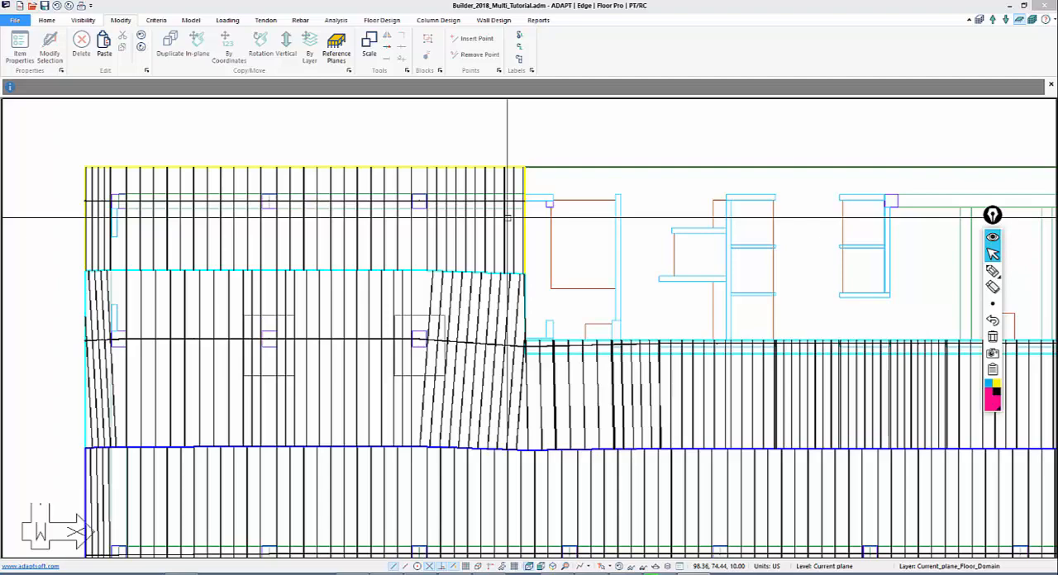
Inspect the geometric details of the design section near the interior end of the yellow-outlined support line
middle_click_drag(572, 279, 530, 264)
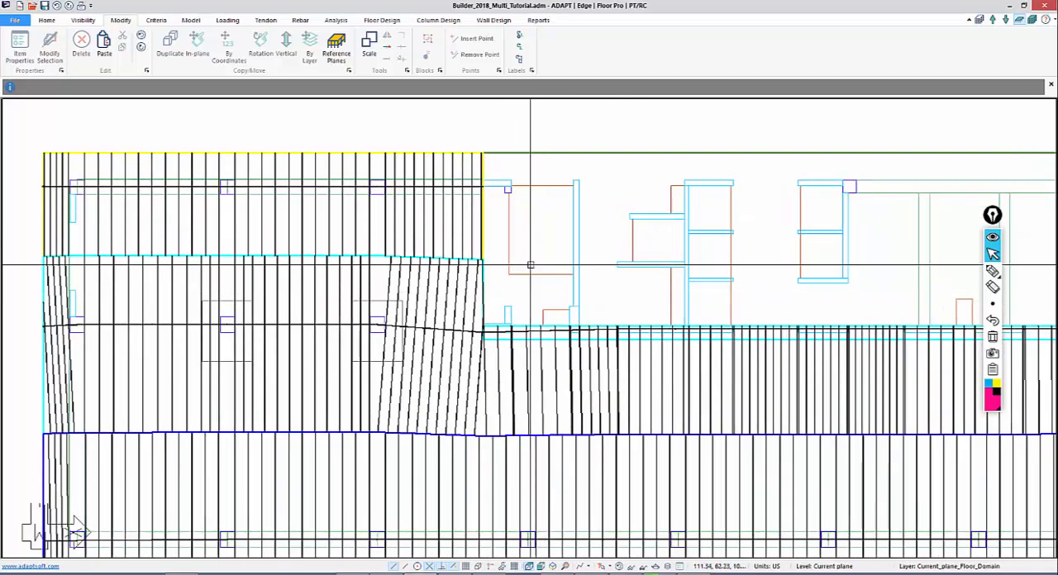
scroll(504, 217, "down", 1)
scroll(503, 324, "down", 3)
scroll(515, 306, "up", 2)
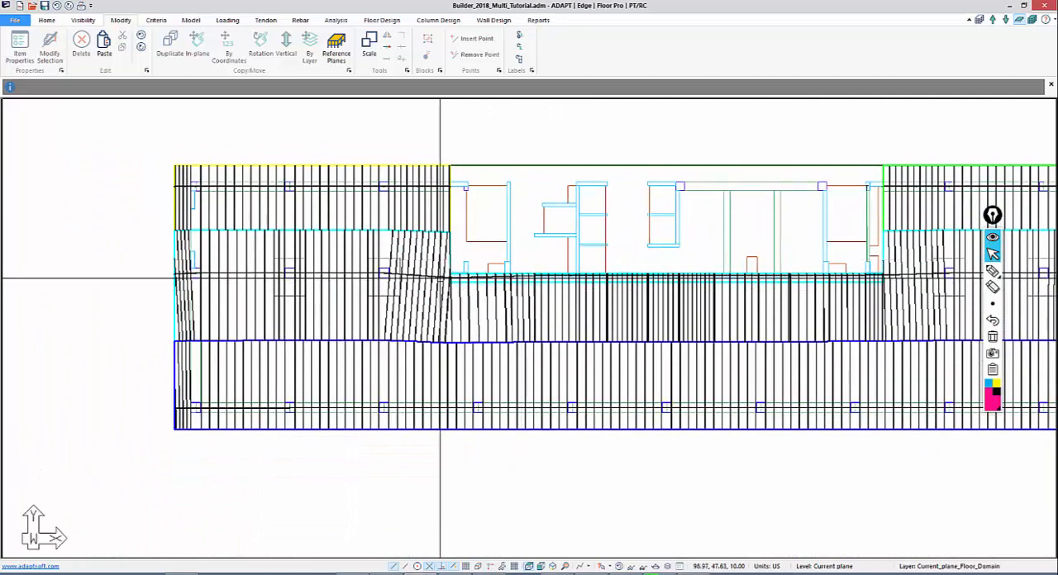
scroll(217, 213, "up", 2)
scroll(603, 323, "up", 1)
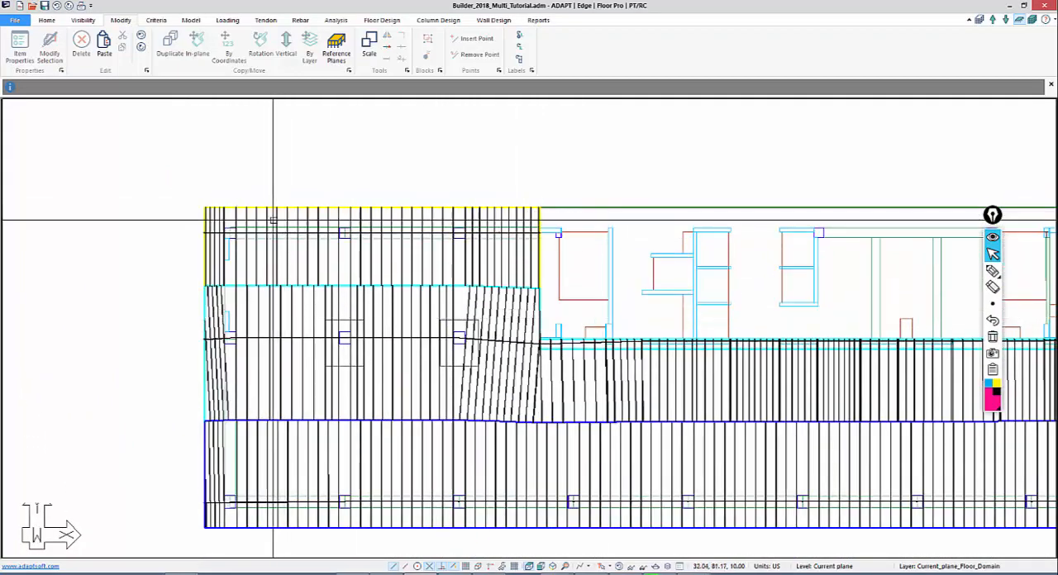
double_click(527, 270)
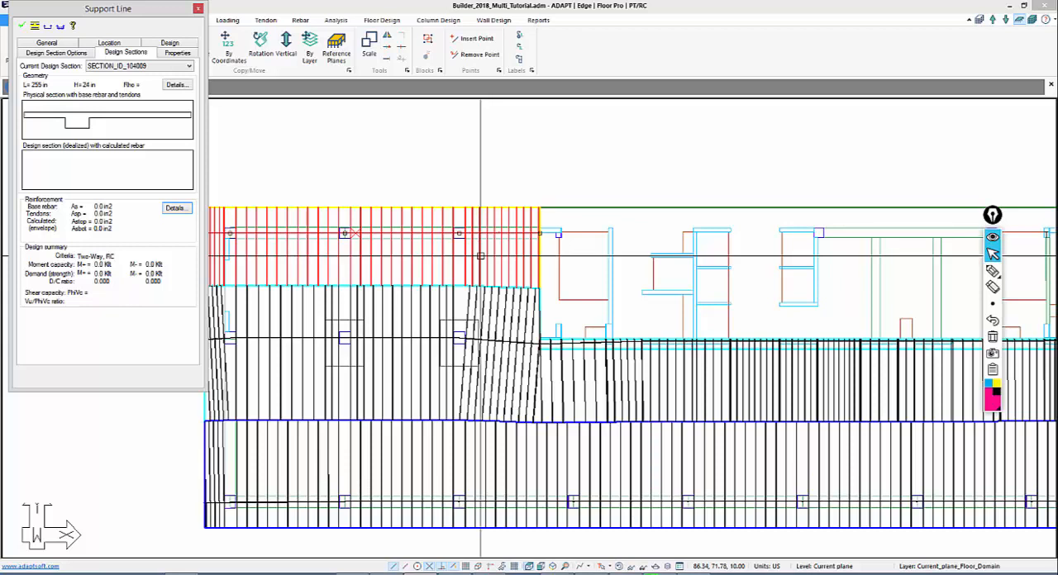
left_click(176, 84)
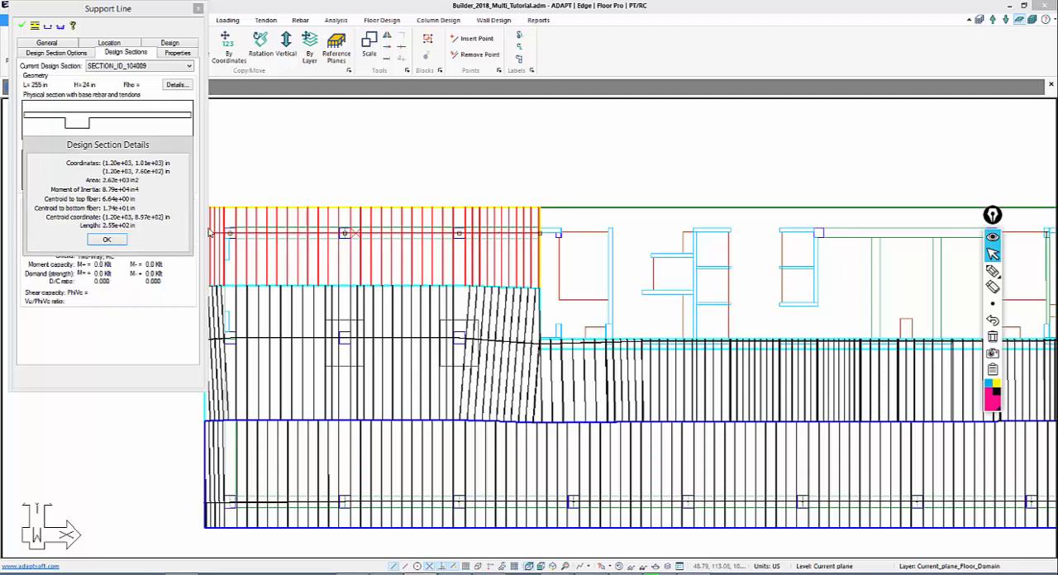
left_click(118, 239)
key("Escape")
Inspect the geometric details of the same support line's design section in the slab overhang beside the outer slab edge
scroll(205, 222, "up", 1)
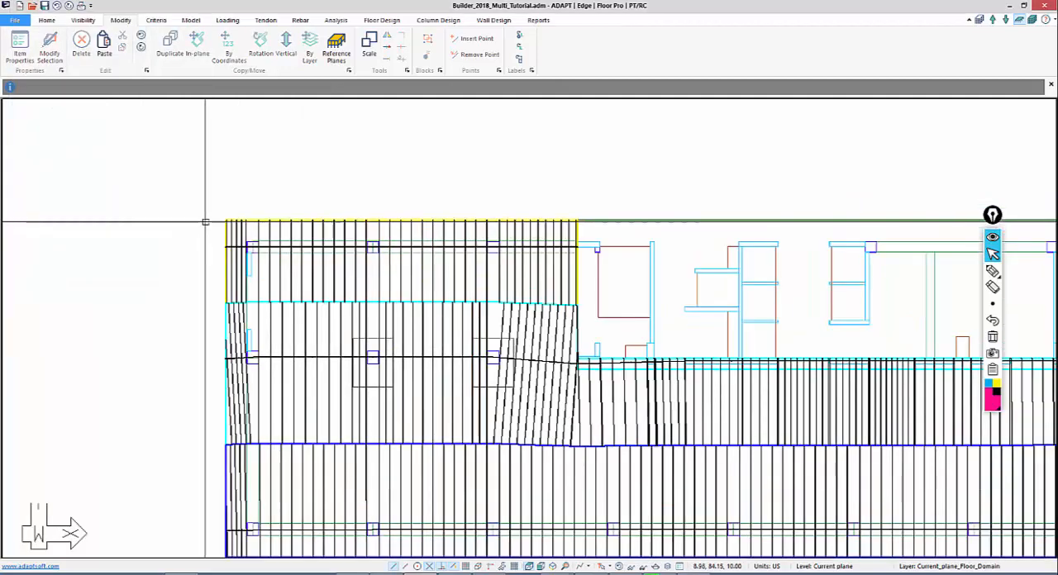
double_click(229, 229)
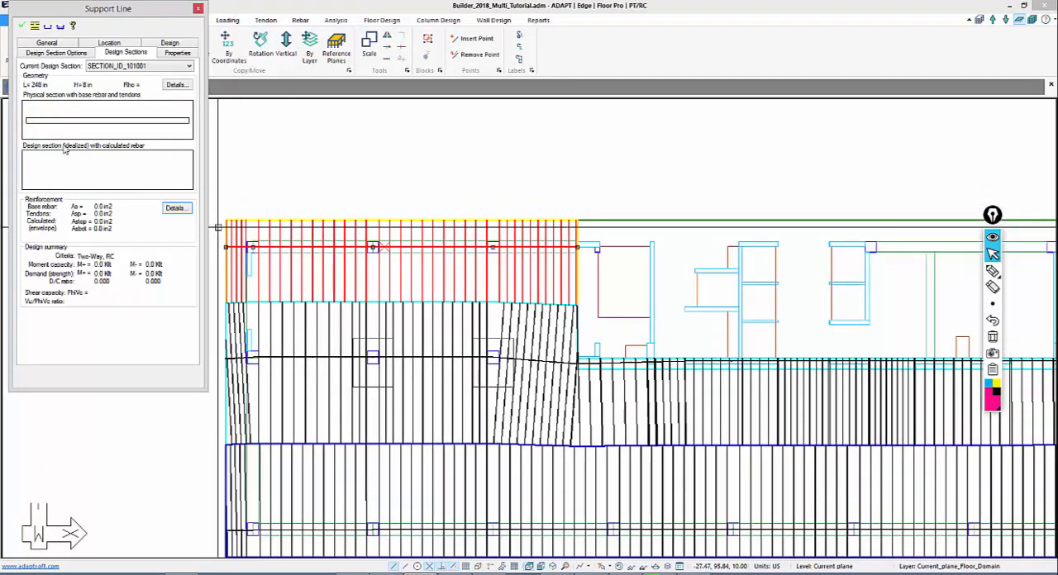
left_click(174, 86)
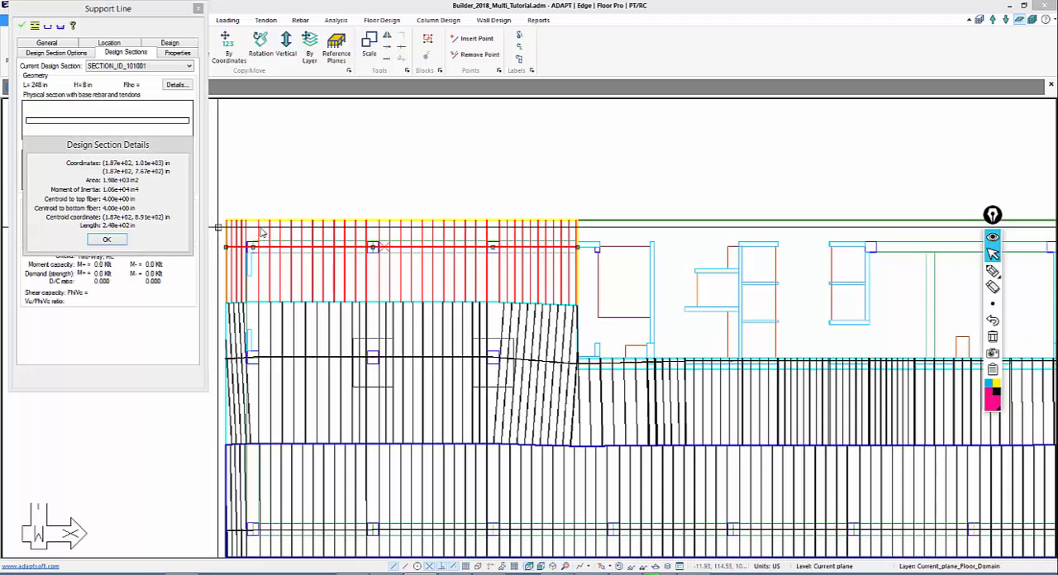
left_click(120, 241)
Inspect the details of the design section just inside the first column, then close the support line properties
double_click(260, 234)
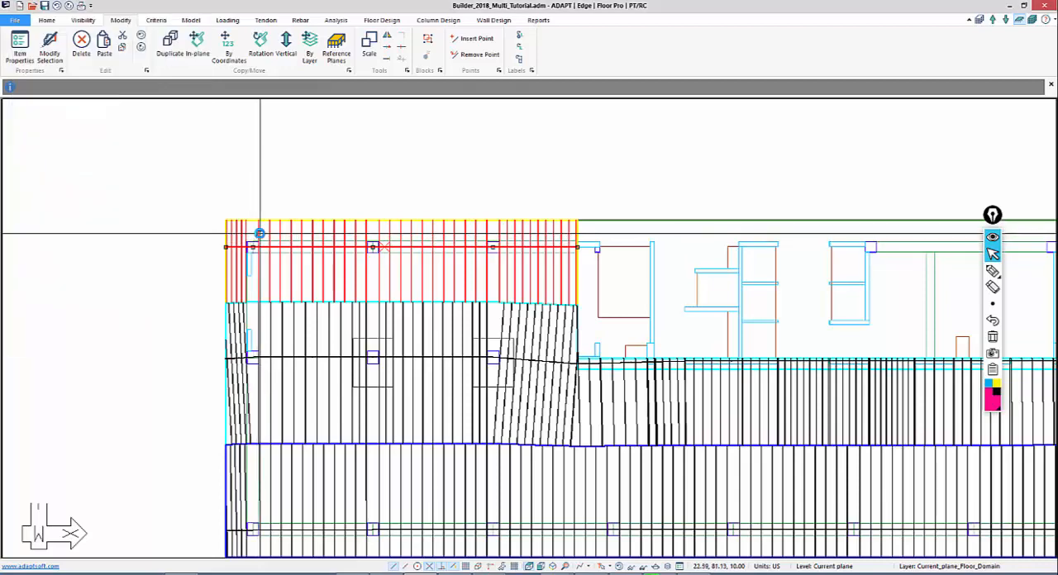
left_click(175, 86)
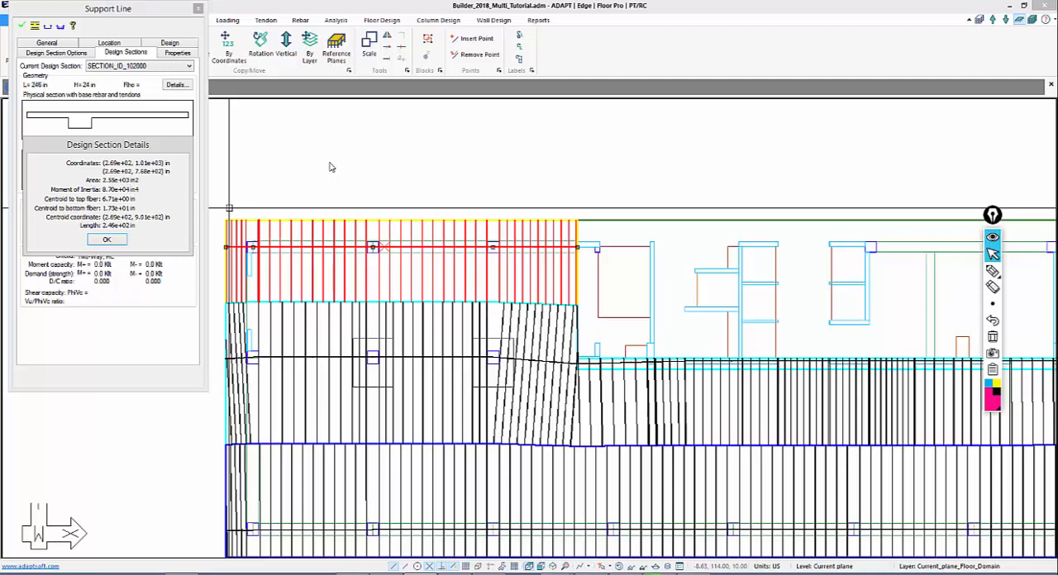
left_click(105, 239)
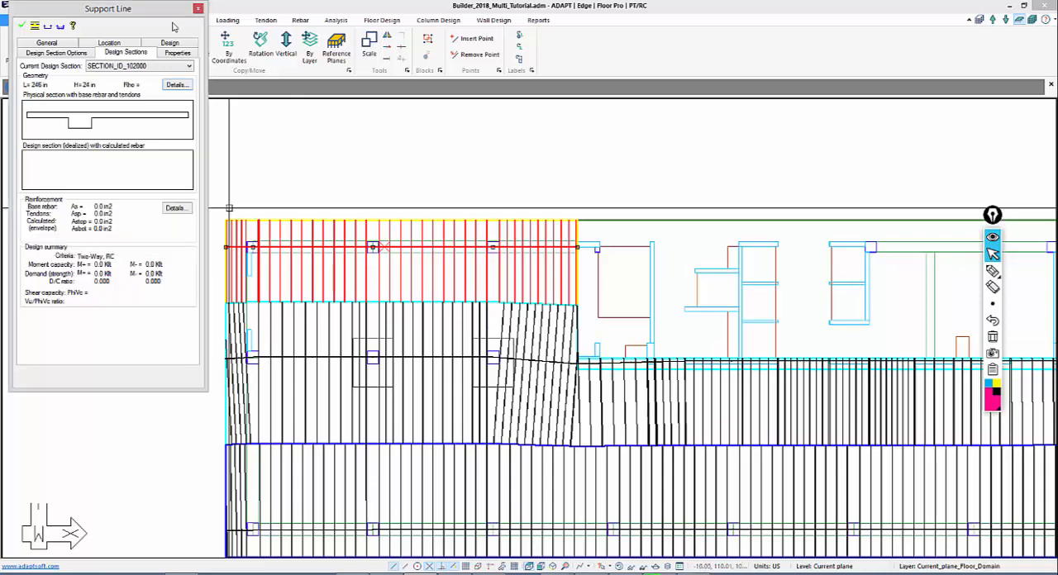
left_click(197, 9)
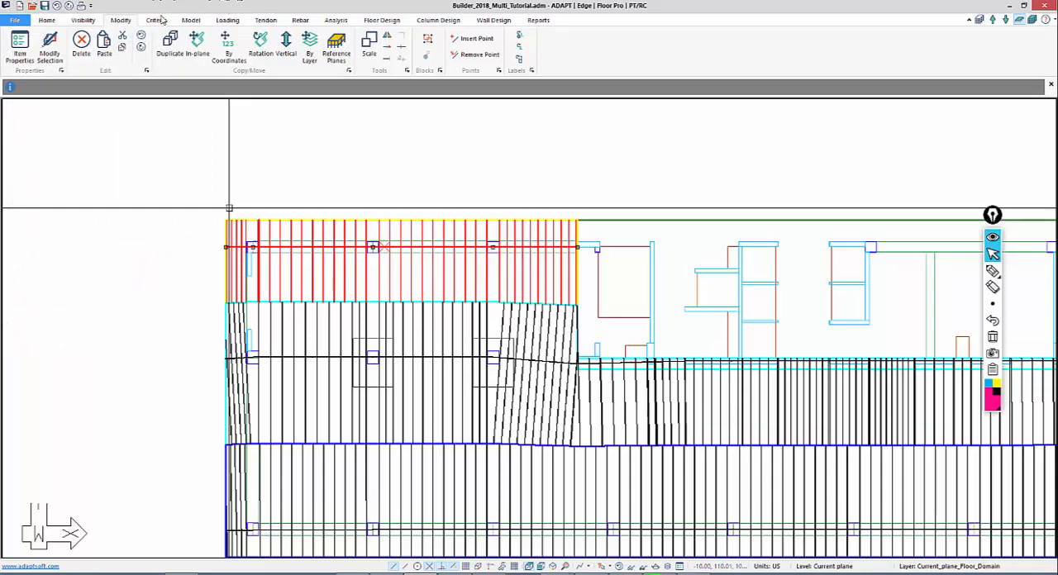
Review the default tendon heights for the two-way slab criteria
left_click(265, 22)
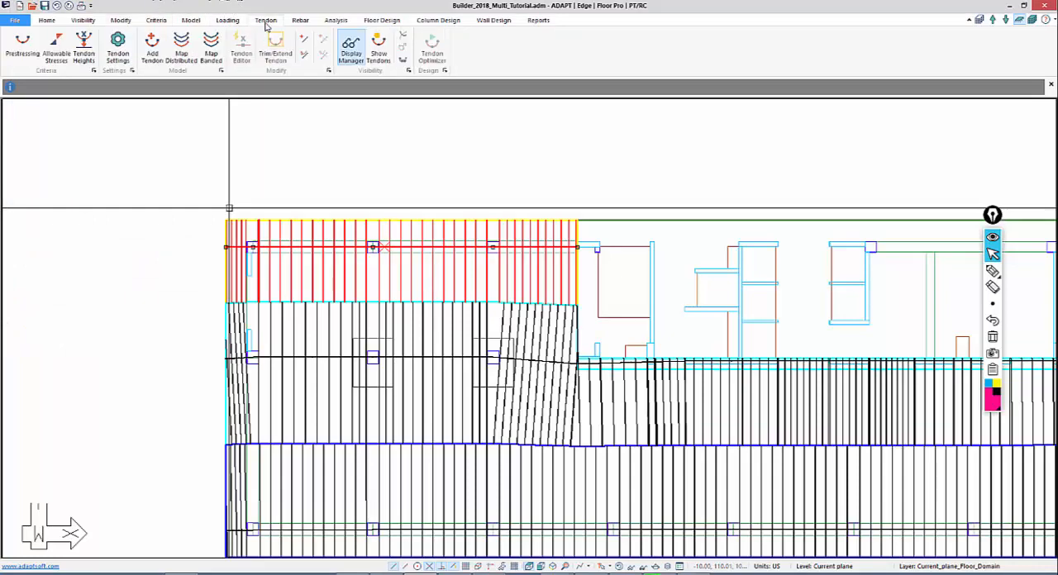
left_click(81, 48)
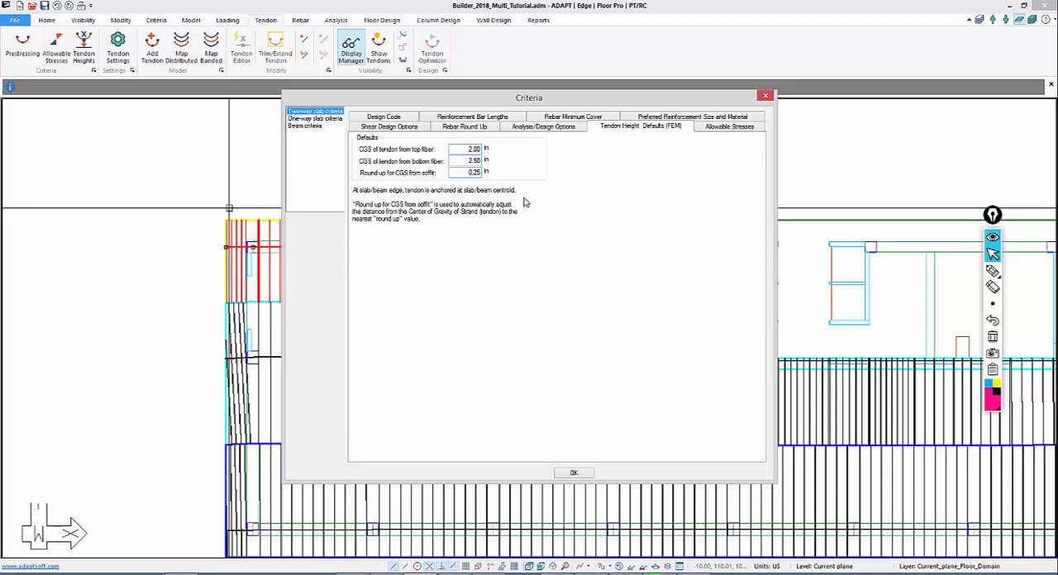
left_click(765, 97)
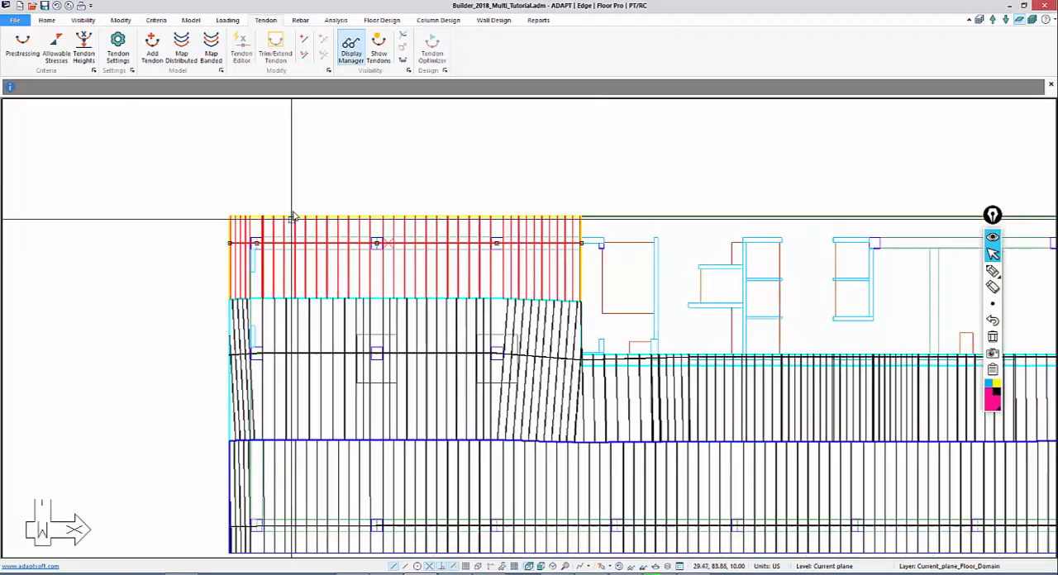
Add a tendon along the yellow-outlined support line, from the outer slab edge through the three columns to the strip's interior end
left_click(153, 48)
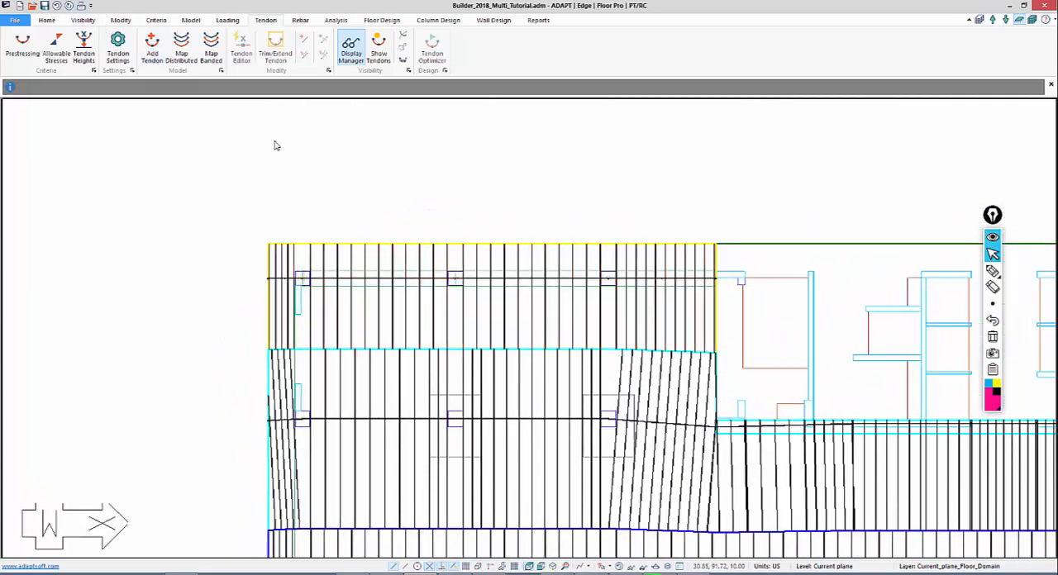
scroll(263, 240, "up", 4)
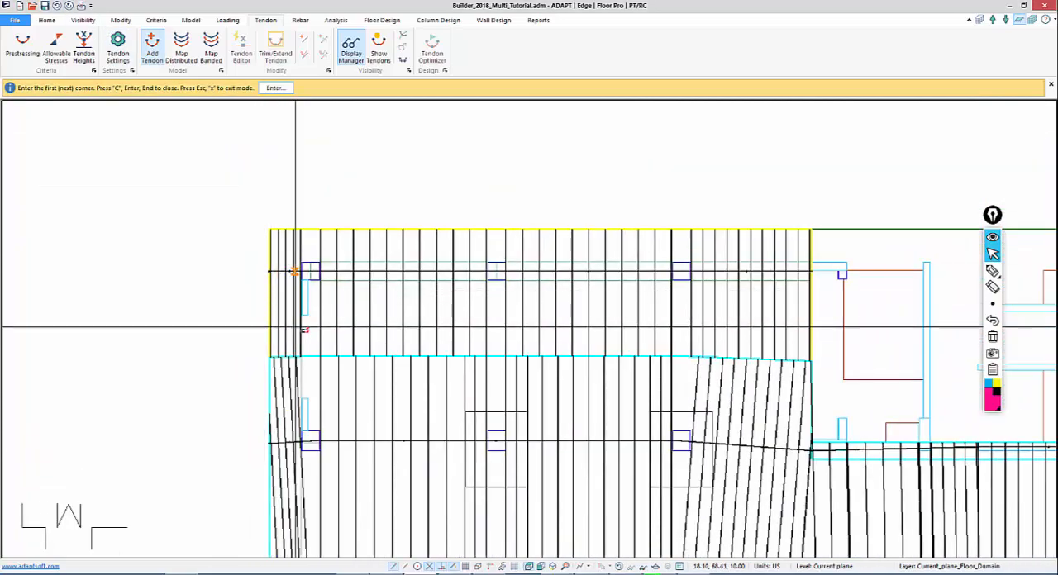
middle_click_drag(291, 316, 213, 218)
scroll(214, 204, "up", 1)
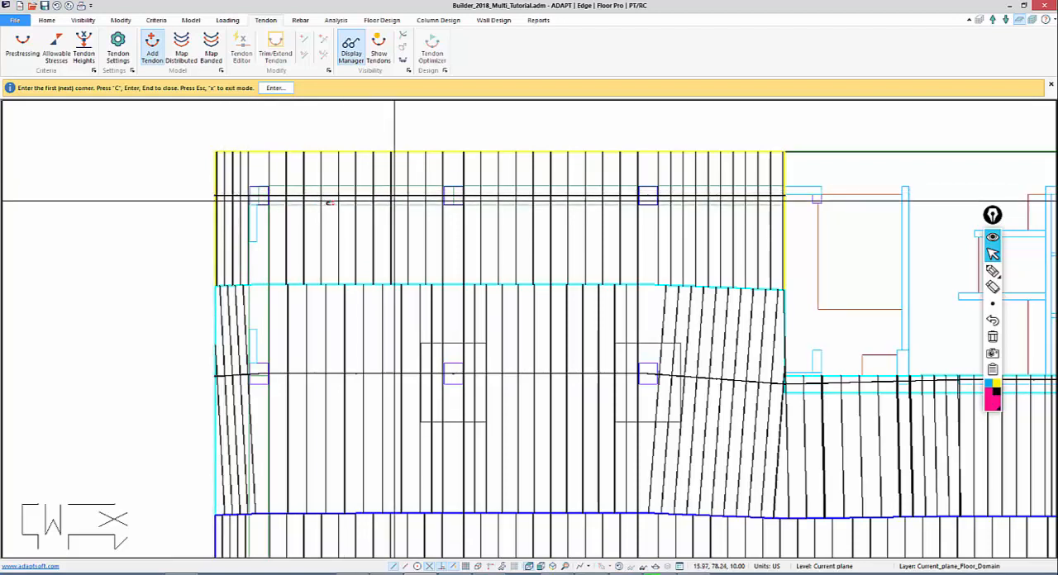
left_click(214, 198)
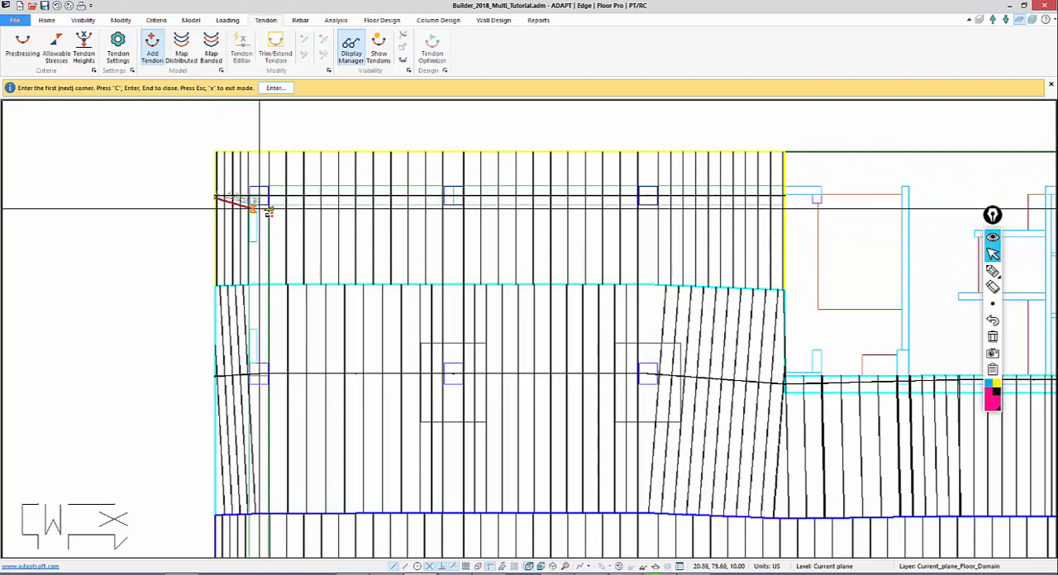
left_click(451, 218)
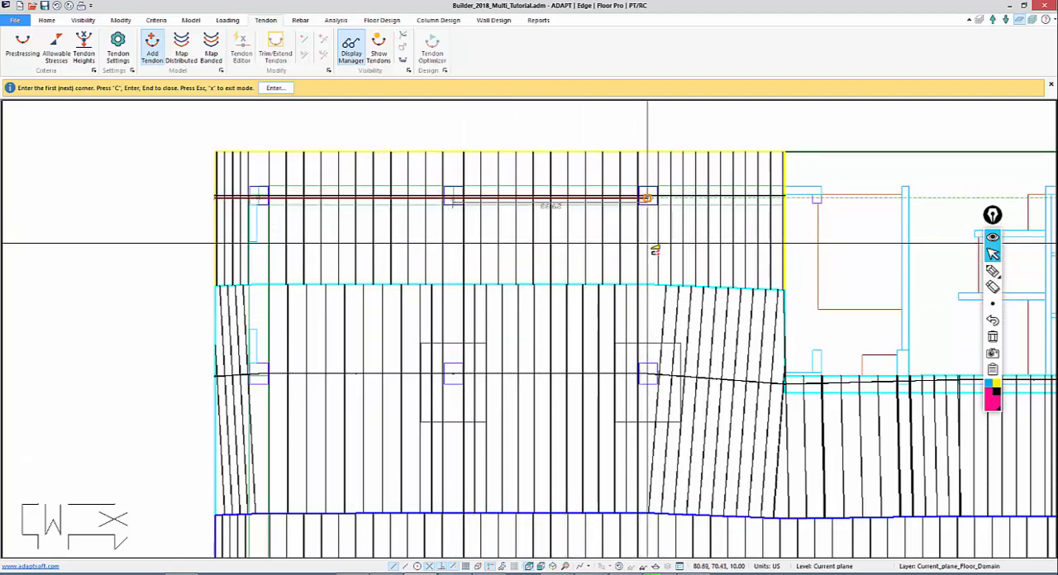
left_click(648, 244)
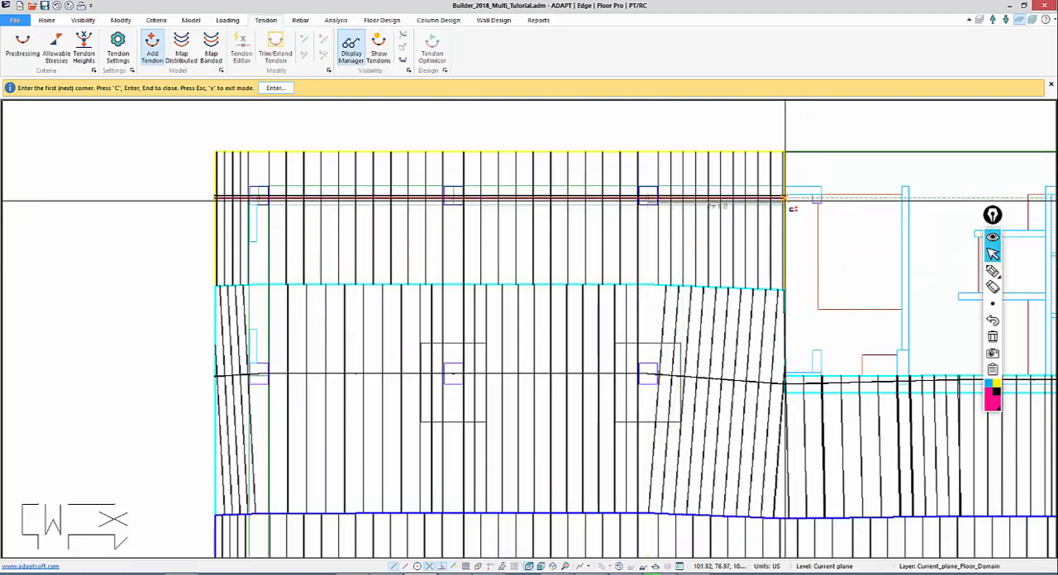
left_click(785, 200)
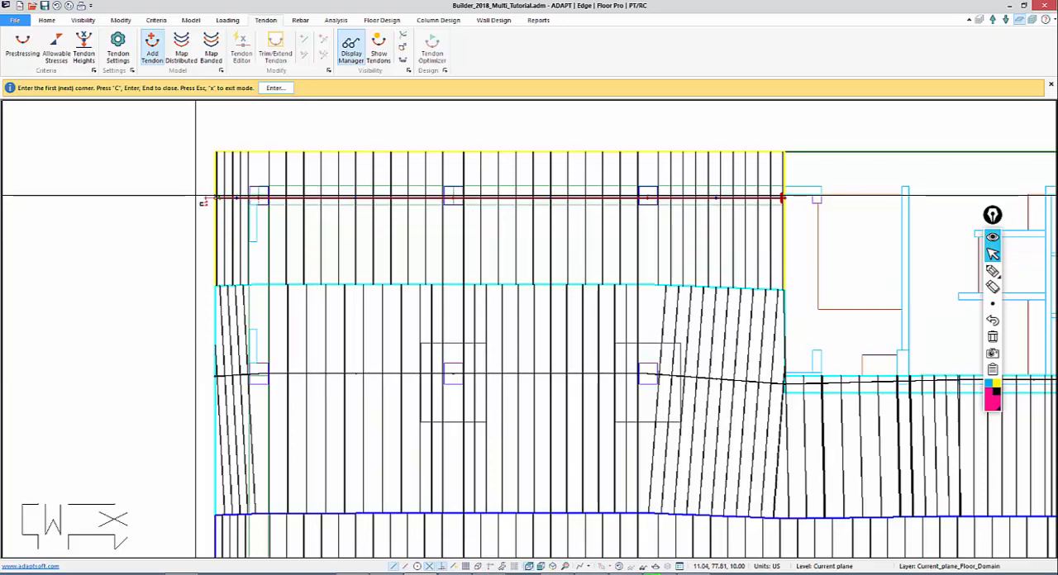
key("Escape")
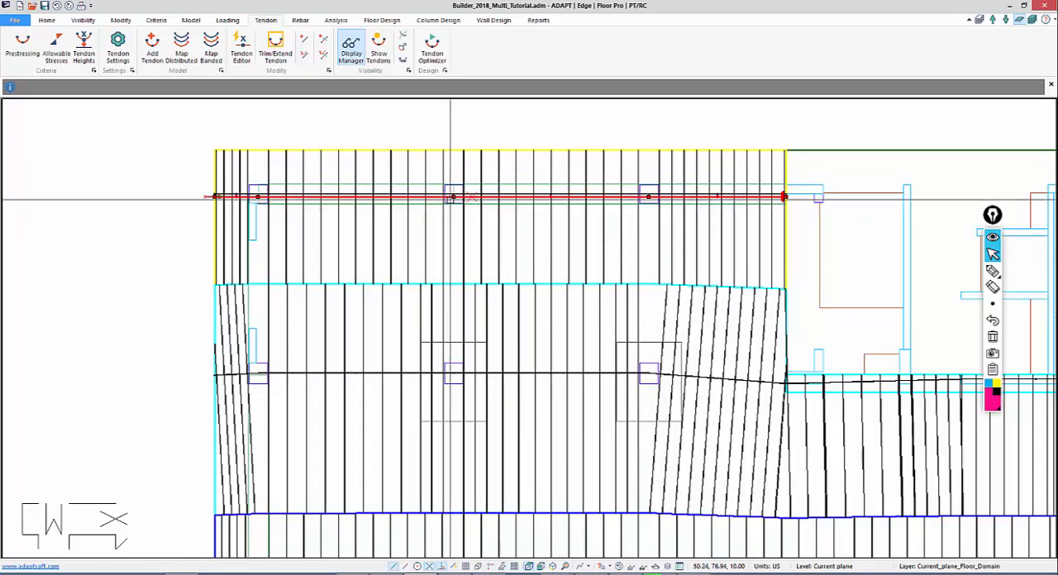
Try to shift the tendon's control point at the second column off the line and check the Model Tendon as Spline setting
left_click(453, 197)
left_click(454, 212)
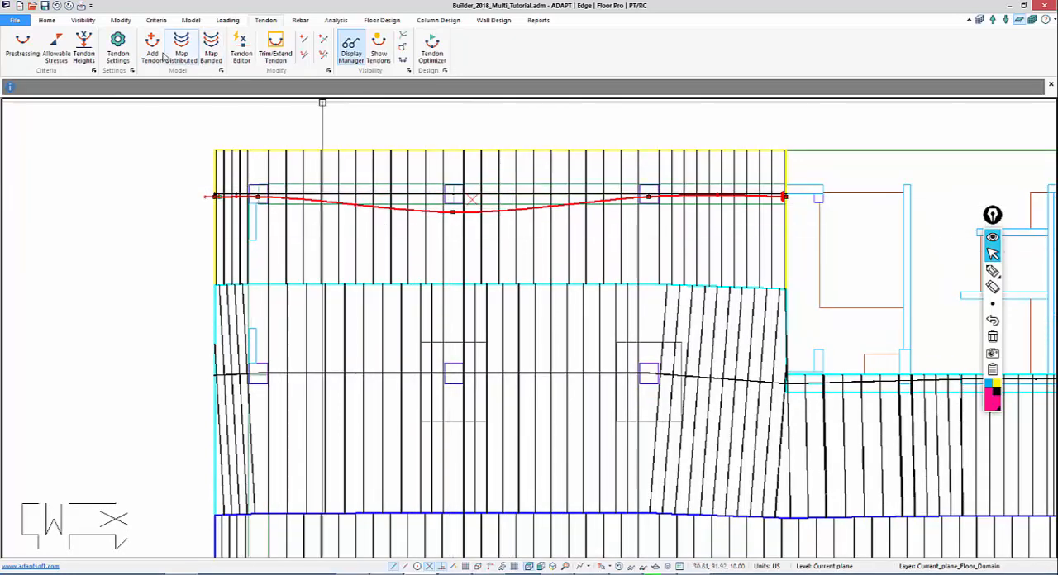
left_click(124, 50)
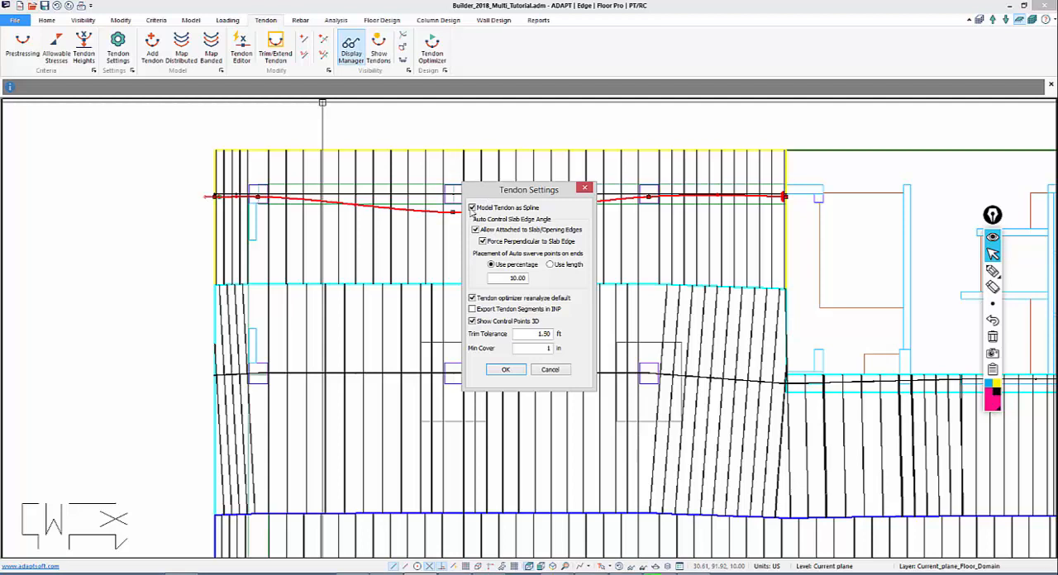
left_click(472, 207)
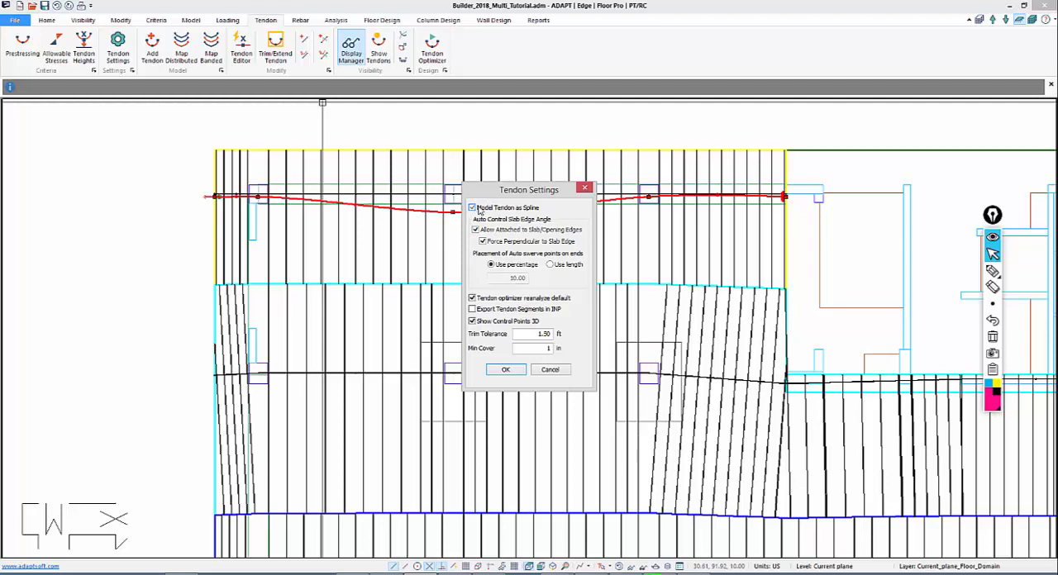
left_click(584, 188)
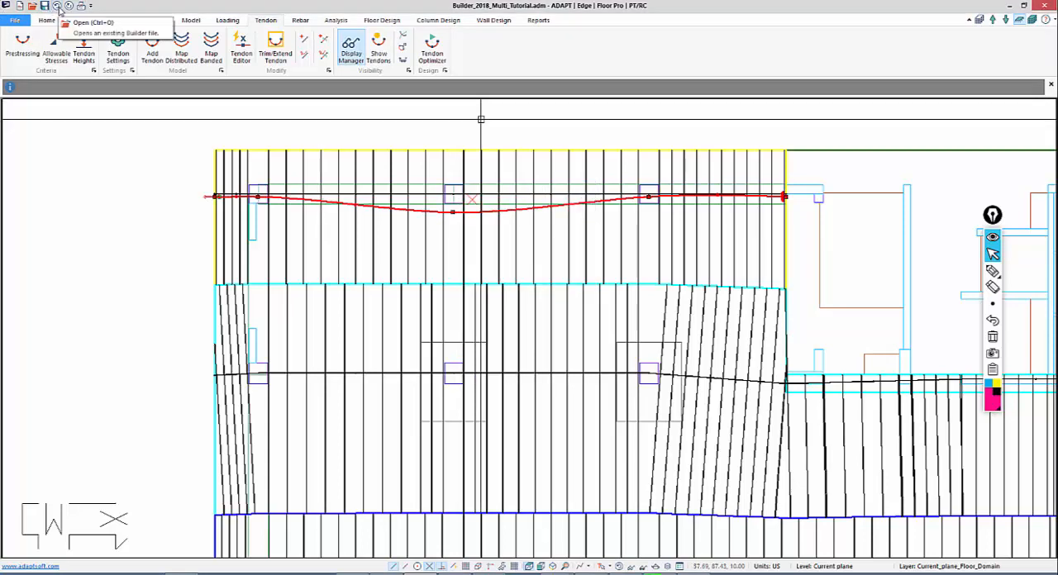
Open the new tendon's properties and review its general data, including number of strands and tendon/duct height
scroll(1055, 327, "up", 1)
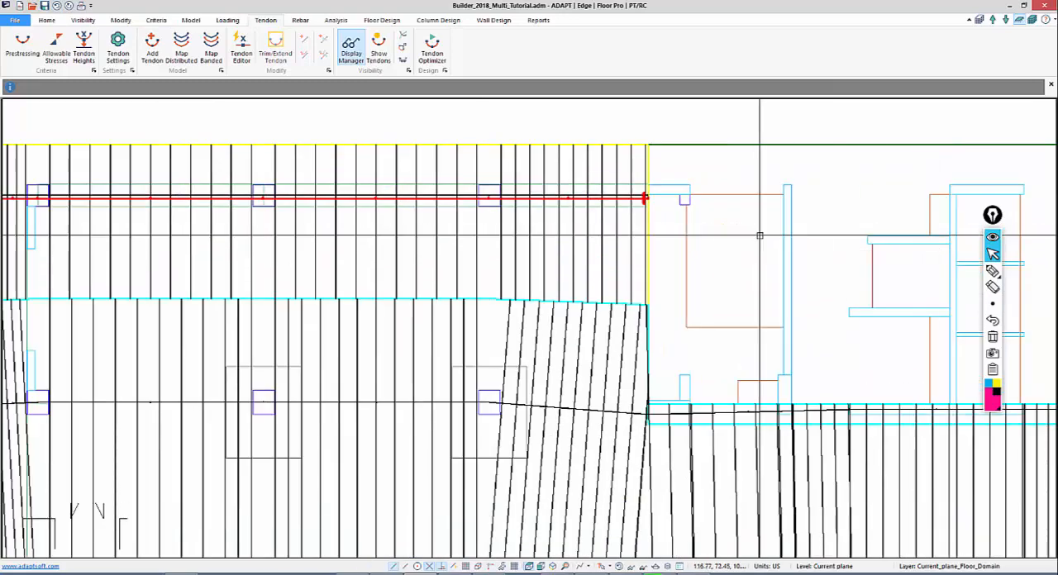
middle_click_drag(603, 243, 794, 215)
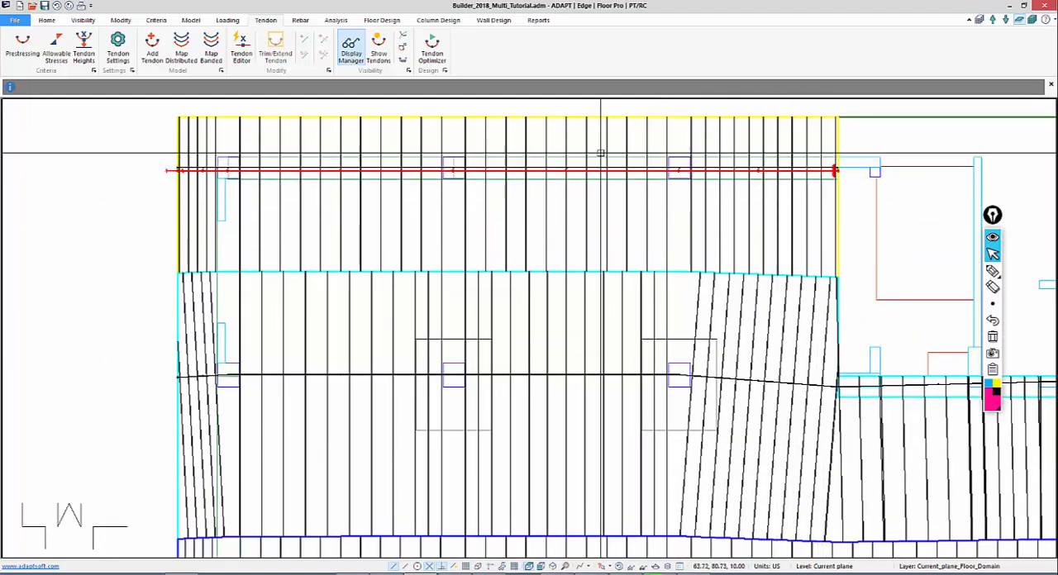
left_click(165, 171)
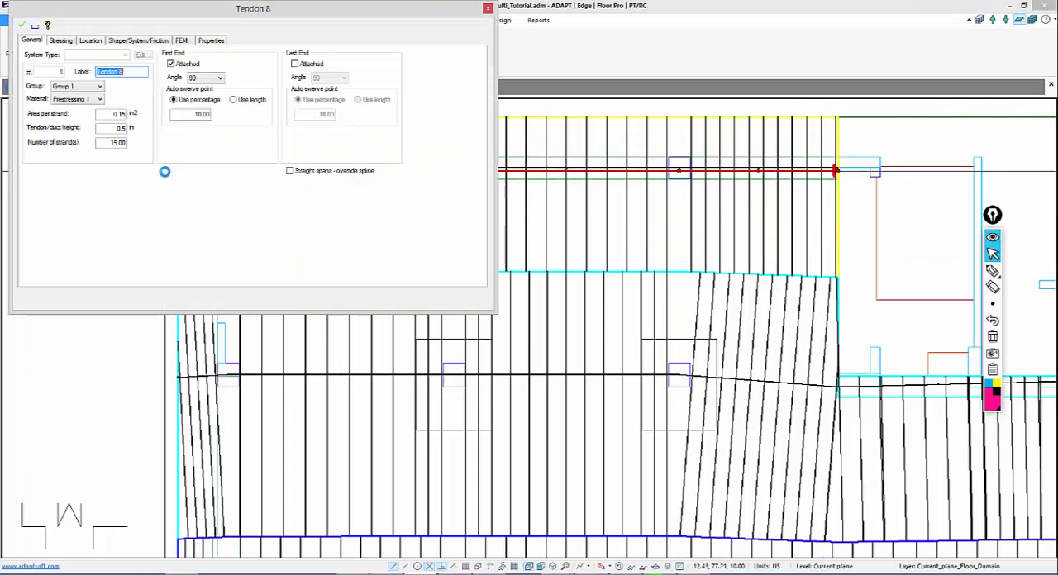
left_click_drag(101, 142, 159, 147)
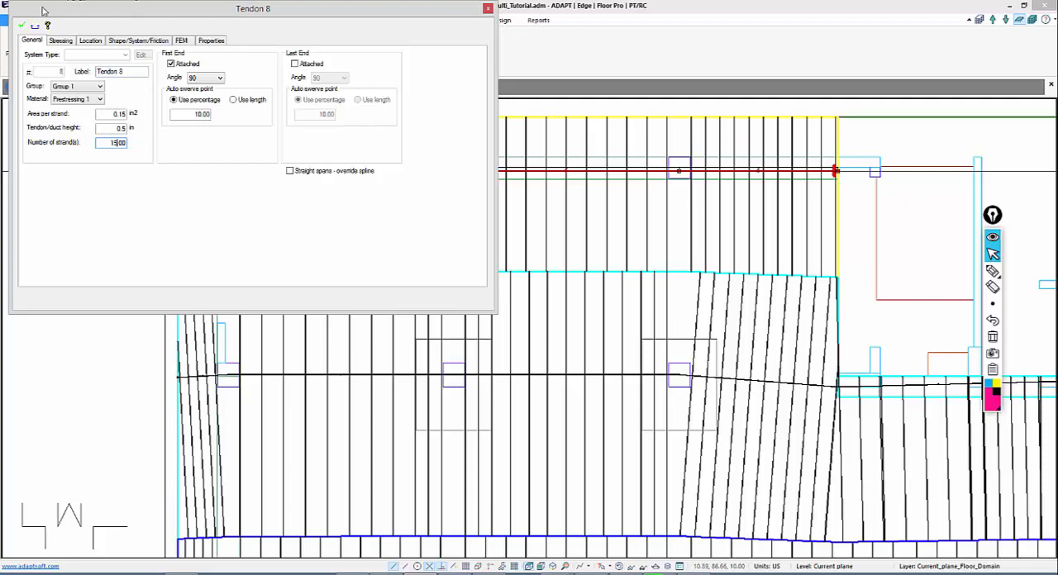
left_click_drag(111, 129, 158, 133)
Review the tendon's span shapes, CGS values and the post-tensioning system options for the Typical row
left_click(125, 40)
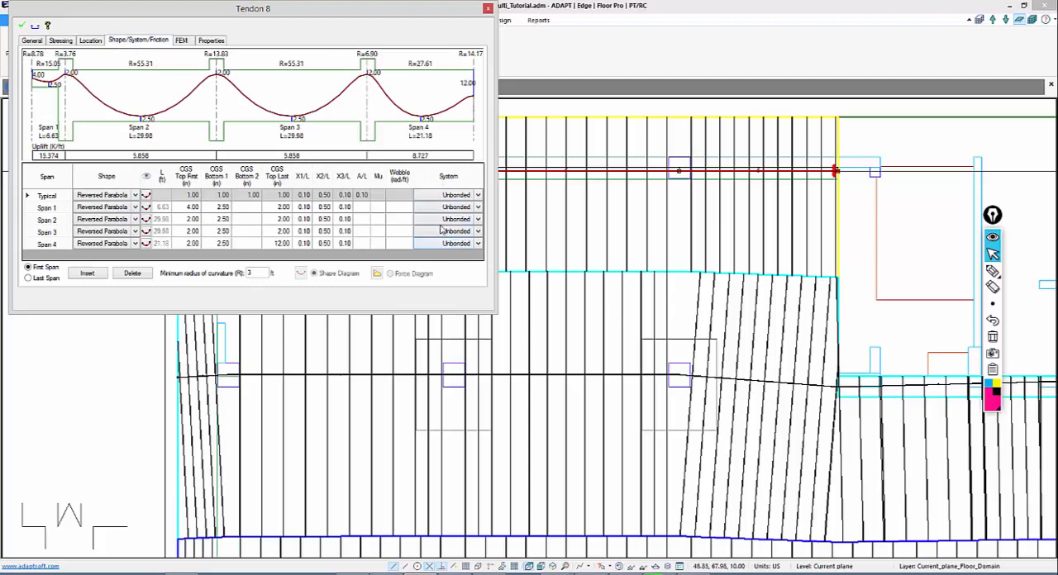
left_click(473, 196)
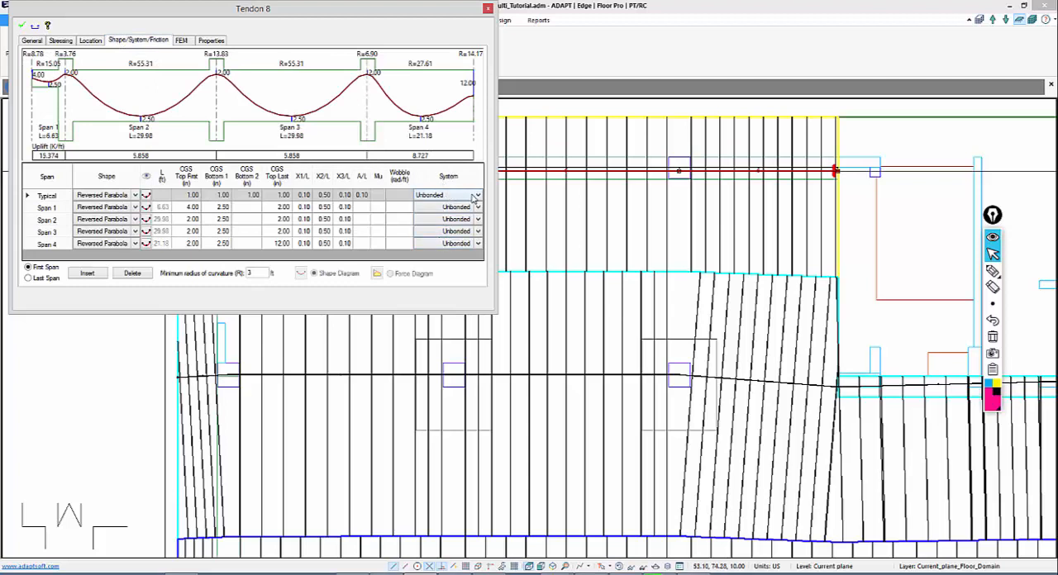
left_click(477, 196)
left_click(464, 197)
Compare the tendon's Calculate force stressing option with Effective force, leaving Effective force selected
left_click(62, 41)
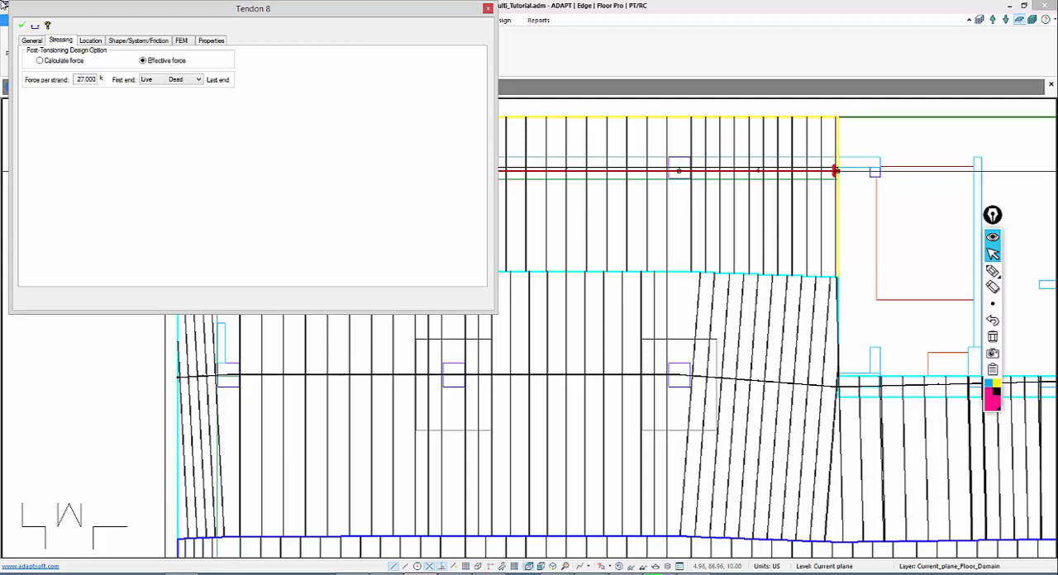
left_click(39, 61)
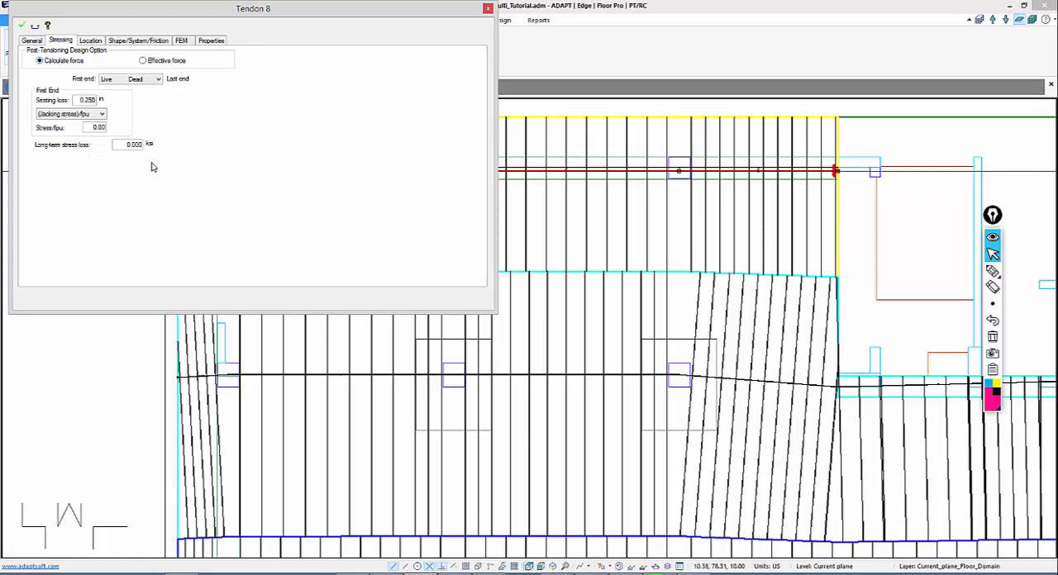
left_click(143, 62)
Change the first tendon's Span 1 shape to Straight in its span profile data
left_click(115, 41)
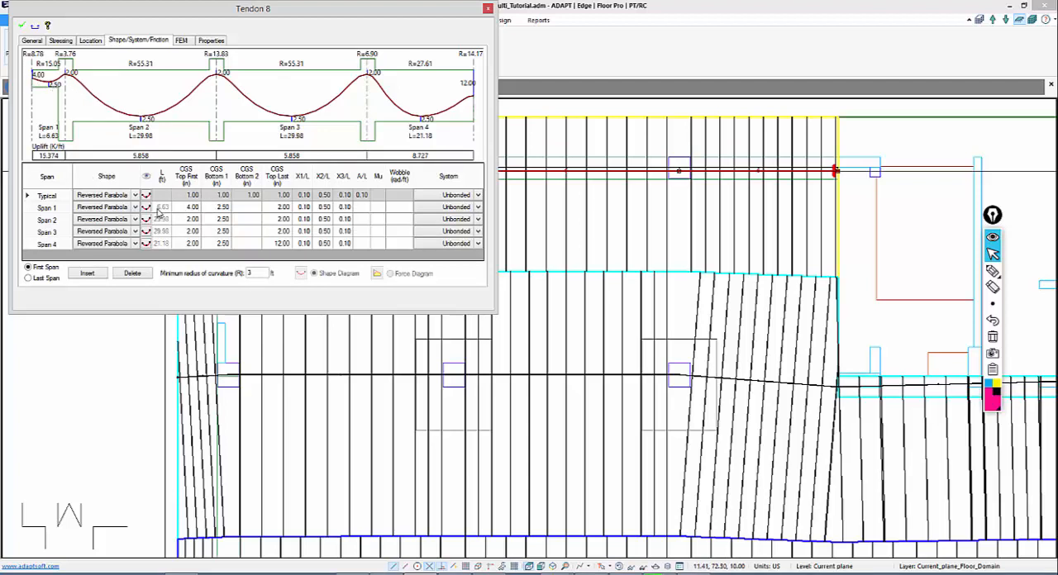
left_click(135, 209)
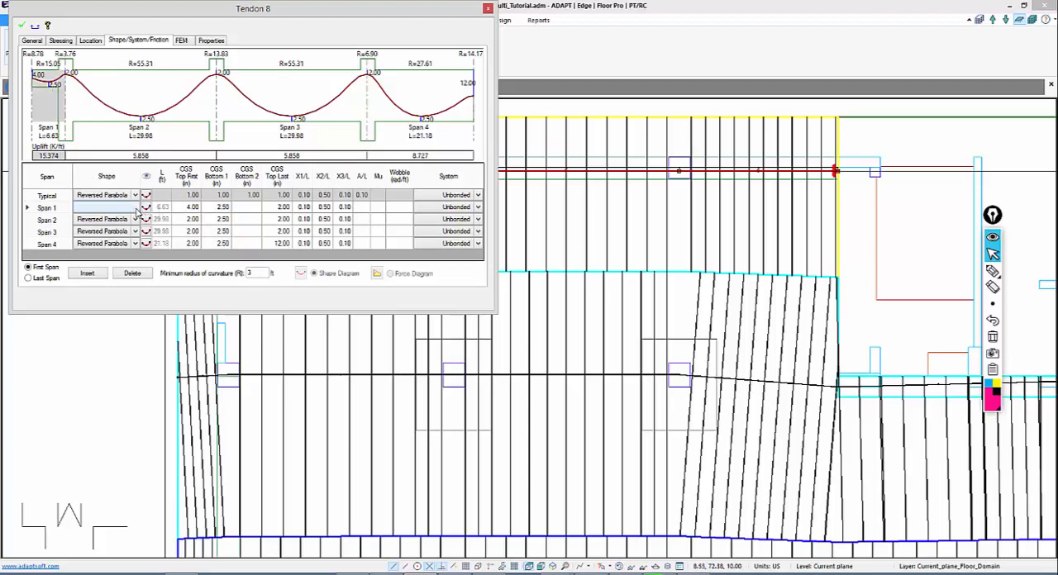
left_click(136, 208)
left_click(107, 274)
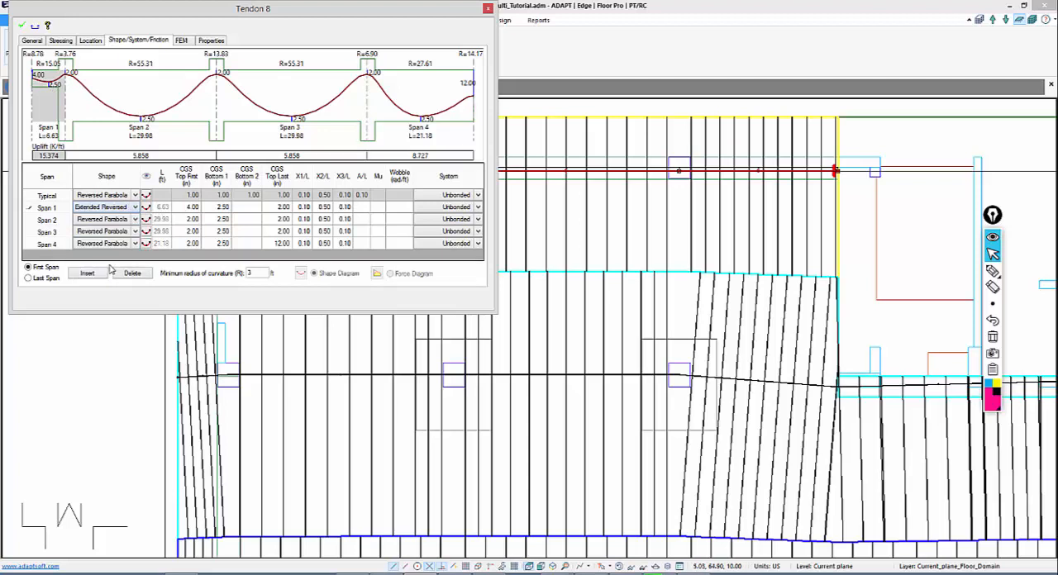
left_click(135, 207)
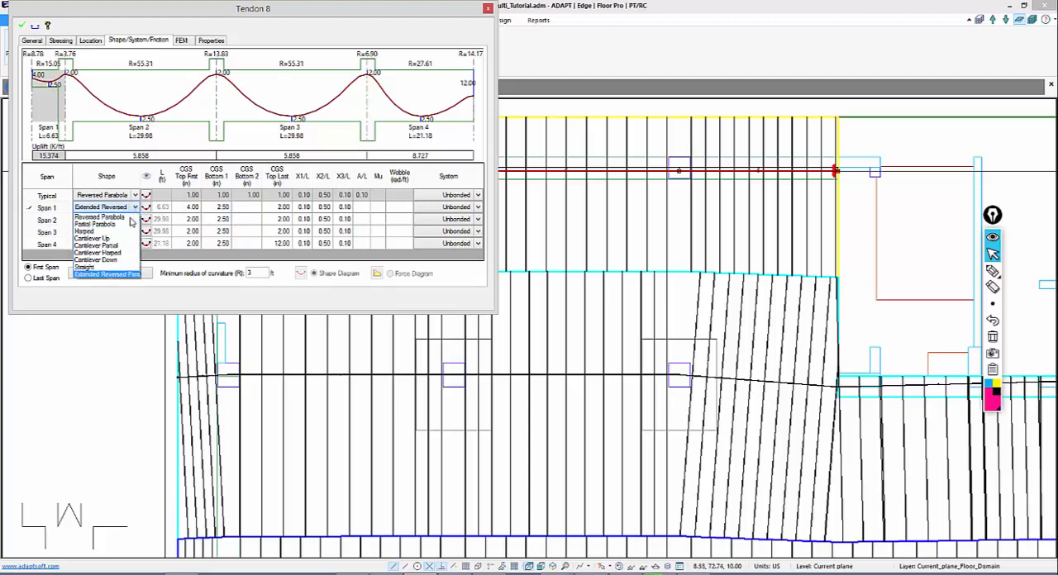
left_click(113, 267)
Set Span 1's CGS Top Last to 4.00 in, apply the changes and close the tendon's properties
left_click(183, 208)
left_click(276, 209)
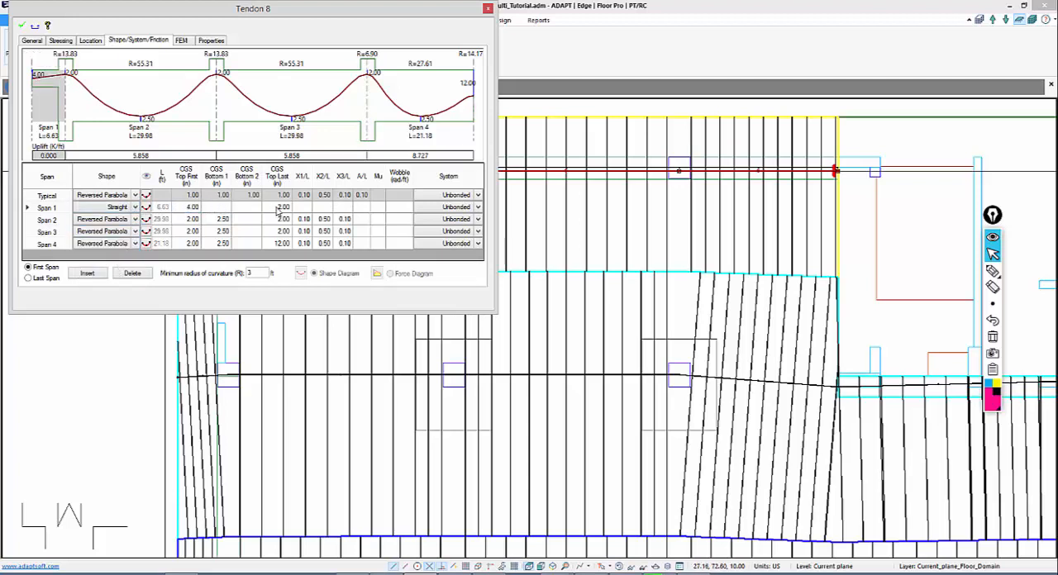
type("4")
left_click(277, 232)
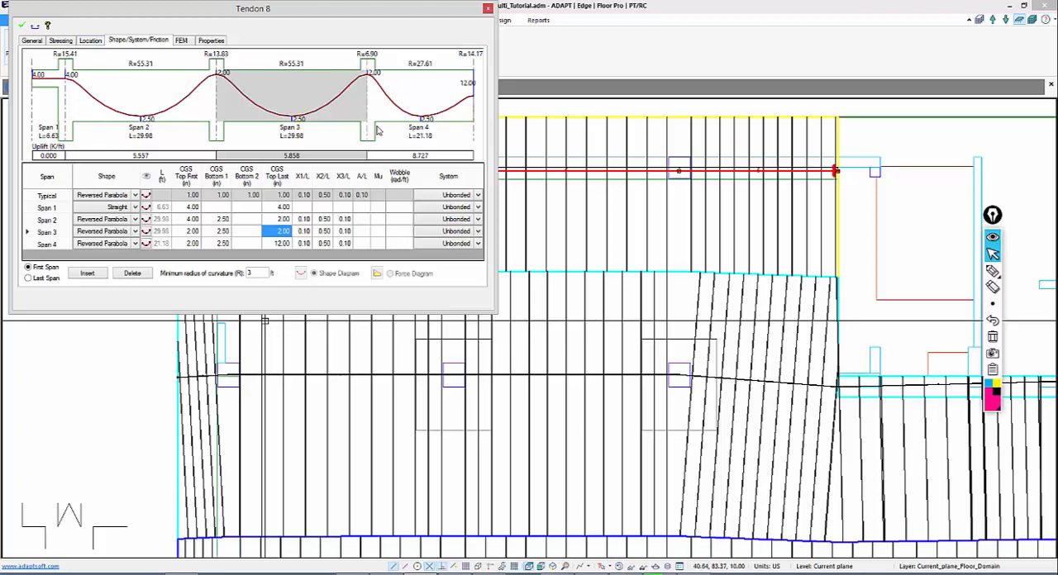
left_click(23, 26)
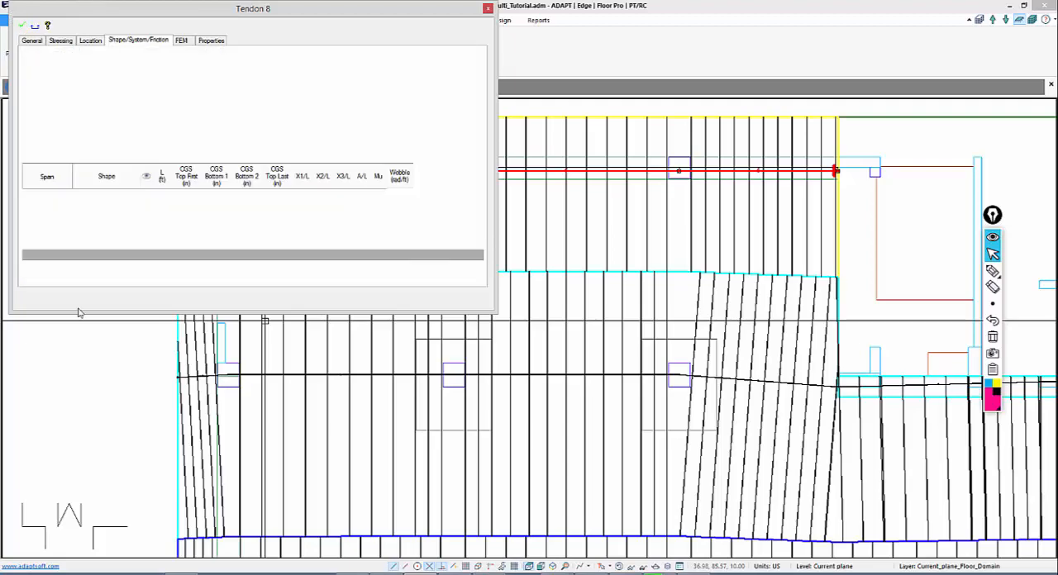
Start a new tendon at the inner slab edge of the opposite wing, on the upper beam line
middle_click_drag(566, 273, 405, 230)
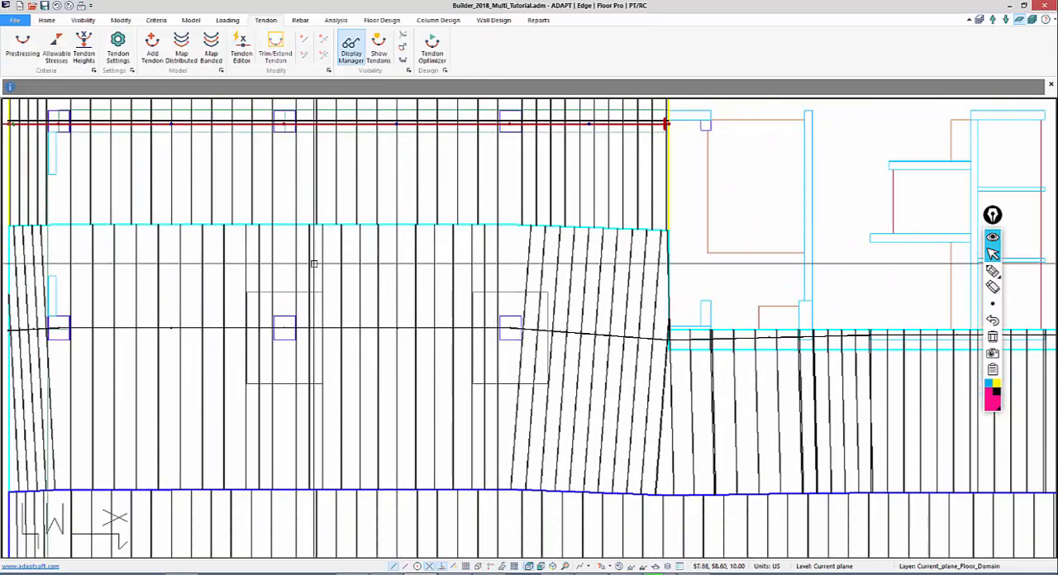
scroll(415, 364, "down", 2)
middle_click_drag(725, 272, 204, 221)
mouse_move(634, 187)
middle_mouse_down()
mouse_move(359, 261)
mouse_move(326, 305)
middle_mouse_up()
scroll(513, 257, "up", 1)
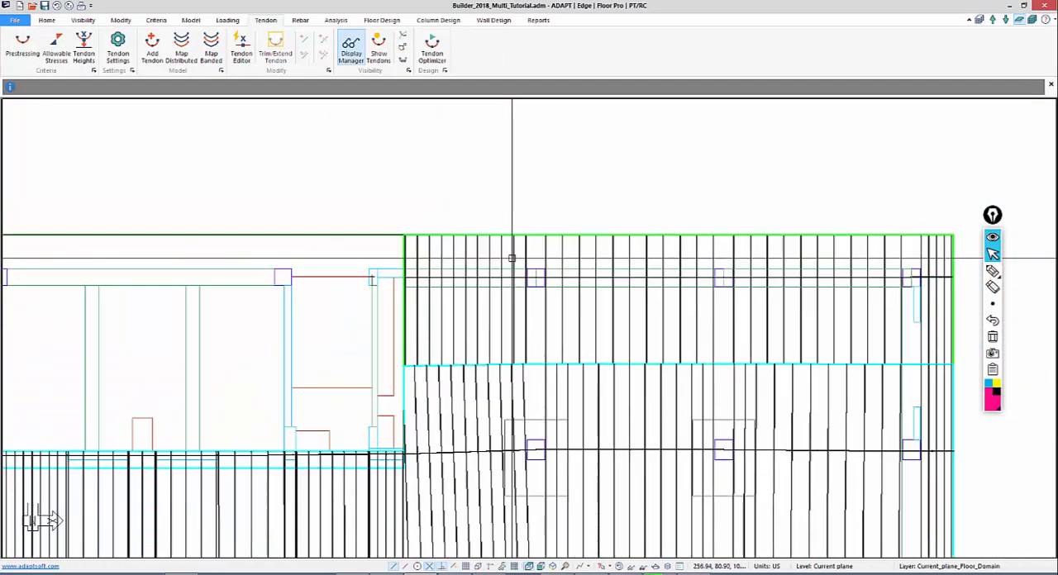
scroll(475, 355, "up", 1)
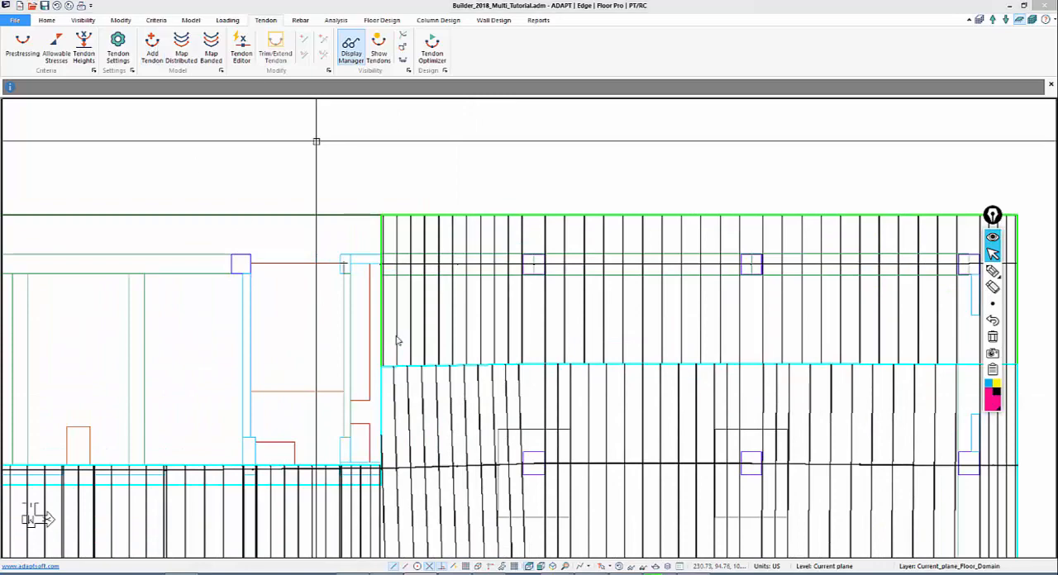
left_click(154, 46)
scroll(362, 289, "up", 2)
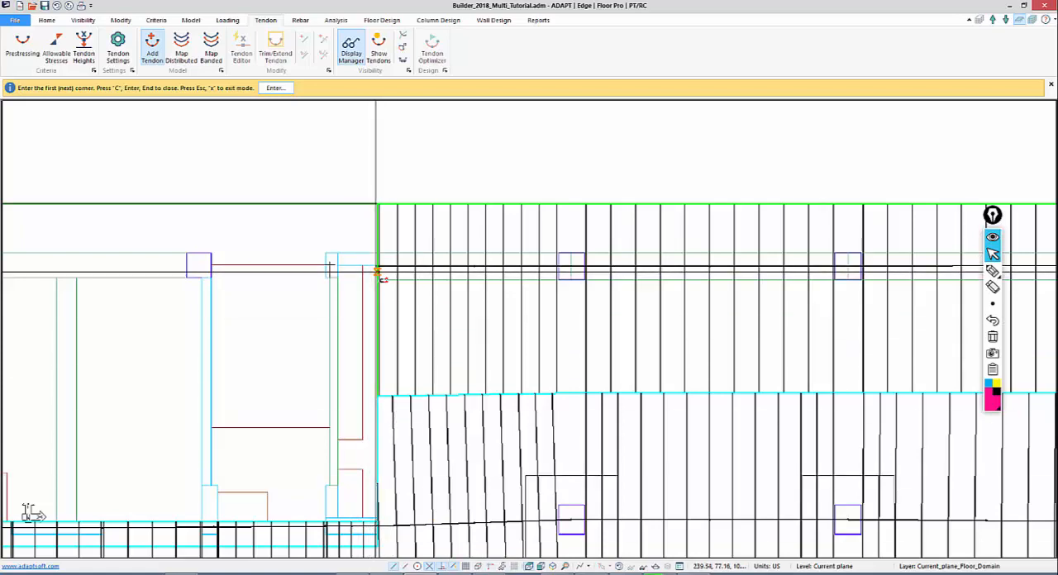
left_click(376, 272)
Continue the tendon straight along the beam, placing points at the first and second columns
middle_click_drag(422, 293, 373, 274)
scroll(347, 248, "up", 1)
scroll(448, 372, "down", 3)
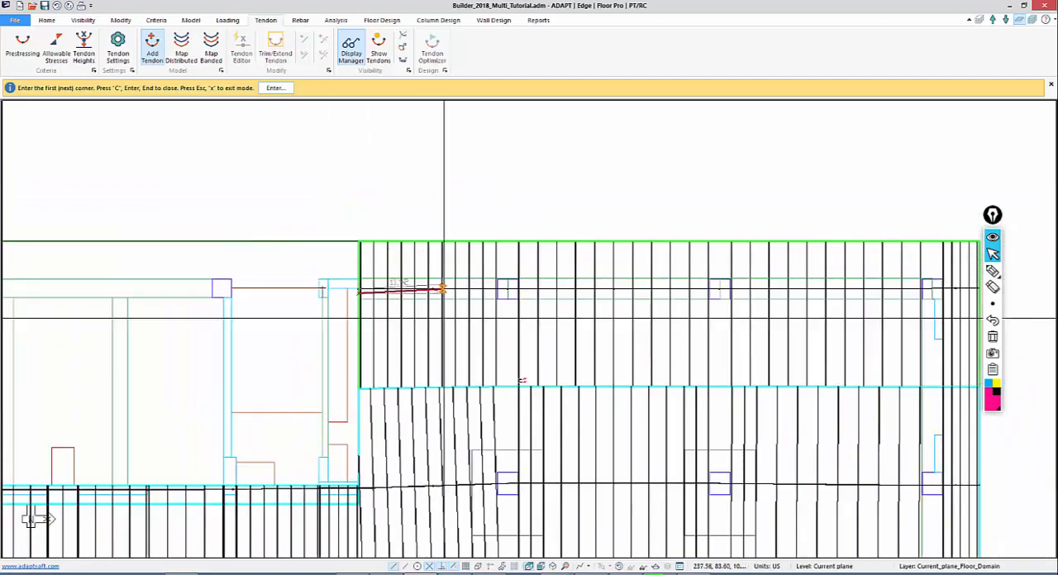
scroll(514, 368, "up", 3)
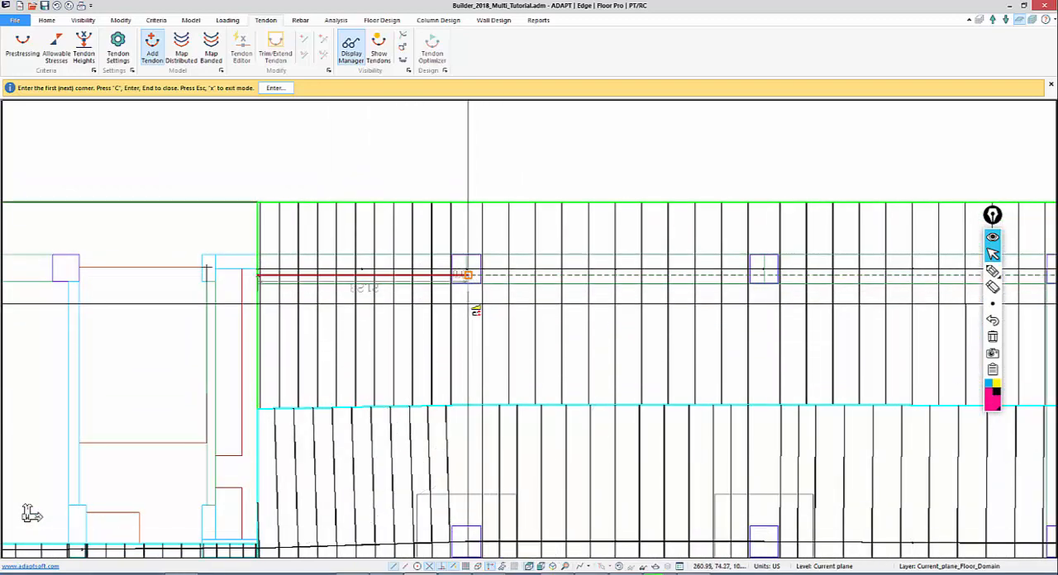
left_click(764, 323)
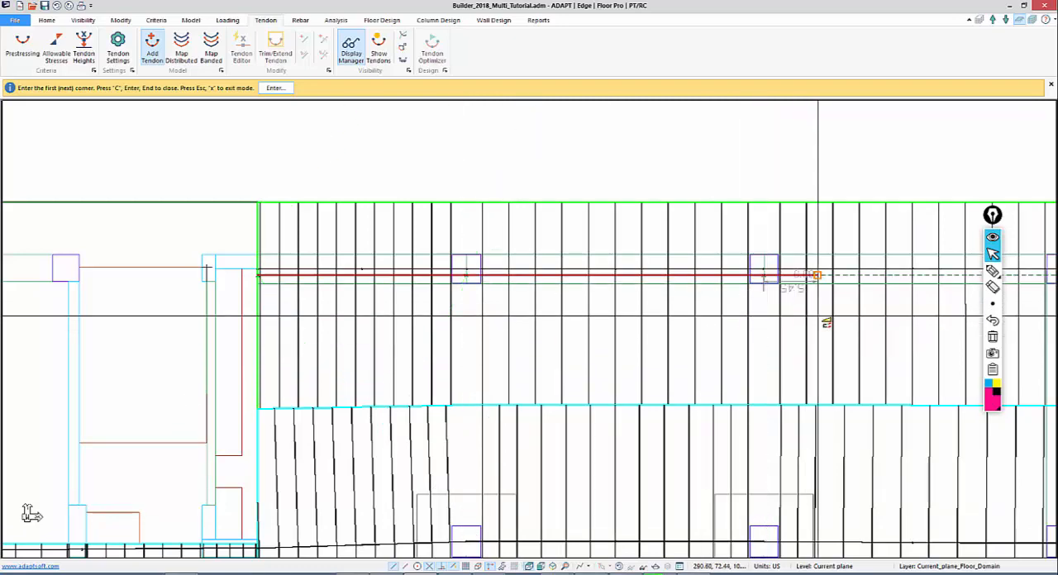
Add tendon points at the third column and the outer slab edge, then finish the tendon and exit the command
middle_click_drag(816, 317, 543, 270)
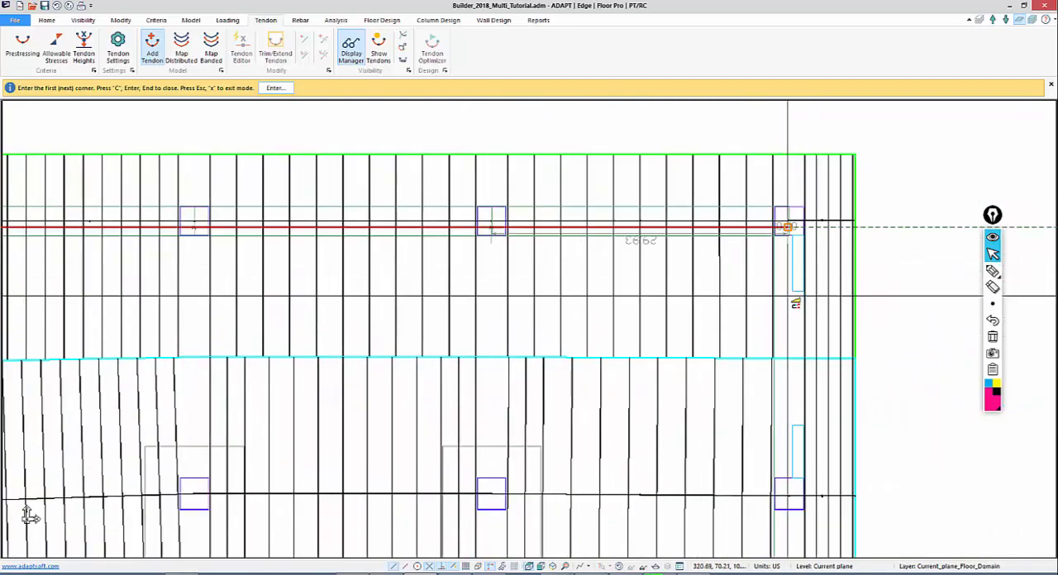
left_click(799, 289)
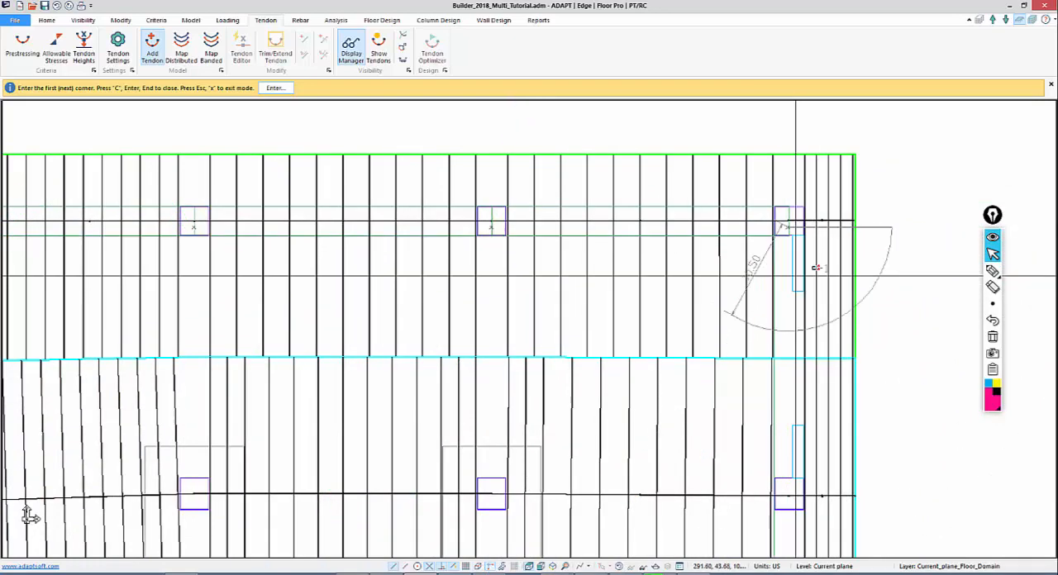
left_click(854, 226)
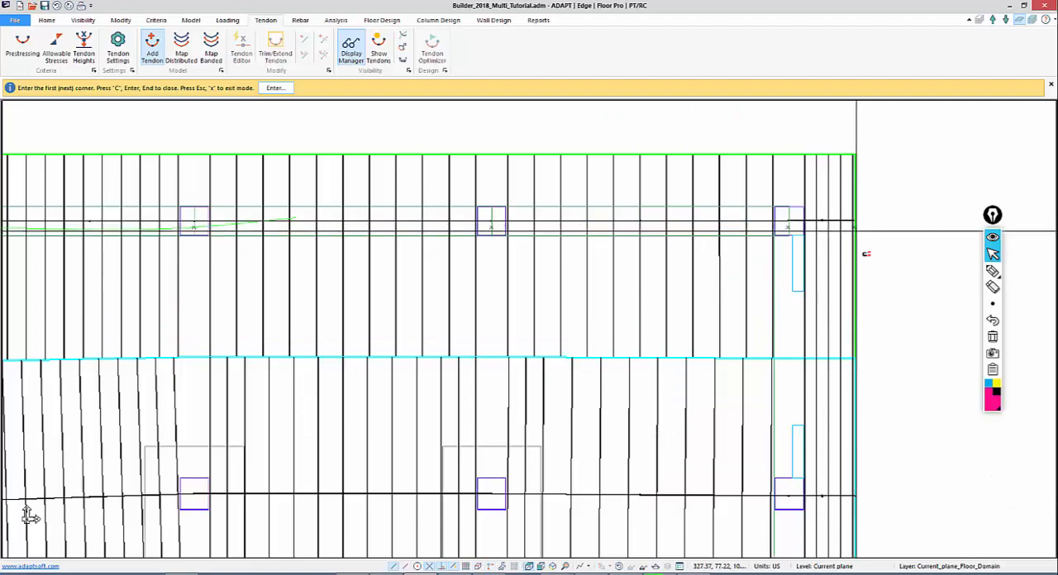
key("c")
right_click(893, 184)
left_click(903, 195)
middle_click_drag(607, 253, 692, 256)
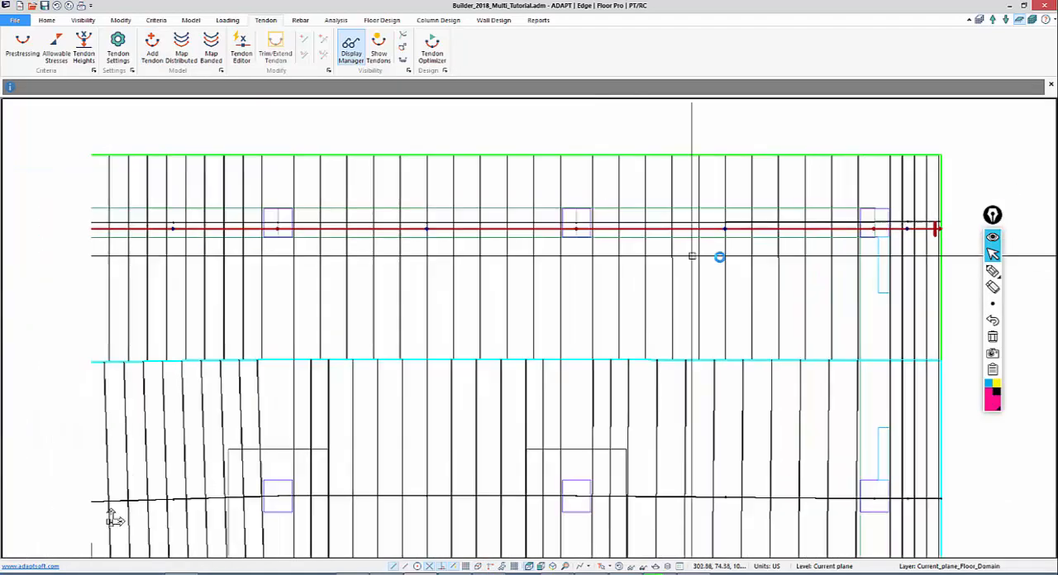
Open the second tendon's properties and set its stressing to a dead first end and a live last end
scroll(410, 238, "up", 1)
middle_click_drag(640, 199, 770, 163)
scroll(179, 332, "down", 3)
middle_click_drag(108, 285, 153, 295)
scroll(153, 295, "up", 1)
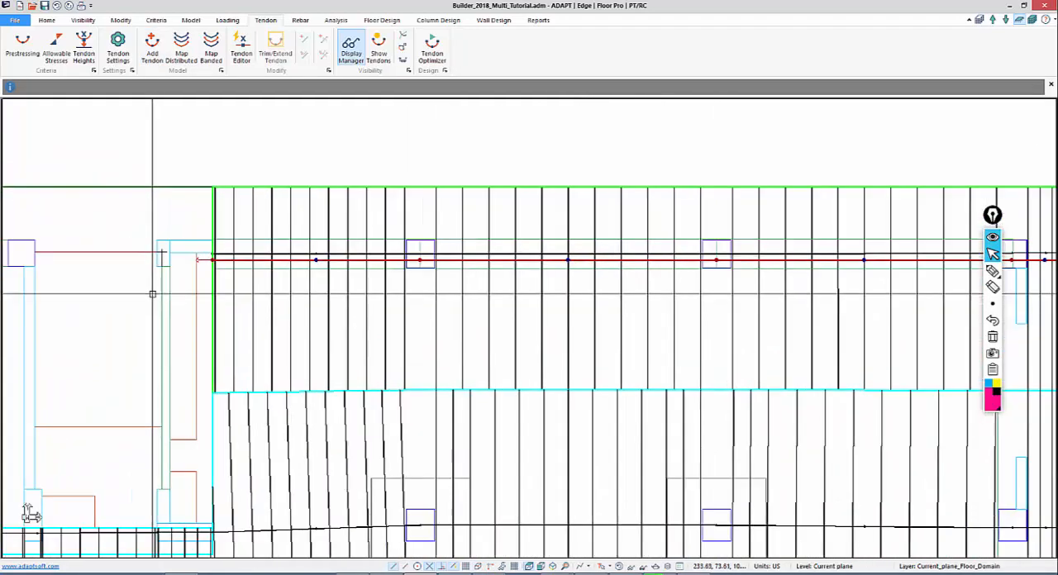
double_click(212, 258)
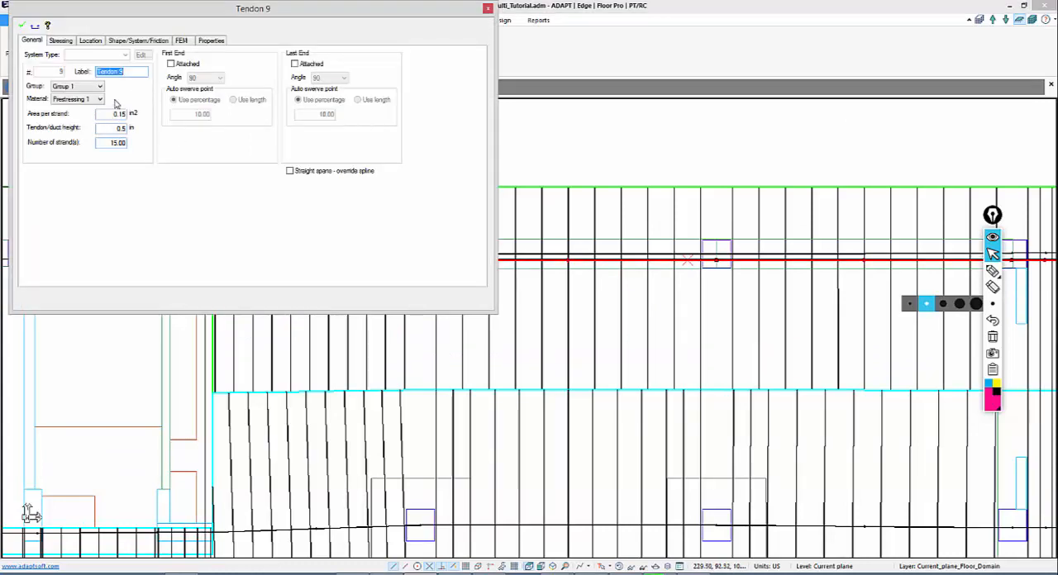
left_click(61, 41)
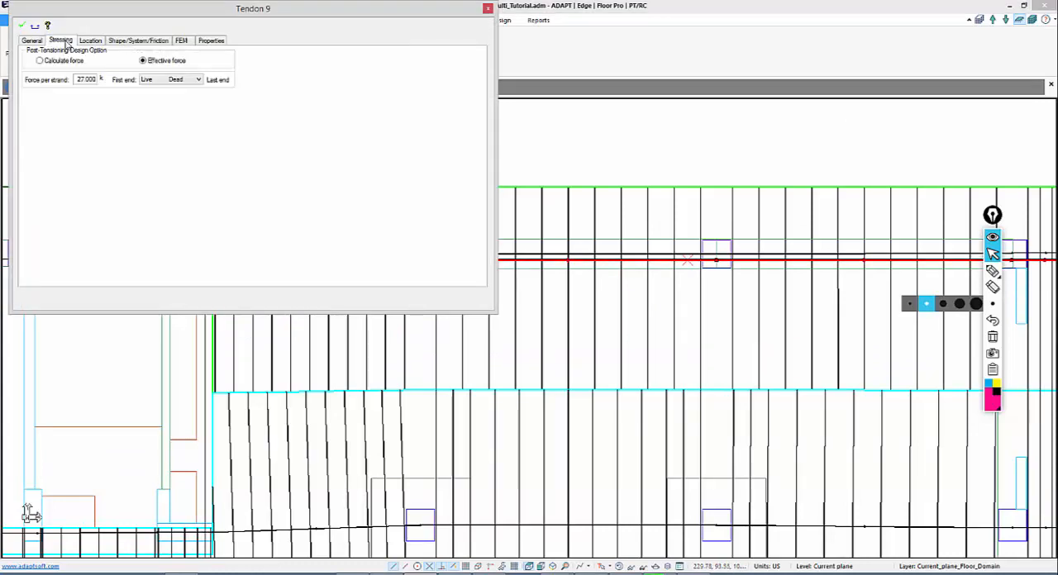
left_click(163, 81)
left_click(161, 104)
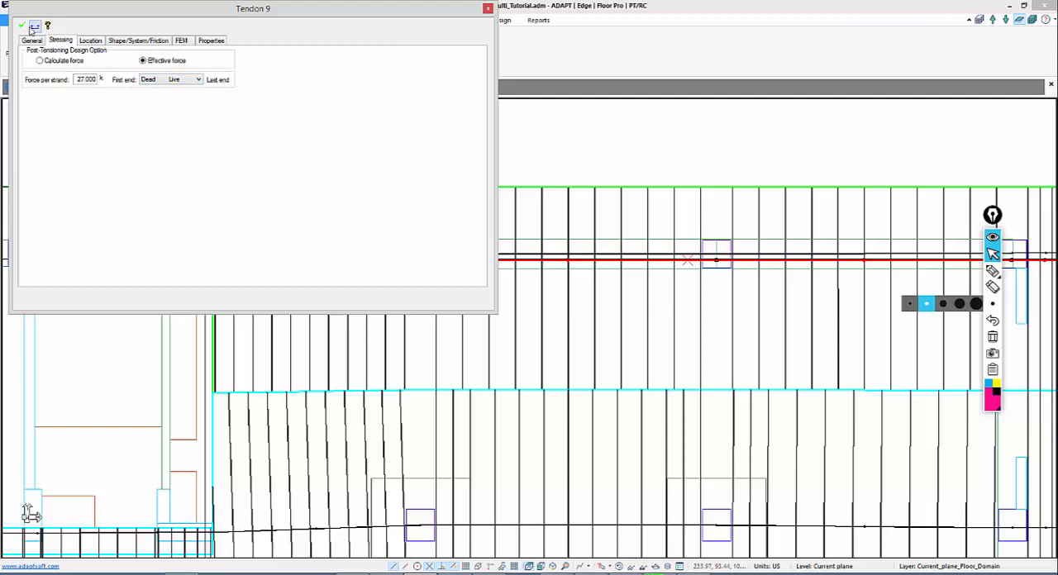
Set the second tendon's Span 4 to a Straight shape with CGS Top First of 4.00 in, and apply the changes
left_click(123, 41)
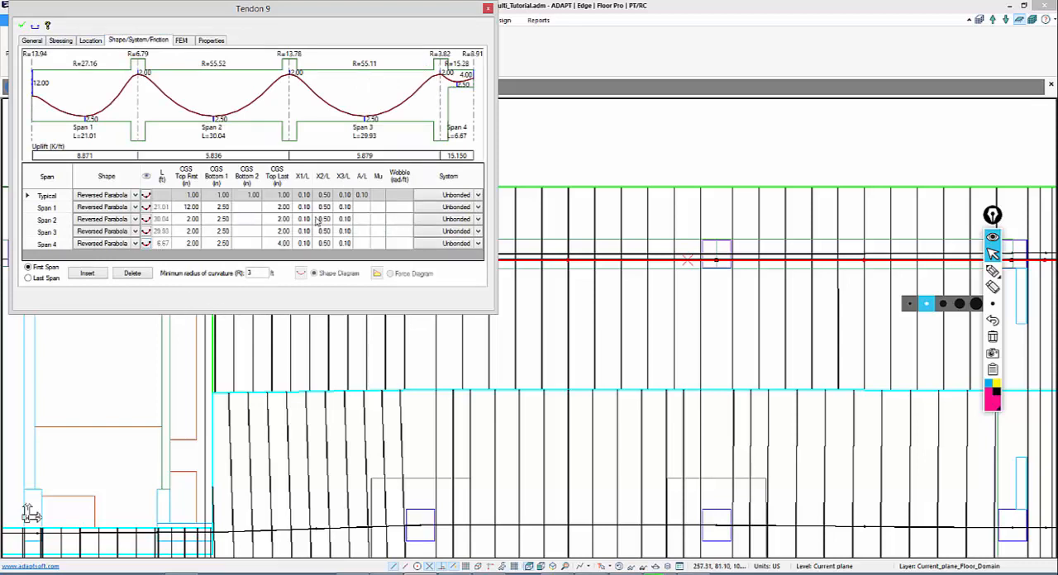
left_click(135, 244)
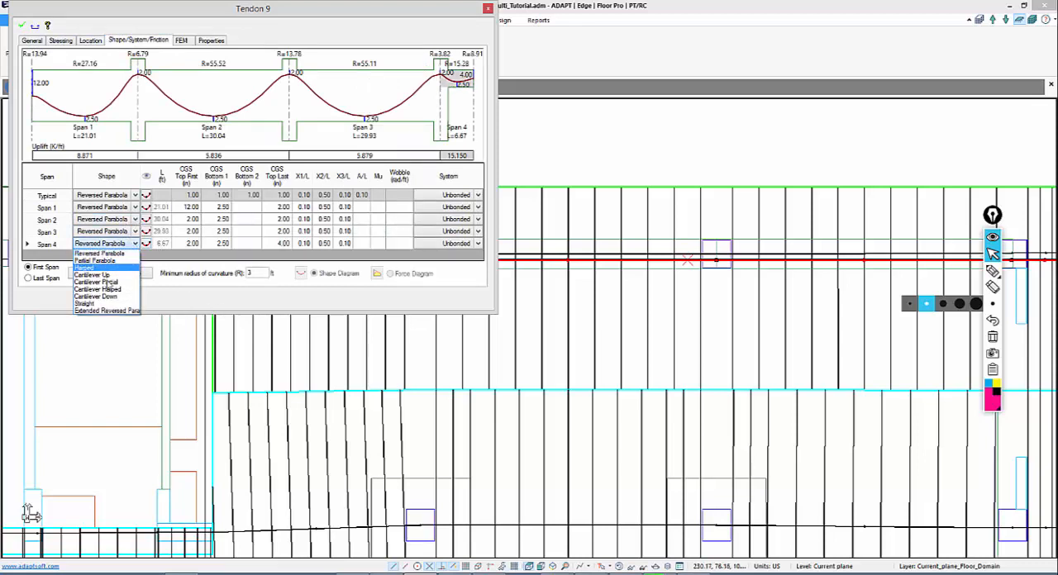
left_click(101, 306)
left_click(194, 244)
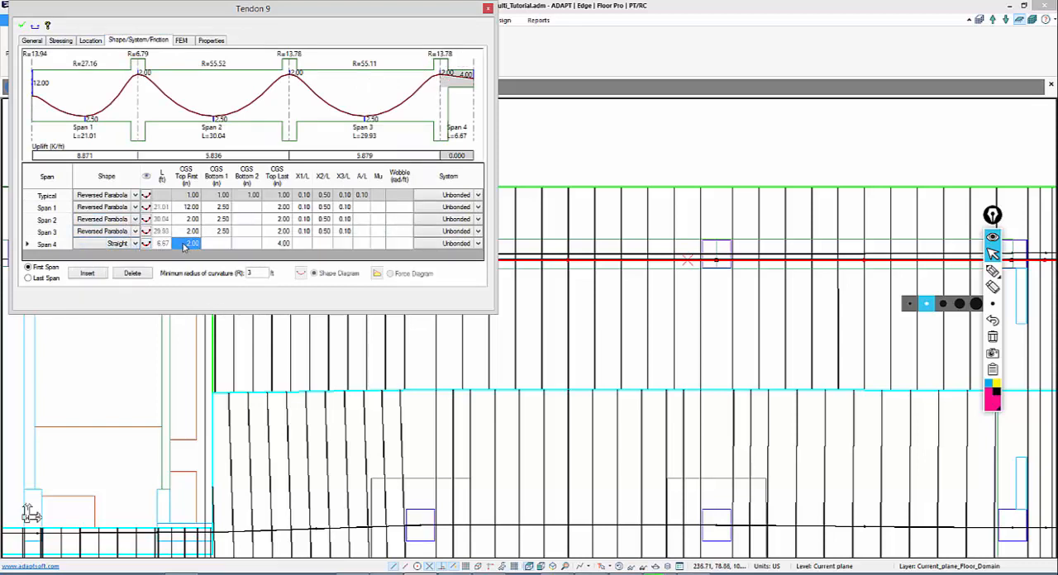
left_click(185, 246)
type("4")
left_click(191, 219)
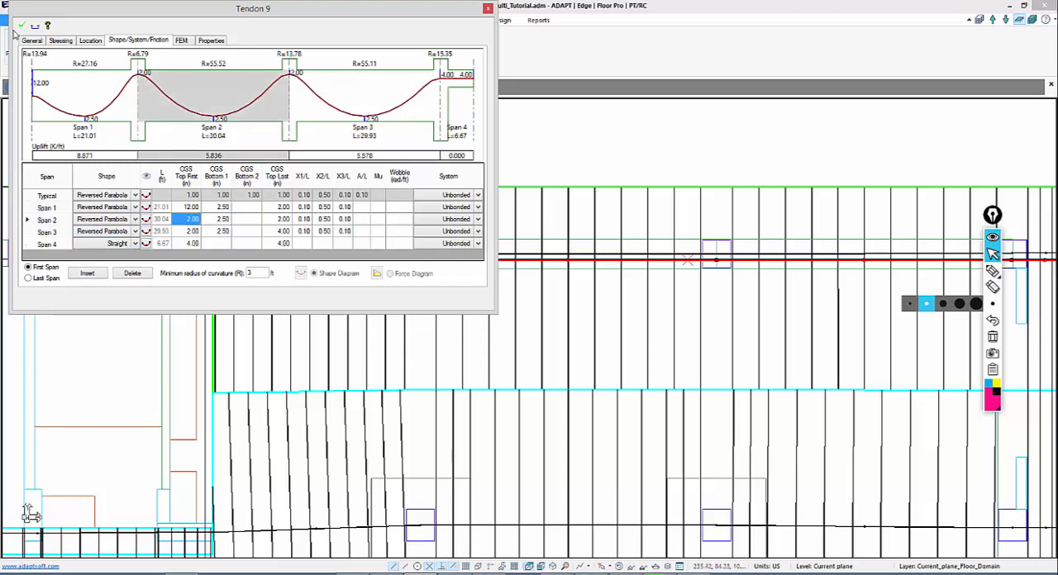
left_click(23, 27)
left_click(580, 139)
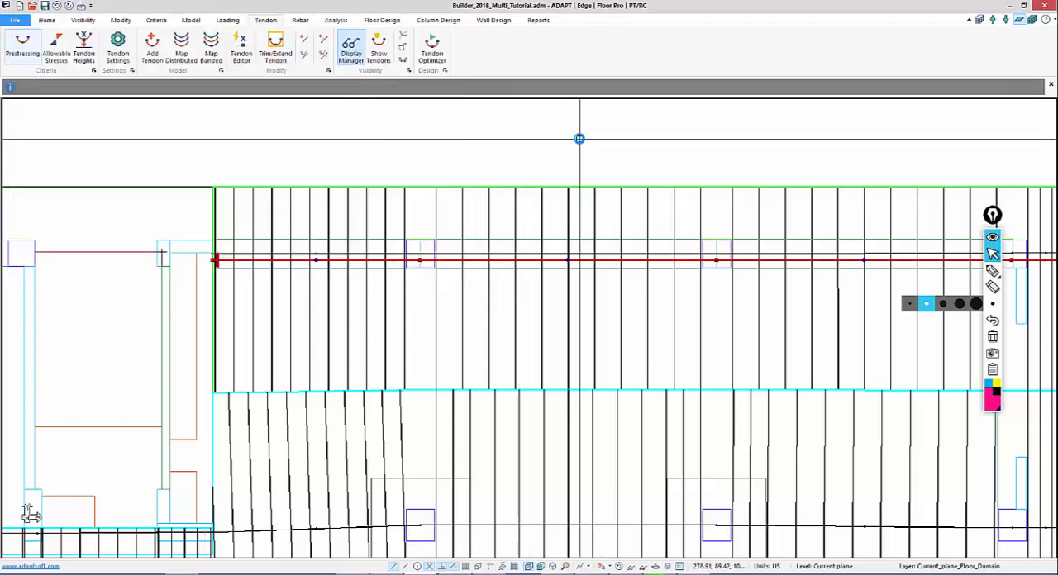
Examine the full slab plan with the banded tendons in both wings and the remaining support lines
middle_click_drag(559, 214, 574, 177)
scroll(527, 239, "down", 4)
scroll(637, 76, "down", 6)
middle_click_drag(480, 320, 702, 208)
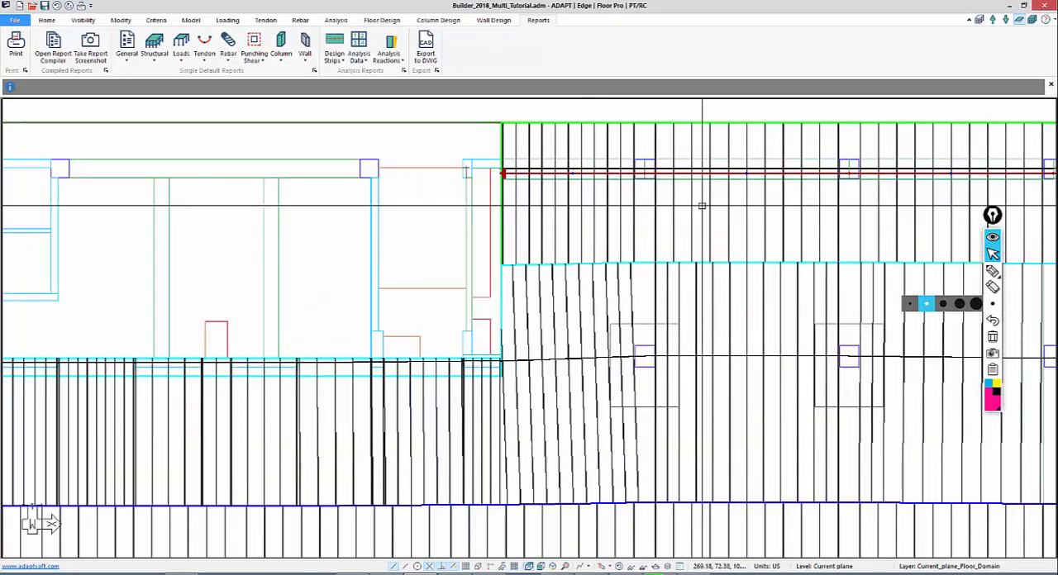
scroll(478, 345, "down", 3)
middle_click_drag(479, 345, 643, 241)
scroll(397, 396, "down", 2)
middle_click_drag(434, 361, 631, 322)
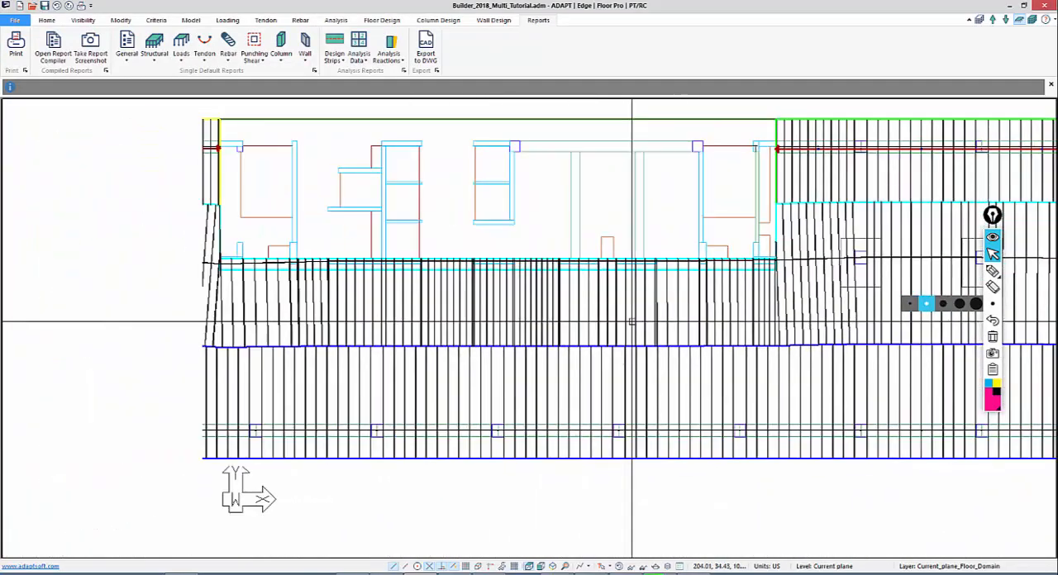
middle_click_drag(231, 325, 323, 293)
scroll(430, 398, "down", 1)
middle_click_drag(243, 300, 257, 246)
scroll(330, 361, "down", 1)
scroll(520, 404, "down", 1)
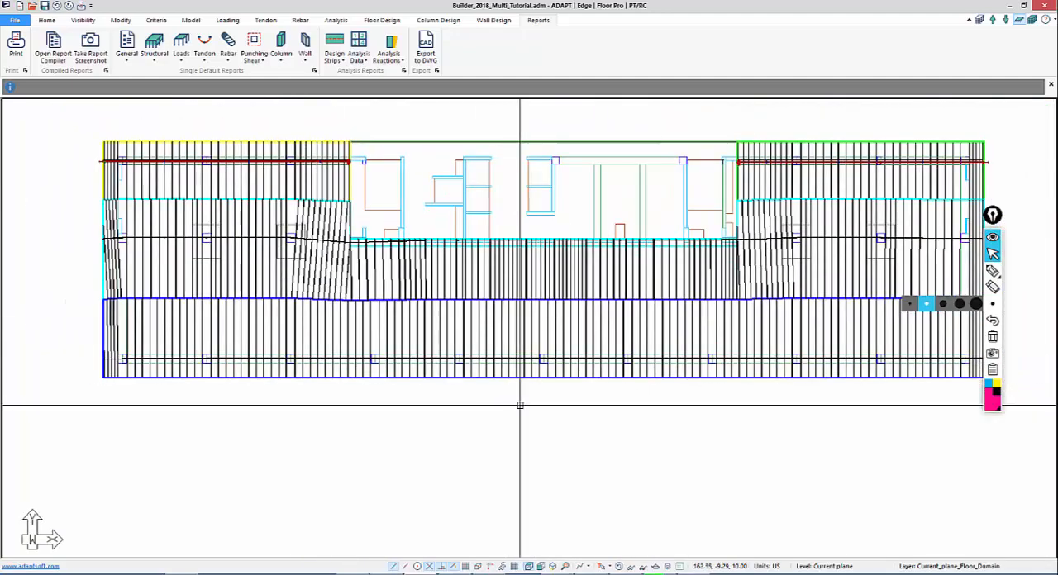
middle_click_drag(603, 404, 595, 411)
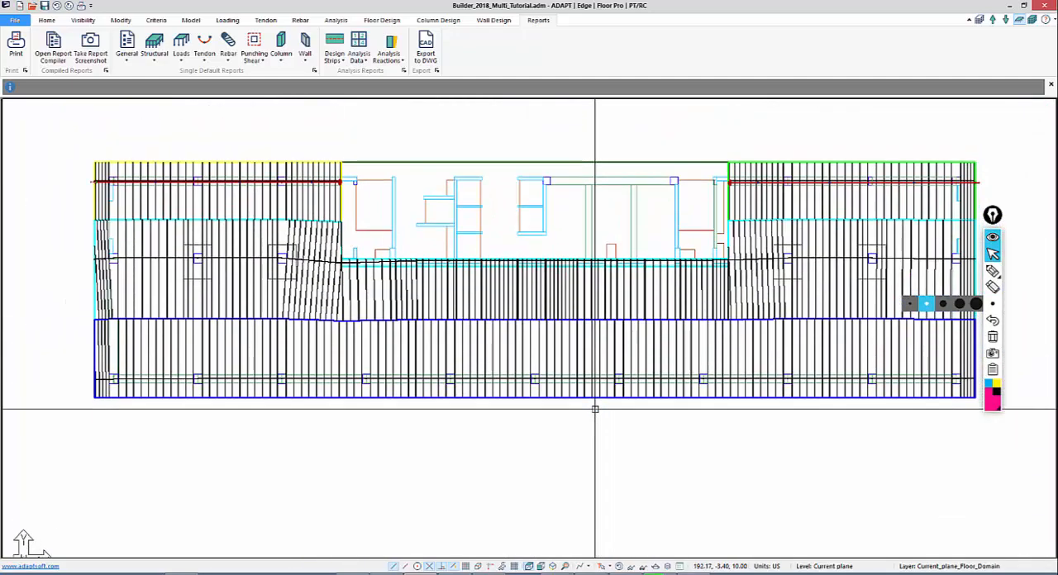
Sketch with the screen pen a continuous tendon path along the middle support line, a mid-length division, and added tendons in each wing
left_click(993, 271)
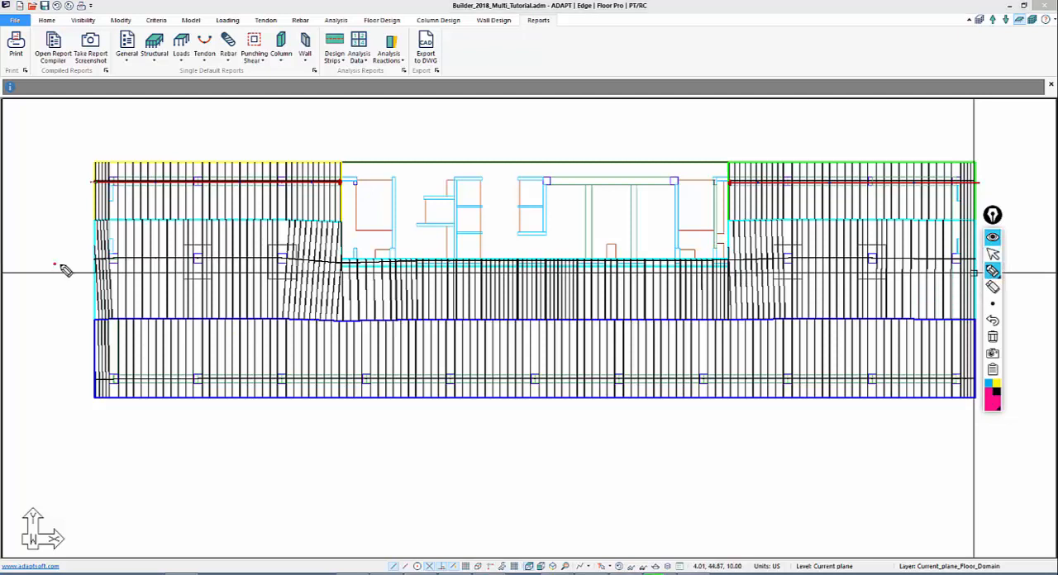
mouse_move(61, 269)
left_mouse_down()
mouse_move(406, 287)
mouse_move(980, 277)
mouse_move(919, 308)
left_mouse_up()
left_click_drag(83, 242, 58, 290)
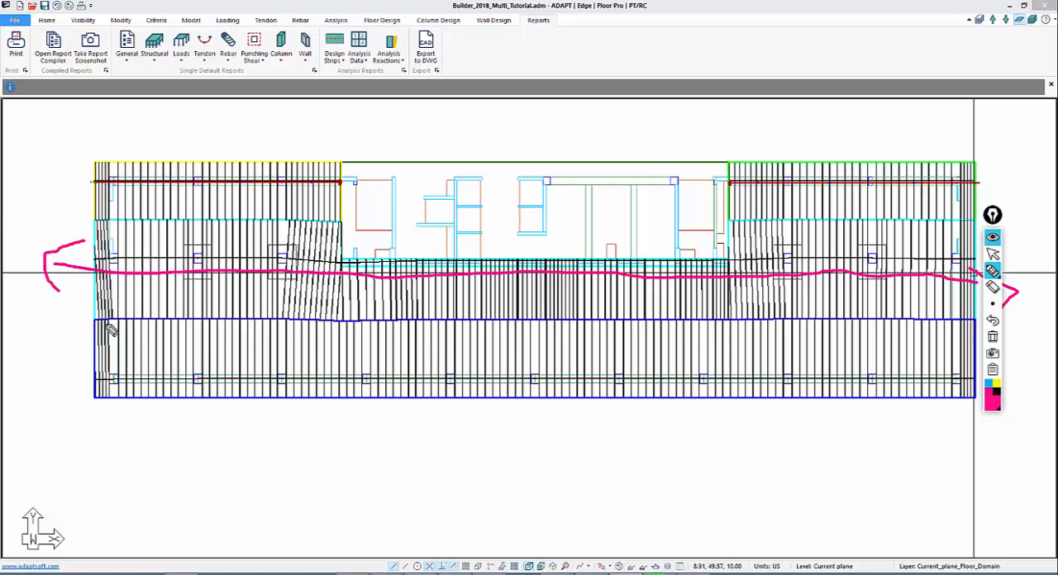
left_click_drag(439, 257, 439, 319)
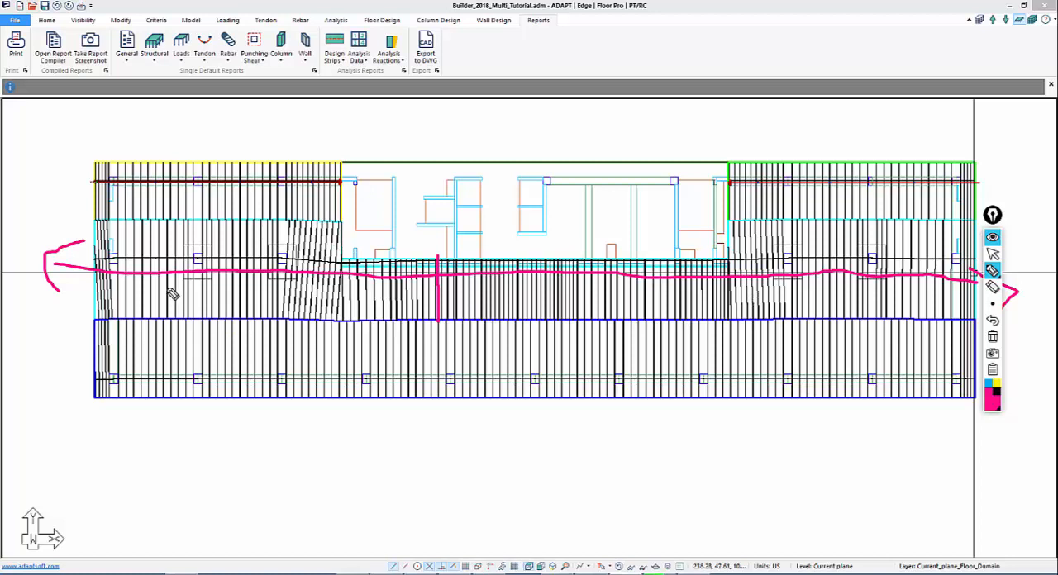
mouse_move(357, 256)
left_mouse_down()
mouse_move(163, 250)
mouse_move(86, 232)
left_mouse_up()
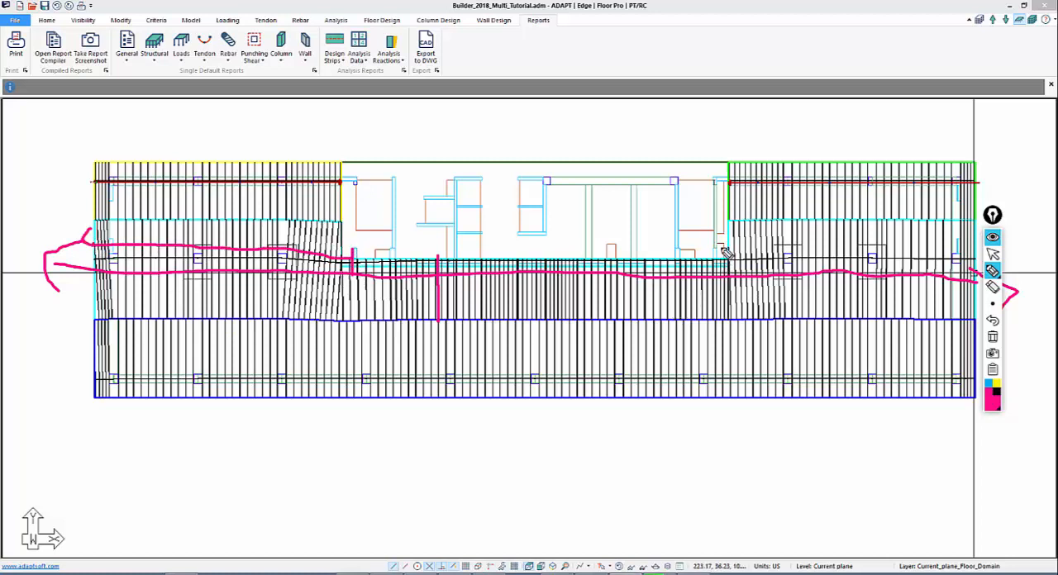
left_click_drag(725, 253, 984, 250)
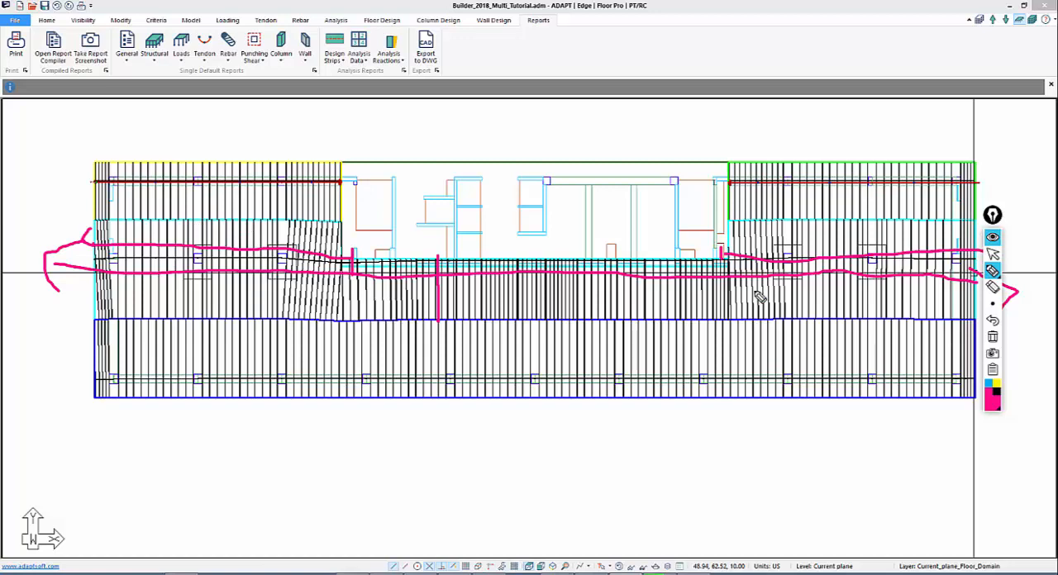
Clear the pen sketch and inspect the geometry details of a middle support line design section in the central slab
left_click(993, 337)
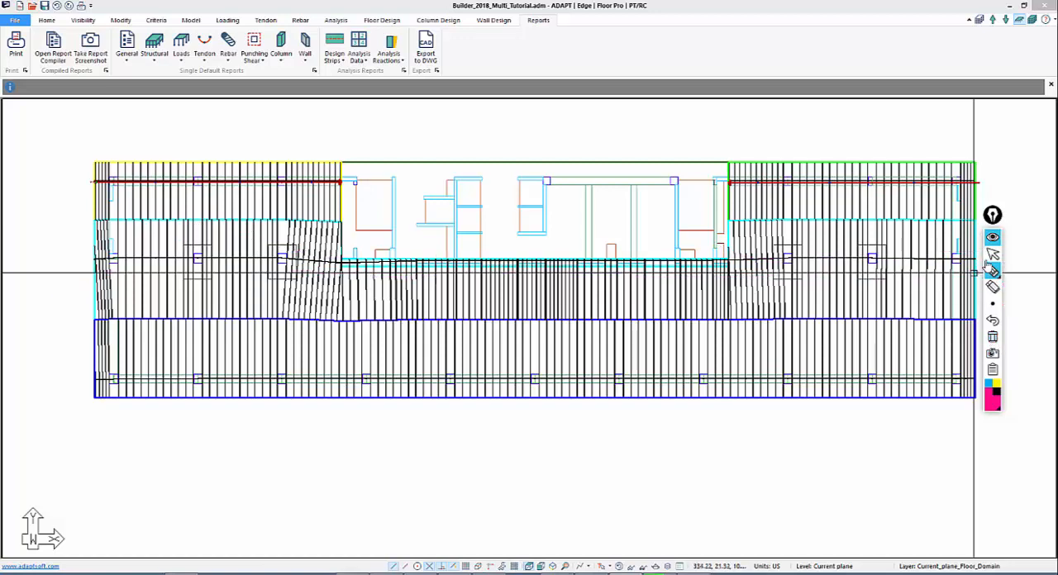
left_click(993, 254)
left_click(624, 287)
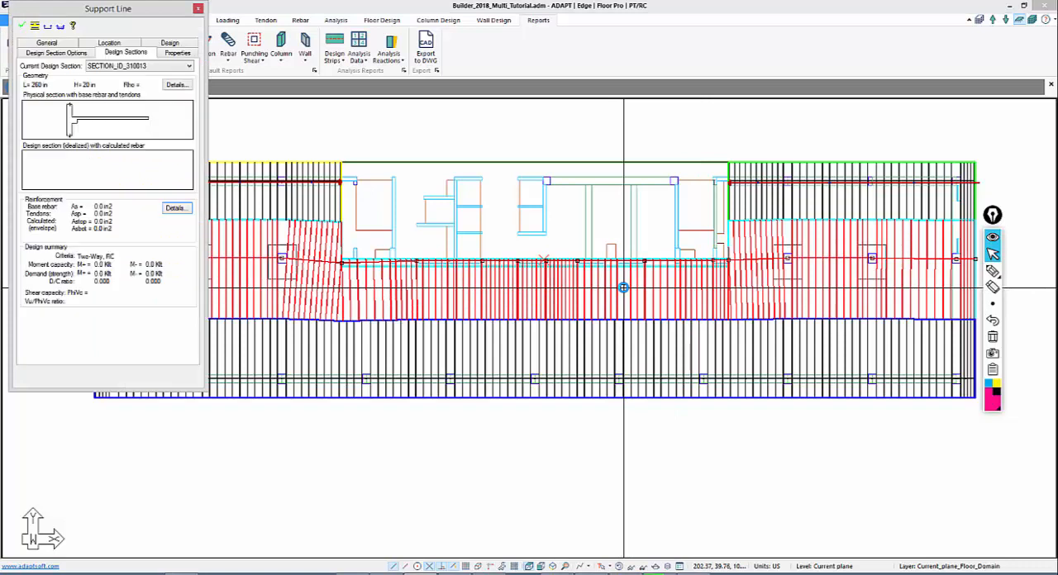
left_click(176, 86)
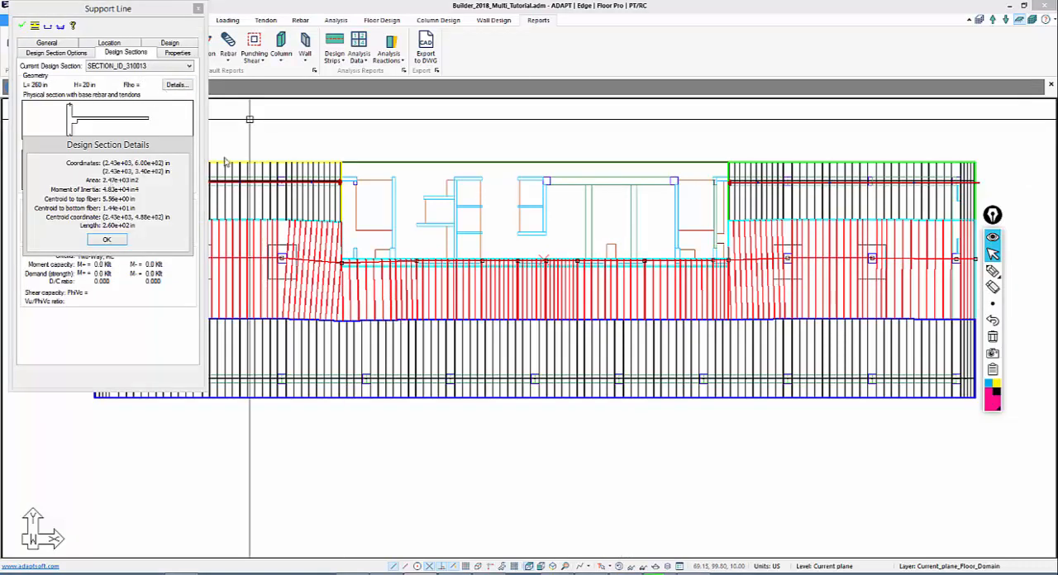
left_click(101, 240)
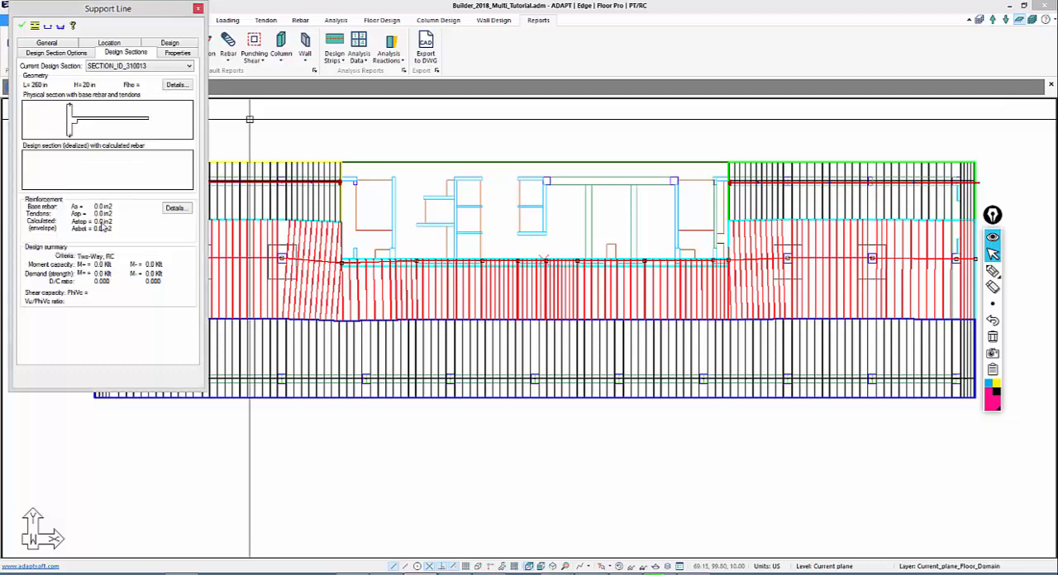
left_click(198, 9)
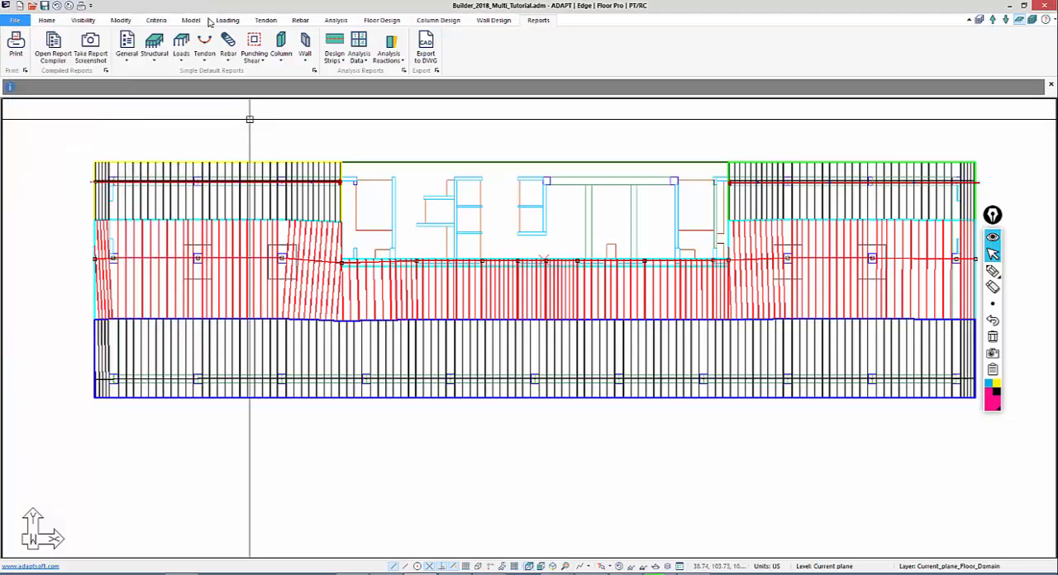
Inspect the geometry details of a middle support line design section near the left end of the central slab
middle_click_drag(621, 299, 570, 322)
scroll(544, 361, "up", 2)
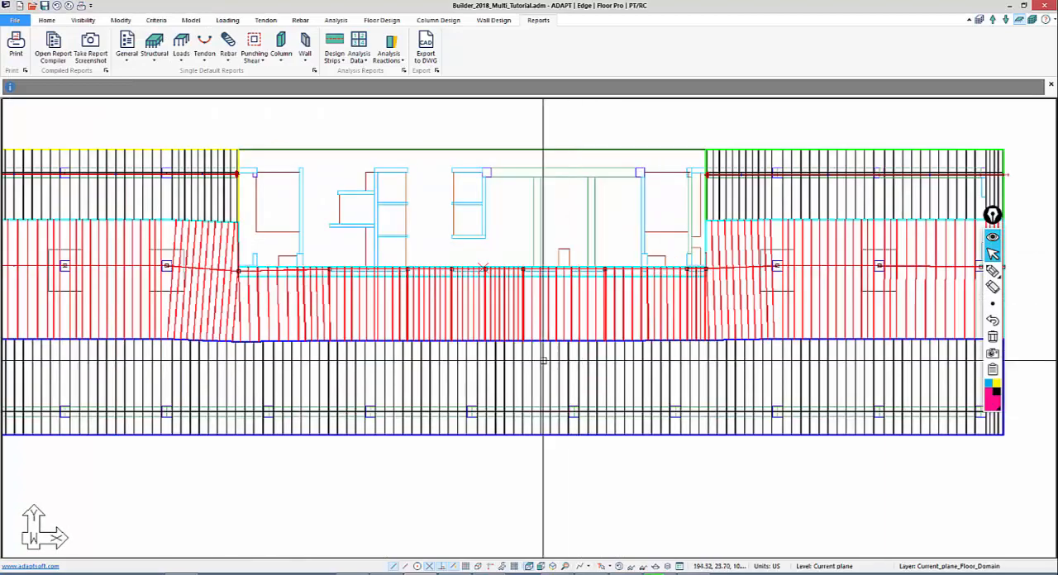
scroll(529, 360, "up", 1)
middle_click_drag(509, 357, 516, 337)
scroll(432, 284, "down", 1)
scroll(489, 250, "up", 2)
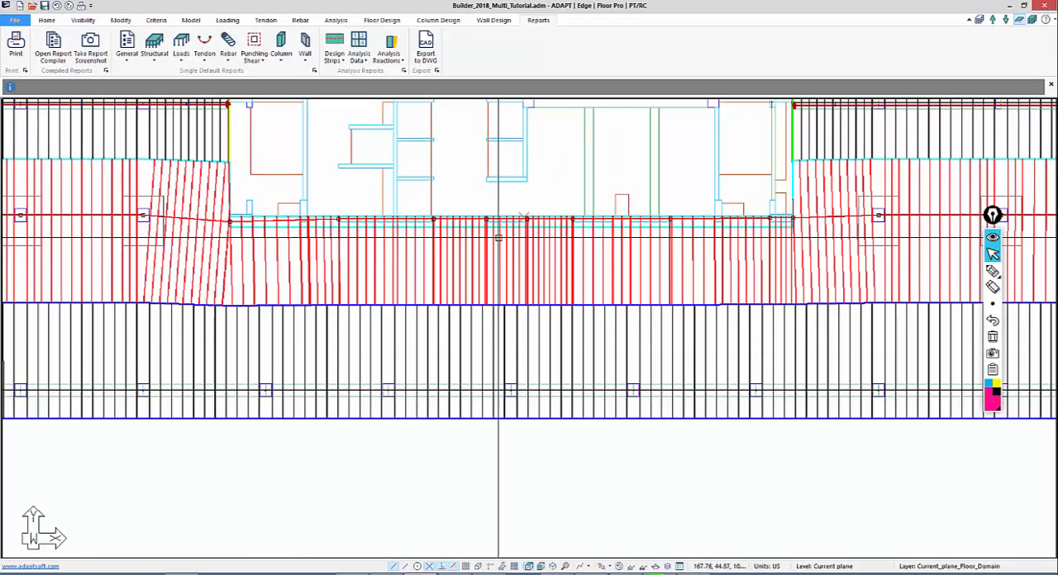
scroll(498, 238, "up", 2)
middle_click_drag(498, 238, 478, 275)
middle_click_drag(442, 322, 569, 246)
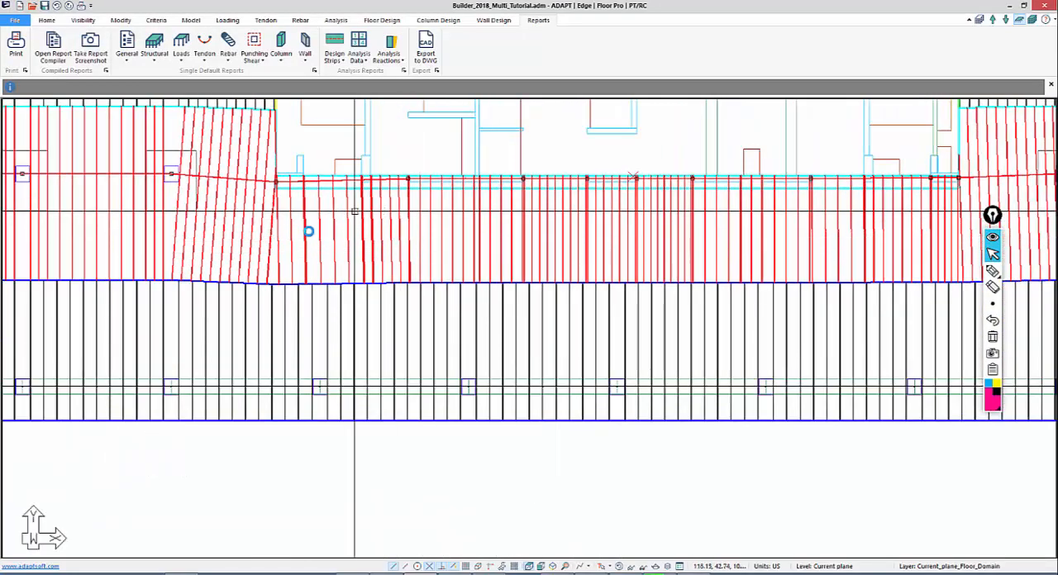
scroll(356, 213, "up", 1)
scroll(380, 273, "up", 1)
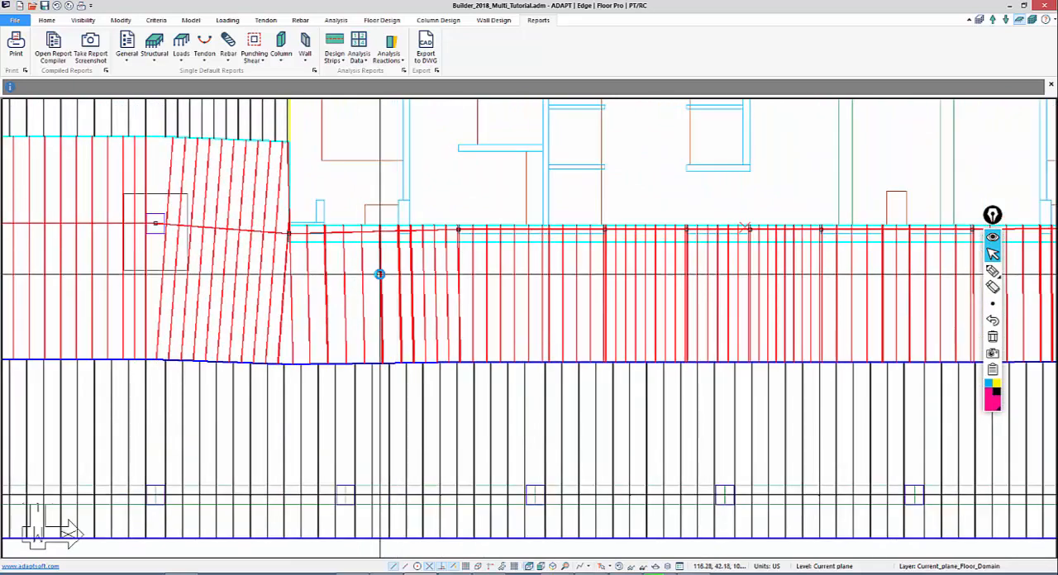
double_click(380, 273)
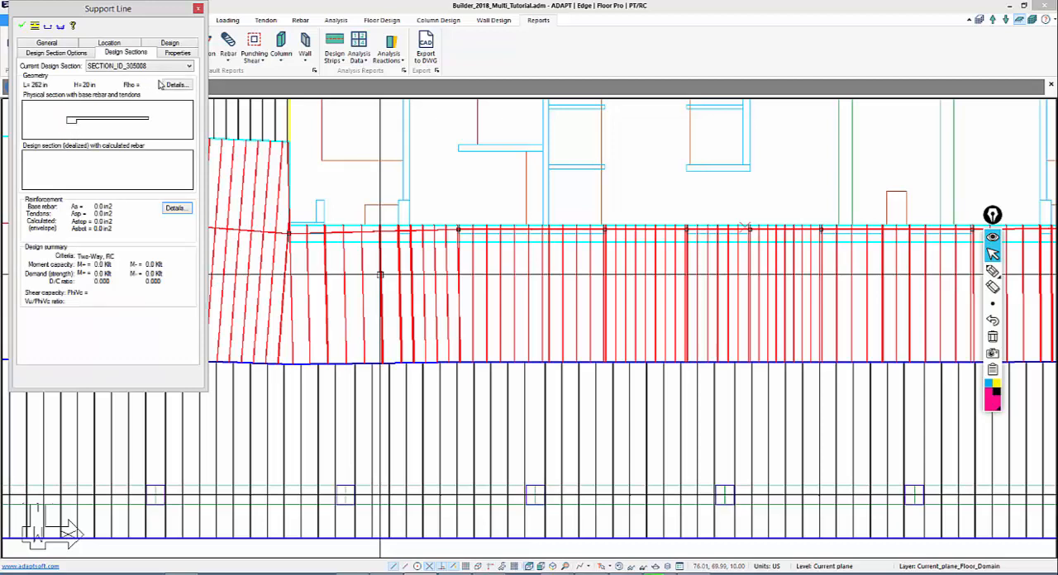
left_click(177, 85)
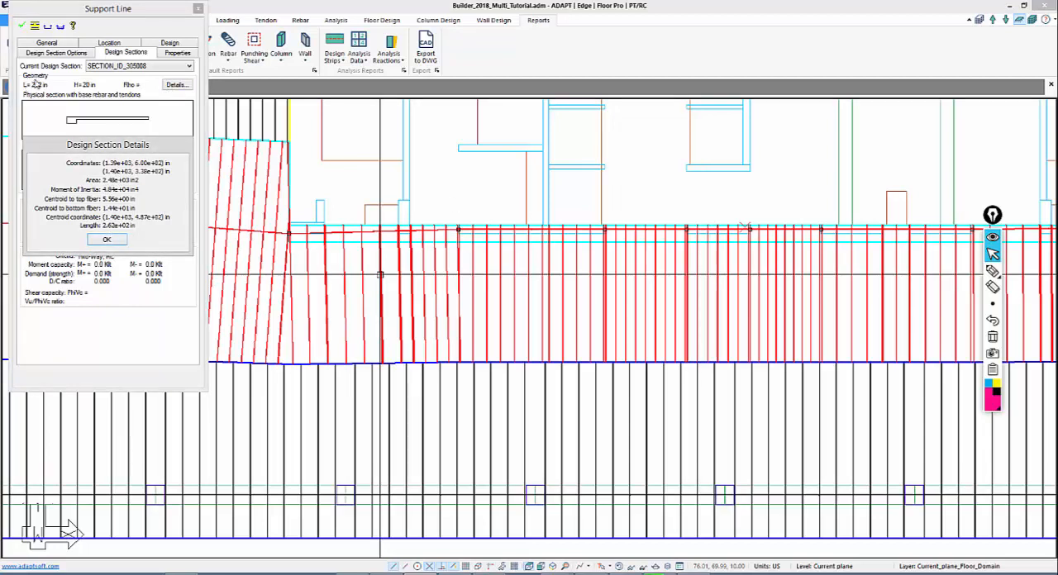
left_click(106, 240)
left_click(198, 8)
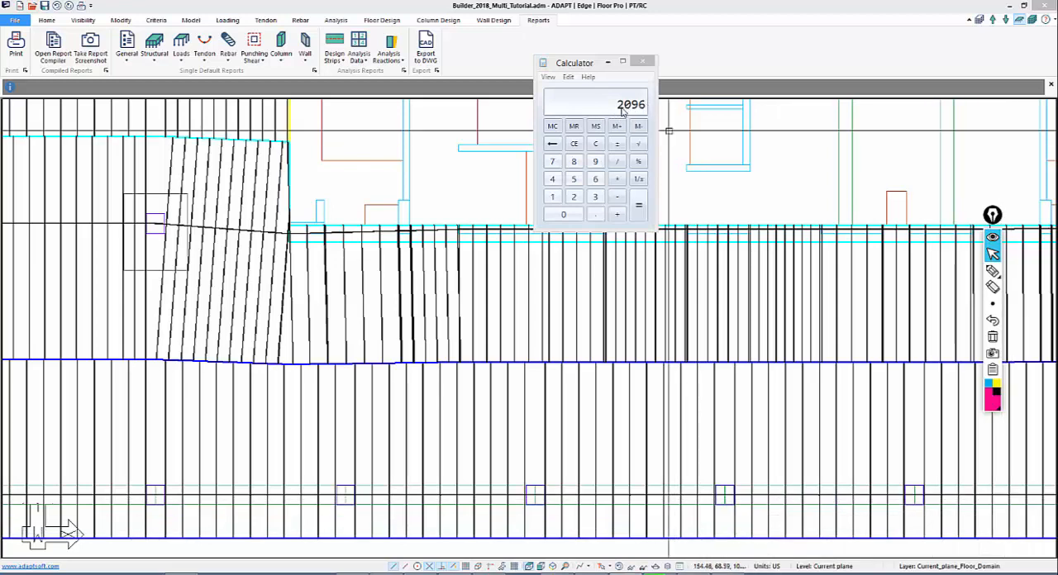
Calculate the force for the central slab section in Calculator by multiplying its area of 2096 by 150
left_click(617, 179)
left_click(552, 197)
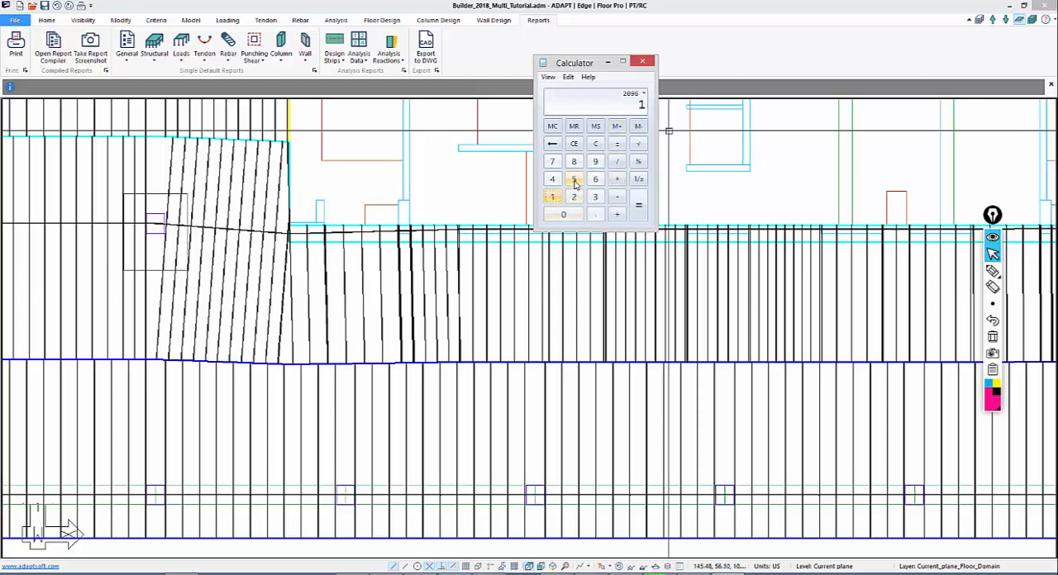
left_click(574, 178)
left_click(565, 214)
left_click(638, 206)
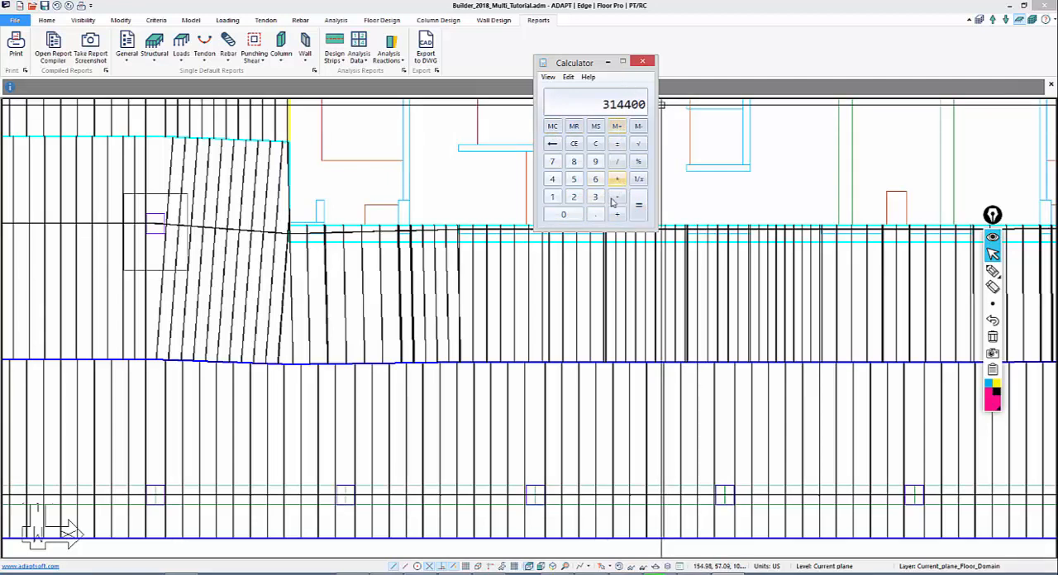
Divide the rounded central slab force of 315 by 27 to size the middle-line tendon there
left_click(596, 144)
left_click(595, 197)
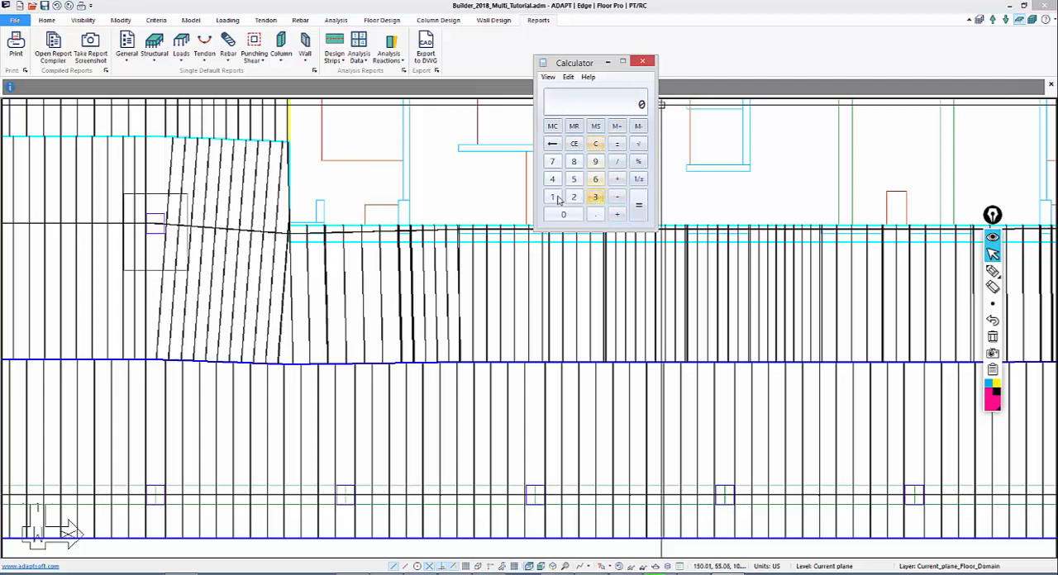
left_click(553, 197)
left_click(574, 179)
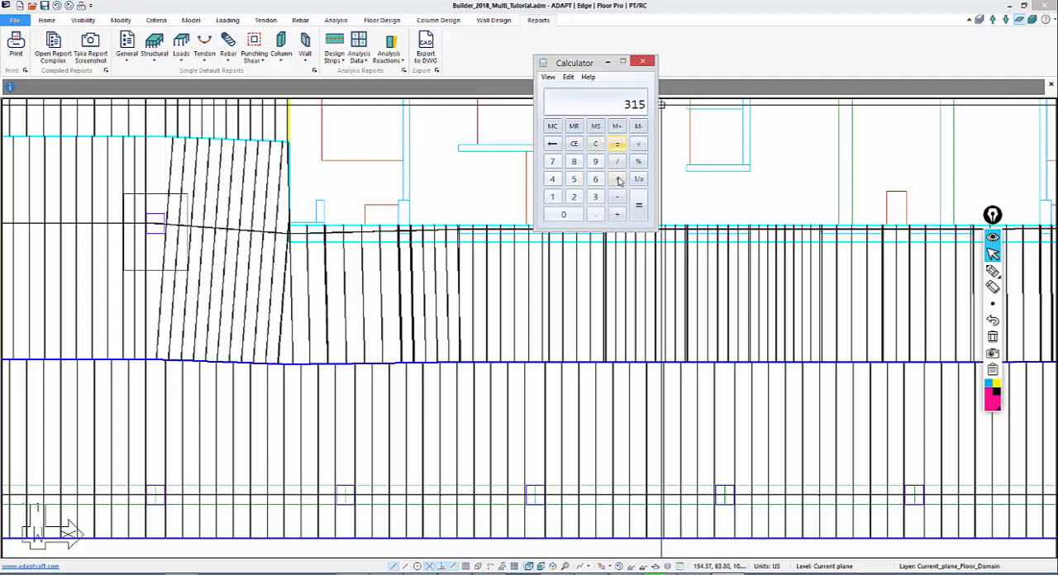
left_click(617, 162)
left_click(574, 197)
left_click(552, 162)
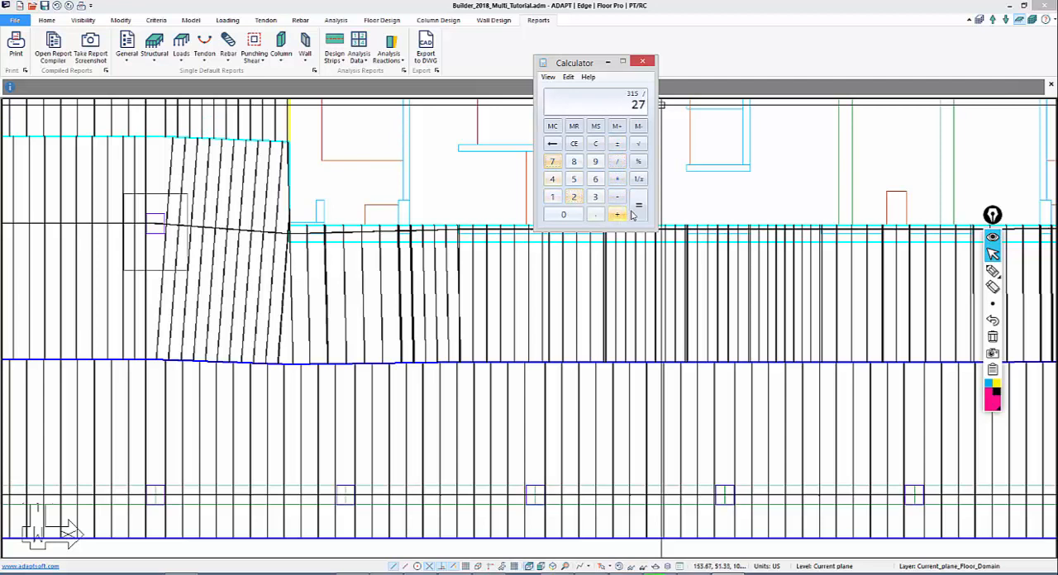
left_click(638, 205)
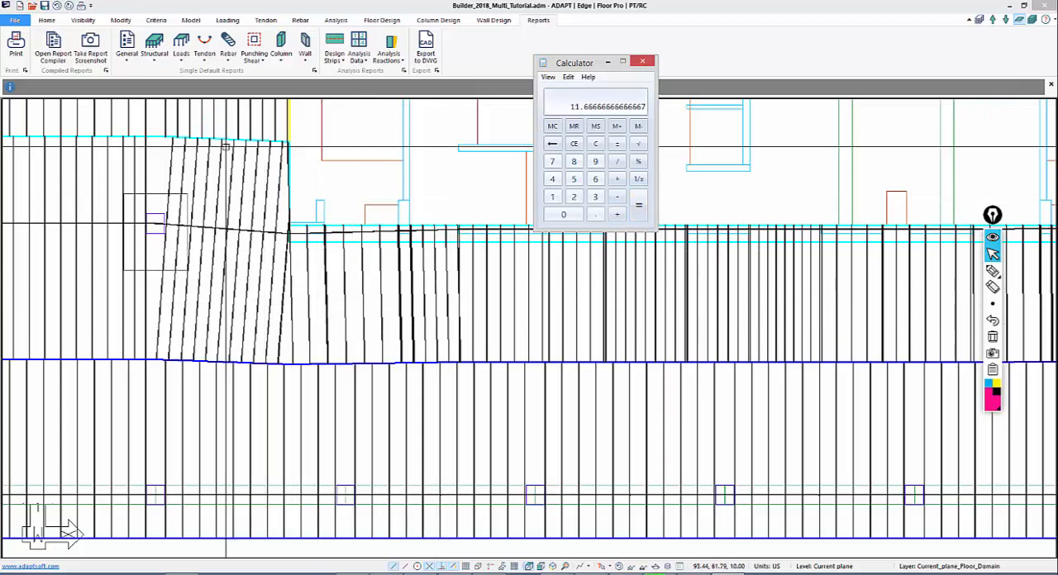
Inspect a middle support line design section in the left wing and calculate its area in Calculator as 428 times 8
left_click(108, 189)
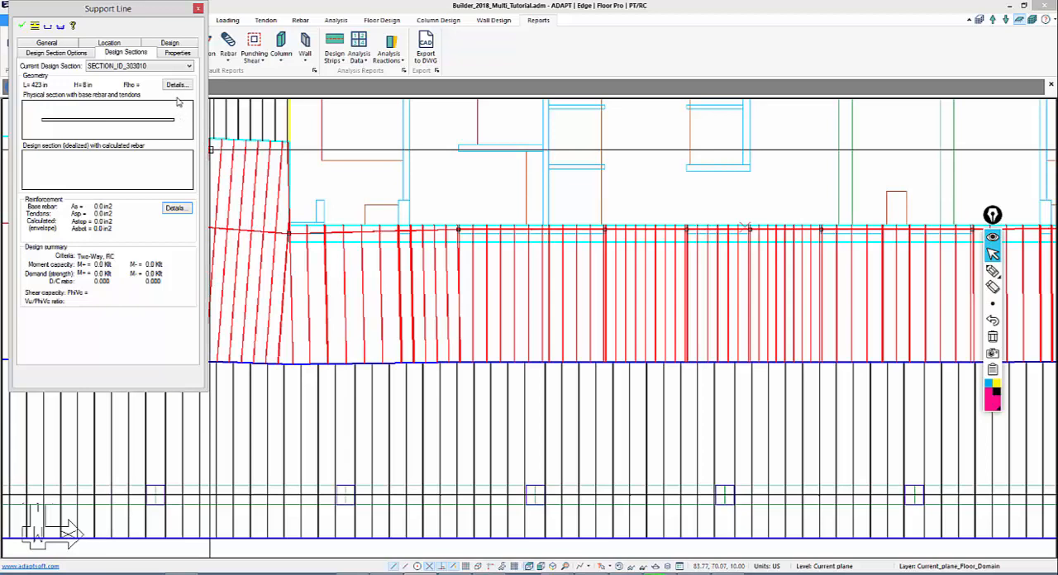
left_click(198, 8)
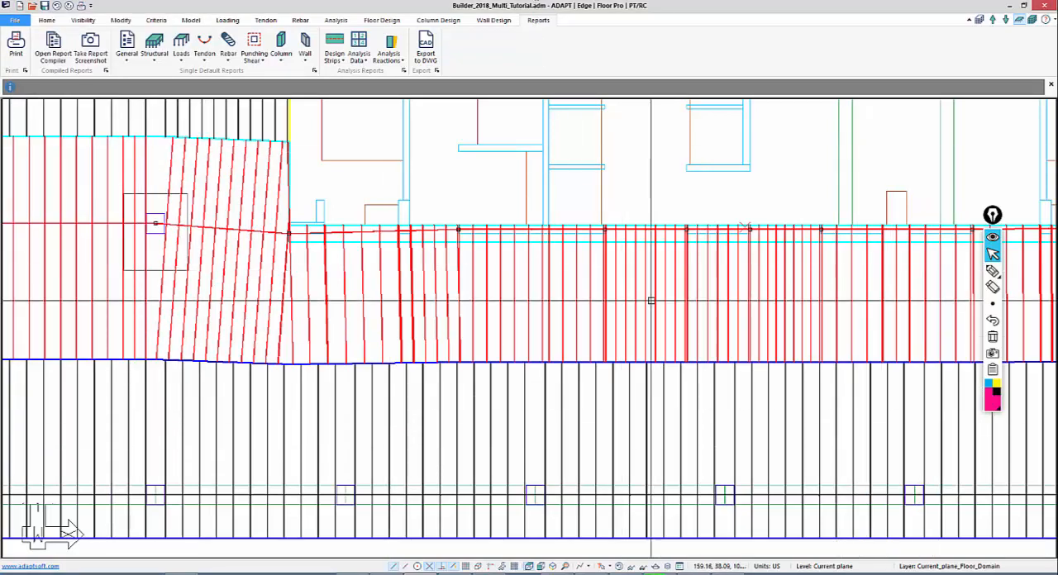
key("XF86Calculator")
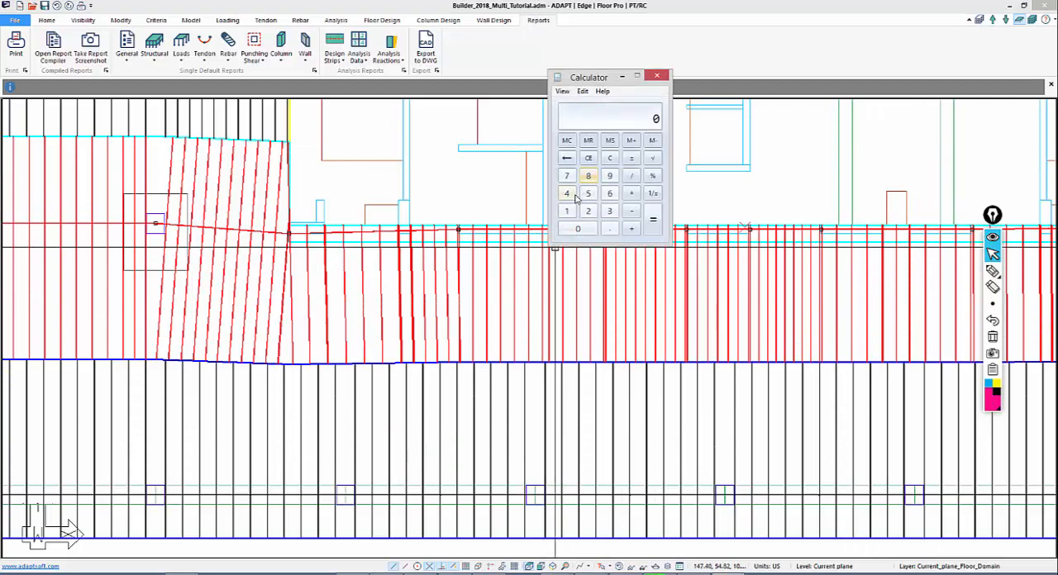
left_click(574, 196)
left_click(588, 211)
left_click(588, 176)
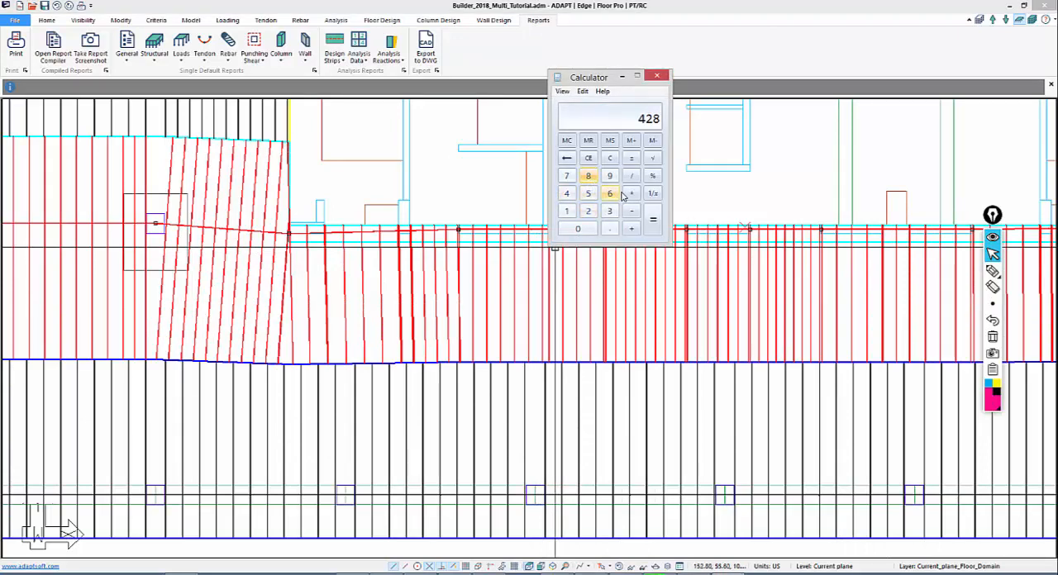
left_click(626, 195)
left_click(590, 178)
left_click(653, 224)
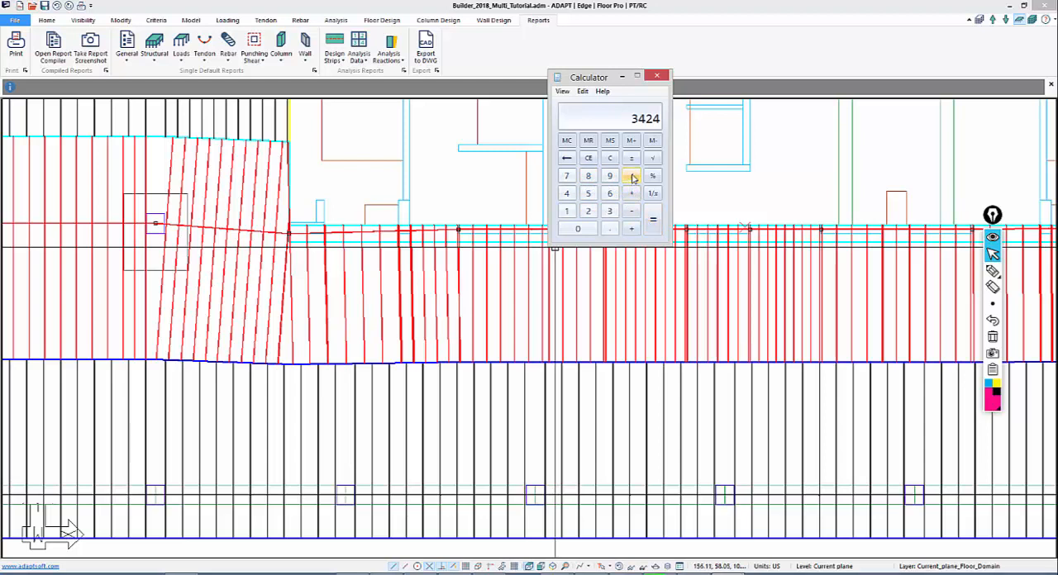
Multiply the wing section's calculated area by 150 to get its force
left_click(633, 193)
left_click(568, 211)
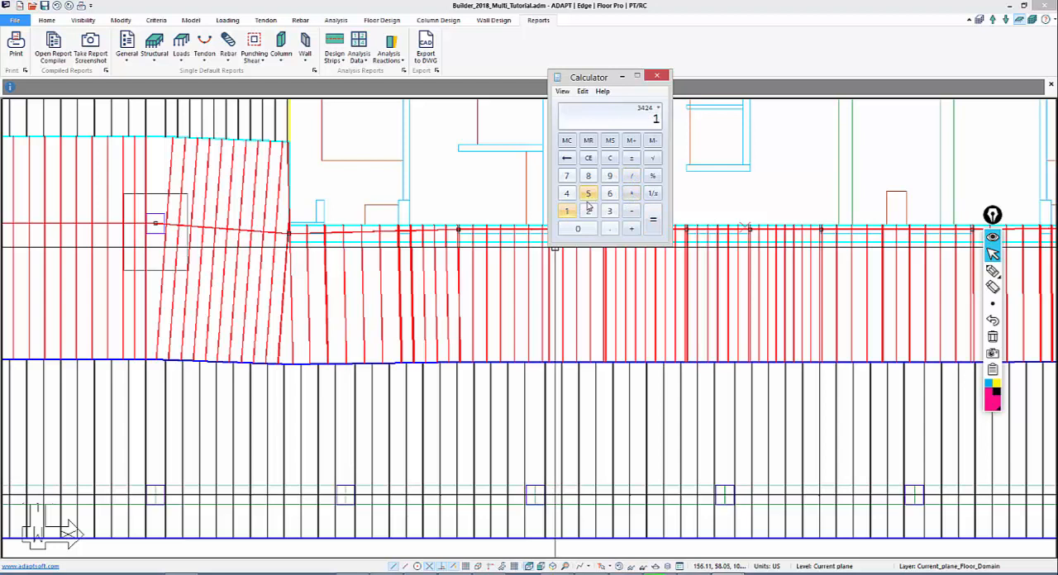
left_click(589, 194)
left_click(589, 229)
left_click(652, 220)
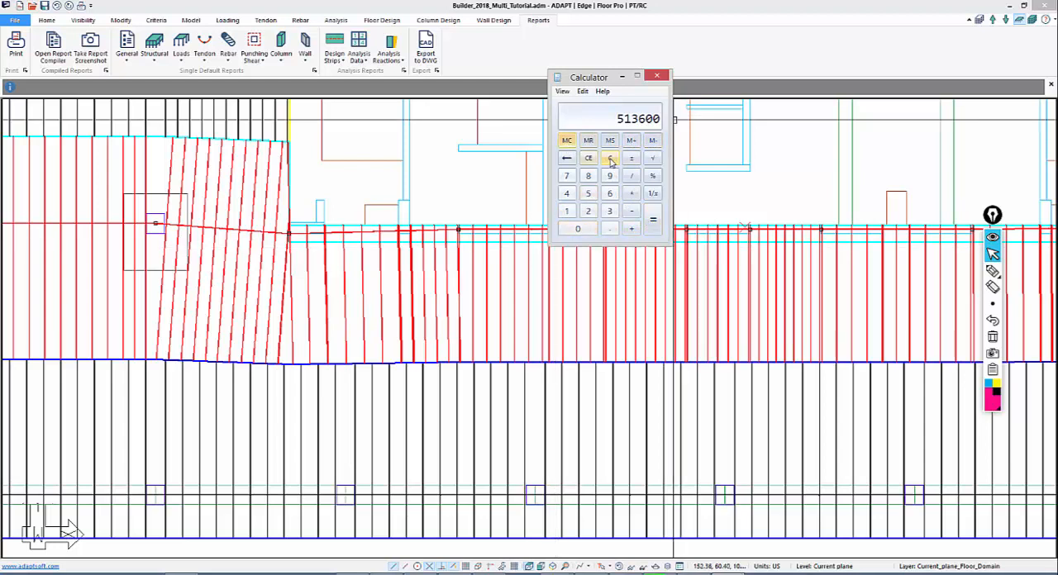
Divide the rounded wing force of 514 by 27 to size the tendons there, and close Calculator
left_click(610, 158)
left_click(587, 193)
left_click(567, 193)
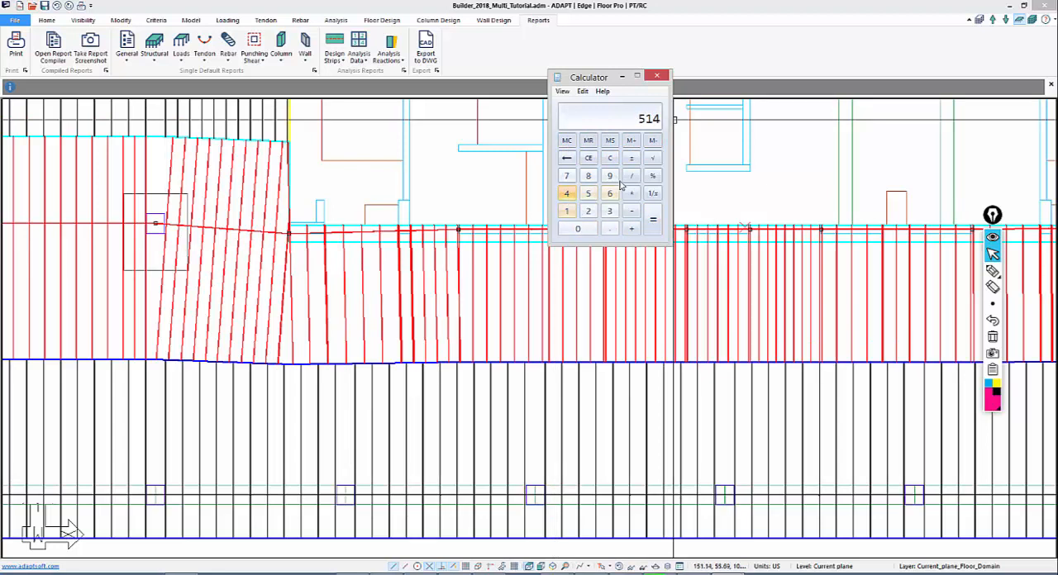
left_click(631, 175)
left_click(588, 211)
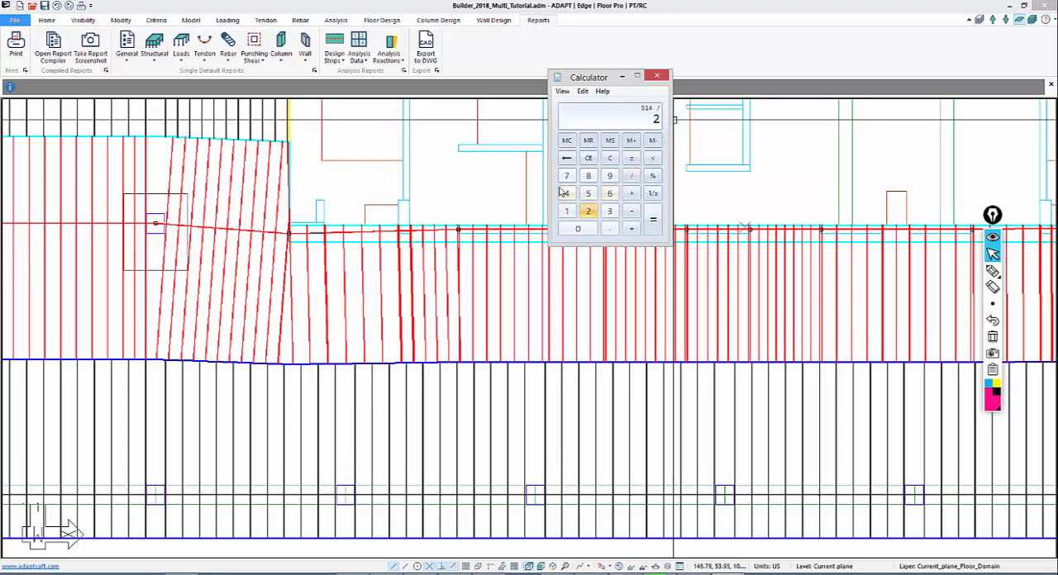
left_click(567, 176)
left_click(651, 221)
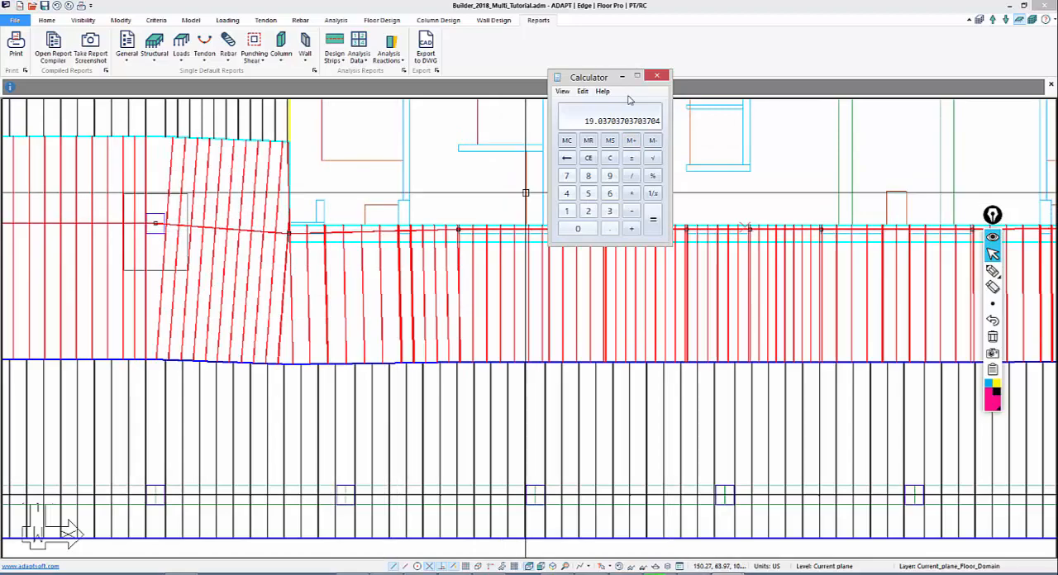
left_click(658, 76)
Start a new middle-line tendon at the left wing's outer slab edge and run it horizontally through the wing's columns
scroll(638, 201, "down", 3)
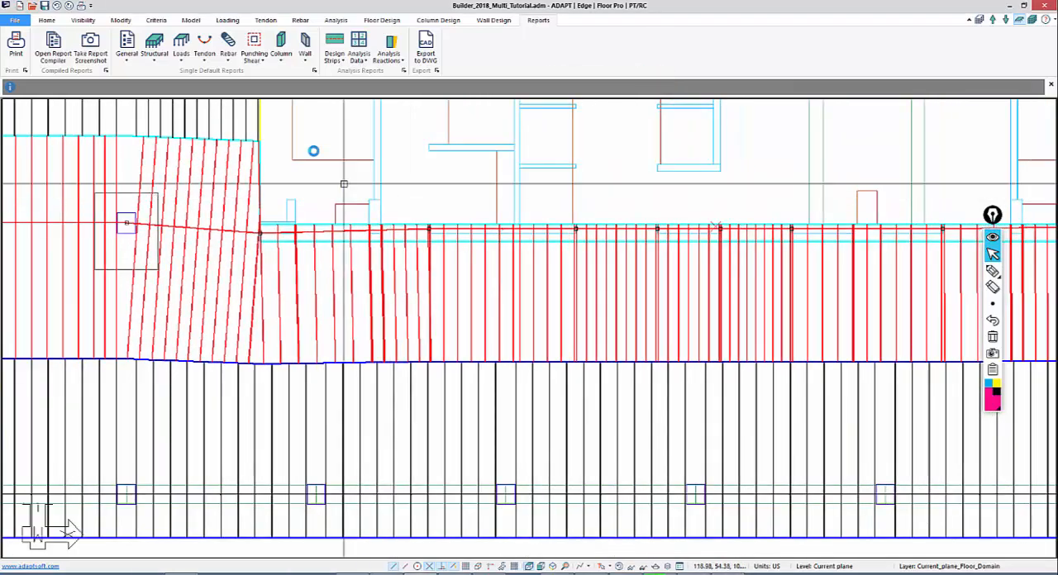
scroll(312, 157, "down", 3)
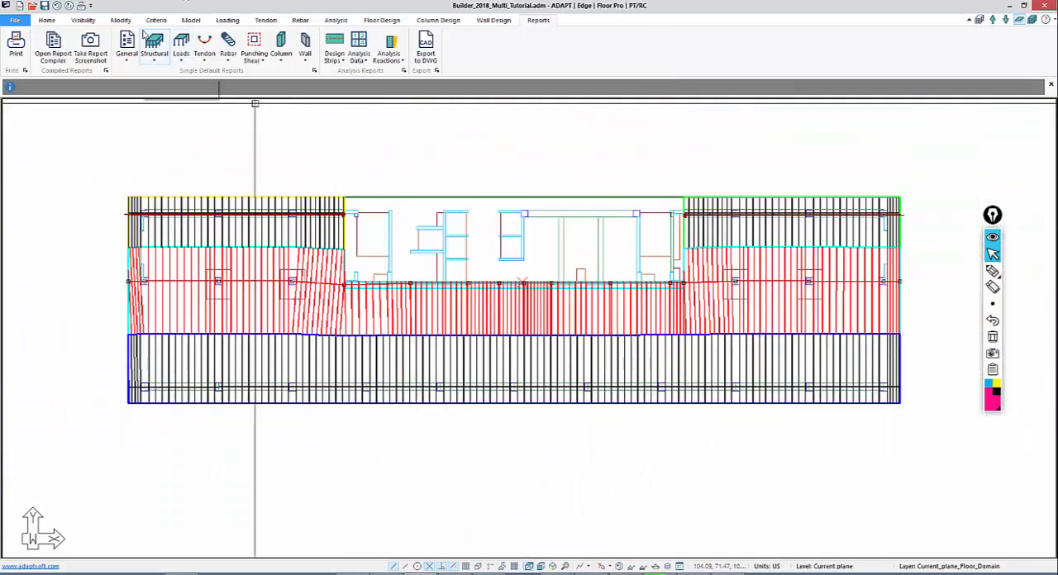
left_click(263, 20)
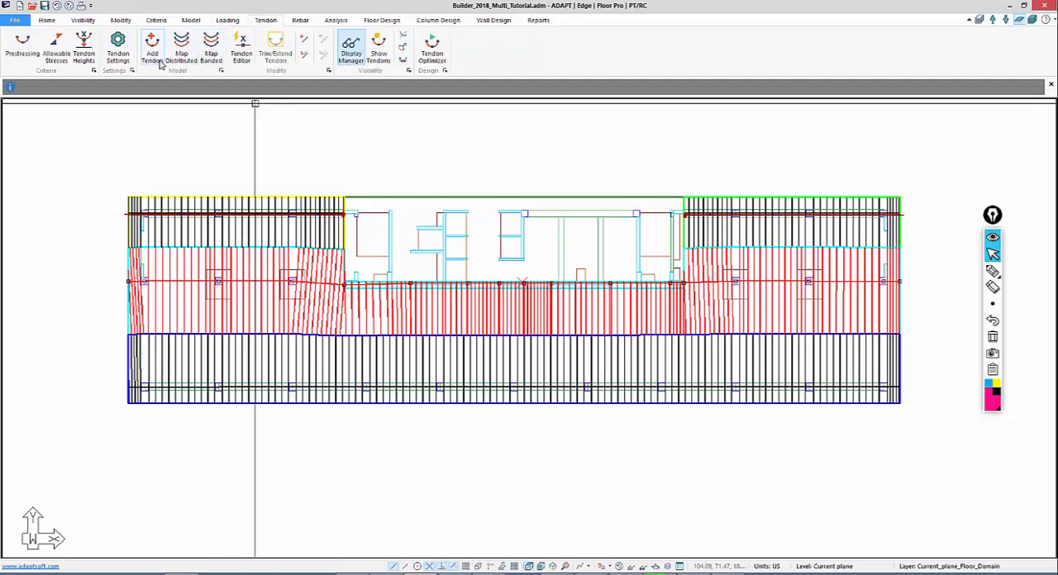
scroll(165, 297, "up", 4)
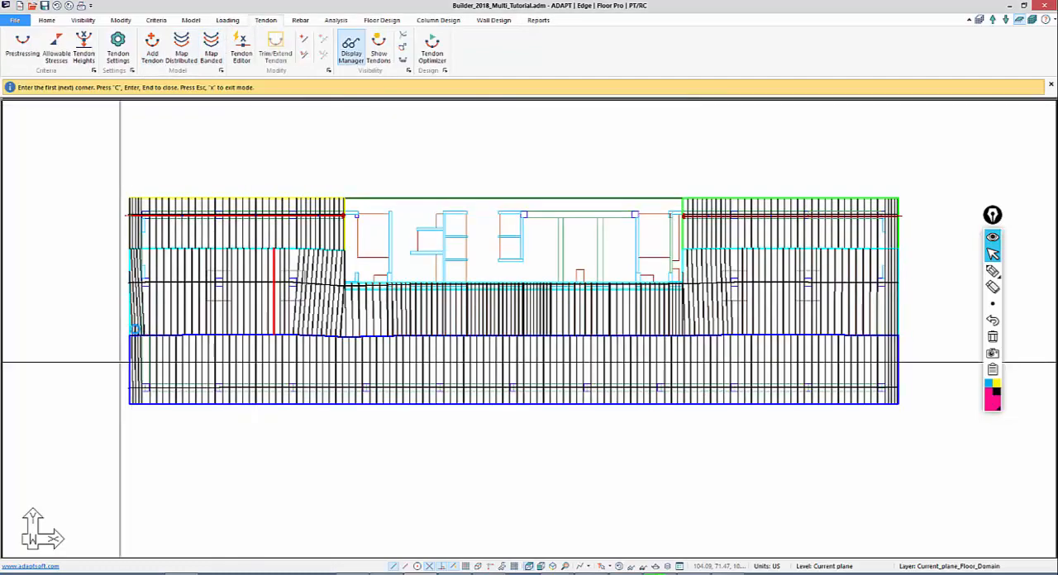
scroll(223, 269, "up", 3)
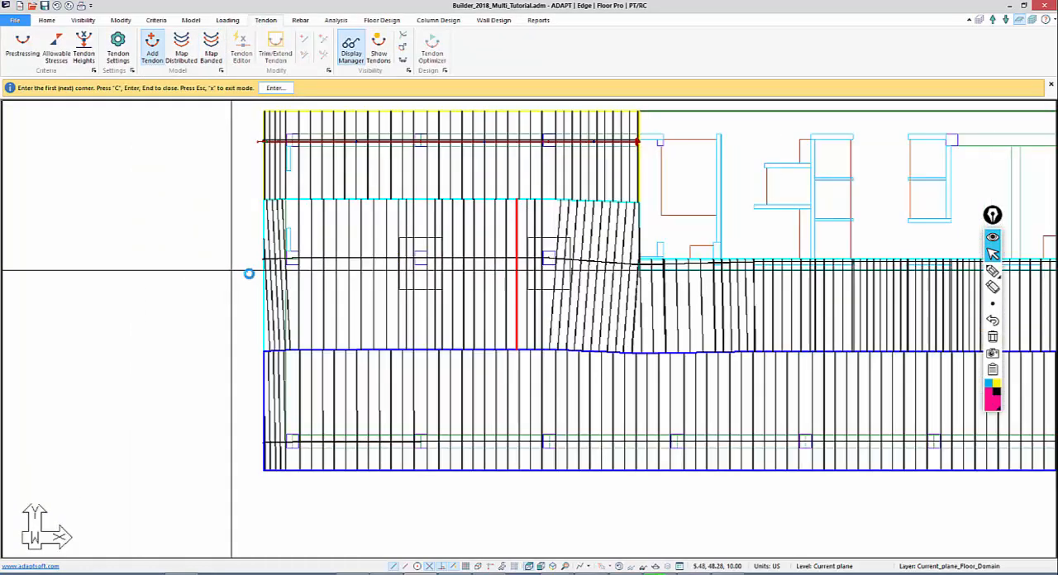
scroll(324, 291, "up", 2)
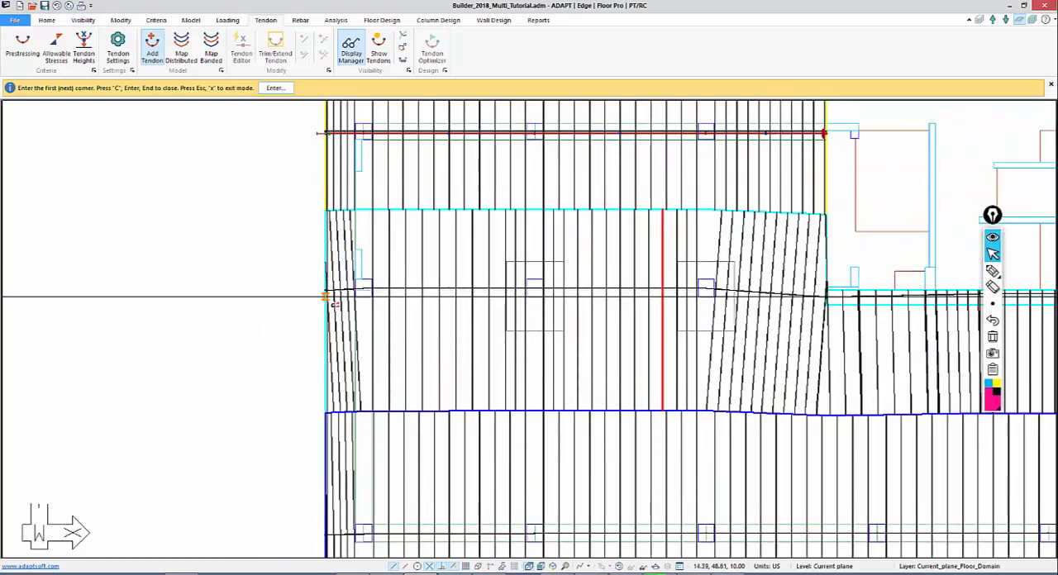
left_click(332, 292)
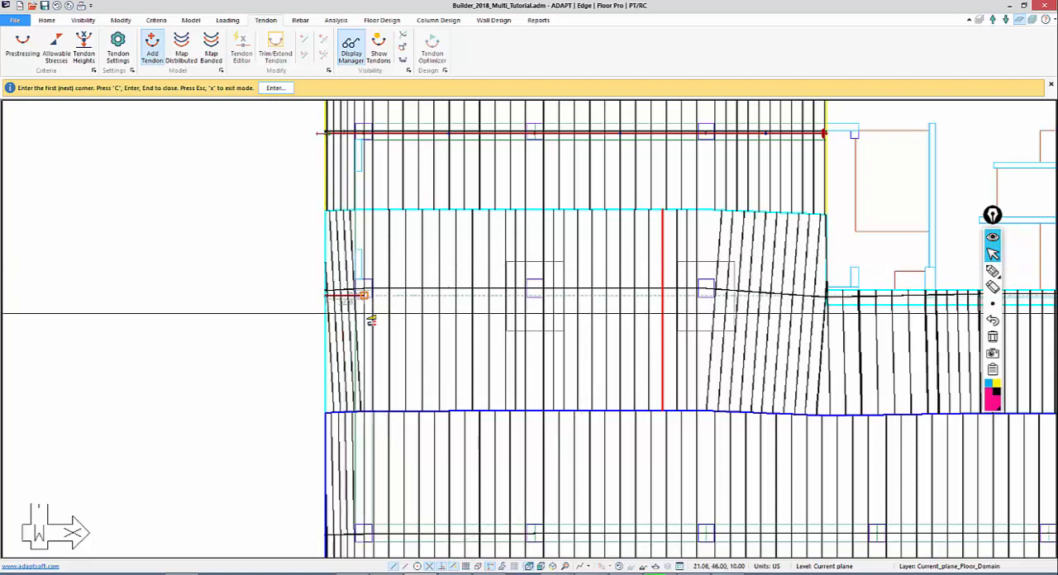
left_click(535, 336)
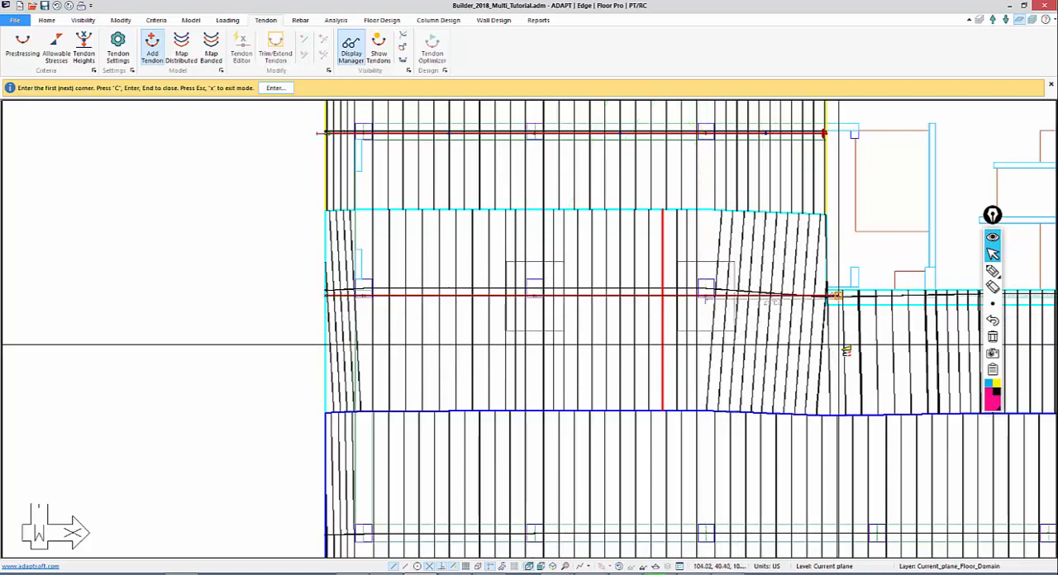
Continue the tendon from the left wing's last column down to the inner corner where the narrower central slab begins
middle_click_drag(842, 335, 449, 234)
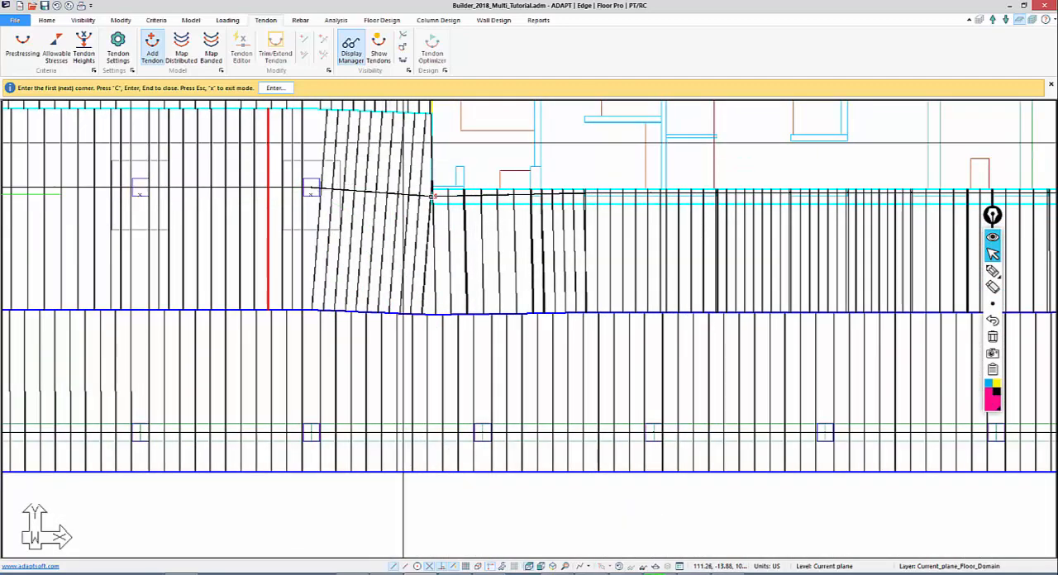
scroll(436, 224, "up", 3)
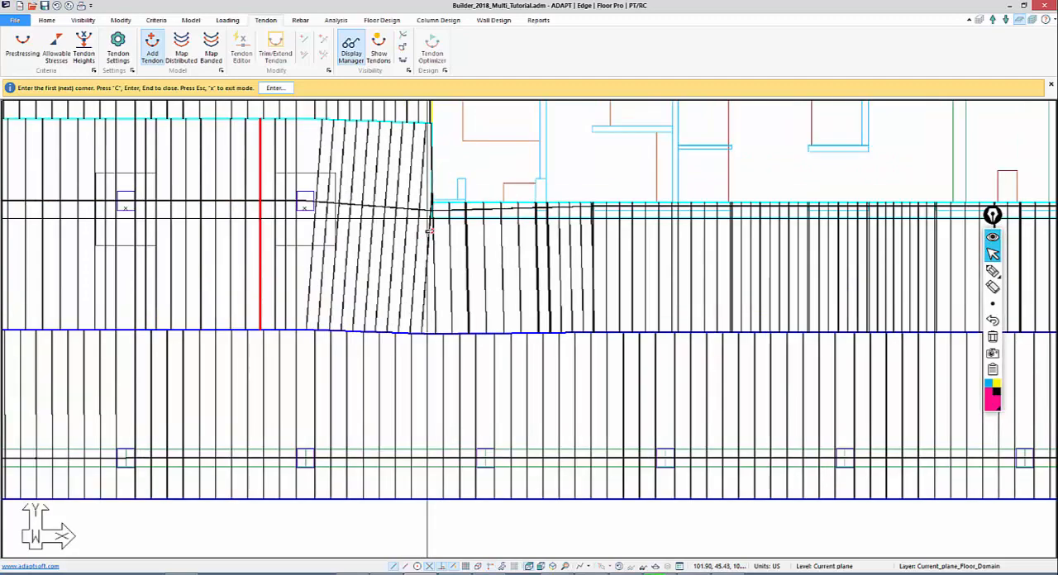
scroll(453, 298, "up", 1)
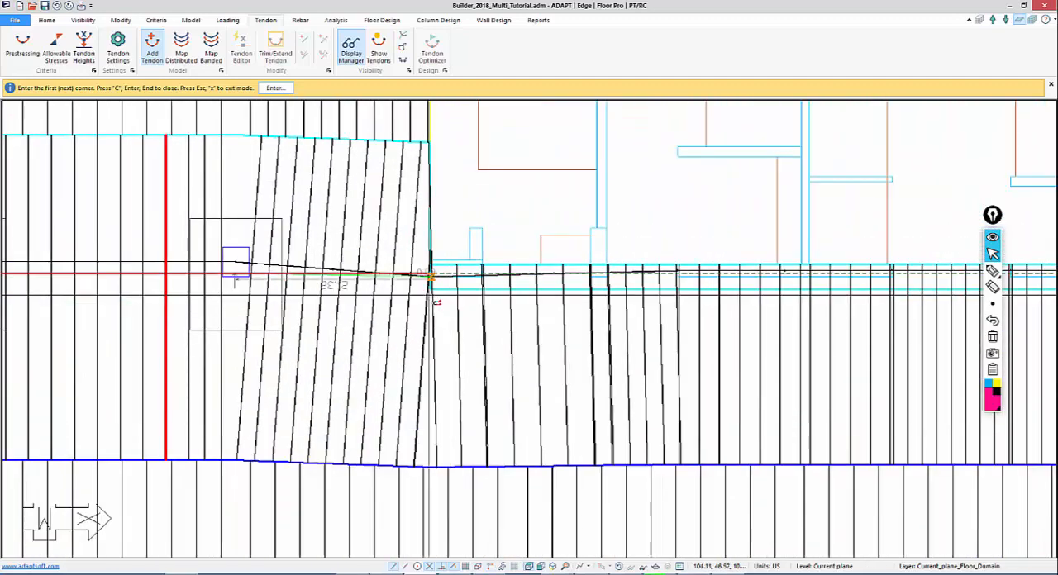
scroll(427, 275, "up", 1)
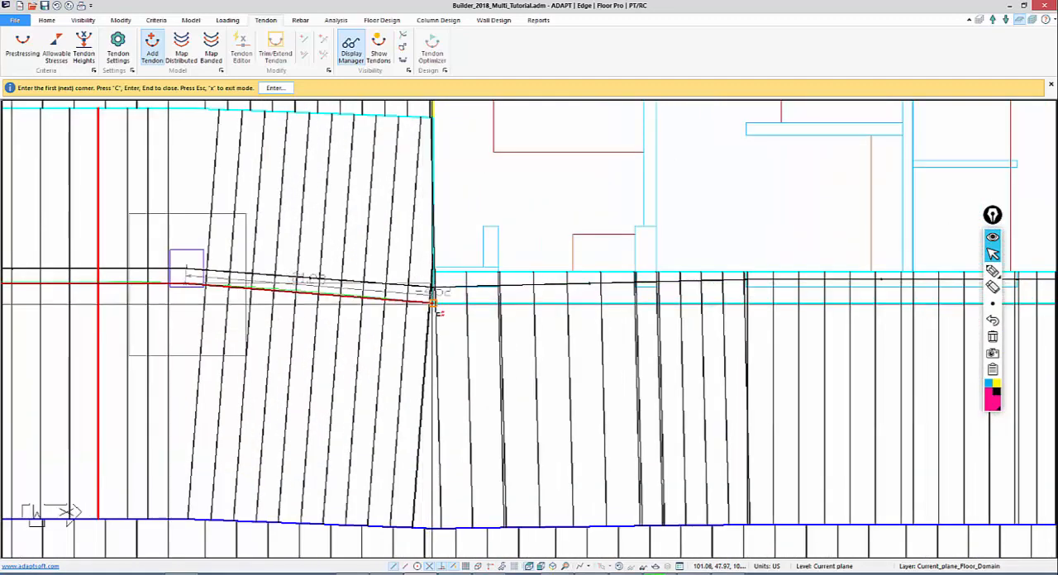
scroll(430, 304, "down", 3)
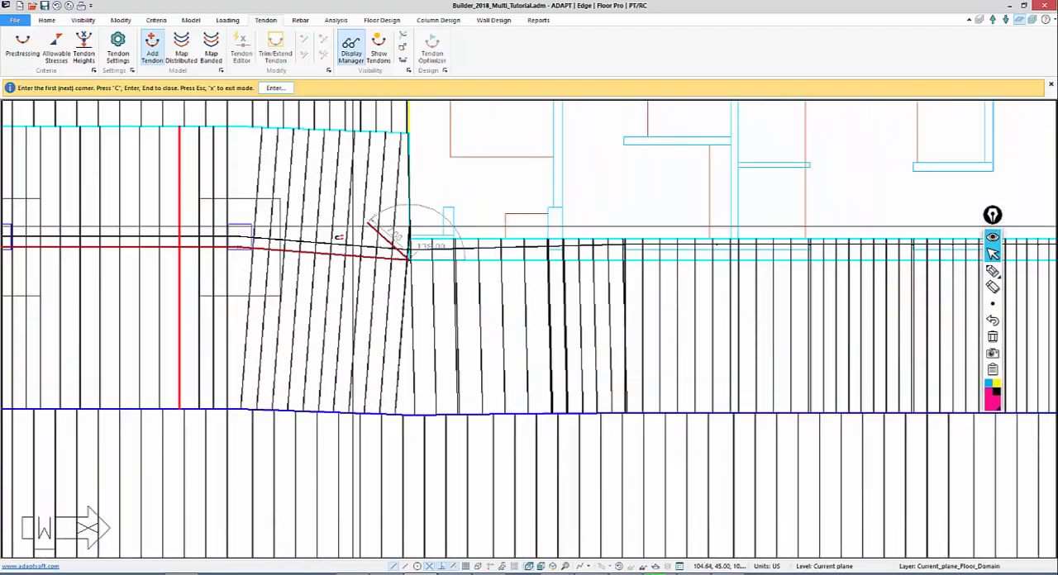
scroll(409, 291, "down", 1)
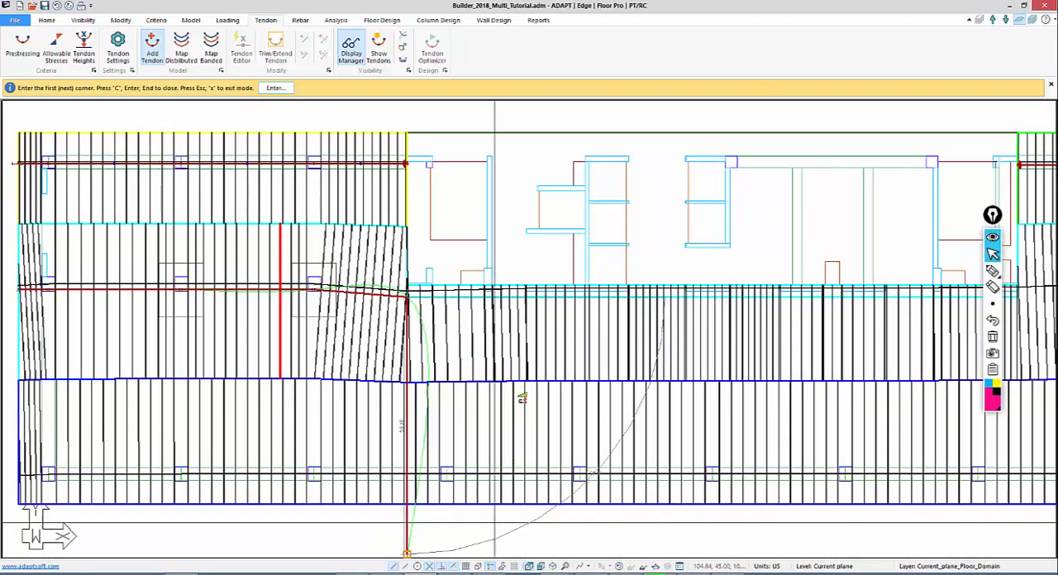
Run the tendon straight across the central slab to its far corner and up to the right wing's first column
middle_click_drag(538, 224, 157, 203)
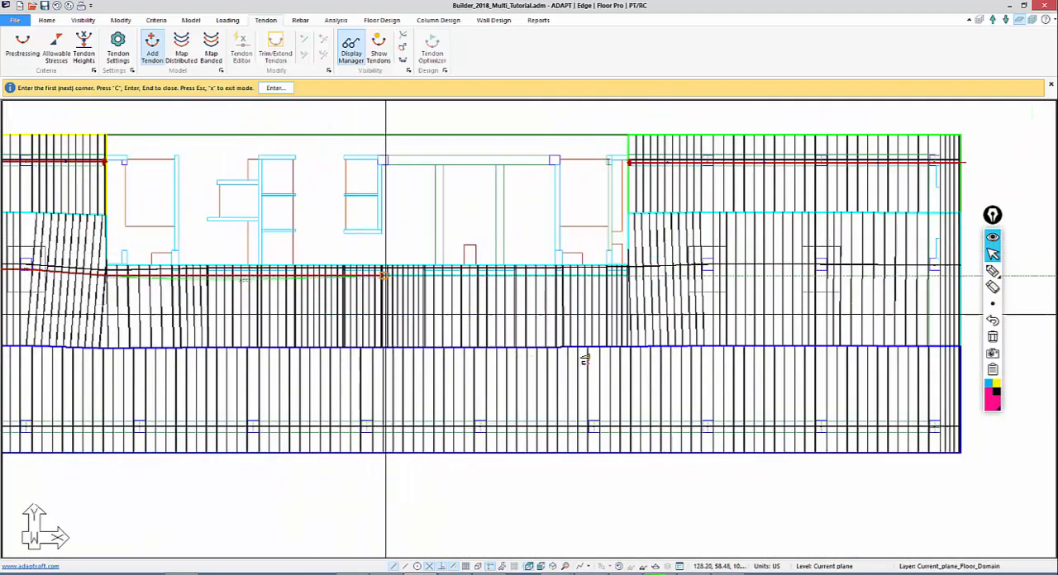
scroll(612, 305, "up", 2)
scroll(613, 285, "up", 2)
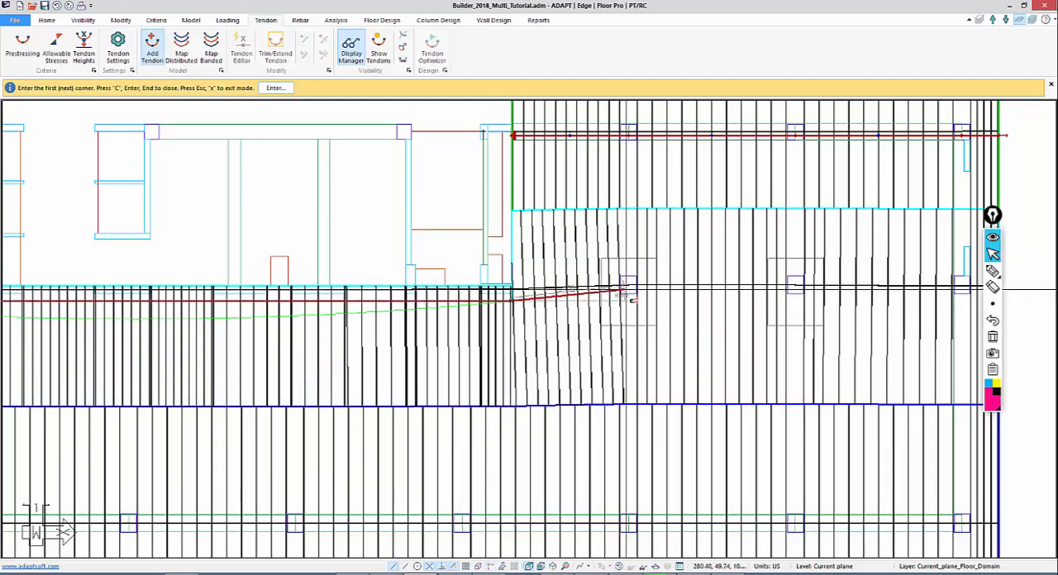
scroll(634, 299, "up", 1)
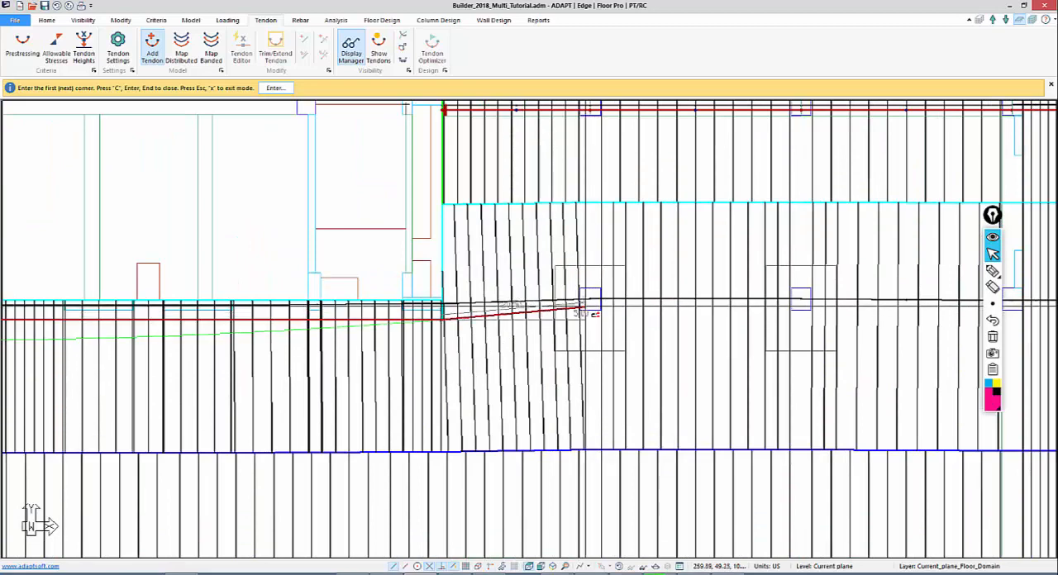
left_click(587, 306)
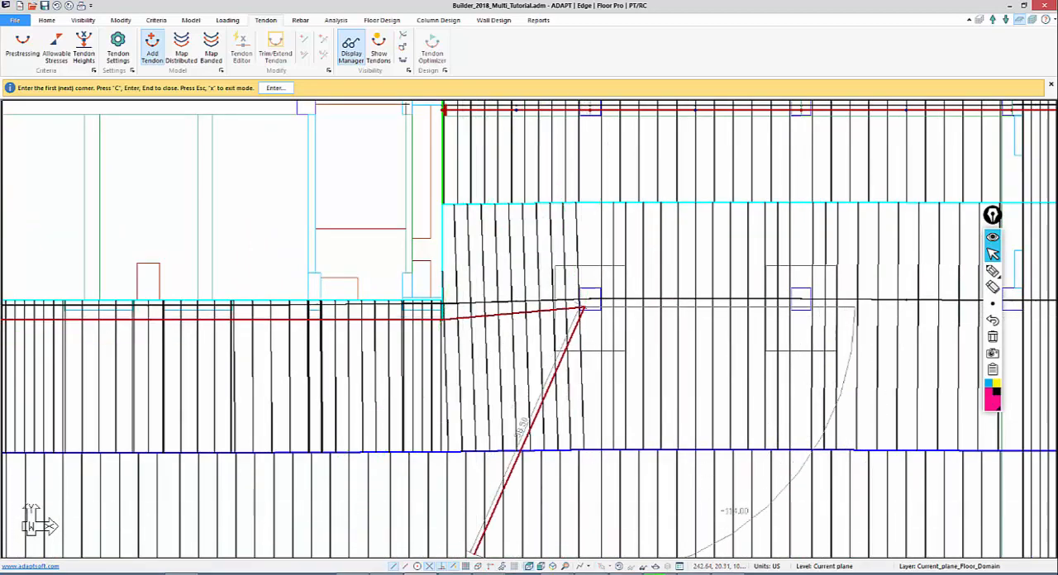
With orthogonal drawing on, extend the tendon through the right wing's remaining two columns and end it at the outer slab edge
left_click(491, 568)
middle_click_drag(660, 431, 442, 345)
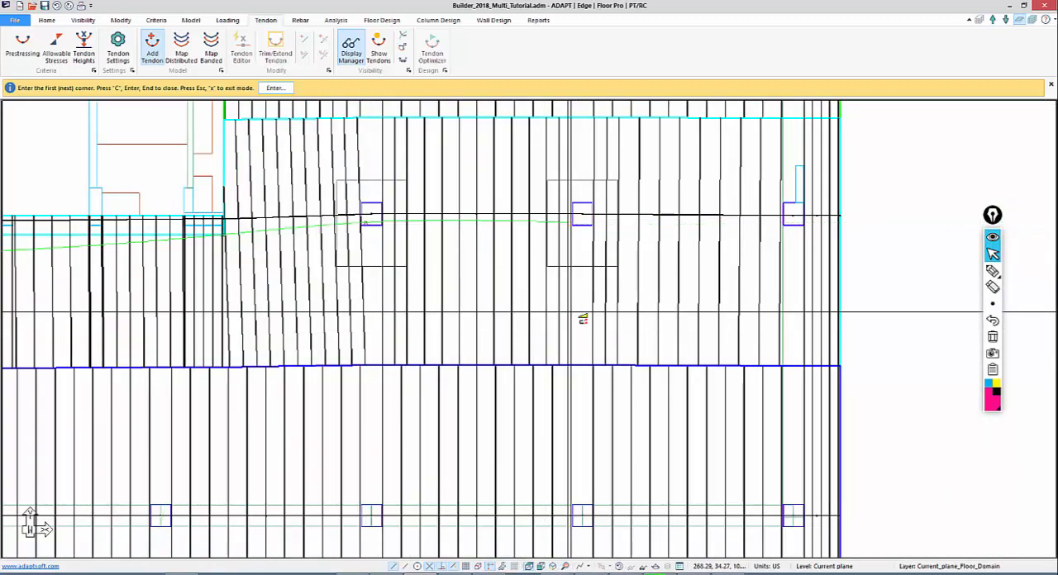
left_click(582, 316)
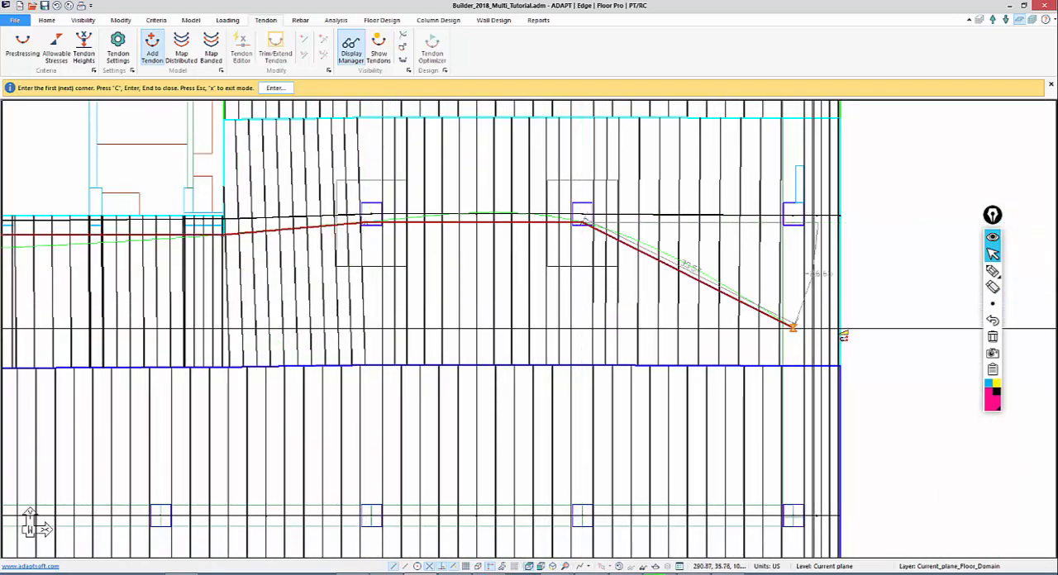
left_click(796, 253)
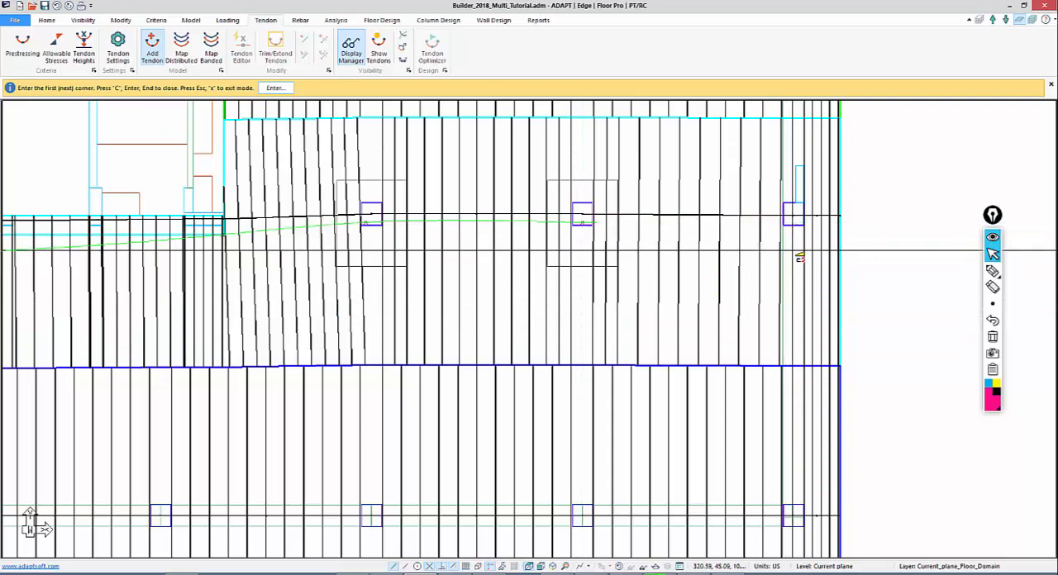
left_click(840, 222)
middle_click_drag(676, 275, 915, 340)
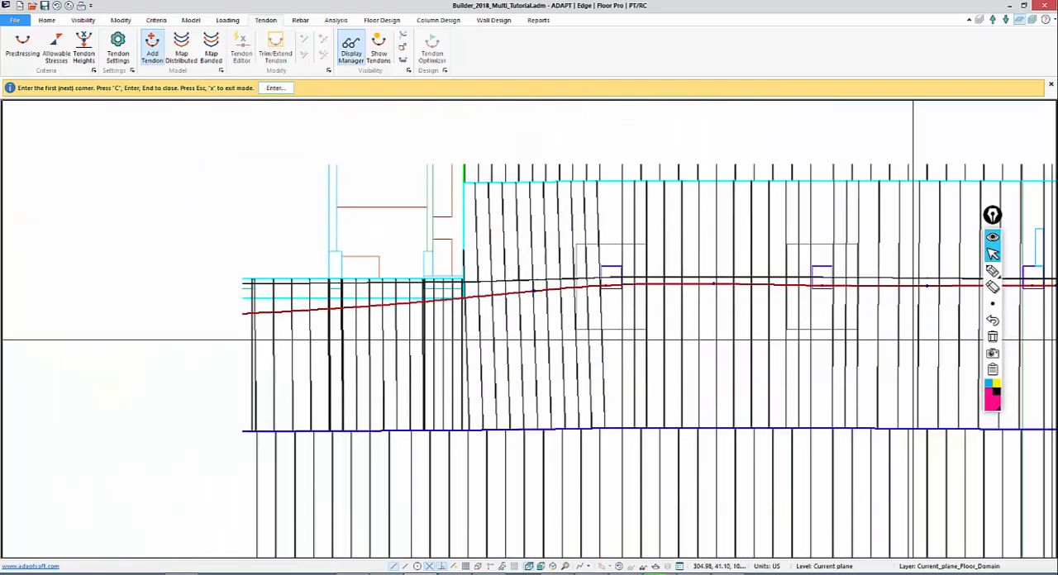
scroll(879, 250, "down", 1)
middle_click_drag(481, 341, 871, 254)
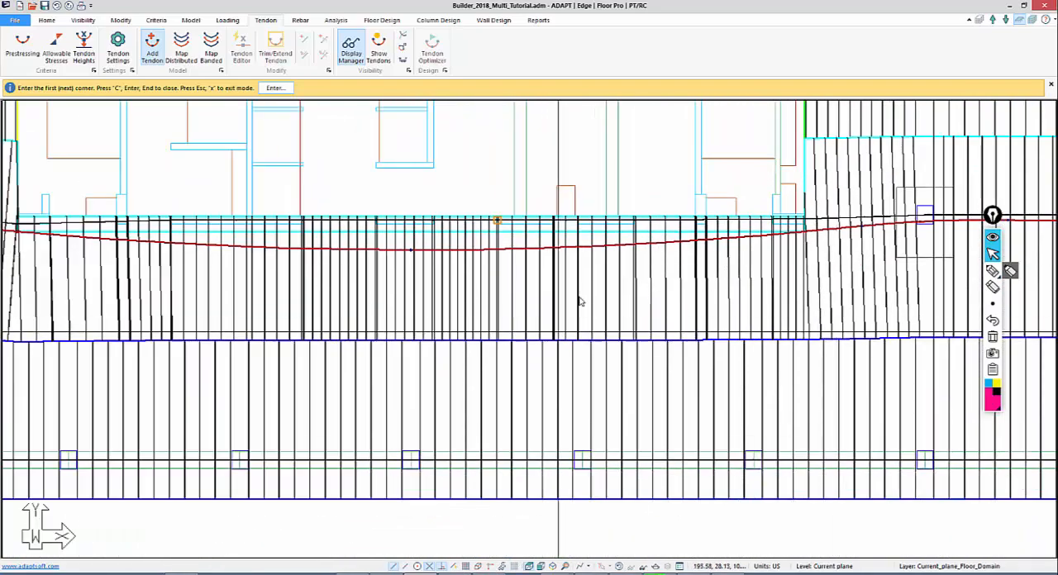
middle_click_drag(409, 207, 428, 173)
scroll(430, 447, "down", 1)
middle_click_drag(844, 427, 727, 425)
scroll(728, 425, "down", 1)
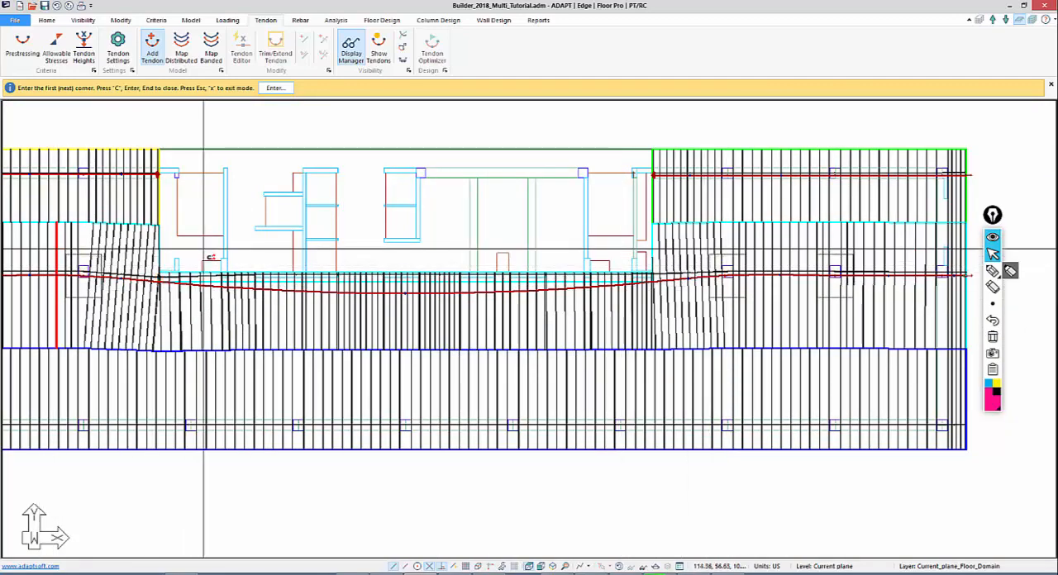
key("Escape")
scroll(299, 266, "up", 1)
middle_click_drag(258, 263, 291, 263)
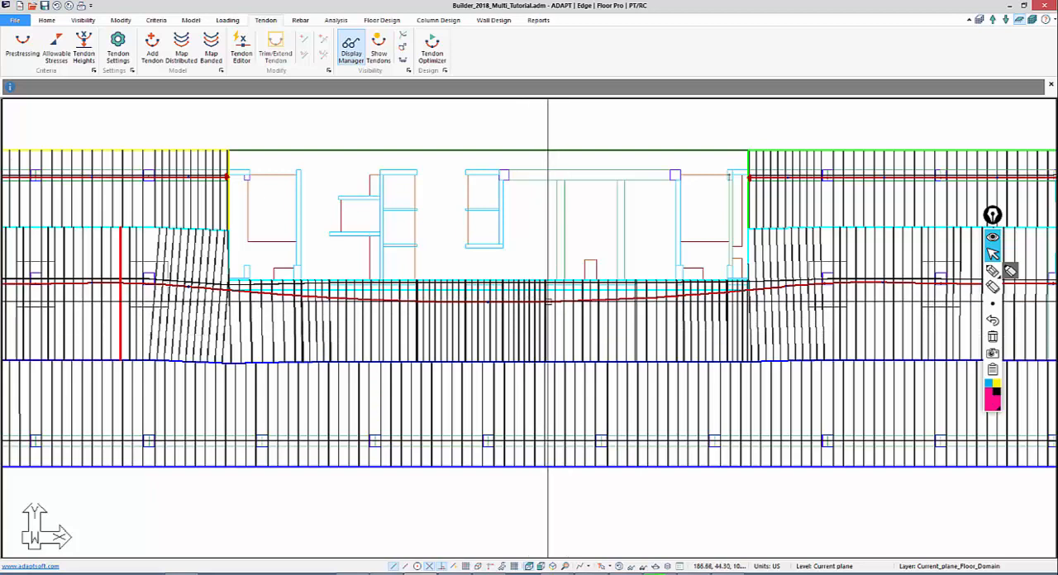
left_click(549, 302)
right_click(549, 301)
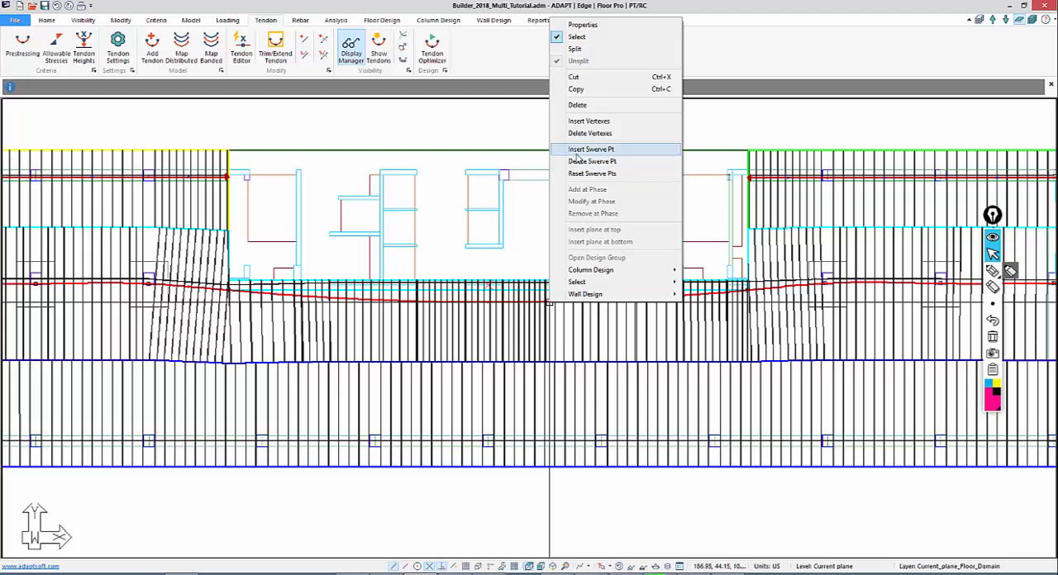
left_click(538, 236)
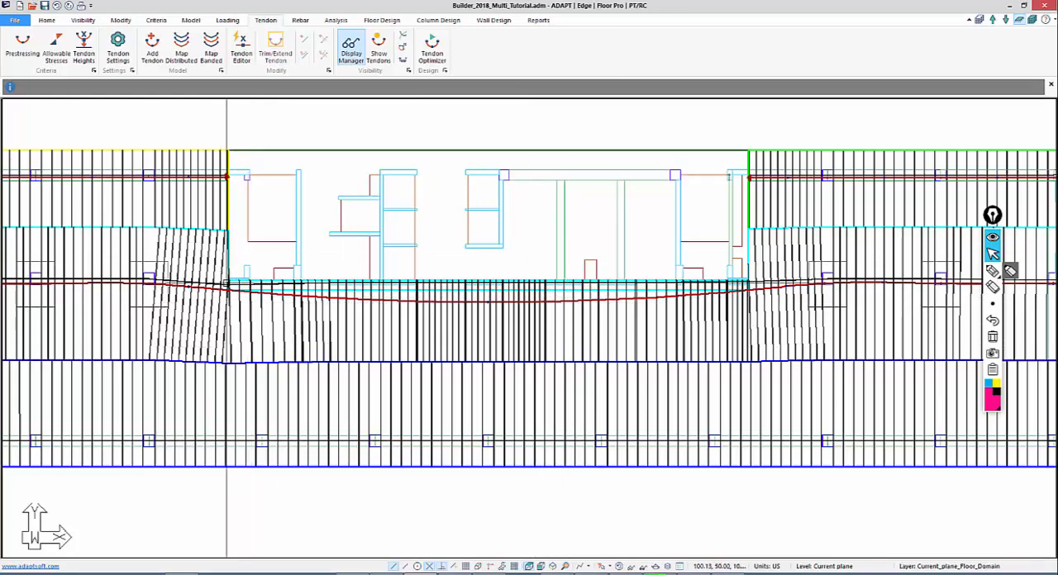
Turn off modelling tendons as splines in the tendon settings
left_click(117, 49)
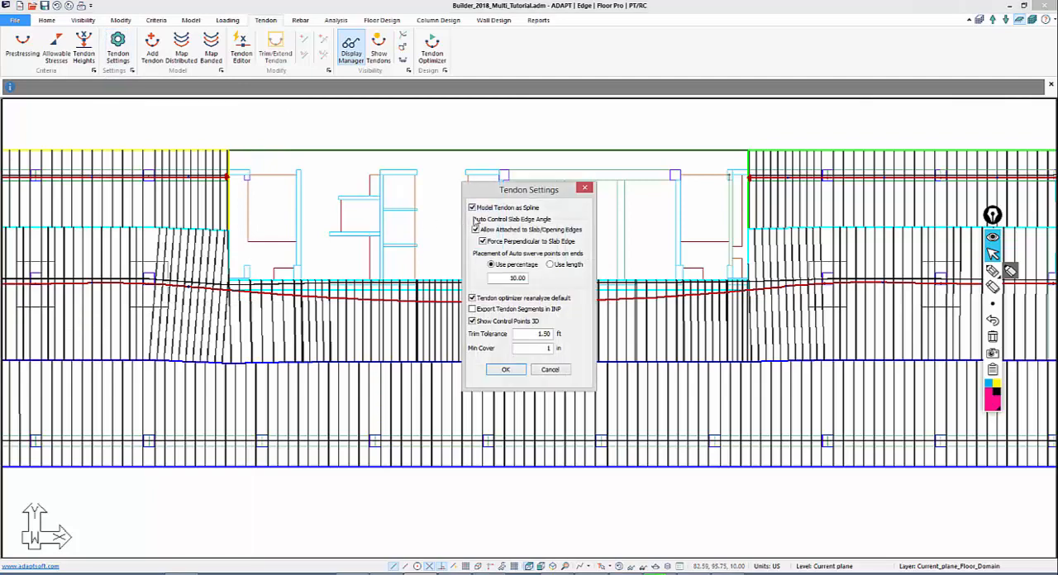
left_click(472, 208)
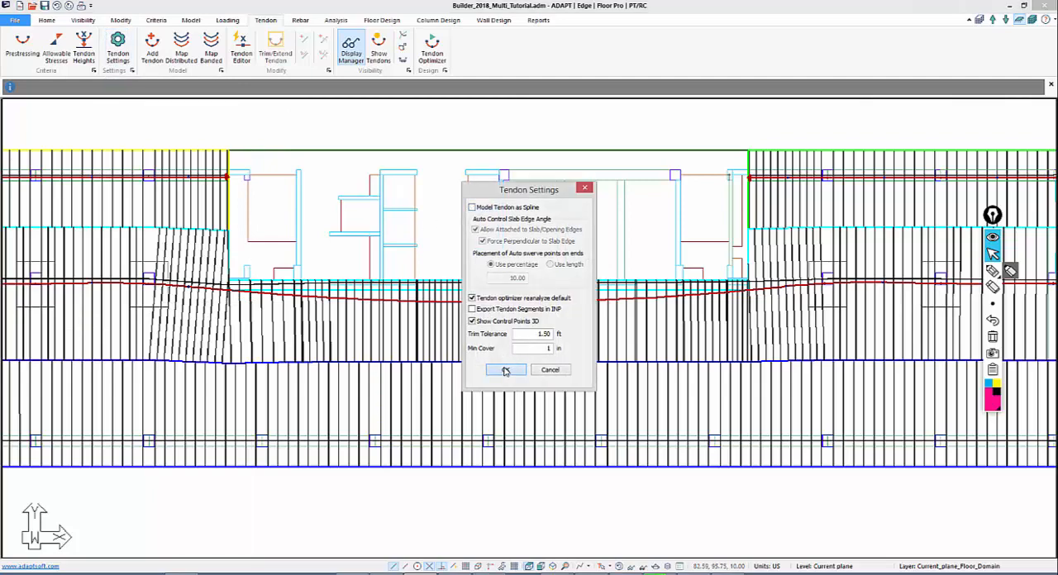
left_click(506, 368)
middle_click_drag(462, 314, 435, 302)
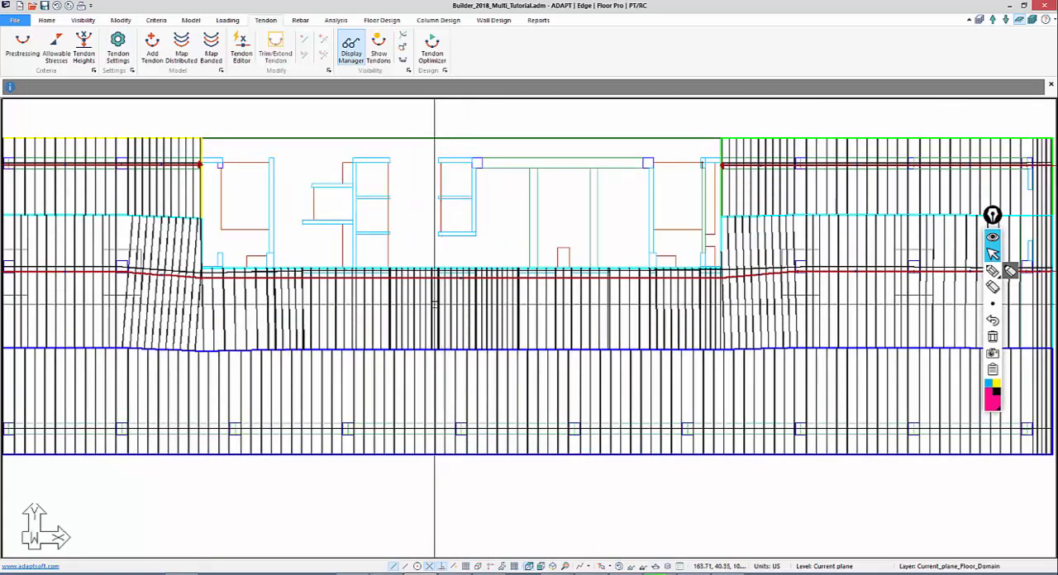
Open the new middle-line tendon's properties and change its stressing so the first end at the left slab edge is live
scroll(437, 276, "down", 3)
scroll(191, 295, "up", 1)
middle_click_drag(192, 295, 227, 320)
scroll(191, 295, "up", 1)
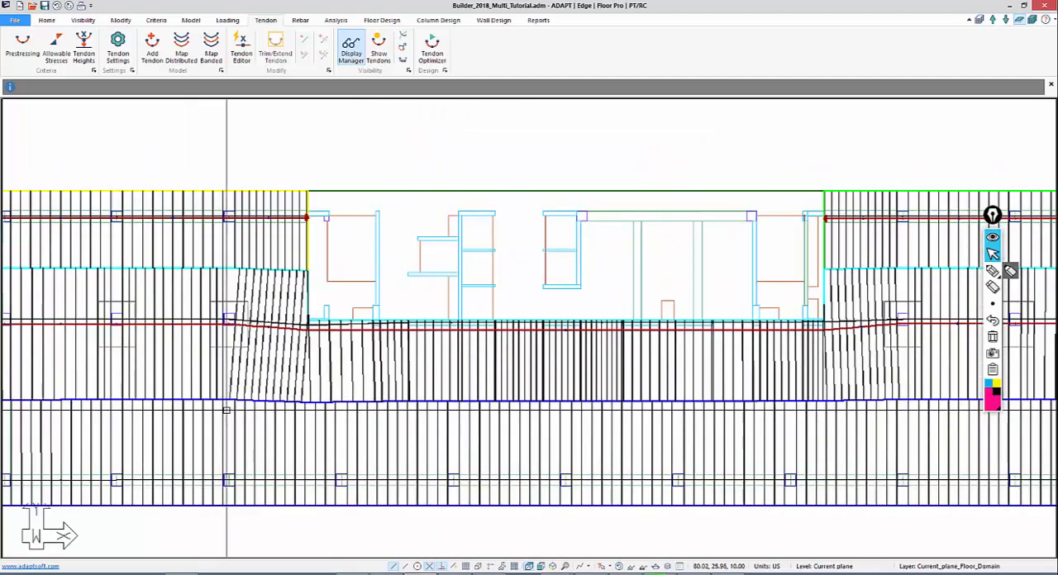
middle_click_drag(197, 383, 295, 340)
scroll(125, 291, "up", 2)
middle_click_drag(61, 347, 311, 358)
scroll(182, 378, "up", 1)
scroll(331, 296, "up", 1)
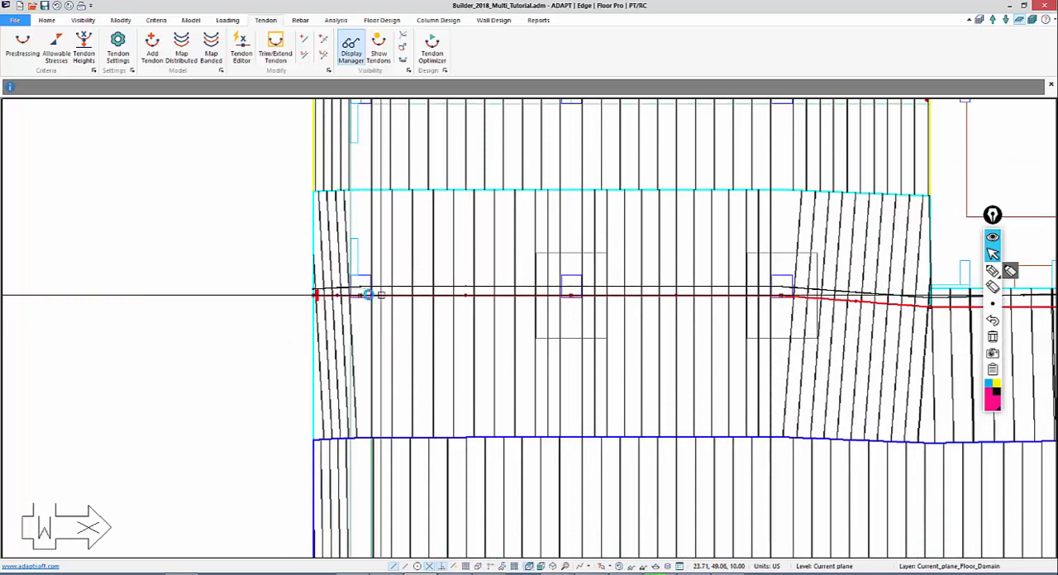
double_click(378, 295)
left_click_drag(210, 10, 602, 94)
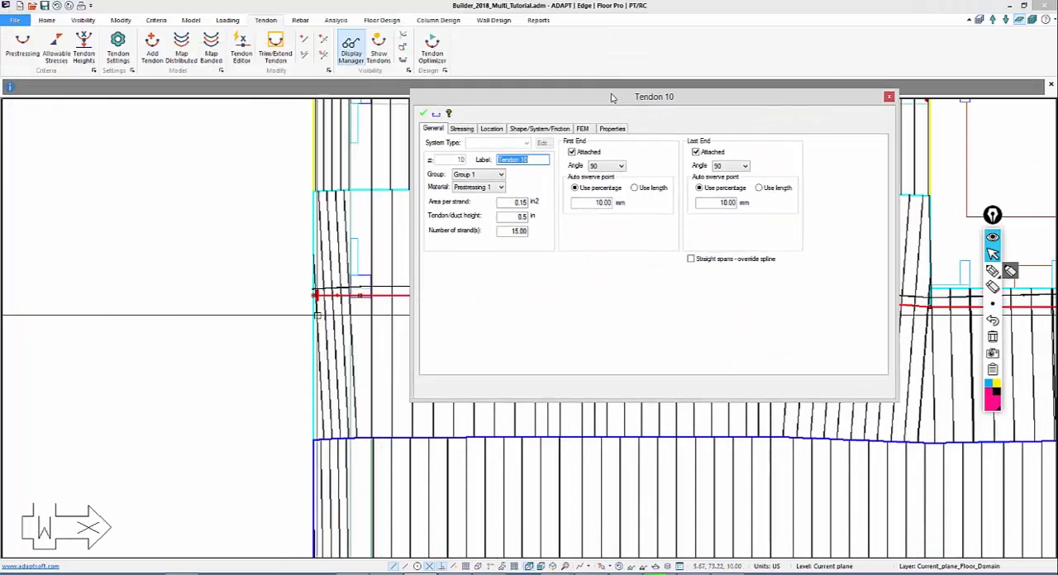
left_click(453, 124)
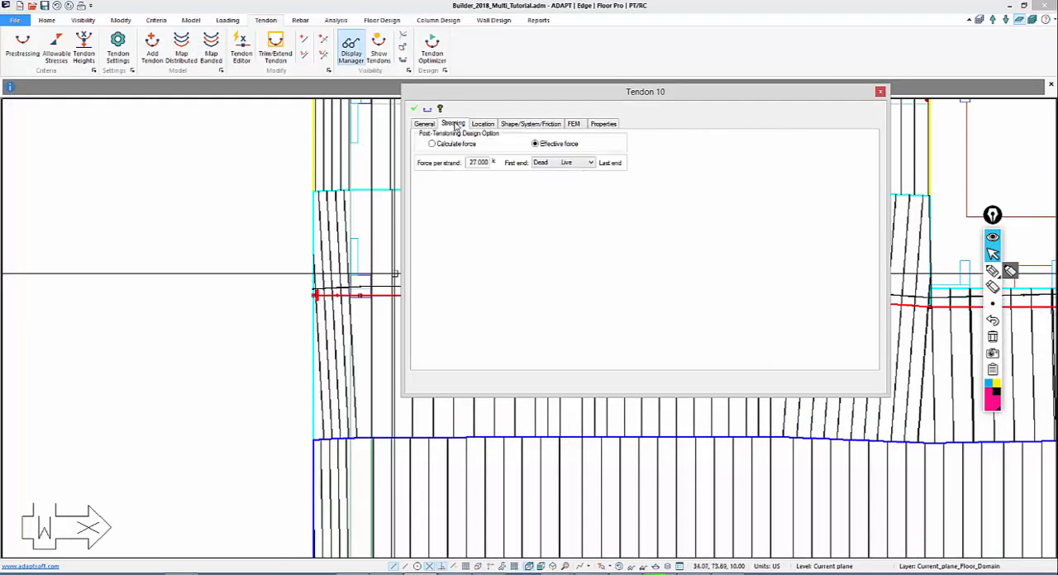
left_click(543, 165)
left_click(549, 173)
left_click(416, 110)
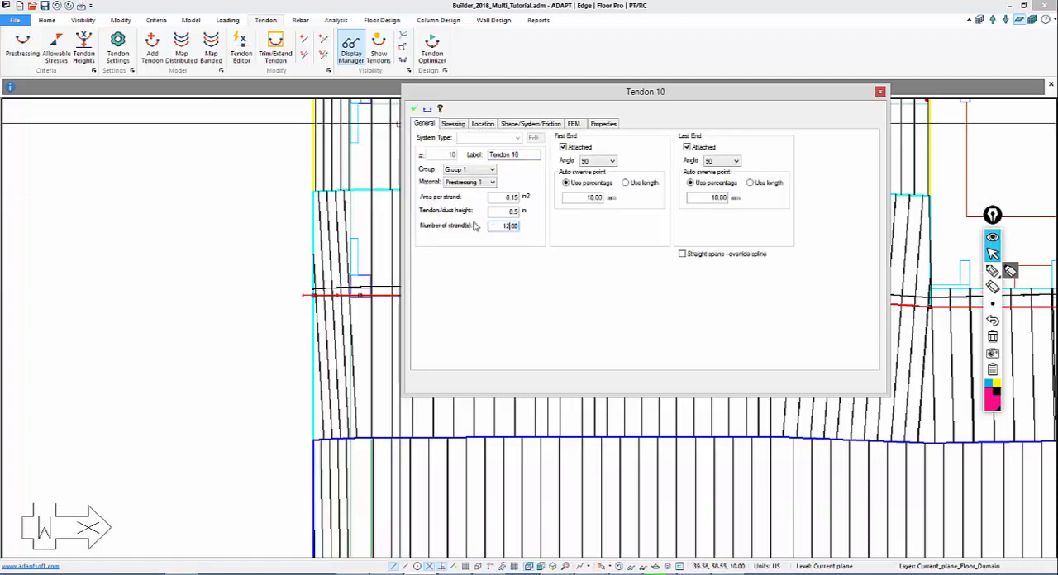
Set the tendon's profile shape in the long central span, Span 5, to Straight
left_click(506, 124)
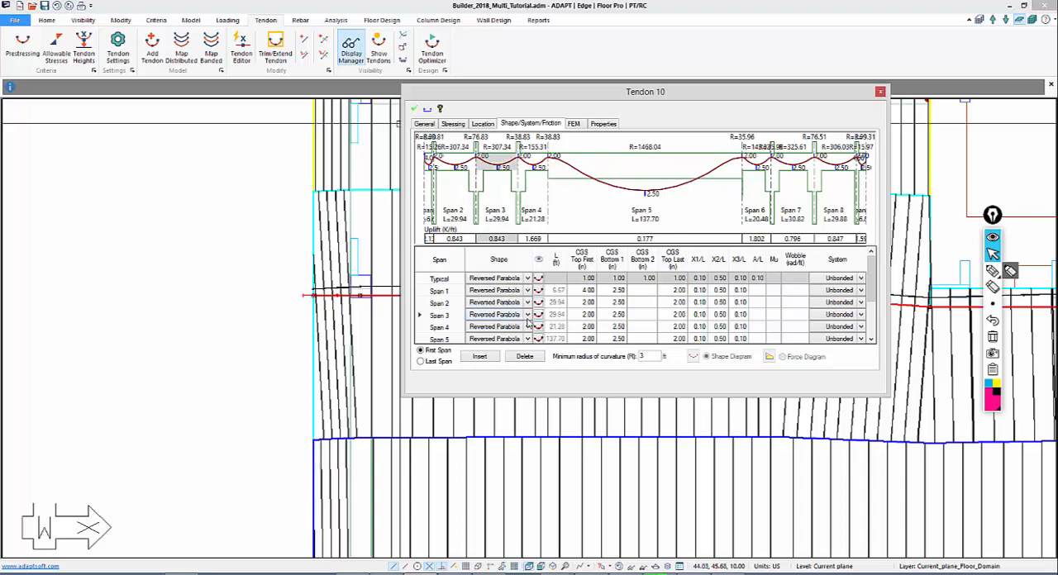
left_click(528, 328)
left_click(529, 341)
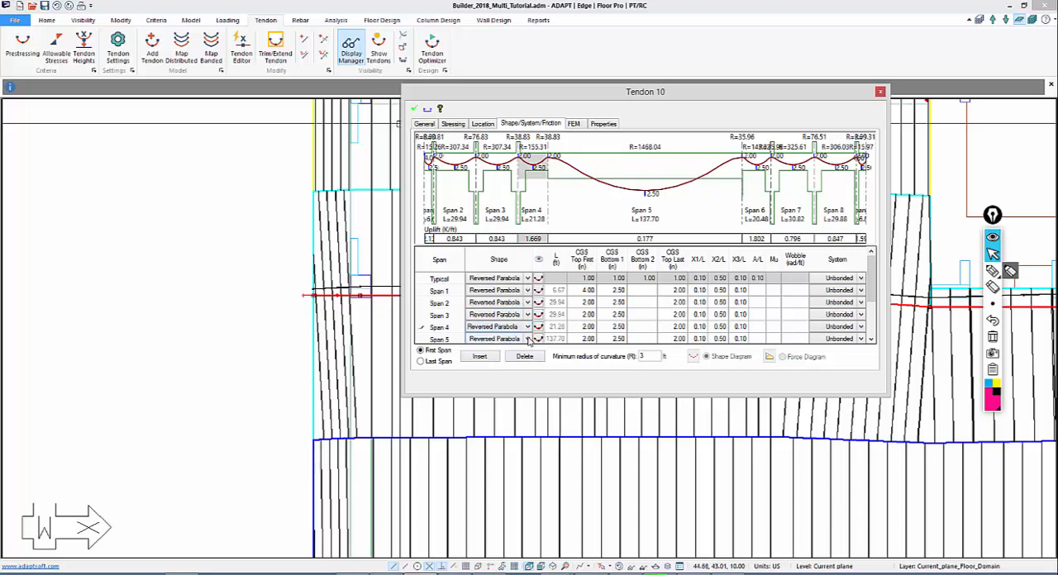
left_click(529, 339)
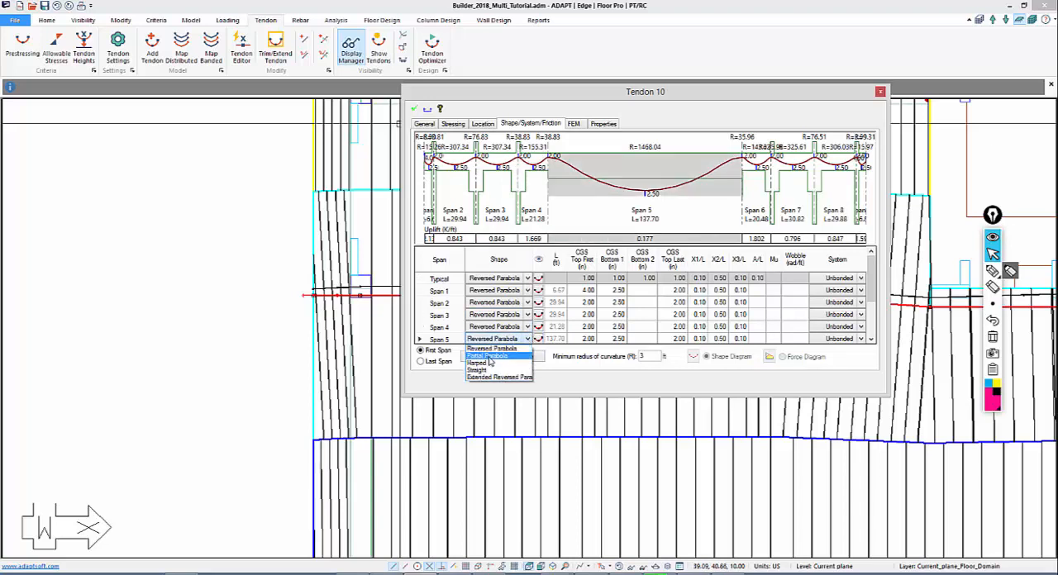
left_click(488, 370)
left_click(564, 340)
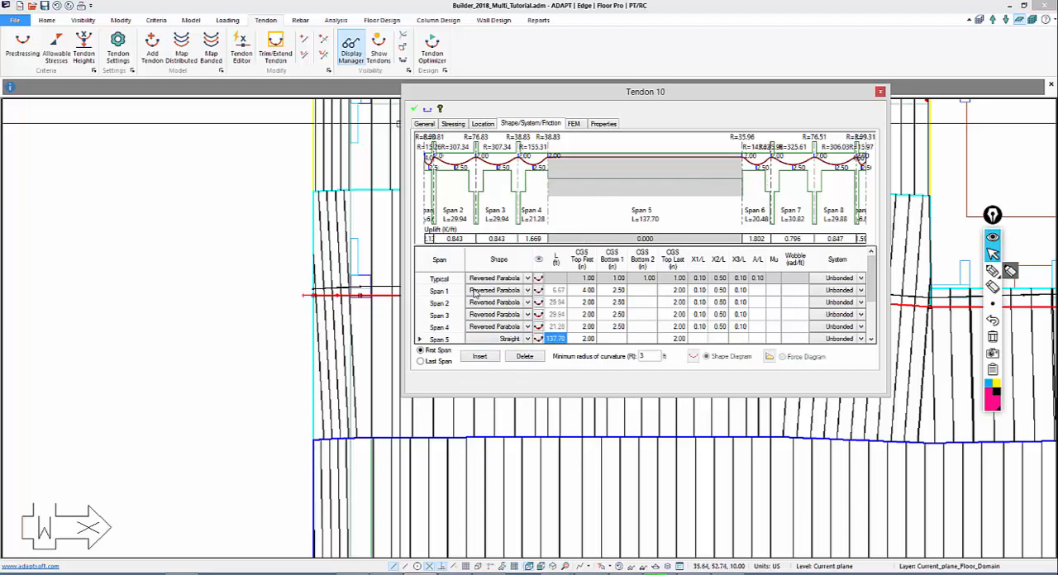
Make Span 1 of the tendon straight and set its last top CGS to 4.00 in
left_click(529, 296)
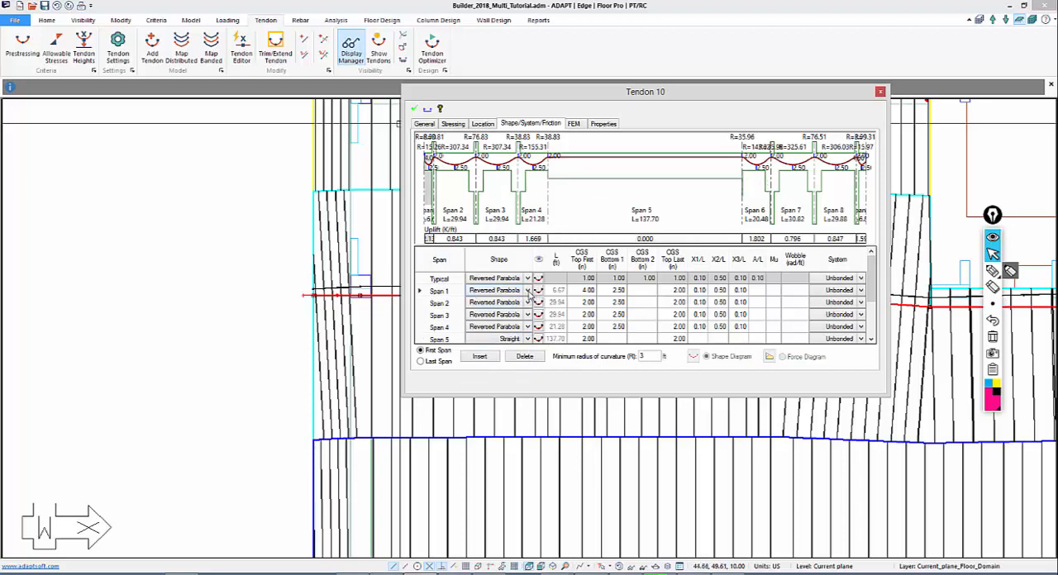
left_click(527, 291)
left_click(501, 352)
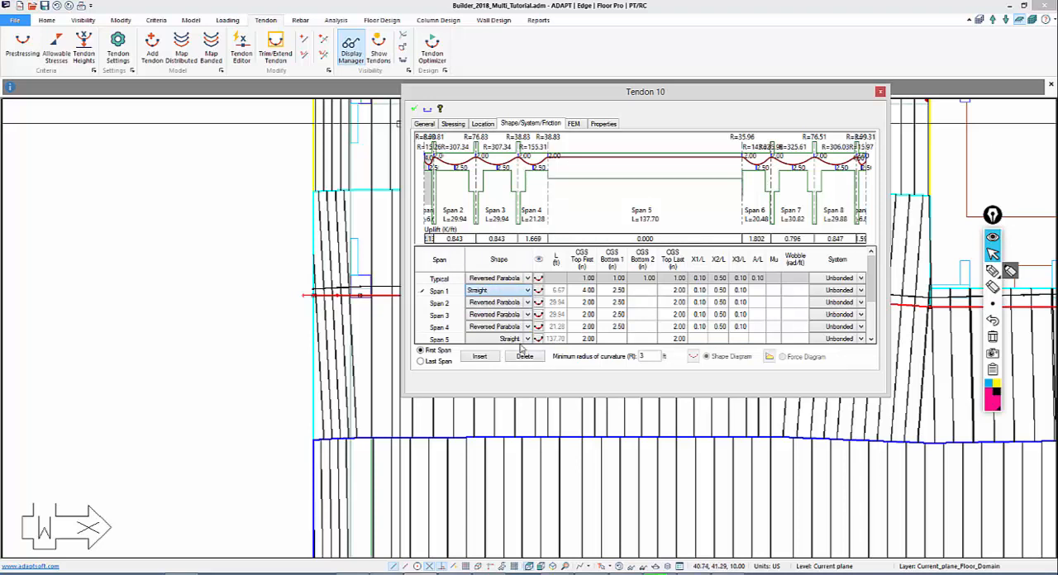
left_click(585, 328)
left_click(678, 291)
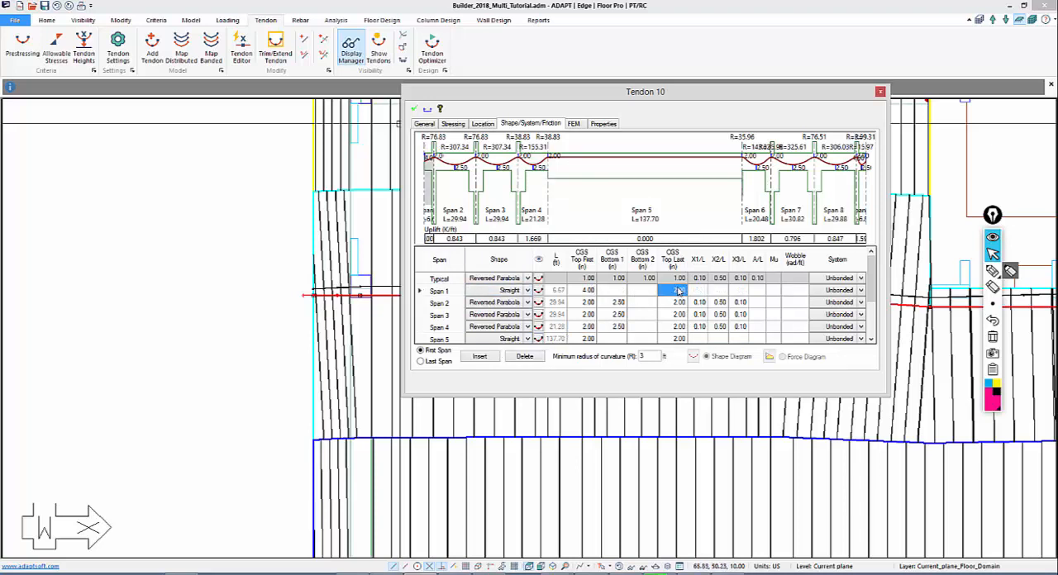
left_click(666, 306)
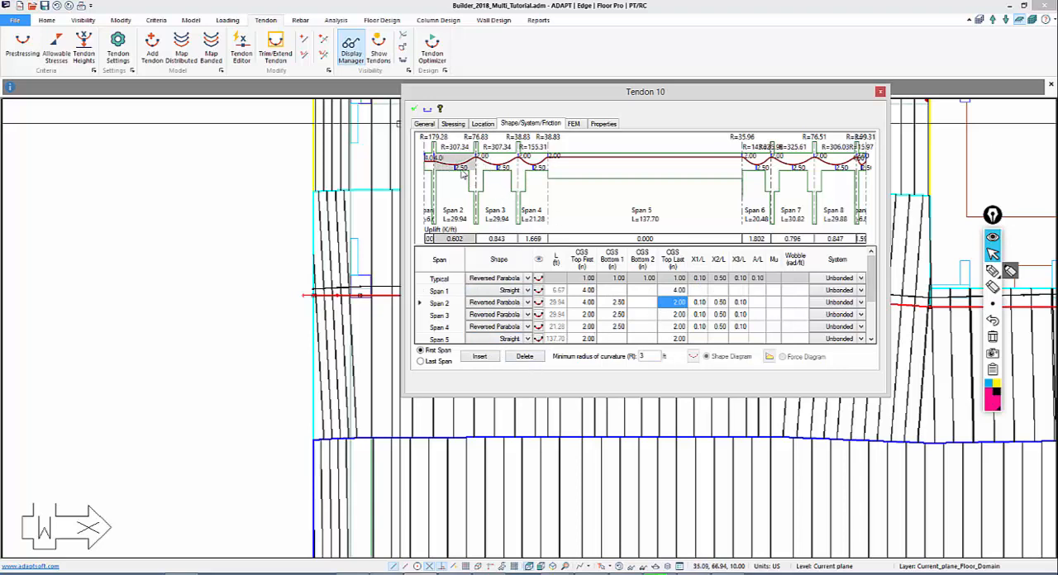
Apply the typical 1.00 in bottom and last top CGS to all spans, and set Span 1's last top CGS to 4 in
left_click(618, 281)
key("Return")
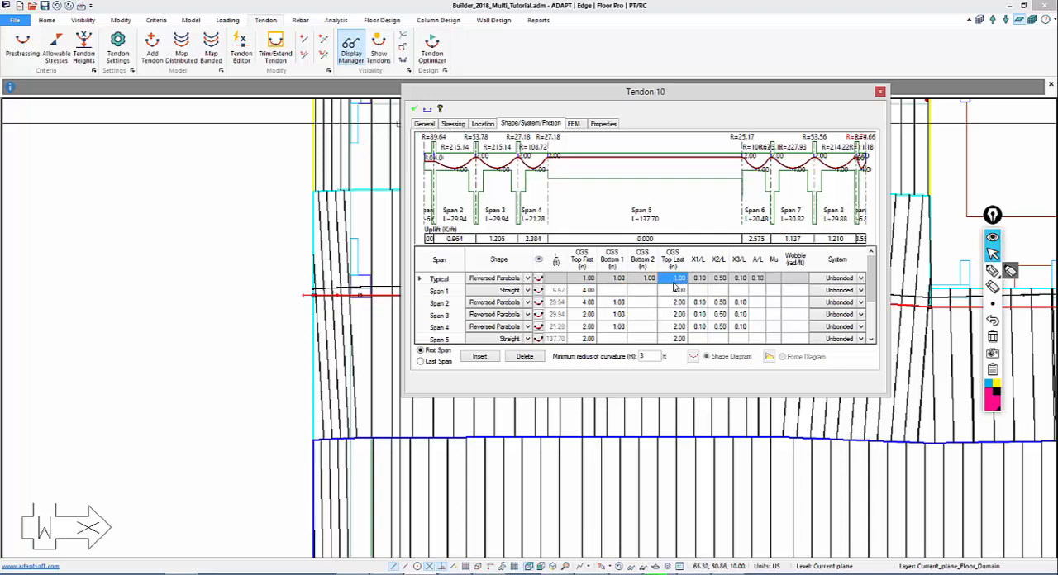
key("Return")
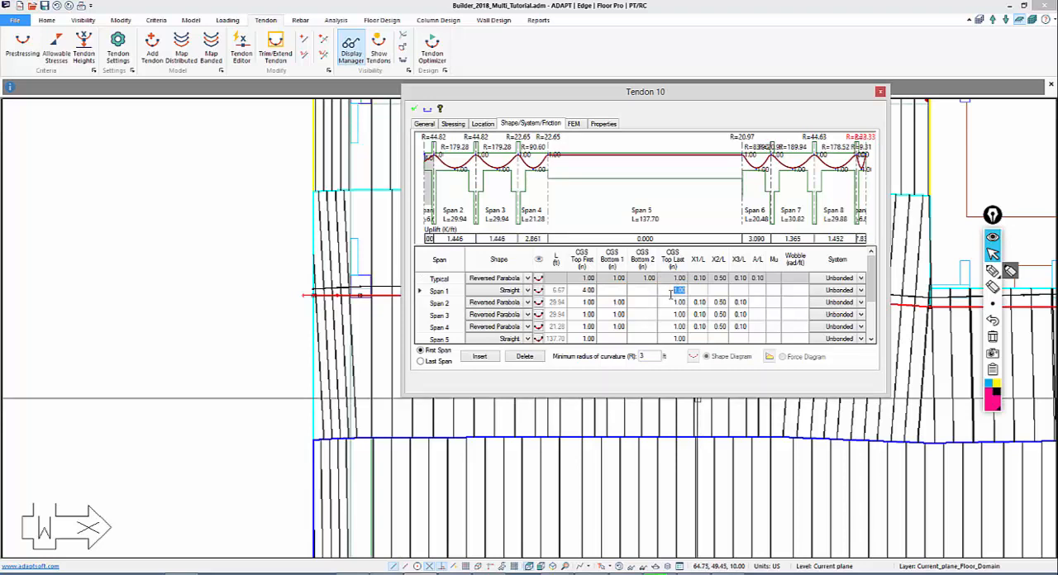
type("4")
key("Return")
Make Span 9 straight with a 4 in CGS at both ends and apply the tendon changes
left_click_drag(870, 289, 870, 339)
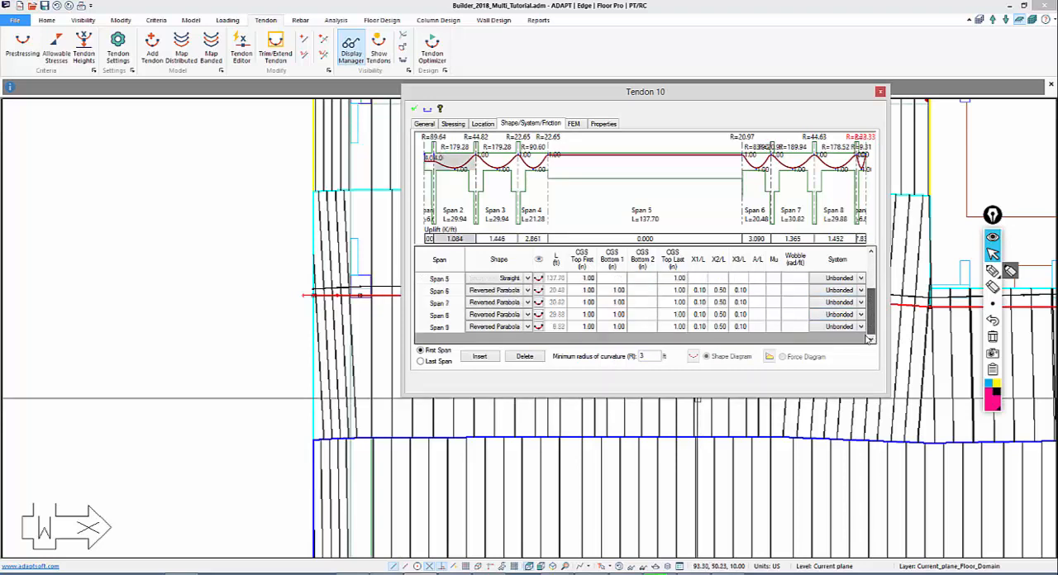
left_click(528, 329)
left_click(478, 392)
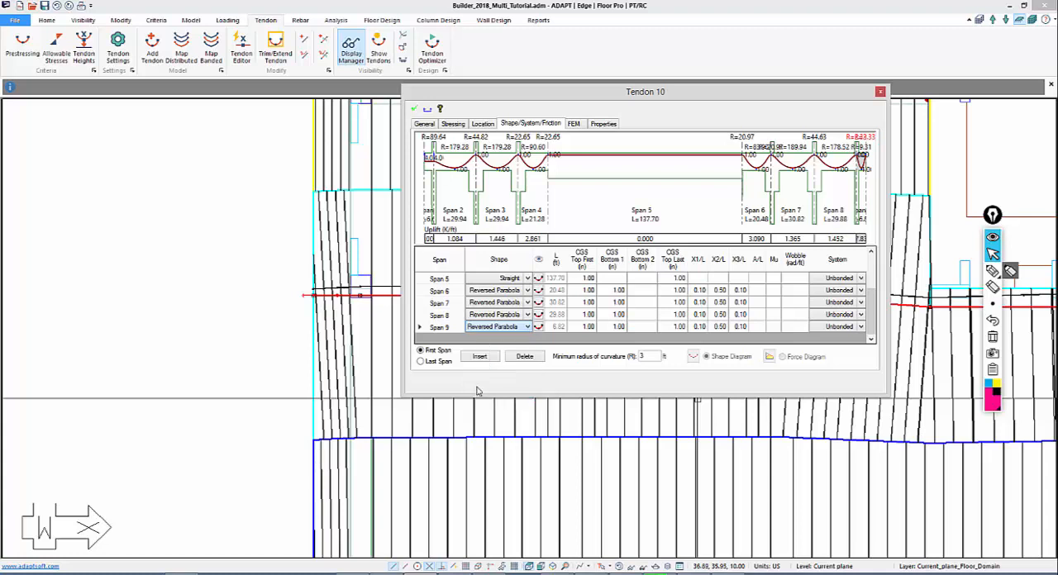
left_click(622, 328)
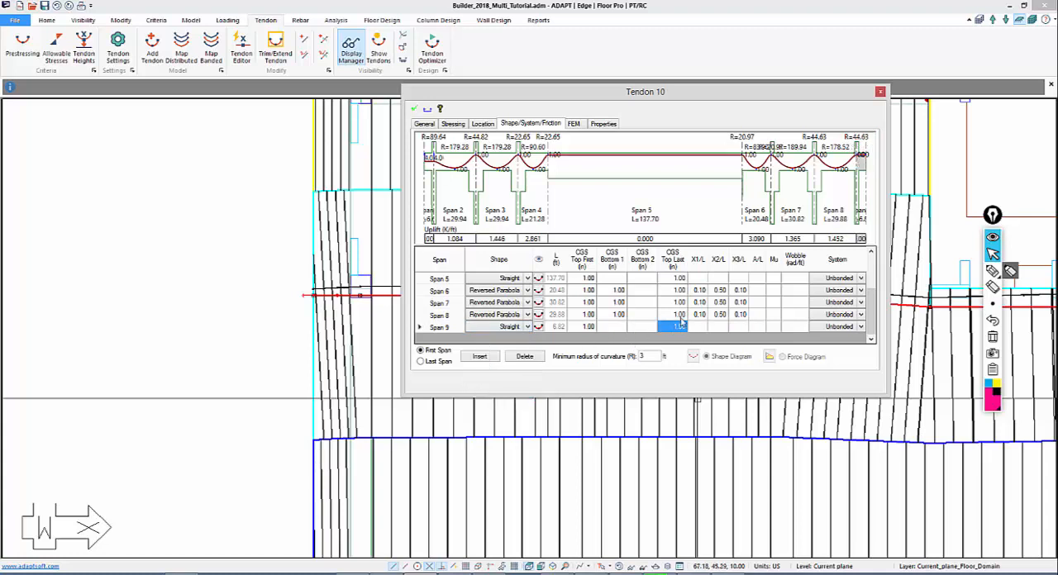
type("4")
left_click(619, 315)
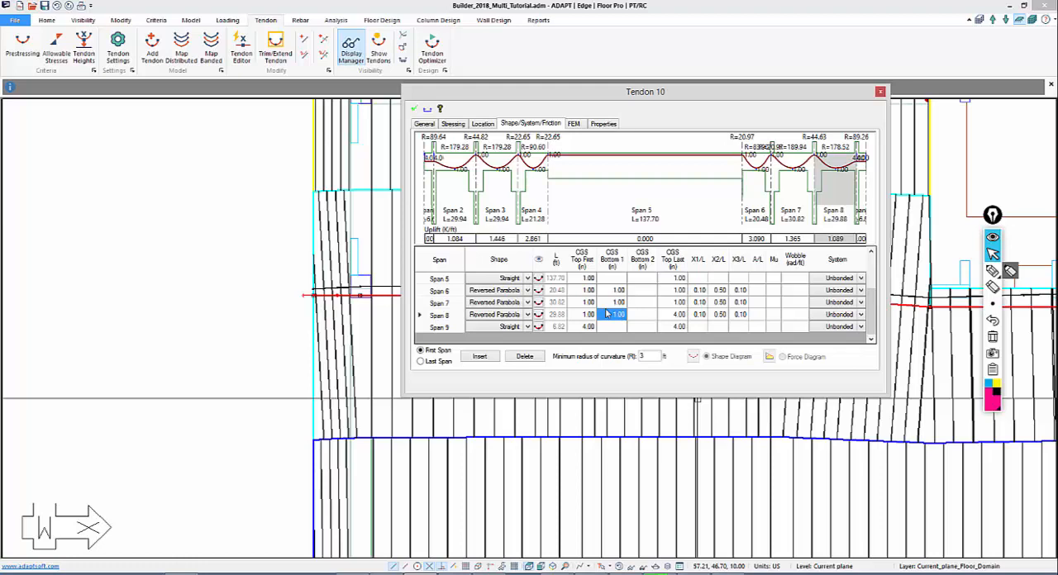
left_click(415, 111)
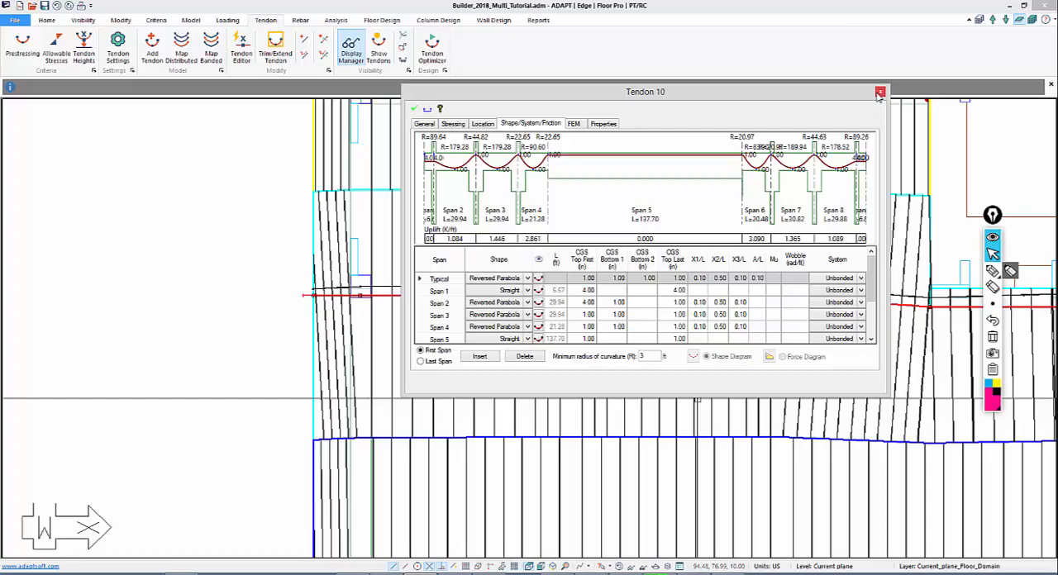
Examine the middle-line tendon's layout through the left wing and the central slab
left_click(194, 328)
middle_click_drag(258, 265, 104, 229)
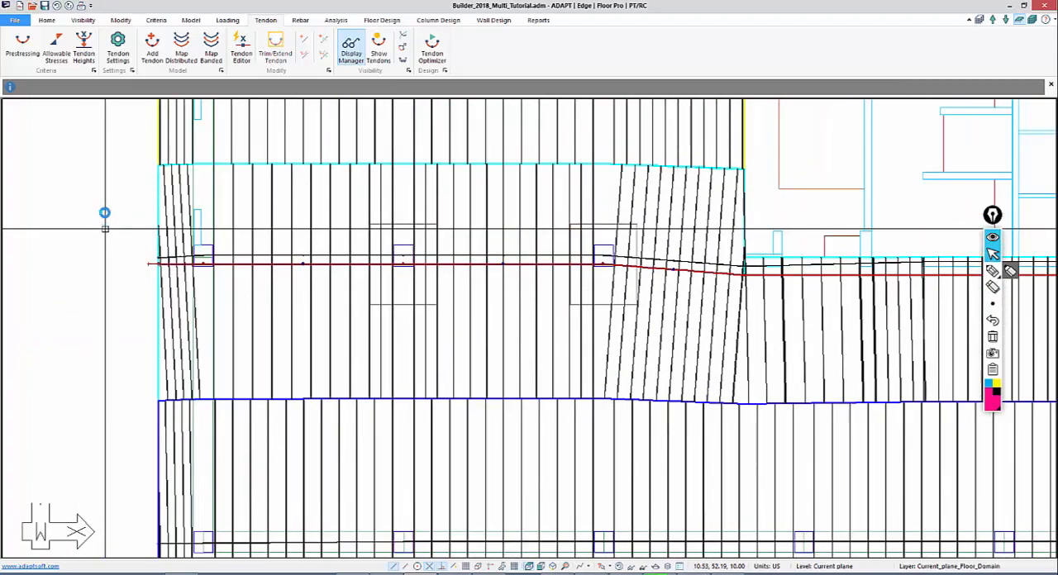
scroll(167, 294, "down", 4)
middle_click_drag(167, 293, 281, 329)
middle_click_drag(444, 382, 366, 336)
scroll(369, 336, "down", 1)
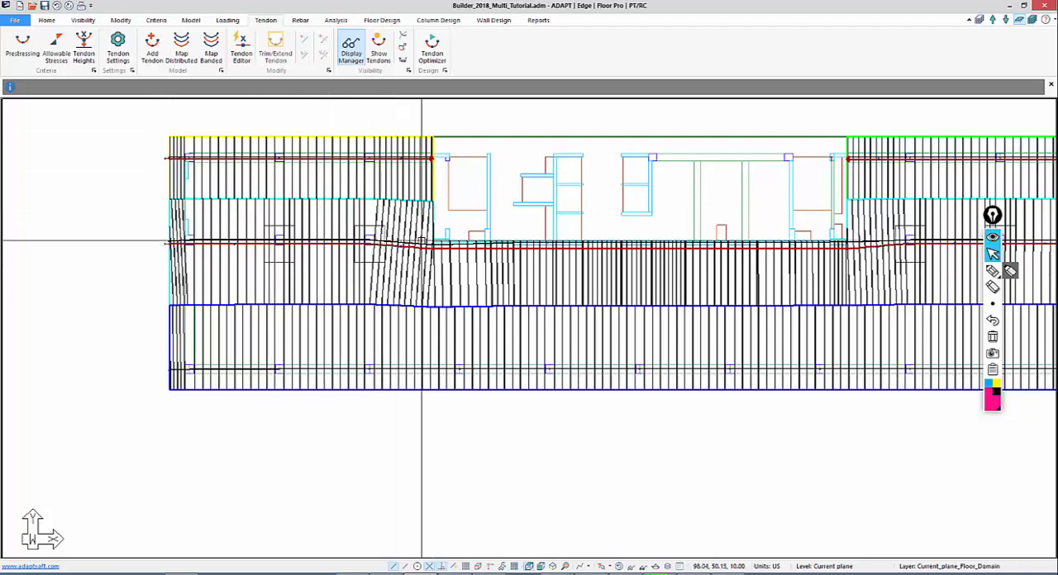
middle_click_drag(275, 240, 322, 236)
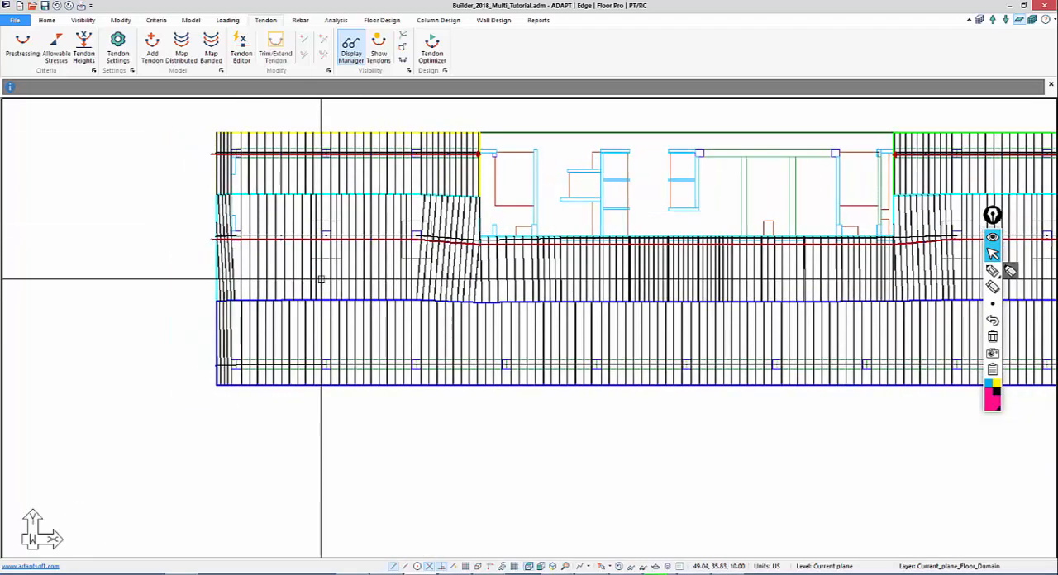
scroll(248, 281, "up", 1)
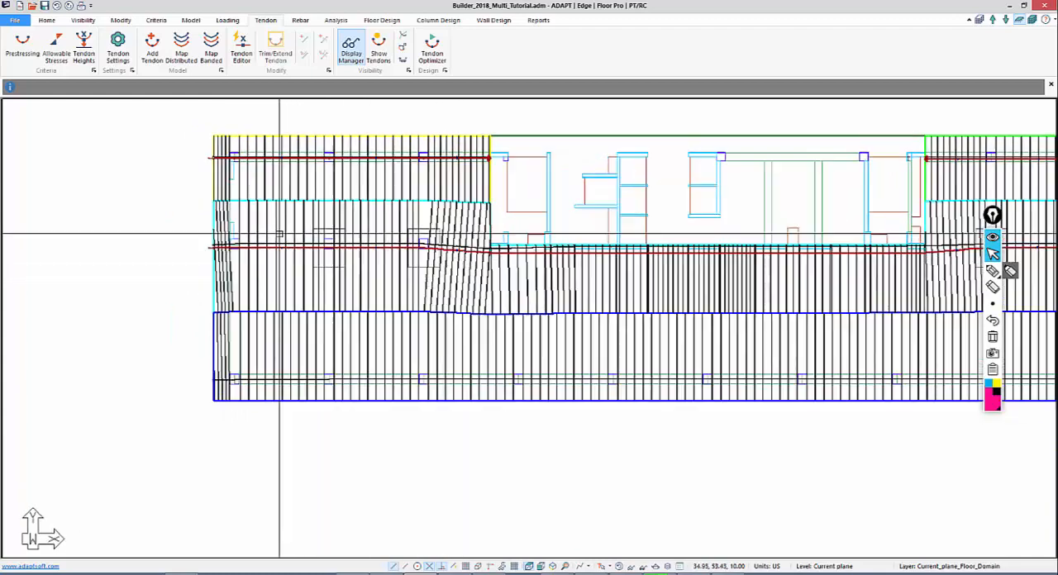
scroll(158, 135, "up", 3)
middle_click_drag(158, 135, 210, 182)
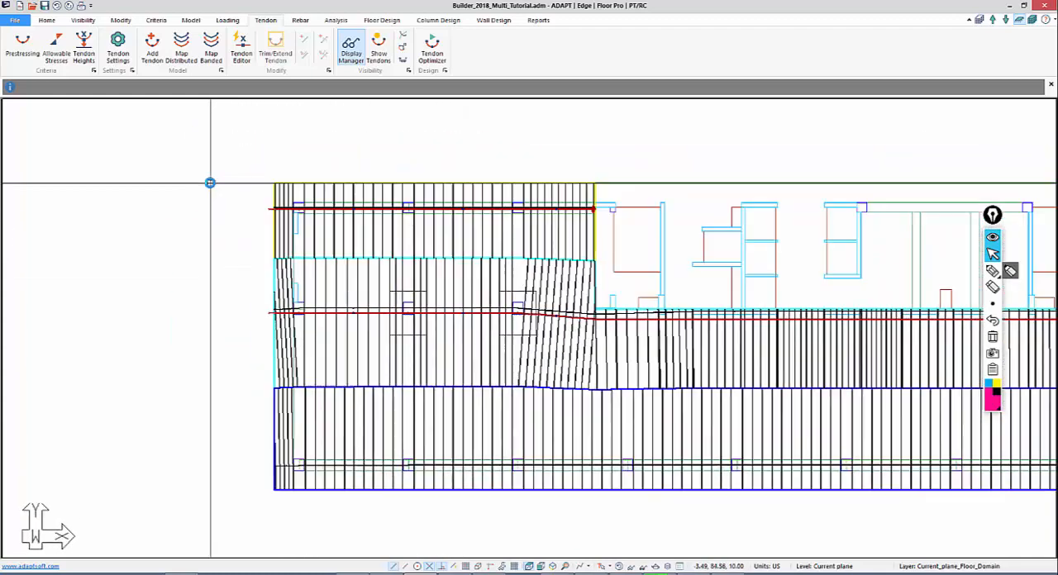
Copy the left wing's upper tendon, by its inner-edge end, to the middle column line just above the continuous tendon
left_click(269, 209)
key("m")
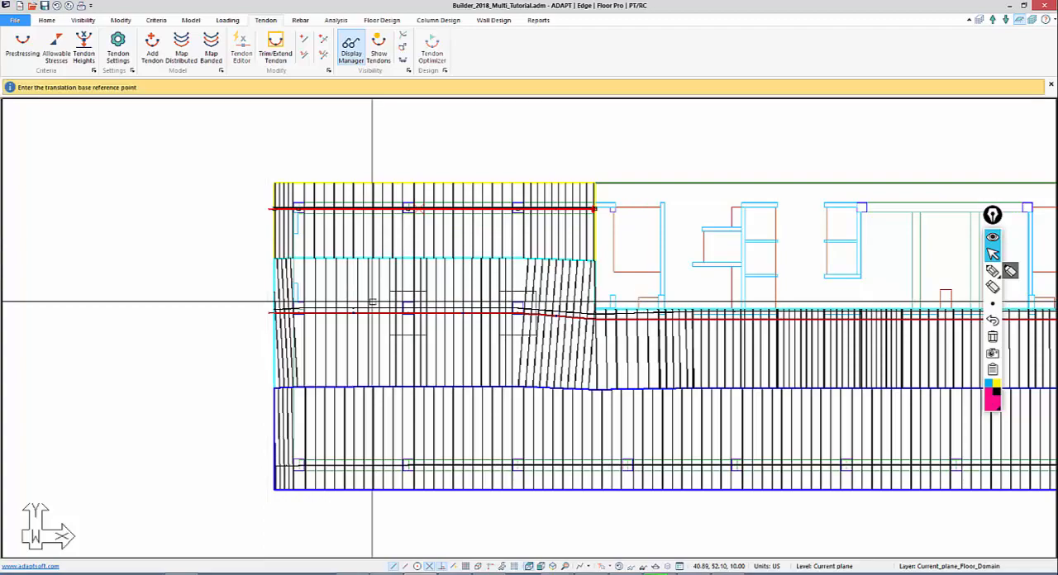
middle_click_drag(572, 267, 539, 231)
scroll(539, 231, "up", 3)
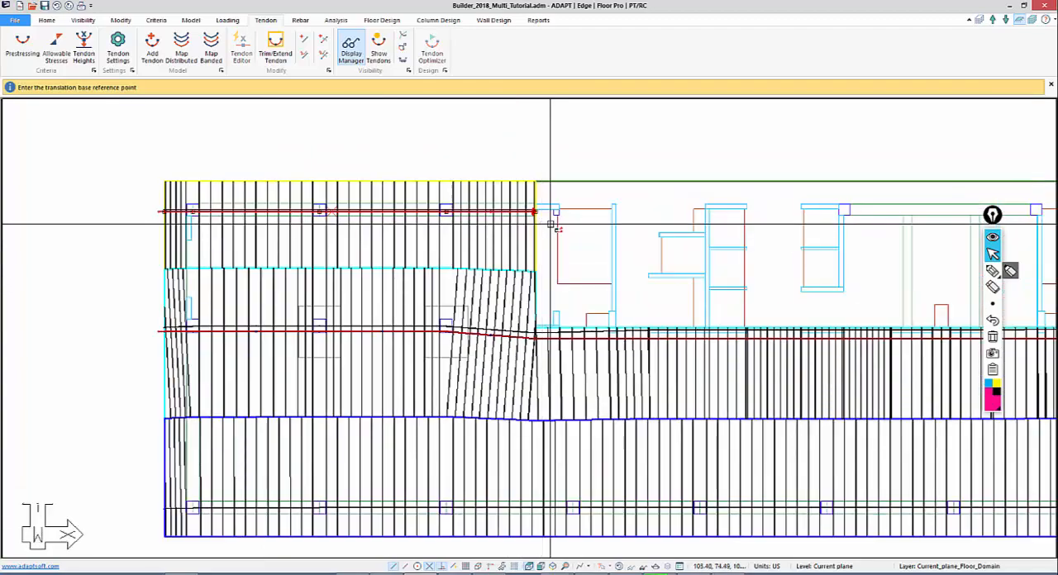
left_click(536, 213)
middle_click_drag(519, 337, 527, 289)
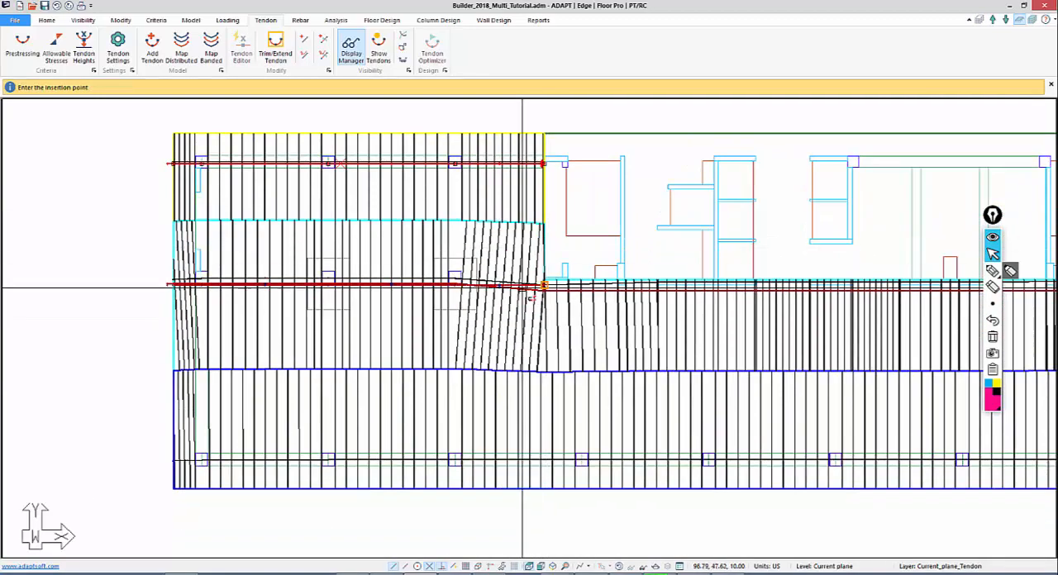
scroll(529, 372, "up", 1)
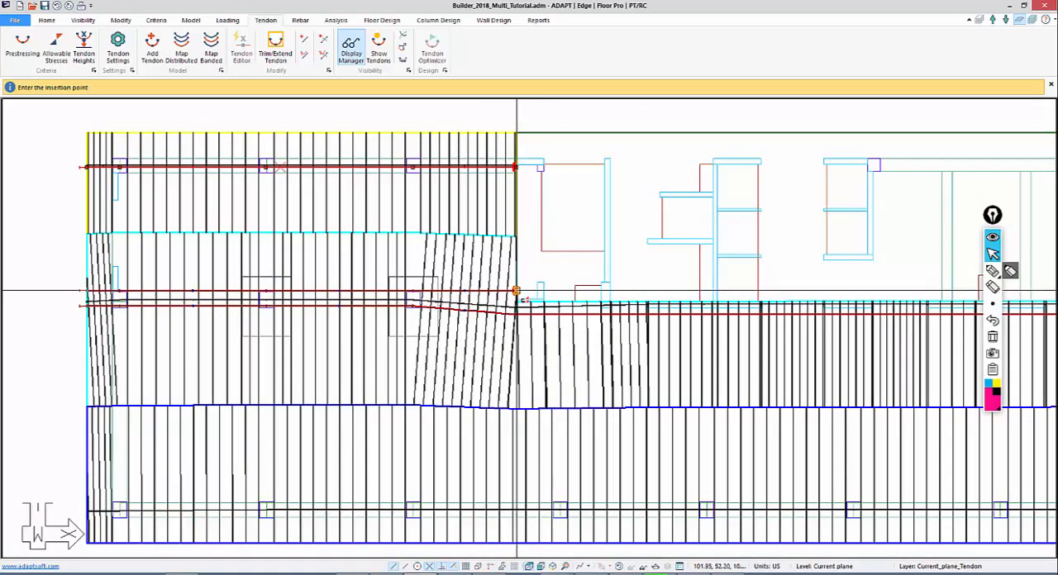
left_click(515, 296)
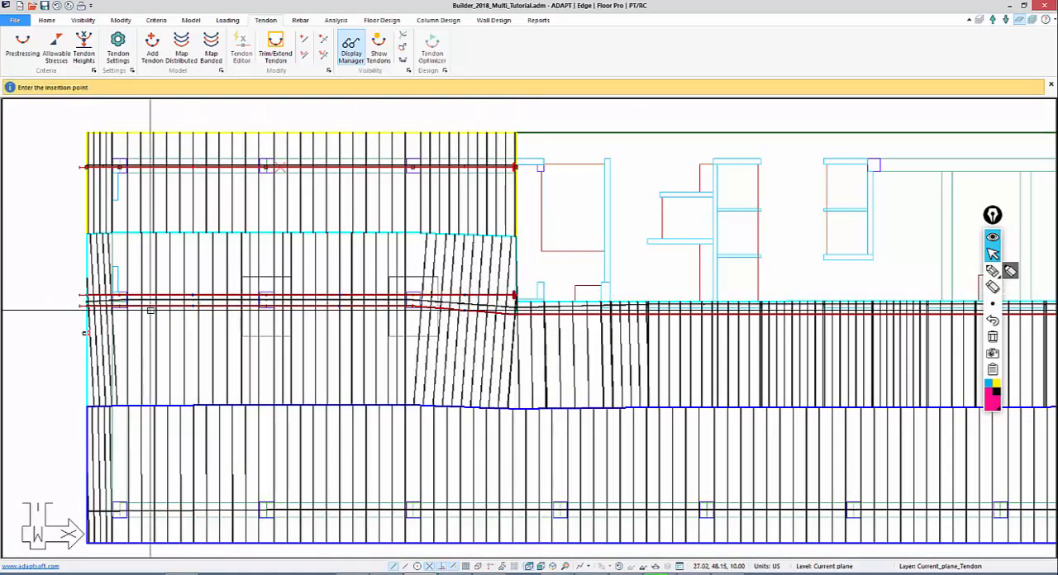
middle_click_drag(107, 300, 283, 265)
right_click(284, 265)
left_click(308, 271)
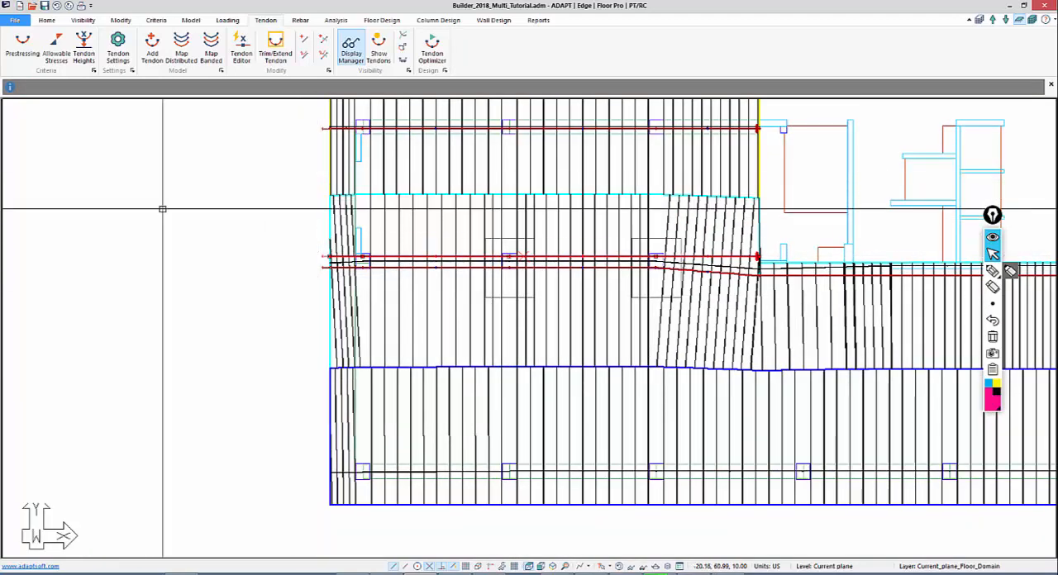
In the copied tendon's profile, apply the typical 1.00 in top and bottom CGS to all spans, with 4 in at Span 1's last end
double_click(319, 256)
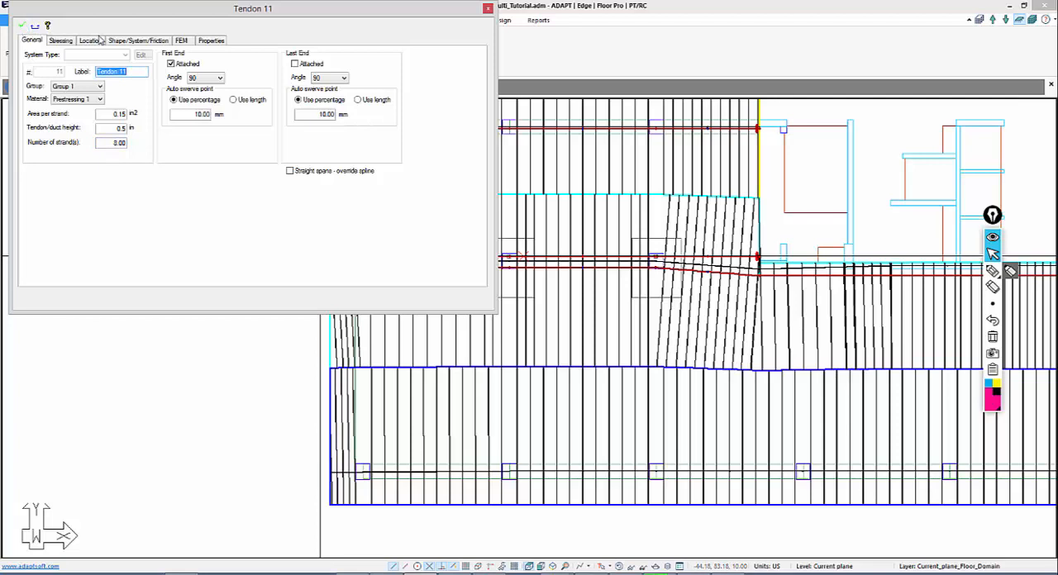
left_click(122, 40)
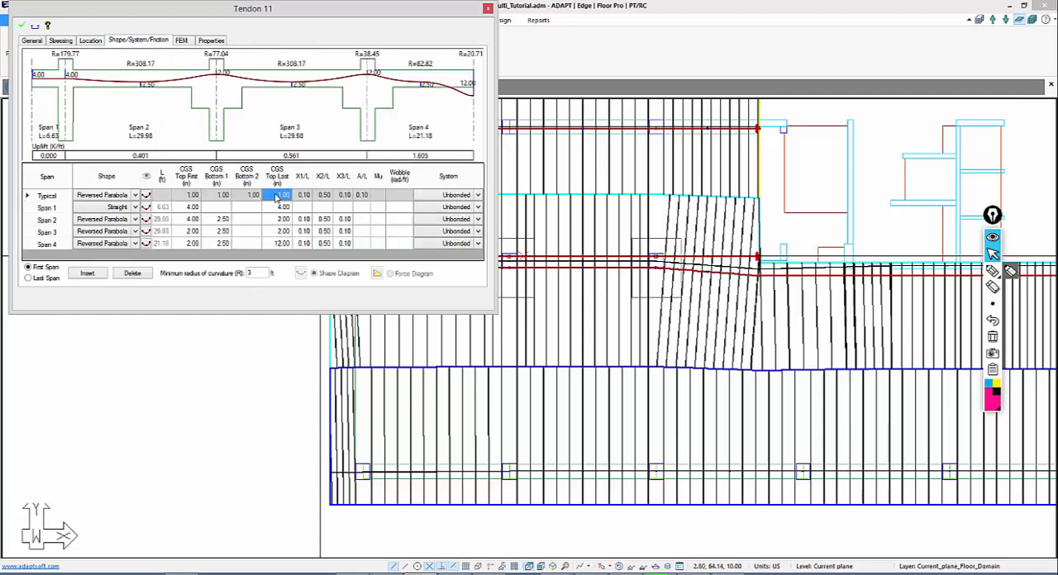
key("Return")
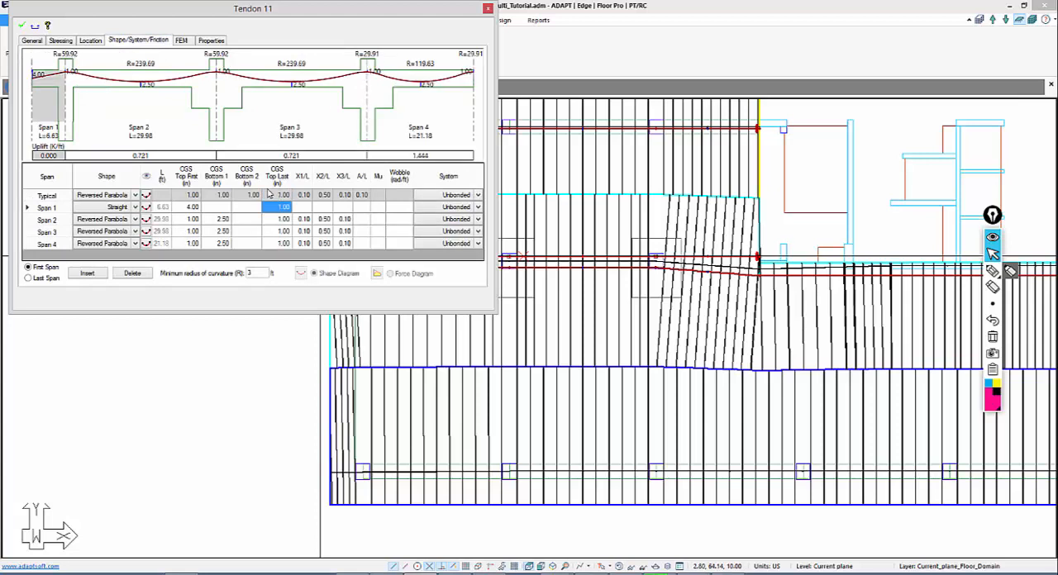
left_click(219, 199)
key("Return")
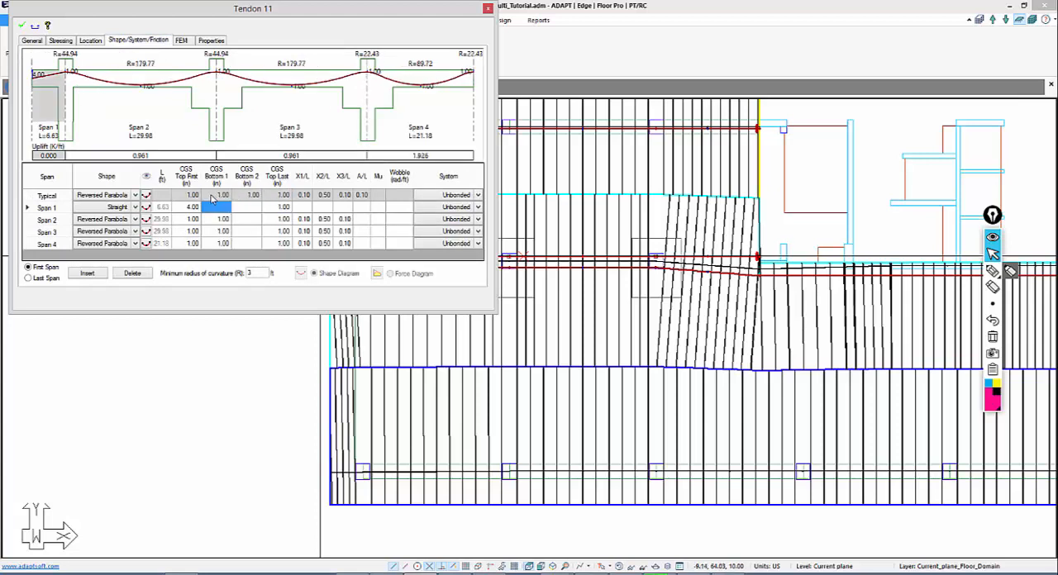
left_click(277, 231)
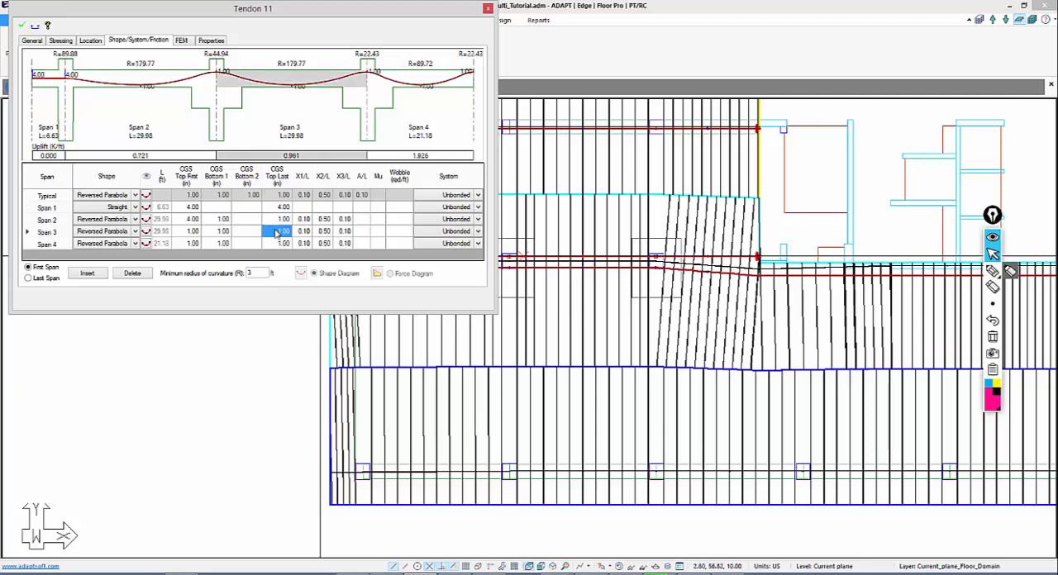
left_click(21, 27)
key("Escape")
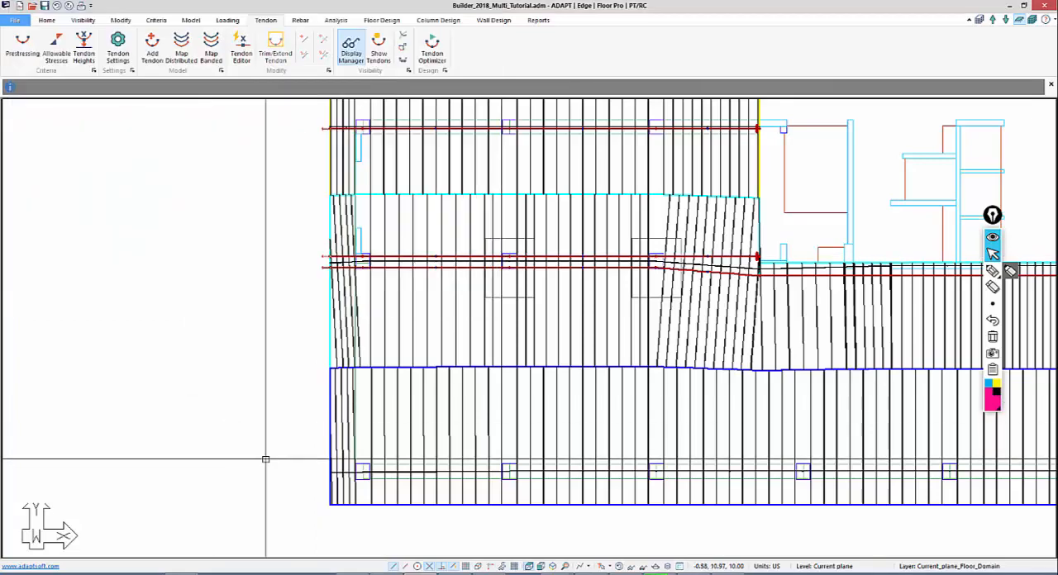
Copy the right wing's upper tendon, by its inner-edge end, to the middle column line just above the continuous tendon
middle_click_drag(333, 399, 104, 324)
scroll(50, 306, "down", 5)
middle_click_drag(647, 428, 402, 418)
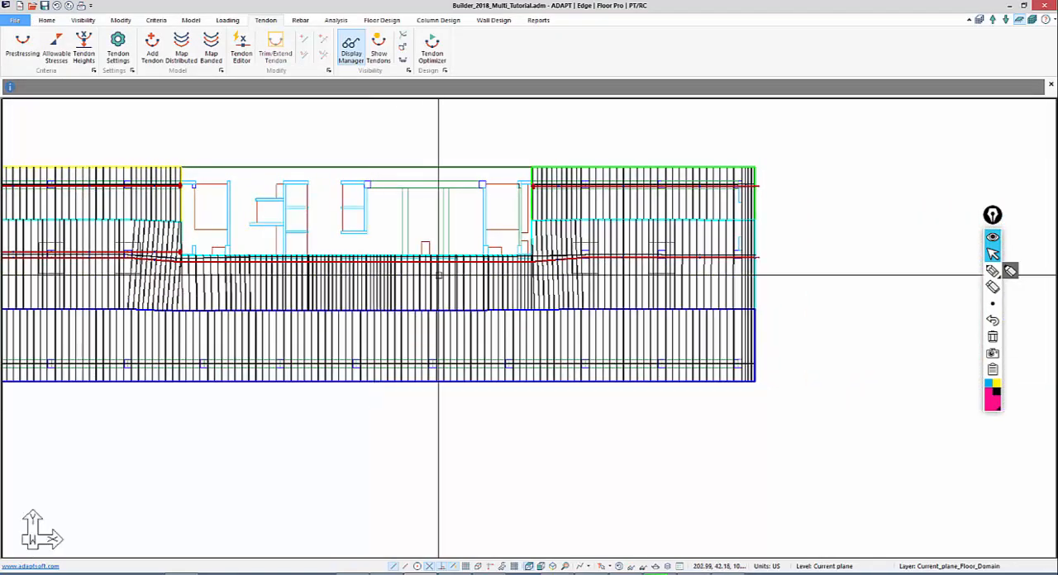
scroll(559, 255, "up", 8)
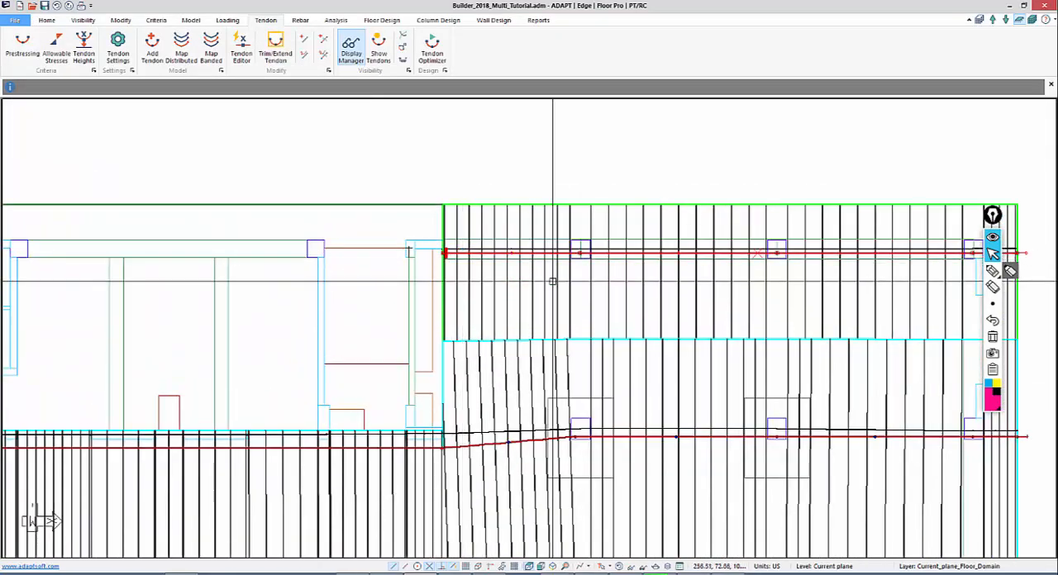
key("m")
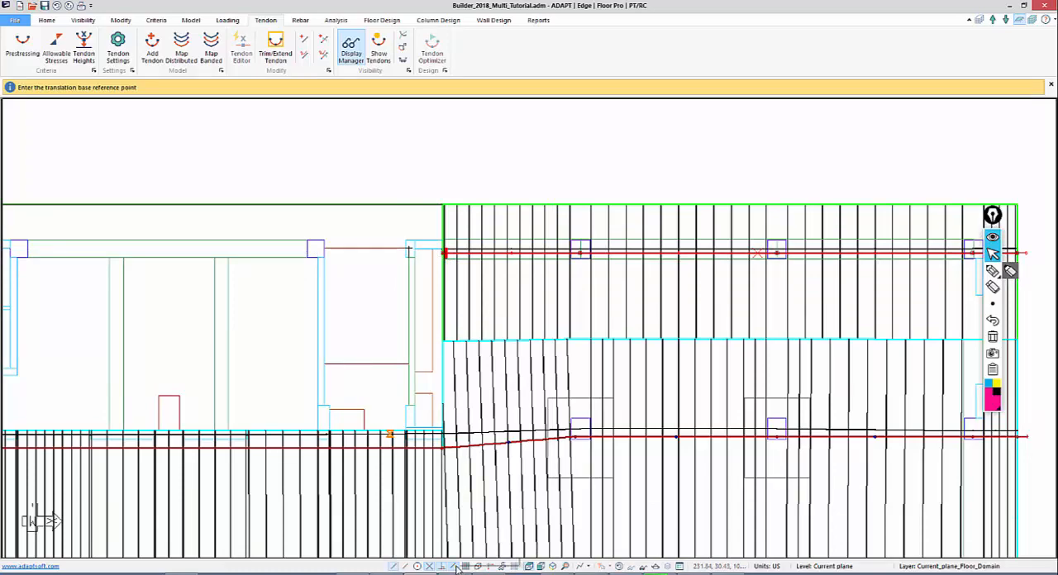
left_click(444, 253)
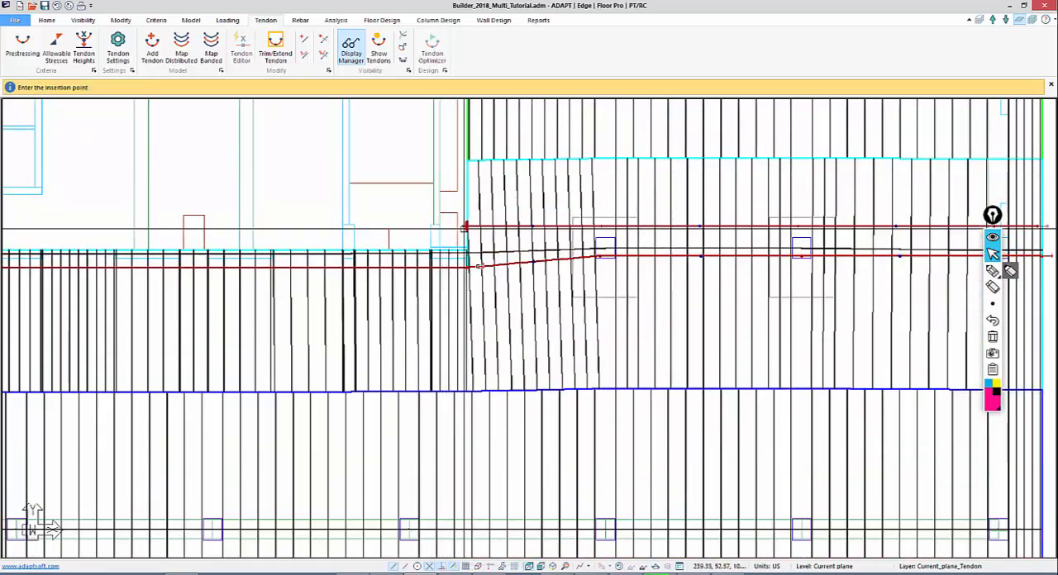
left_click(466, 242)
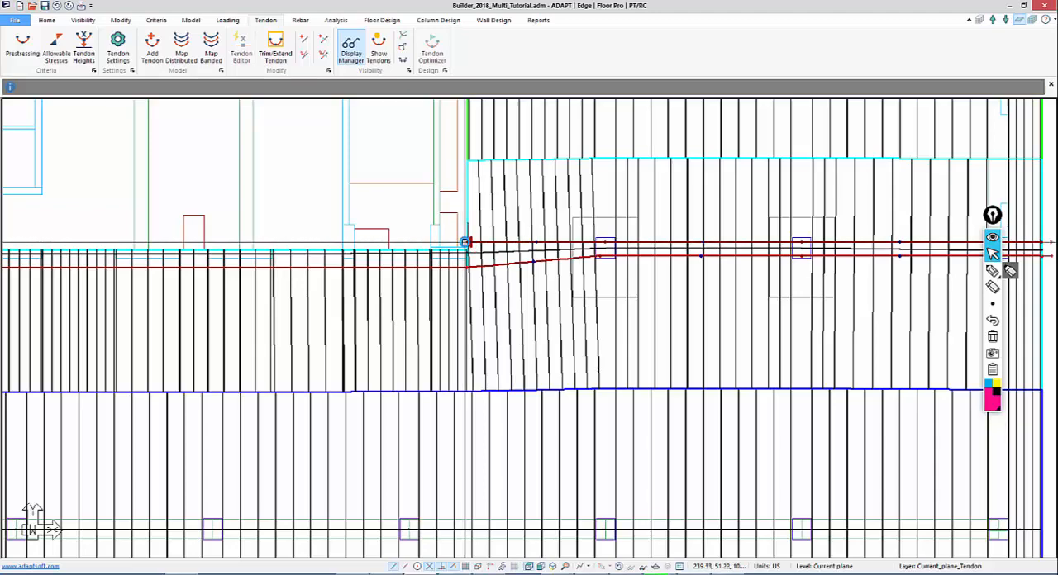
middle_click_drag(426, 288, 423, 281)
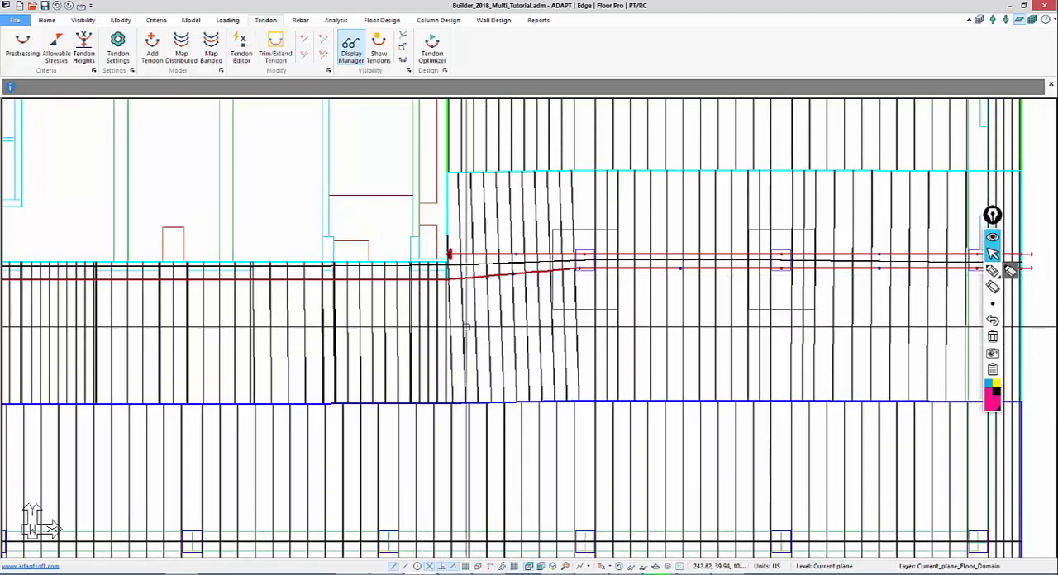
Apply a 1.00 in CGS dynamically to the copied tendon's midspan and interior column control points across the right wing
middle_click_drag(466, 329, 373, 325)
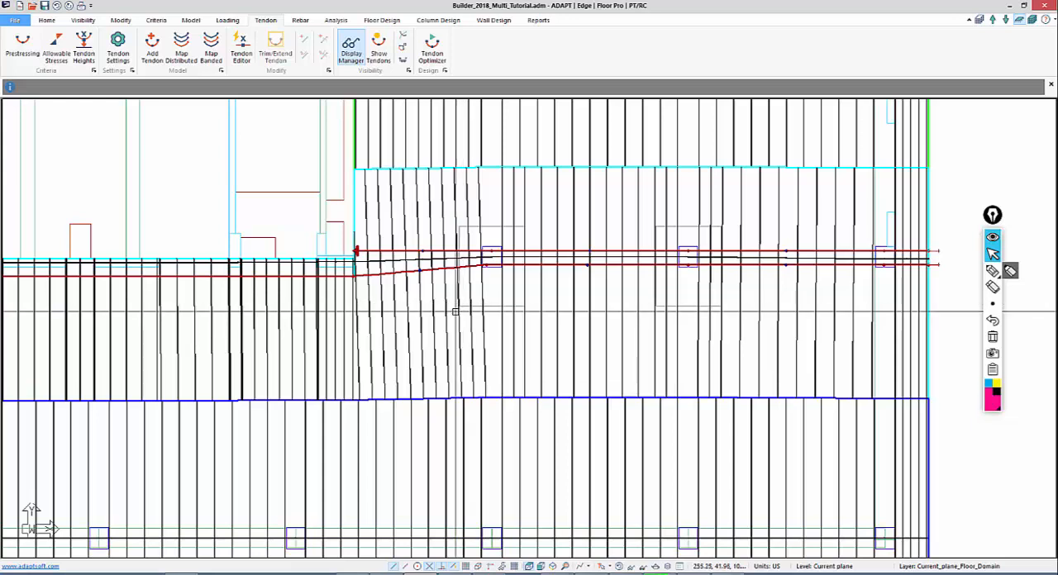
left_click(248, 55)
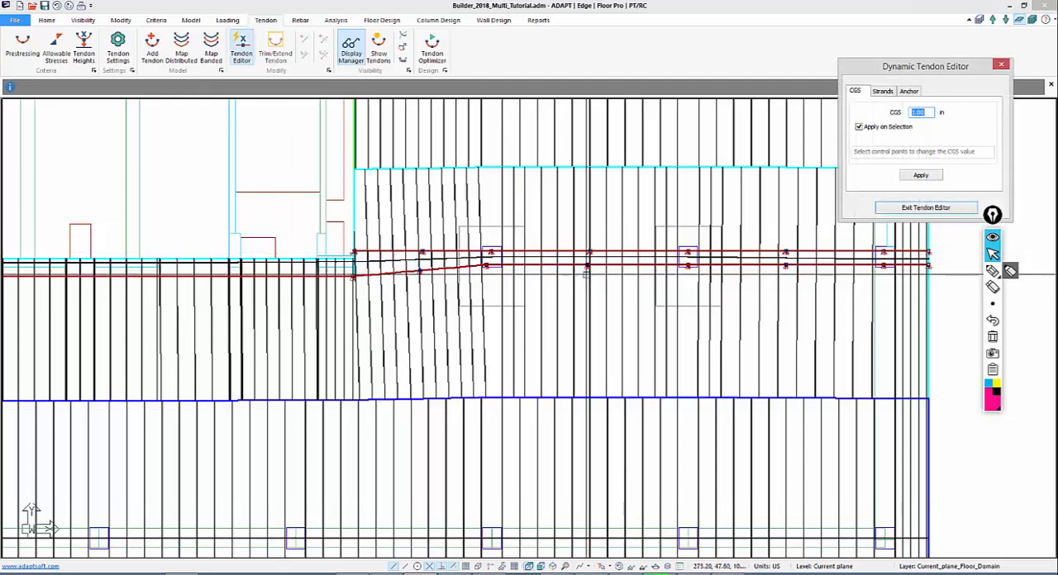
scroll(709, 346, "up", 5)
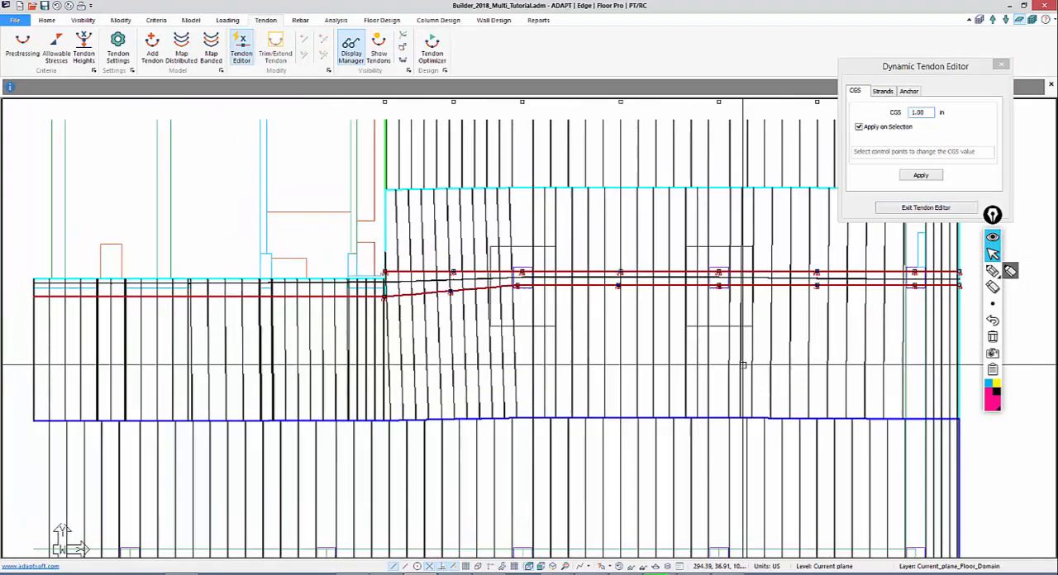
scroll(237, 337, "up", 2)
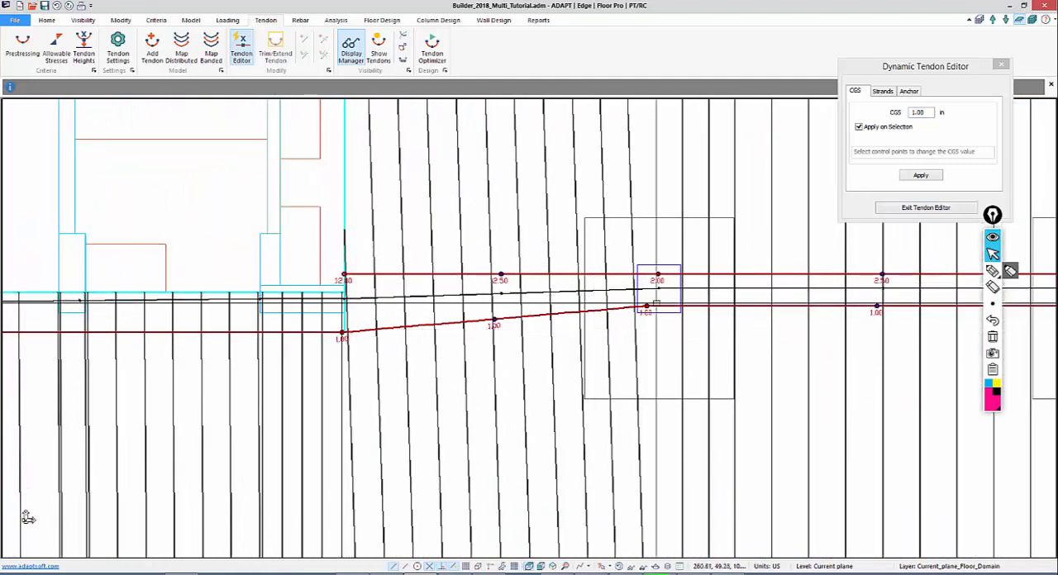
left_click_drag(931, 113, 878, 112)
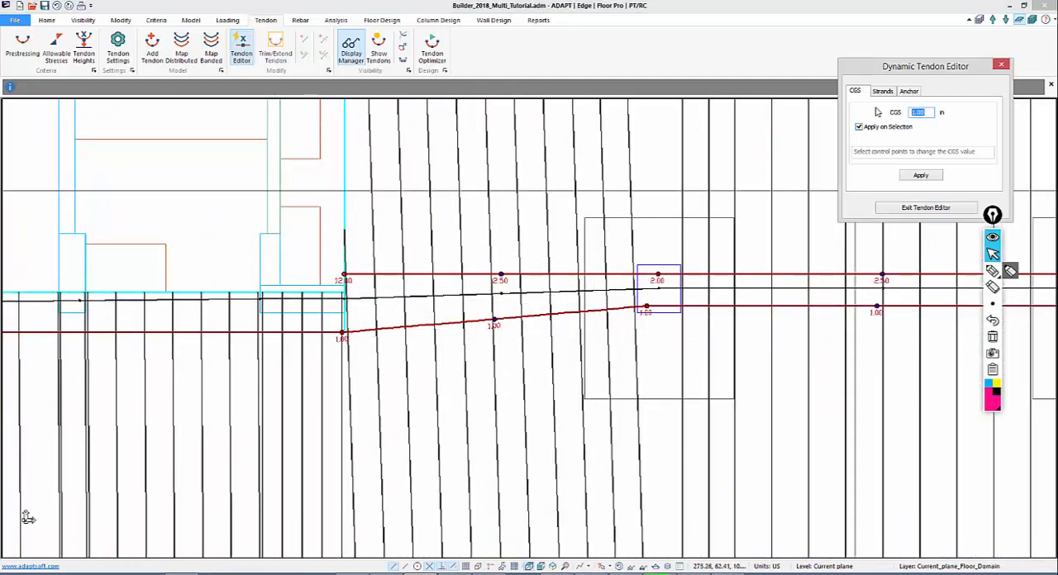
left_click(919, 176)
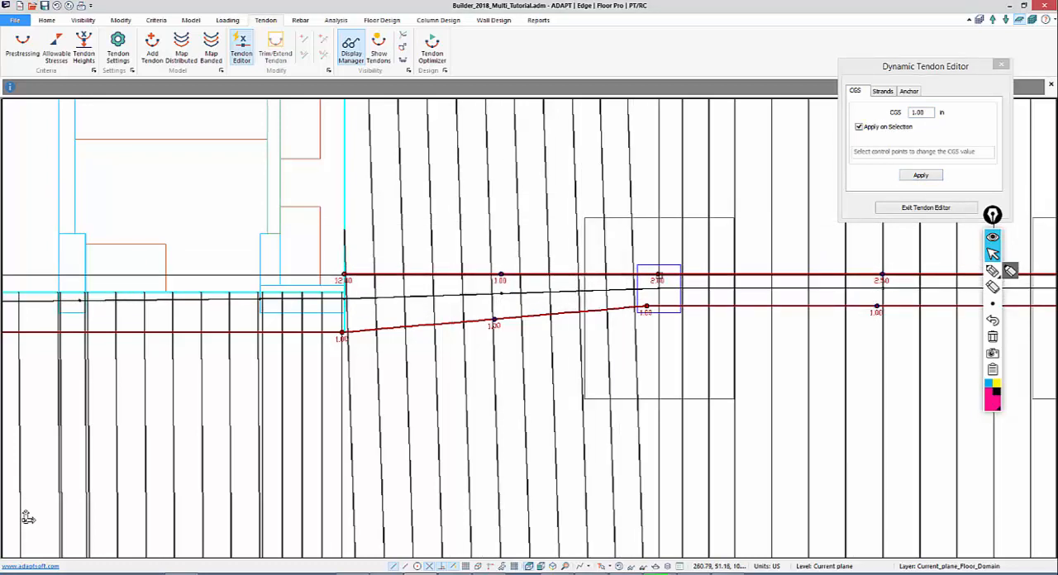
left_click(659, 275)
middle_click_drag(821, 286, 494, 265)
left_click(556, 252)
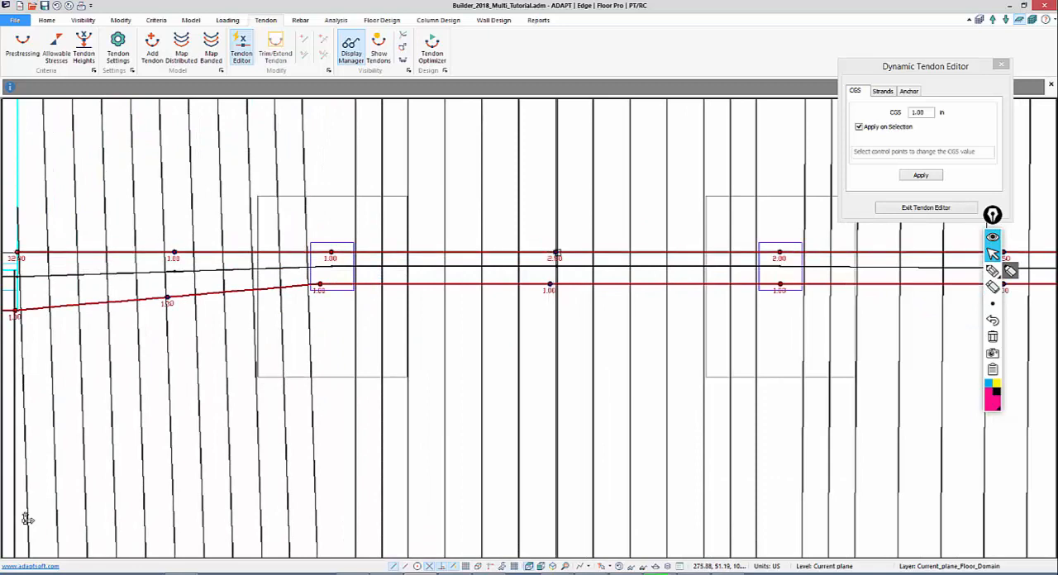
scroll(731, 270, "up", 1)
middle_click_drag(731, 271, 593, 276)
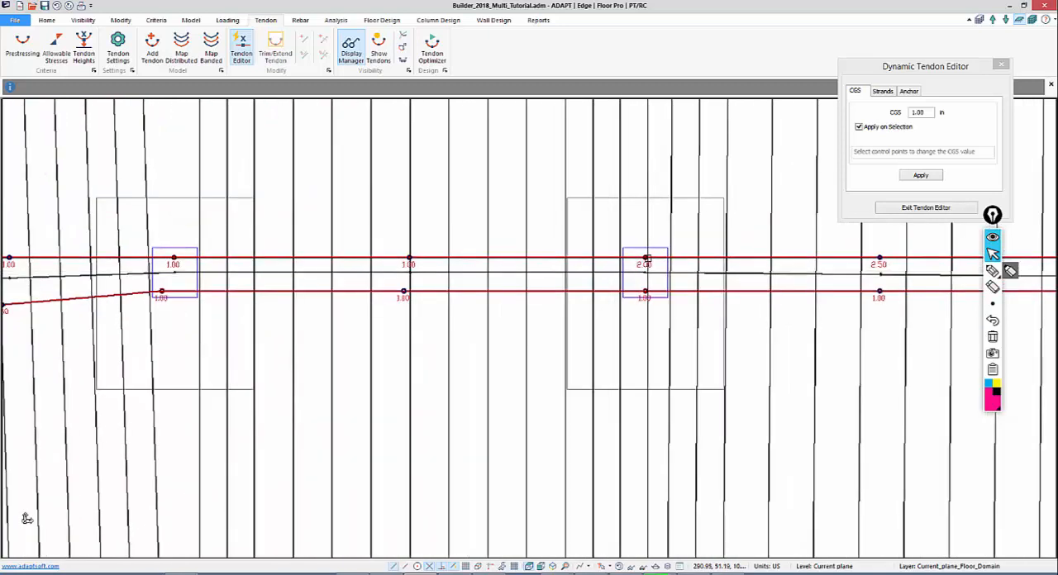
middle_click_drag(767, 288, 321, 266)
left_click(434, 238)
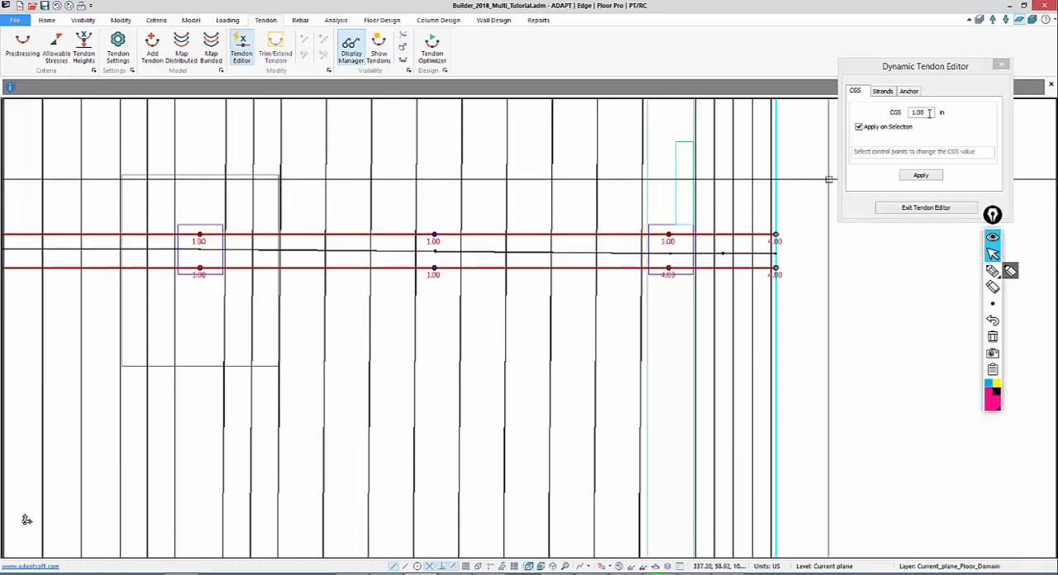
Set the copied tendon's CGS to 4.00 in at the last column before the right slab edge
left_click_drag(930, 113, 897, 111)
type("4")
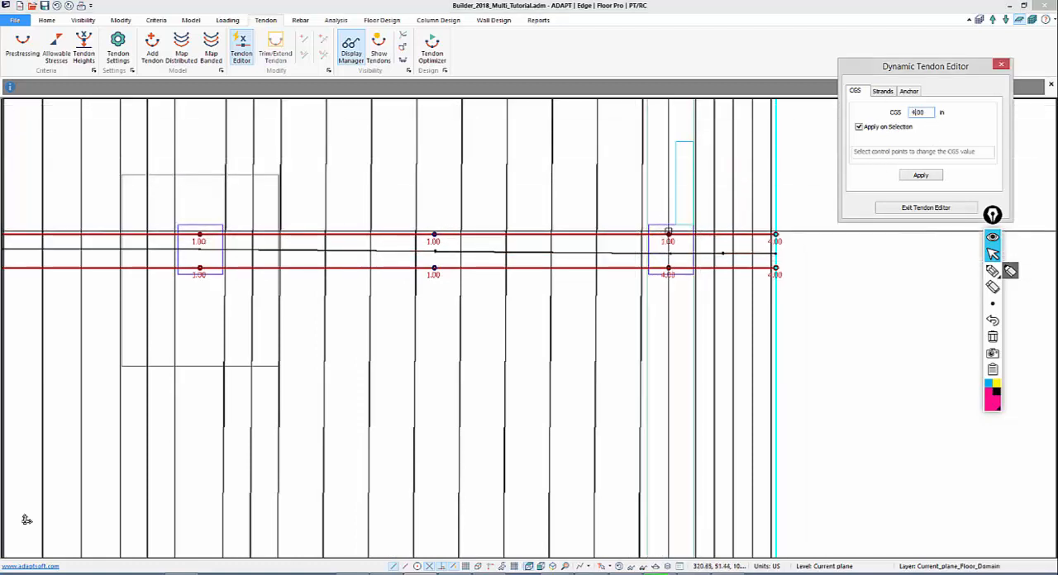
left_click(668, 235)
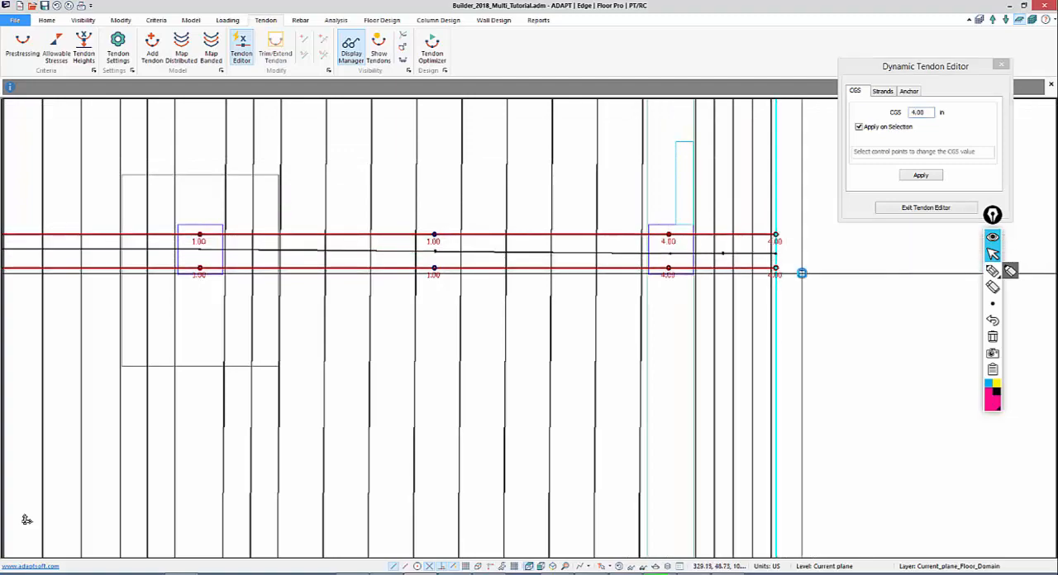
Decline saving the model and try to apply a 6.00 in CGS to the copied tendon's inner end with the dynamic editor
middle_click_drag(234, 428, 683, 445)
scroll(683, 444, "down", 1)
middle_click_drag(339, 453, 731, 420)
scroll(475, 273, "up", 5)
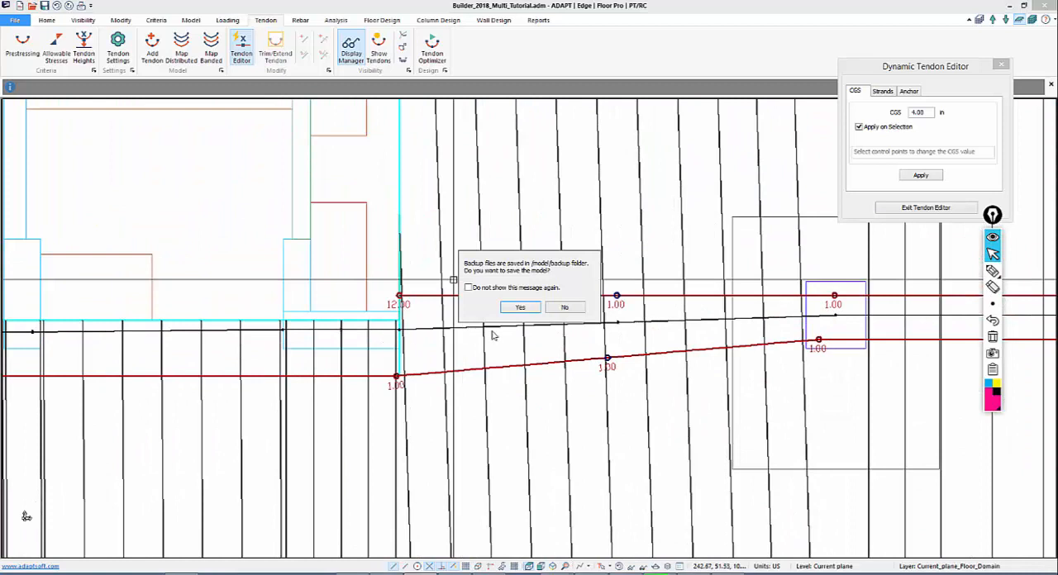
left_click(565, 307)
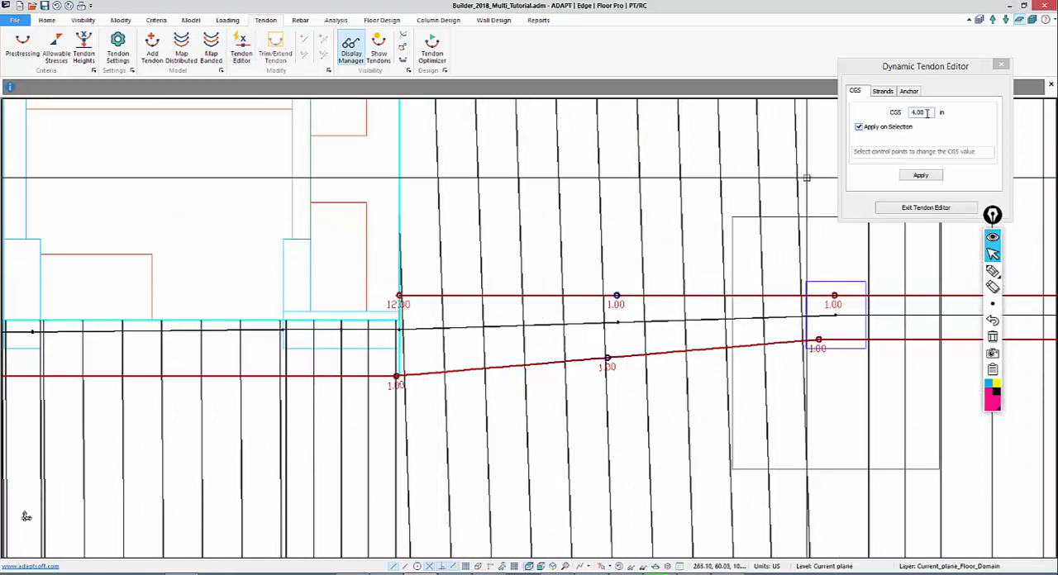
left_click_drag(927, 114, 837, 124)
type("6.00")
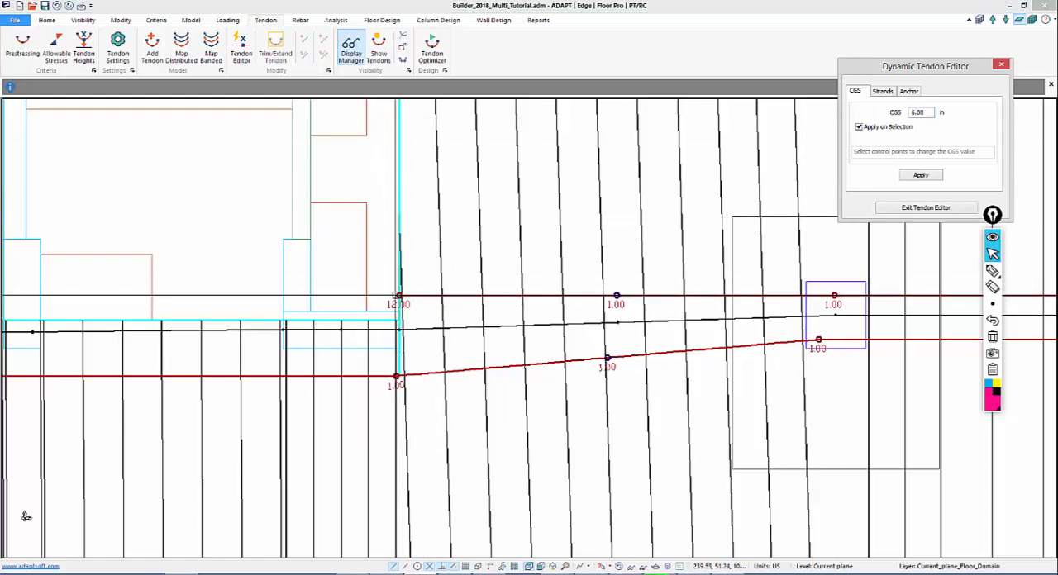
left_click(398, 295)
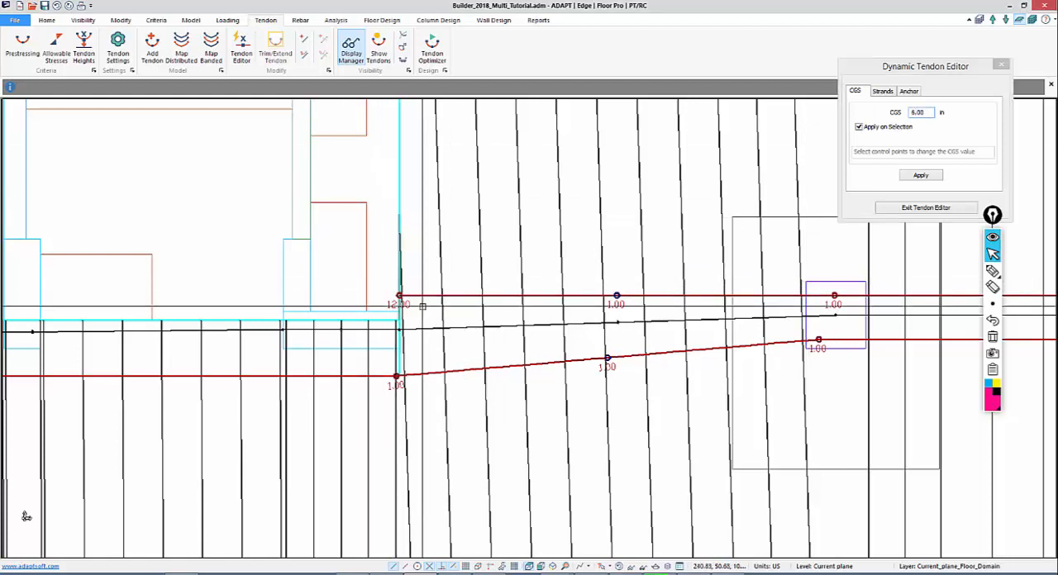
left_click(921, 176)
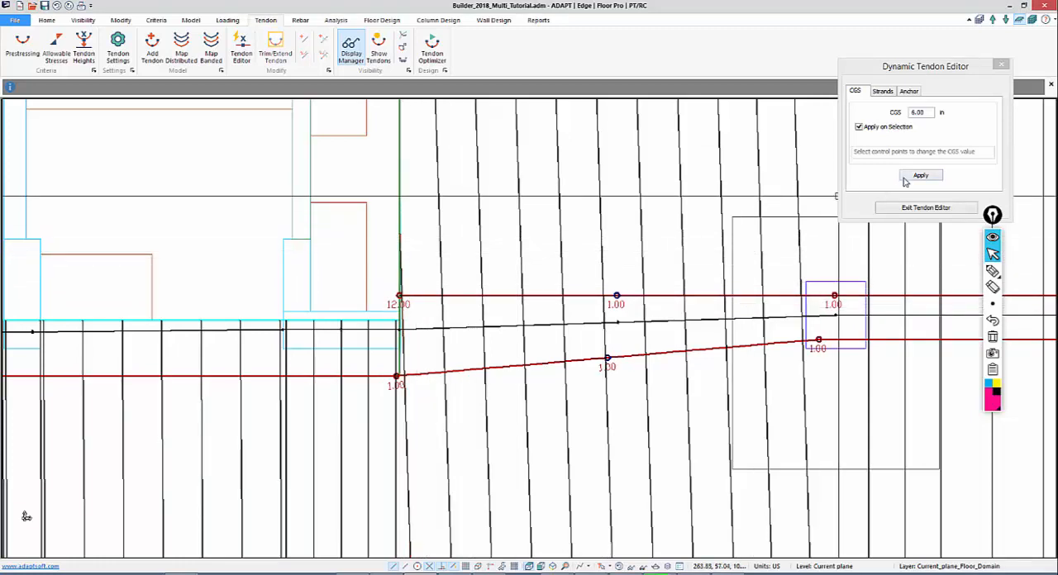
scroll(756, 263, "up", 1)
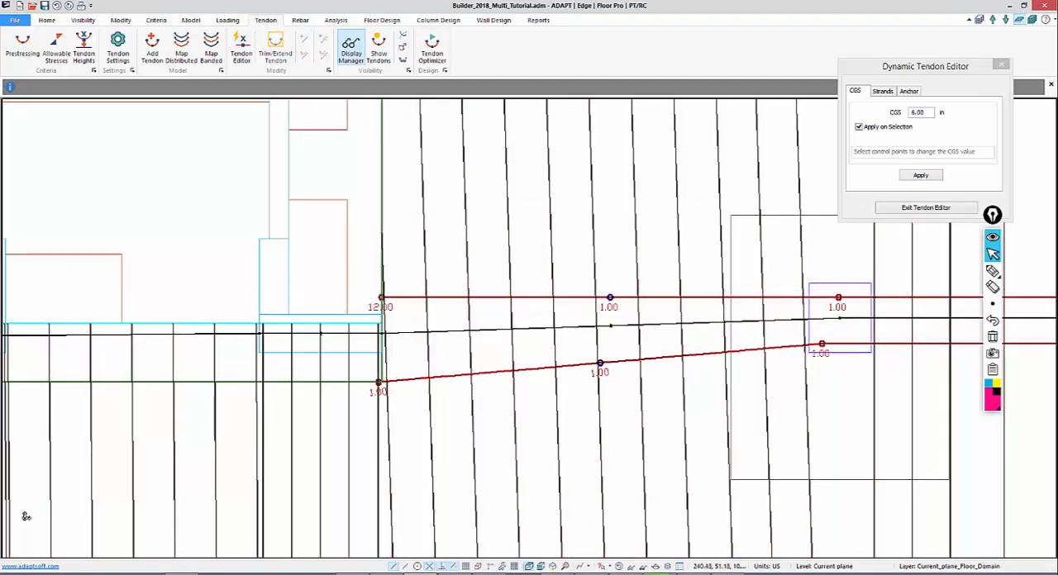
scroll(398, 329, "up", 1)
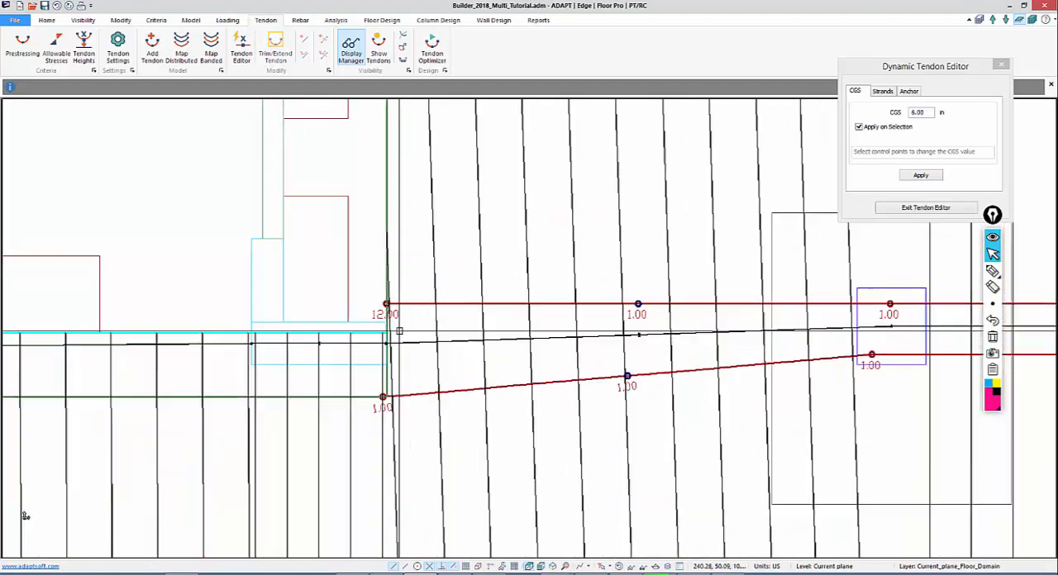
scroll(25, 516, "up", 2)
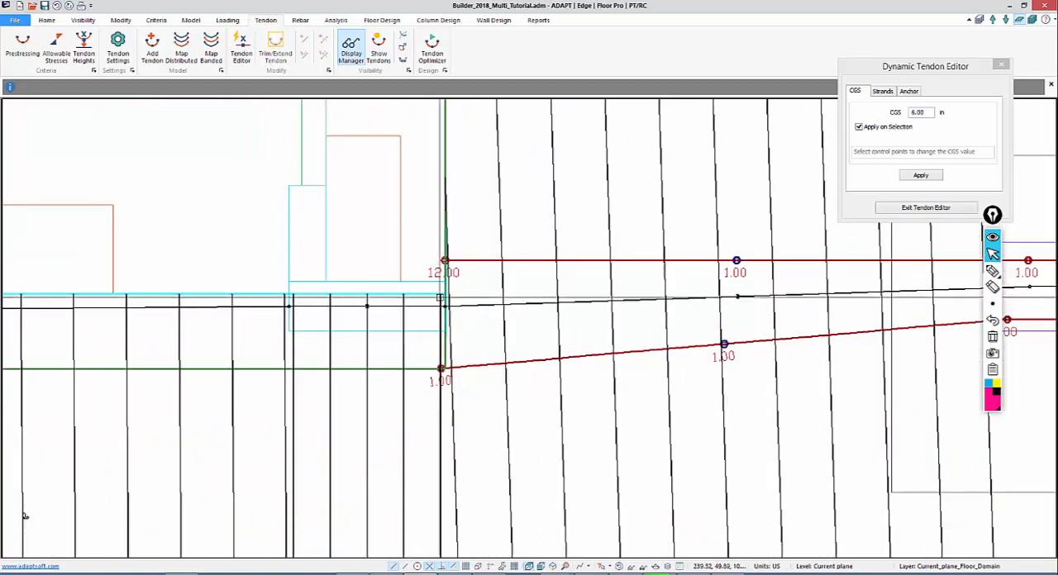
Exit dynamic tendon editing and set the first-end top CGS of Span 1 to 6 in in the copied tendon's shape properties
double_click(457, 278)
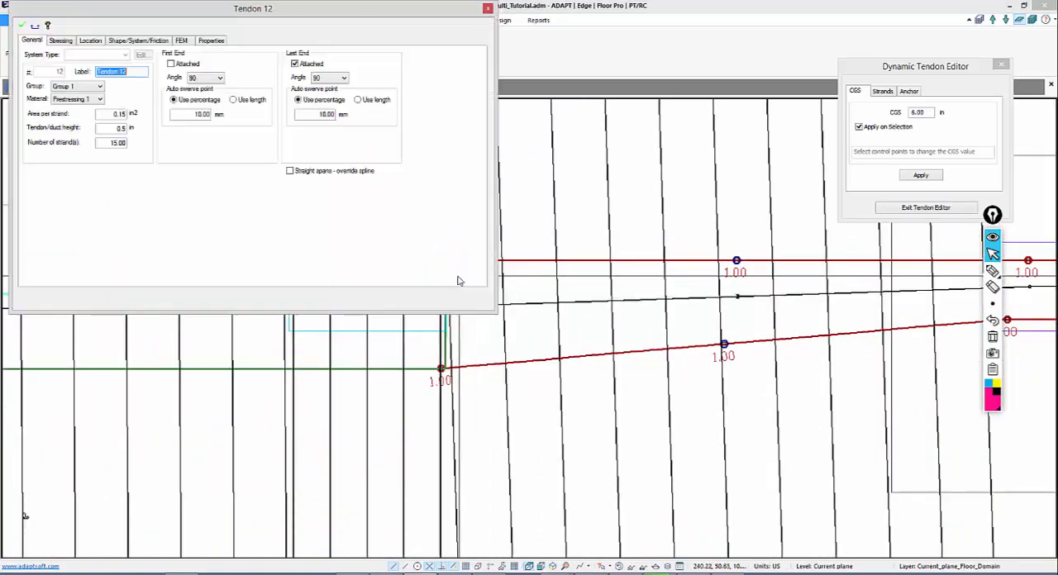
left_click(924, 208)
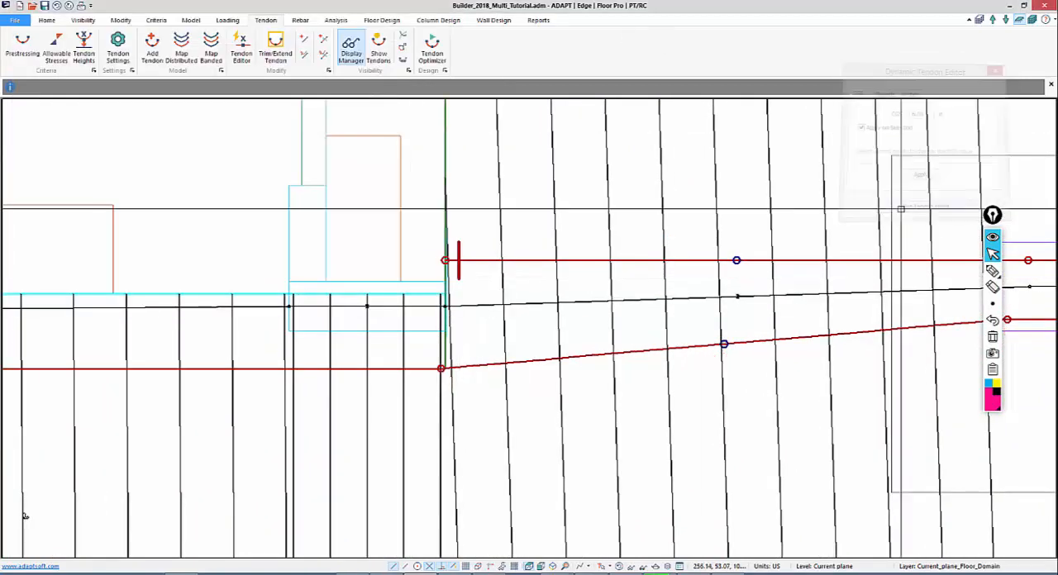
double_click(481, 262)
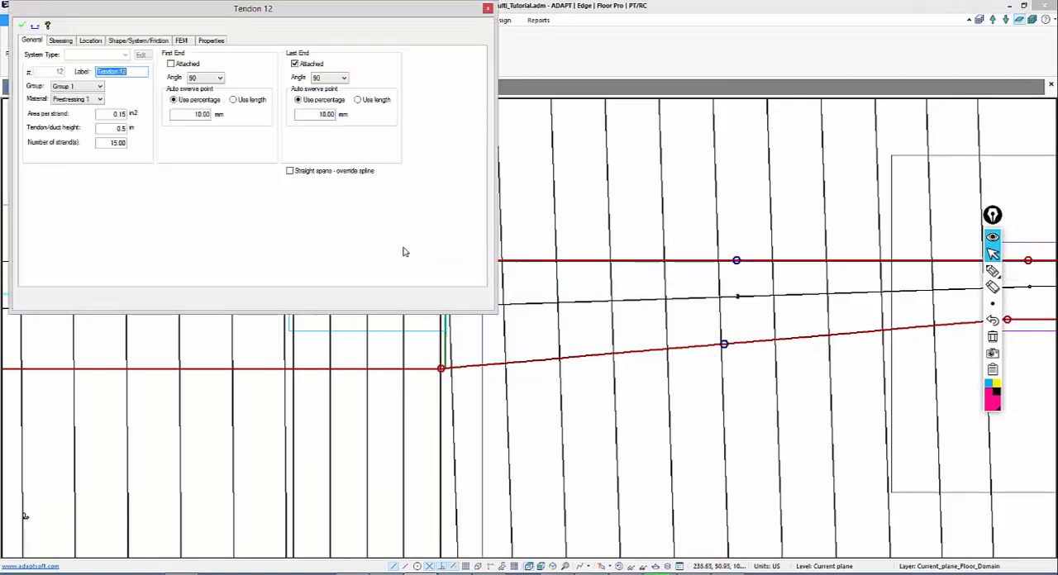
left_click(128, 40)
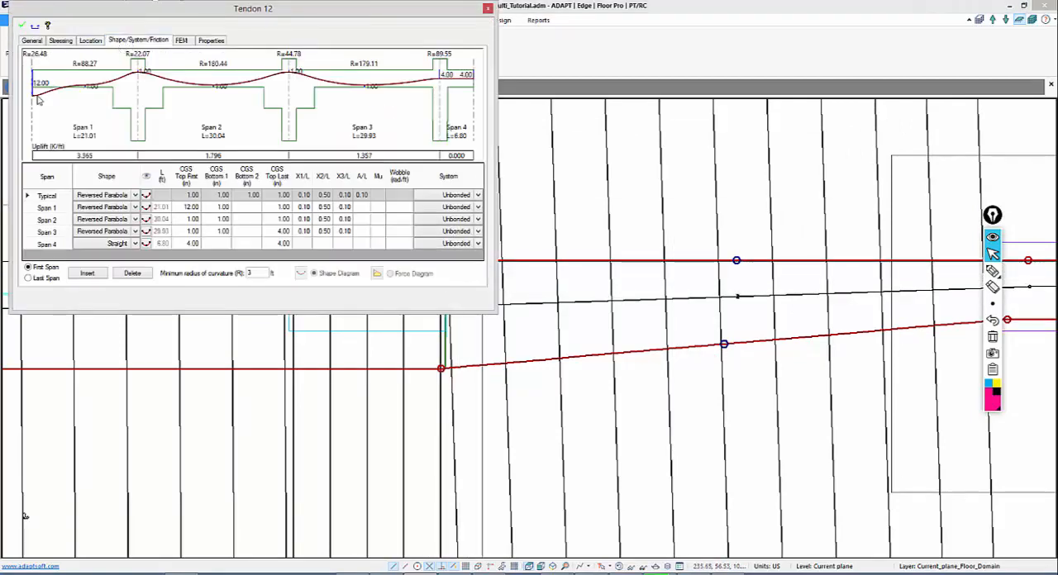
left_click(187, 212)
type("6")
left_click(189, 231)
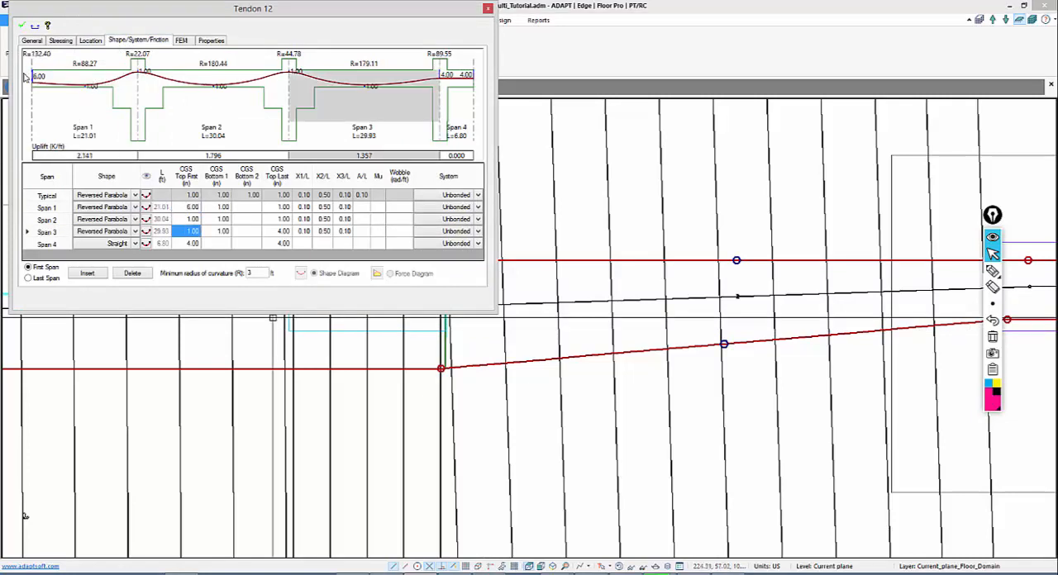
Set Span 1's first-end top CGS to 4 in, apply the tendon changes and close its properties
left_click(176, 208)
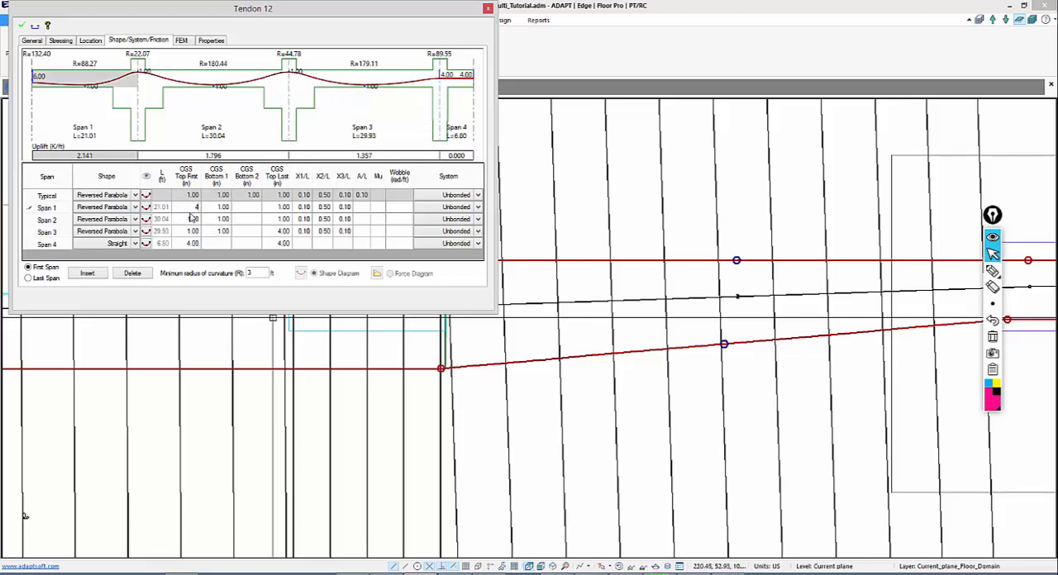
left_click(191, 218)
left_click(22, 27)
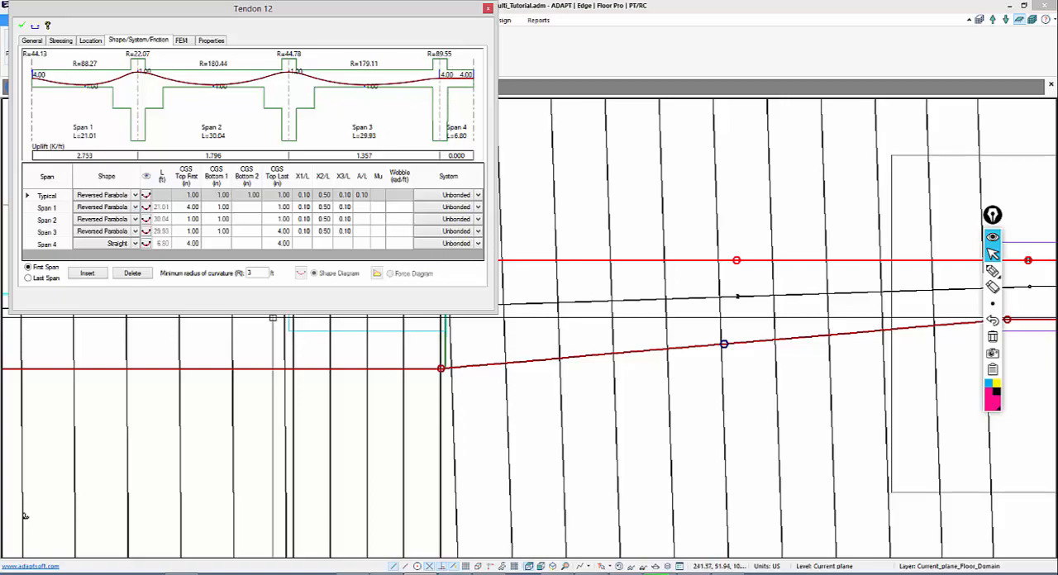
key("Escape")
Examine the banded tendon layout across the right wing, central slab and left wing
middle_click_drag(519, 253, 328, 262)
scroll(269, 173, "down", 4)
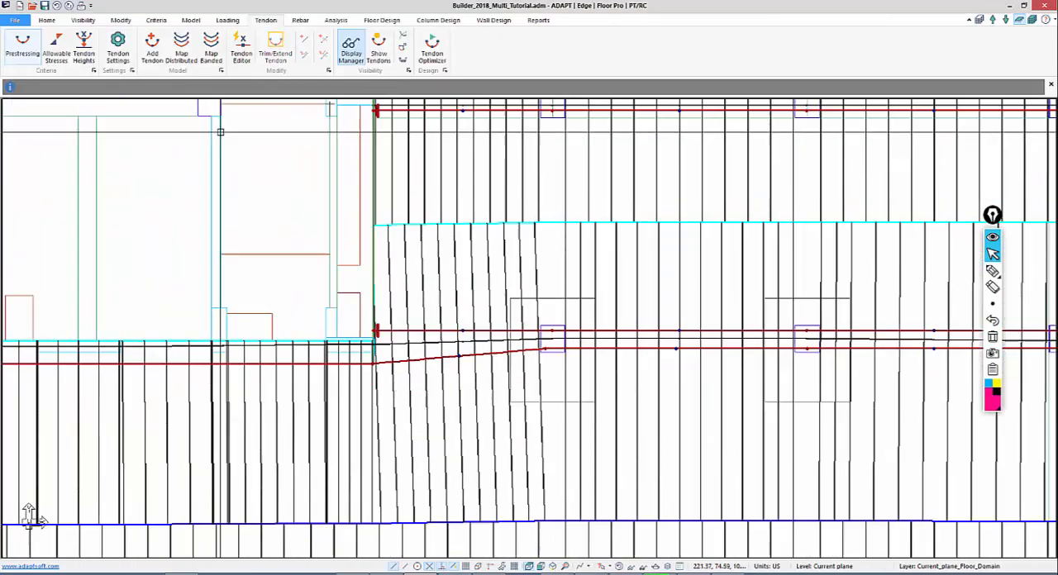
scroll(220, 133, "down", 8)
middle_click_drag(332, 328, 464, 192)
scroll(421, 281, "down", 1)
left_click(438, 19)
scroll(620, 226, "down", 5)
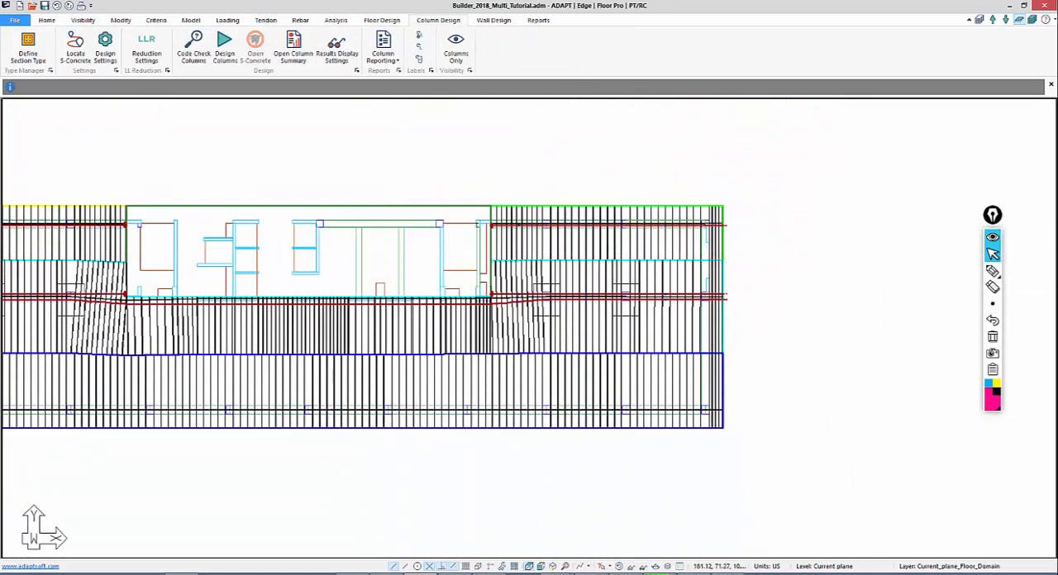
middle_click_drag(14, 251, 142, 223)
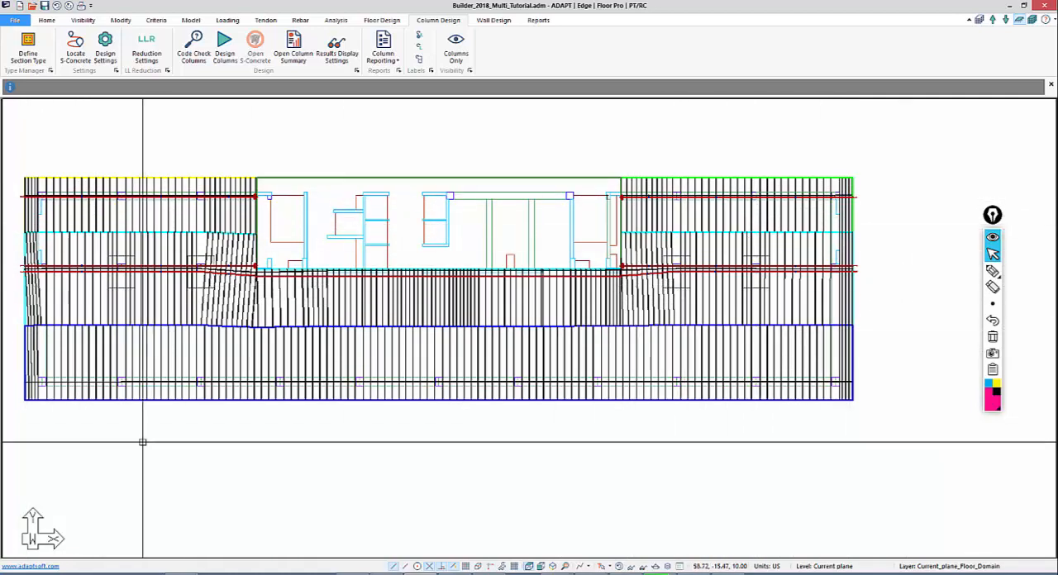
Inspect the geometry details of a midspan design section on the X-direction support line along the slab's lower edge
mouse_move(148, 430)
middle_mouse_down()
mouse_move(250, 314)
mouse_move(373, 255)
mouse_move(278, 282)
mouse_move(237, 337)
middle_mouse_up()
scroll(206, 355, "down", 1)
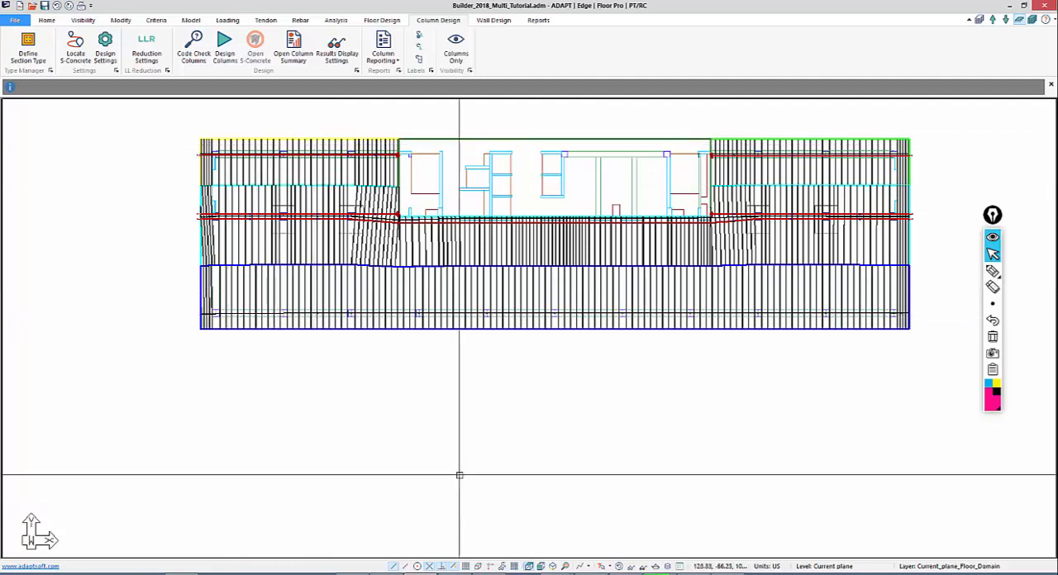
middle_click_drag(441, 430, 371, 437)
scroll(282, 381, "up", 1)
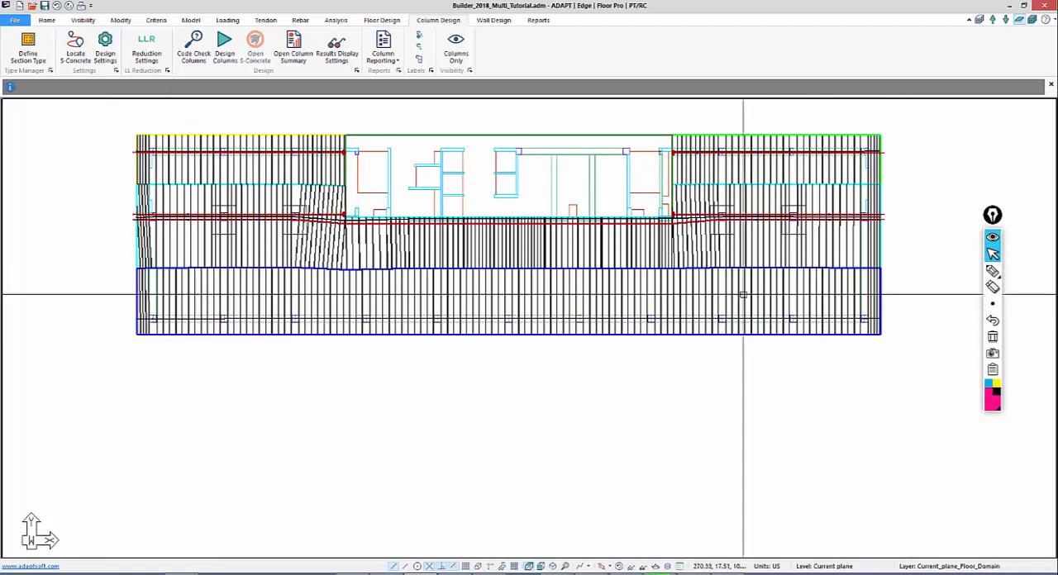
double_click(559, 283)
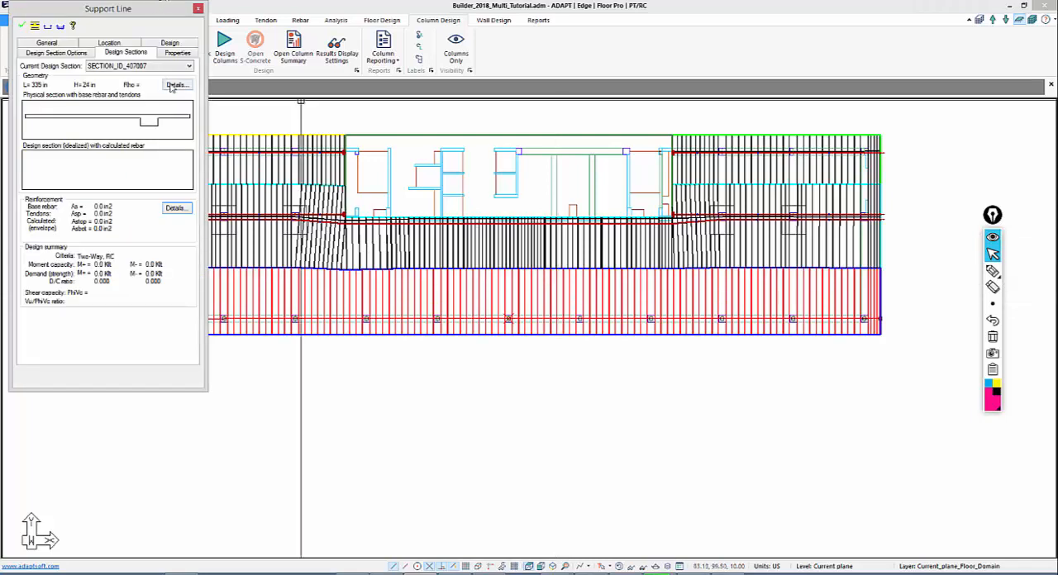
left_click(175, 85)
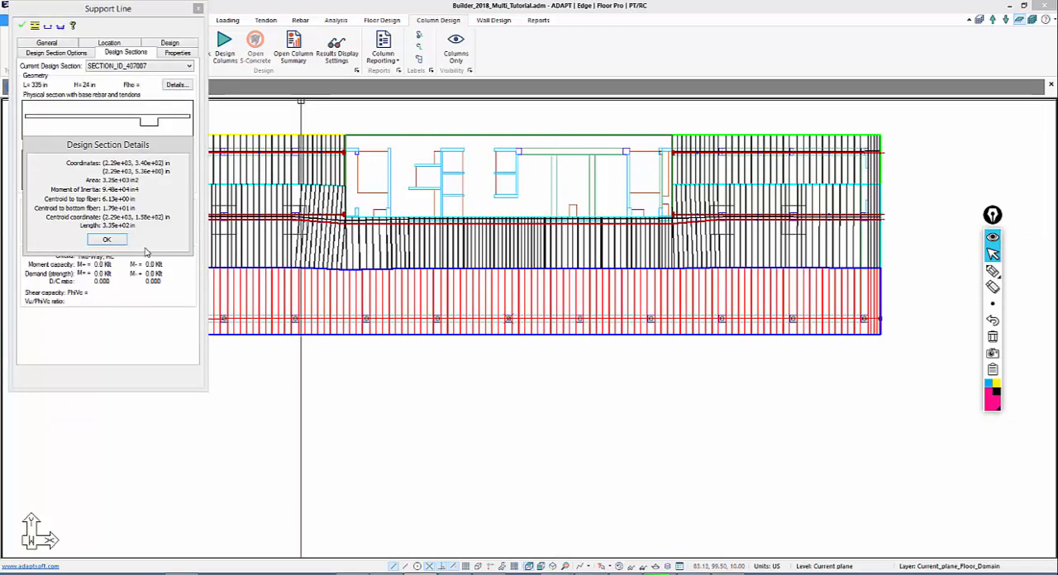
Switch to Calculator to work out the required strand count for the design section, and close the section details
left_click(738, 574)
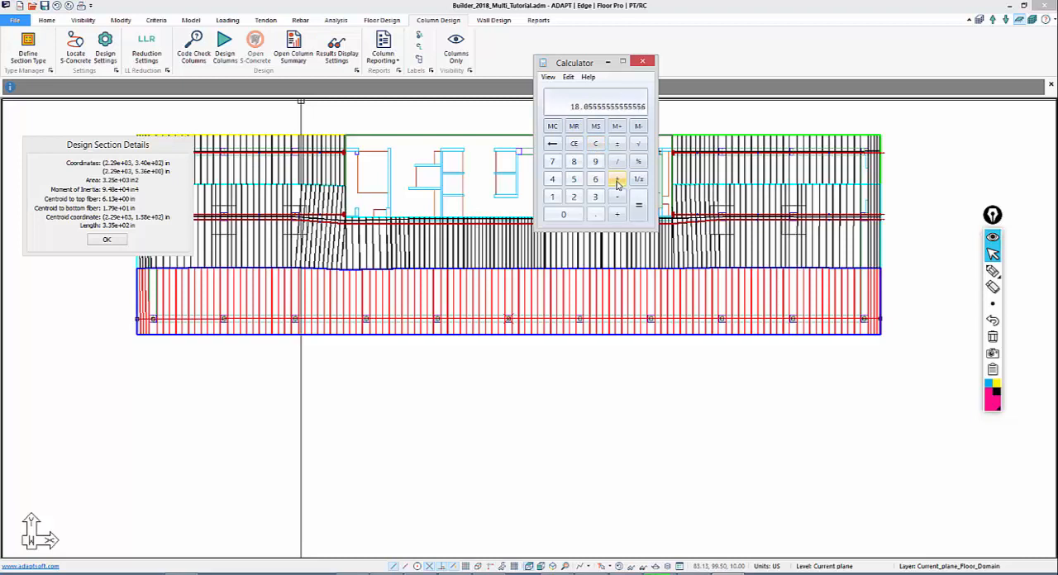
left_click(678, 403)
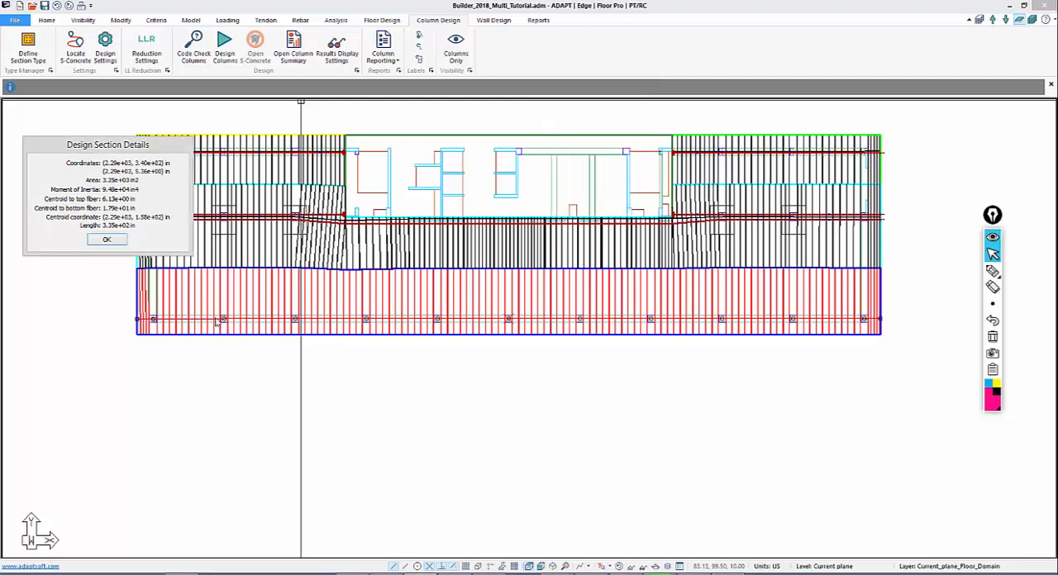
left_click(106, 239)
Start a new tendon at the slab's left edge along the lower support line, with points at the first columns
scroll(137, 383, "up", 3)
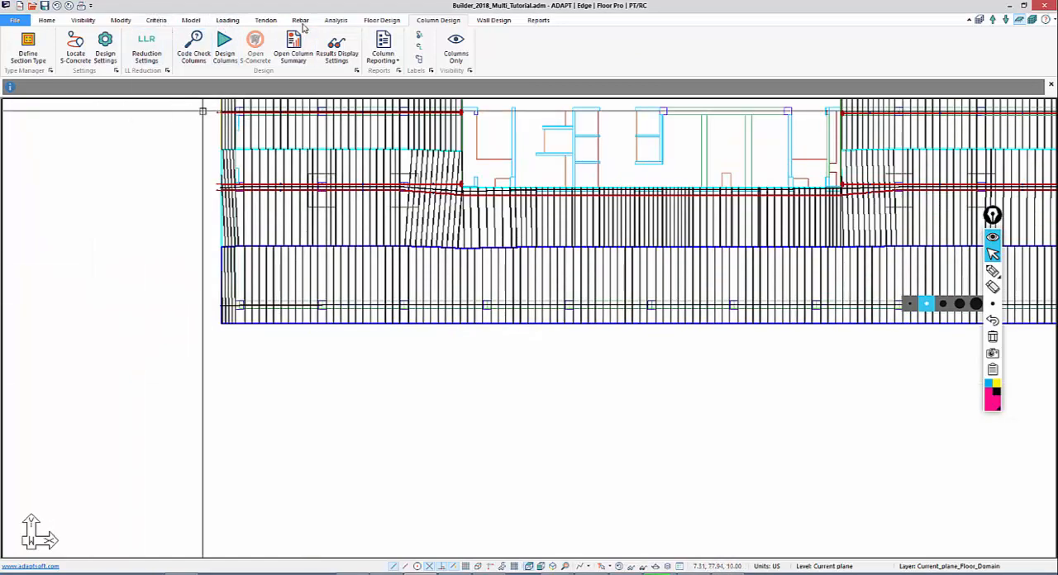
left_click(265, 20)
left_click(151, 45)
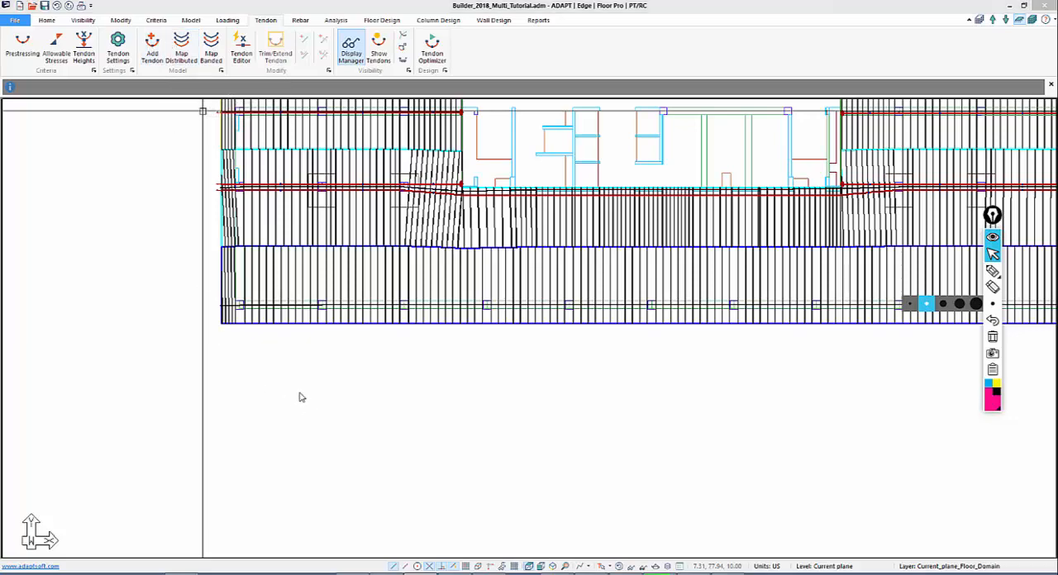
scroll(217, 307, "up", 5)
scroll(317, 304, "up", 1)
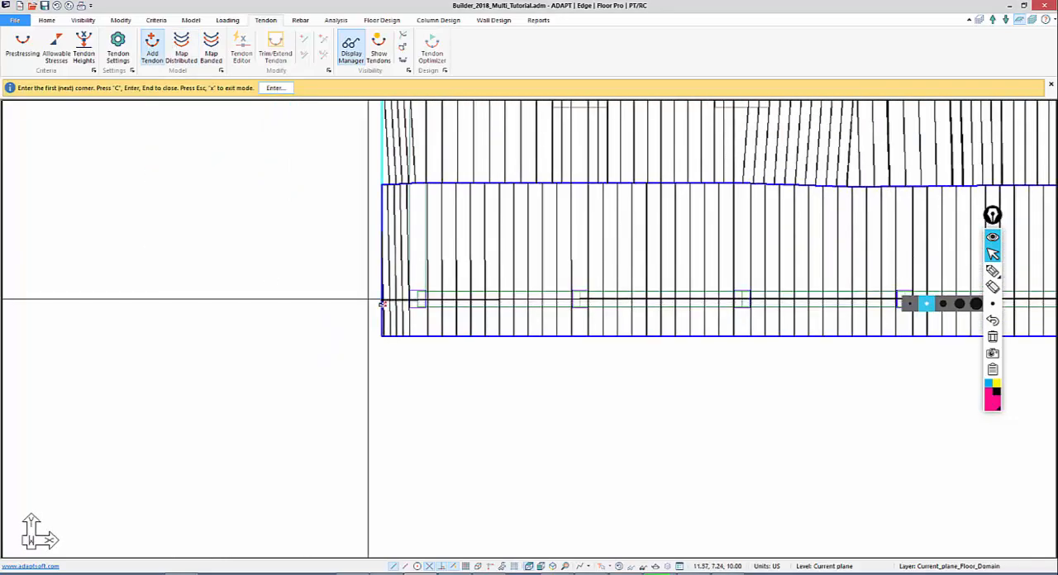
left_click(381, 295)
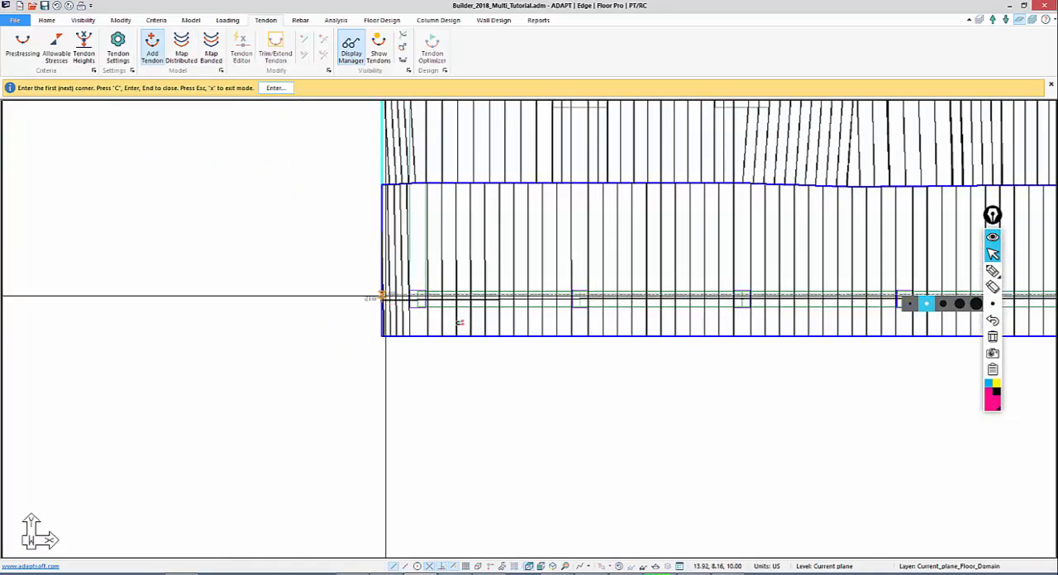
middle_click_drag(361, 333, 131, 268)
scroll(131, 267, "down", 1)
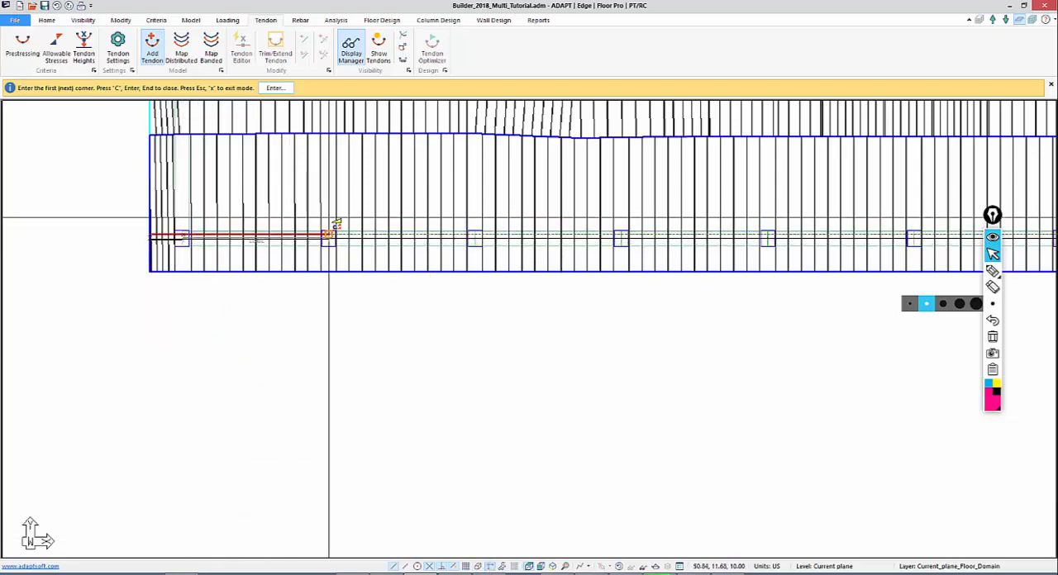
Continue the tendon along the lower beam, placing a point at each interior column
middle_click_drag(491, 227, 389, 220)
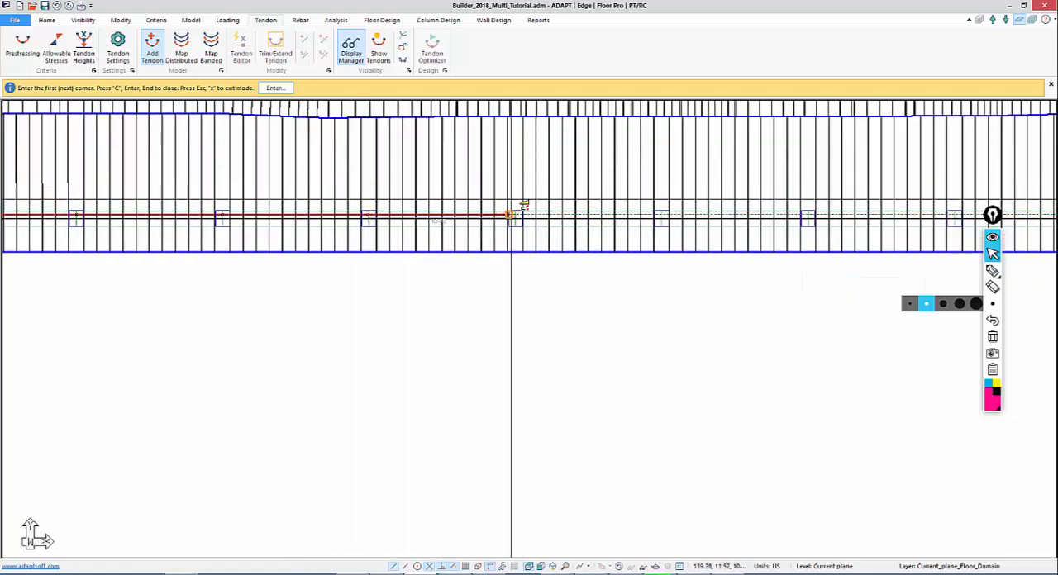
left_click(515, 200)
middle_click_drag(692, 187, 416, 183)
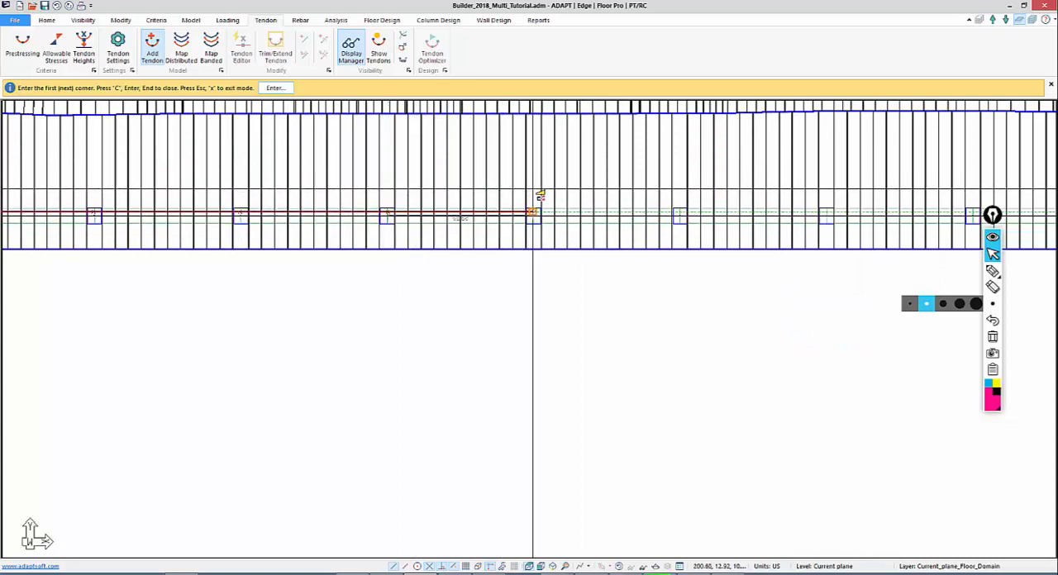
middle_click_drag(657, 194, 354, 184)
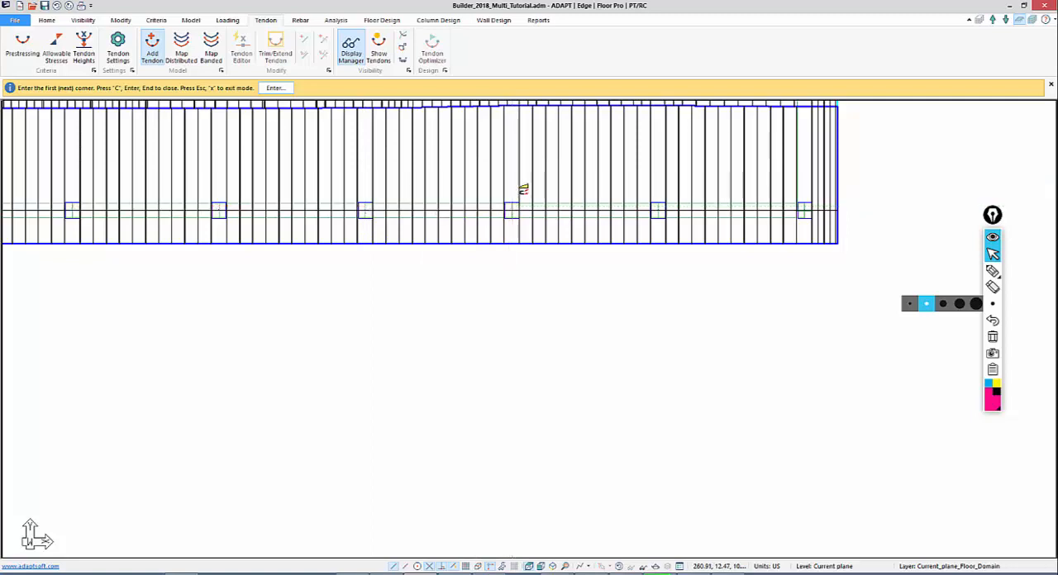
Carry the tendon through the last two columns to the slab's right edge, finish it and exit tendon creation
left_click(658, 206)
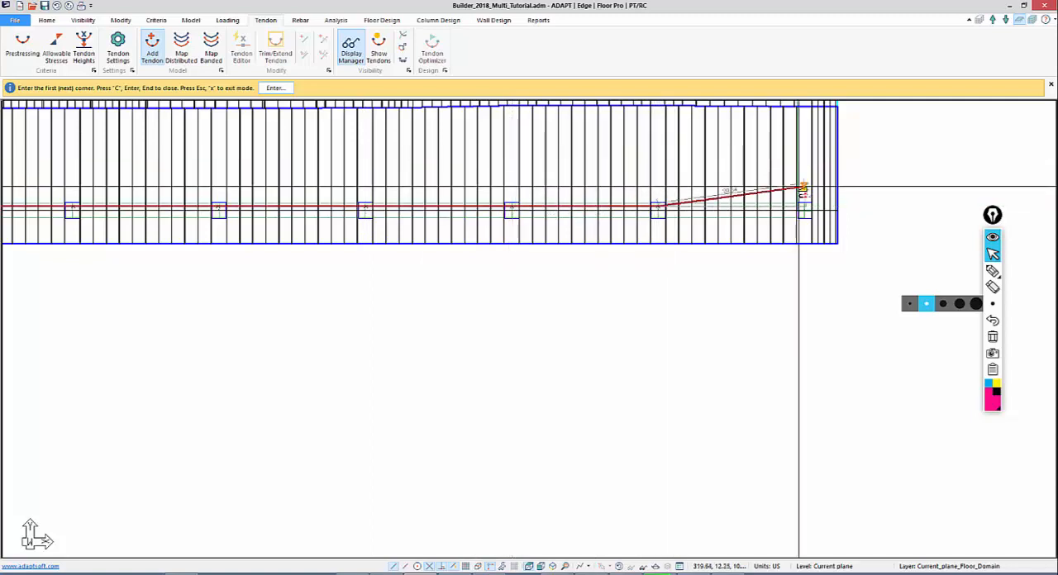
left_click(803, 207)
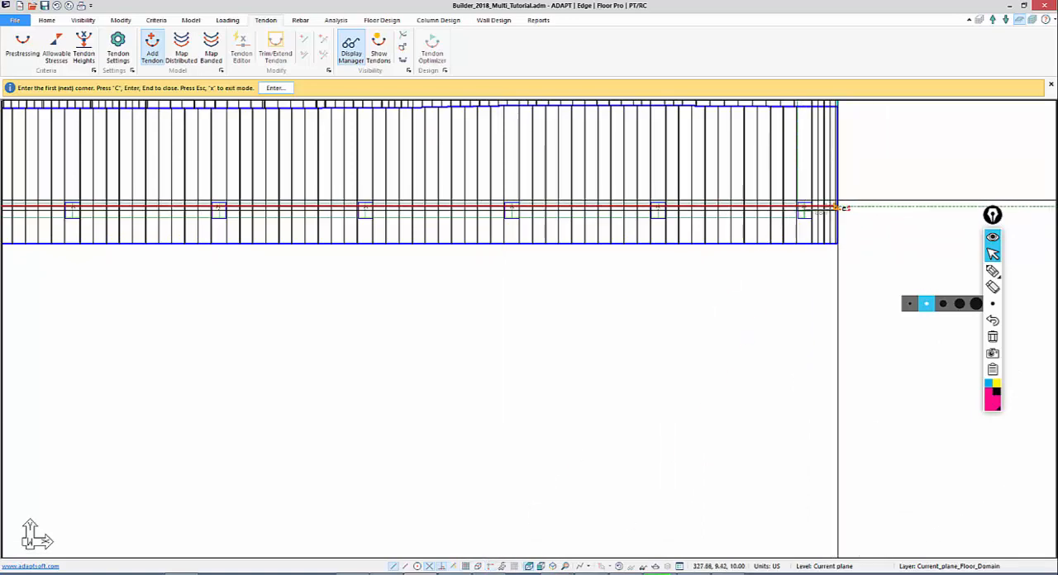
mouse_move(500, 258)
middle_mouse_down()
mouse_move(697, 328)
mouse_move(649, 336)
middle_mouse_up()
scroll(497, 314, "down", 4)
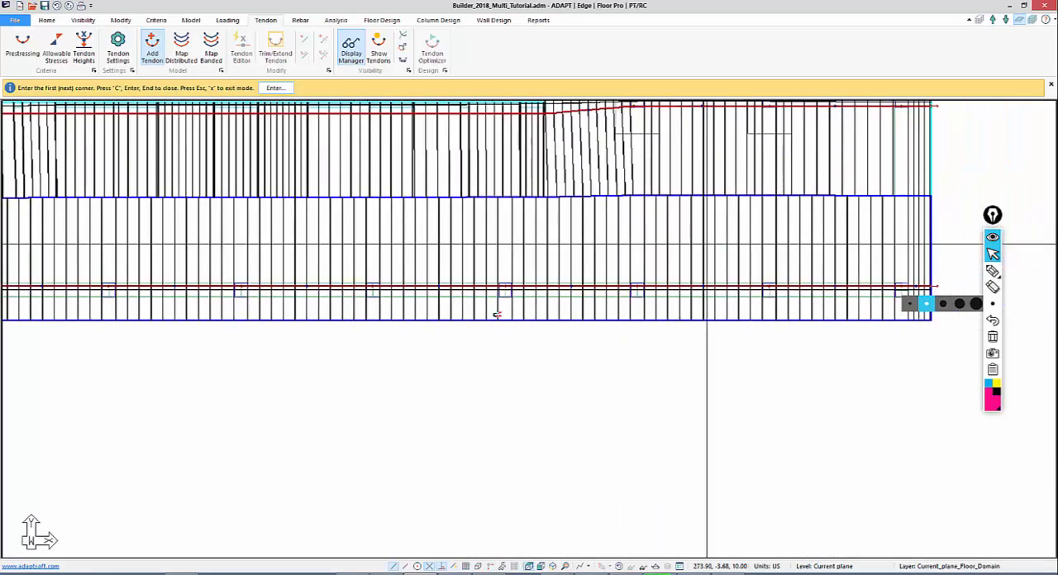
scroll(182, 433, "down", 1)
middle_click_drag(196, 403, 546, 392)
scroll(173, 357, "up", 4)
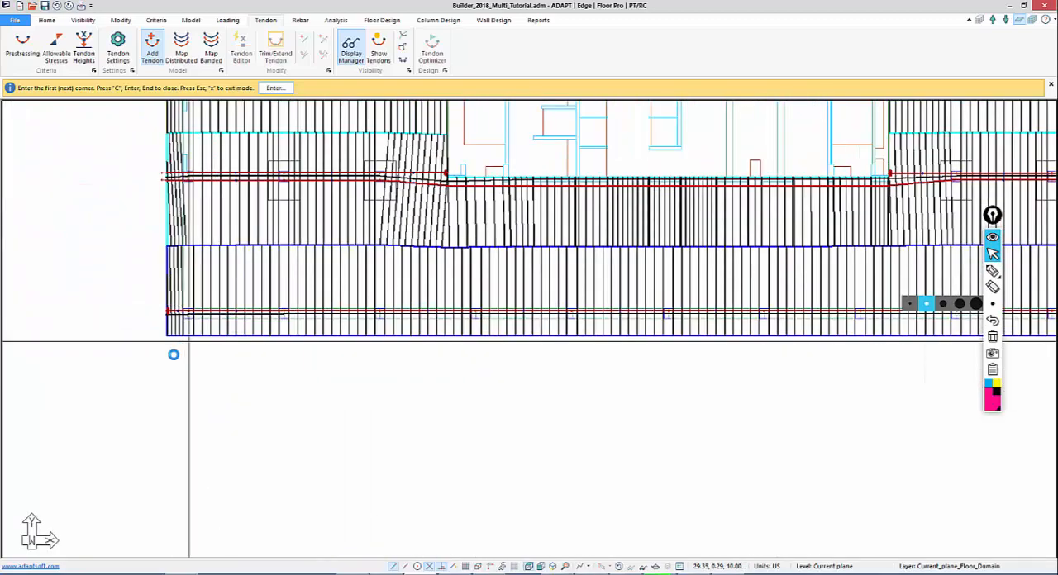
right_click(144, 283)
left_click(172, 292)
In the new tendon's shape properties, make Span 1 Straight and set its last-end top CGS to 4 in
scroll(283, 368, "up", 6)
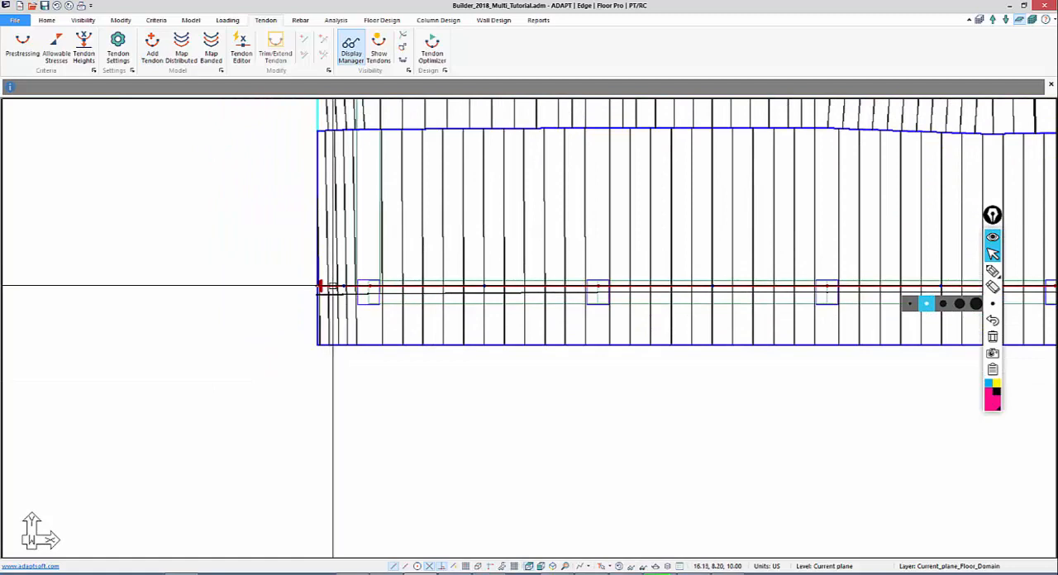
left_click(333, 287)
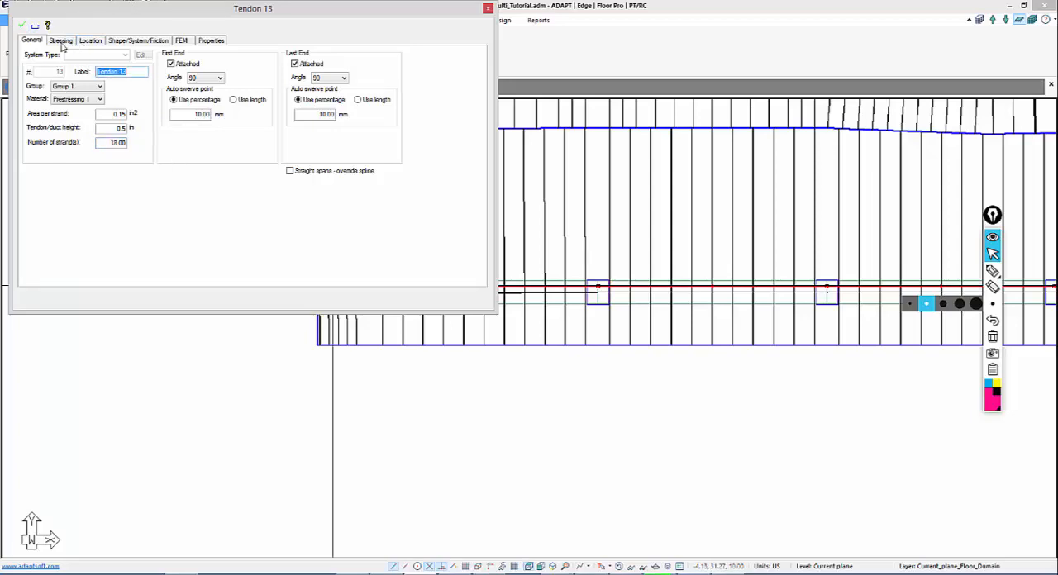
left_click(62, 41)
left_click(129, 41)
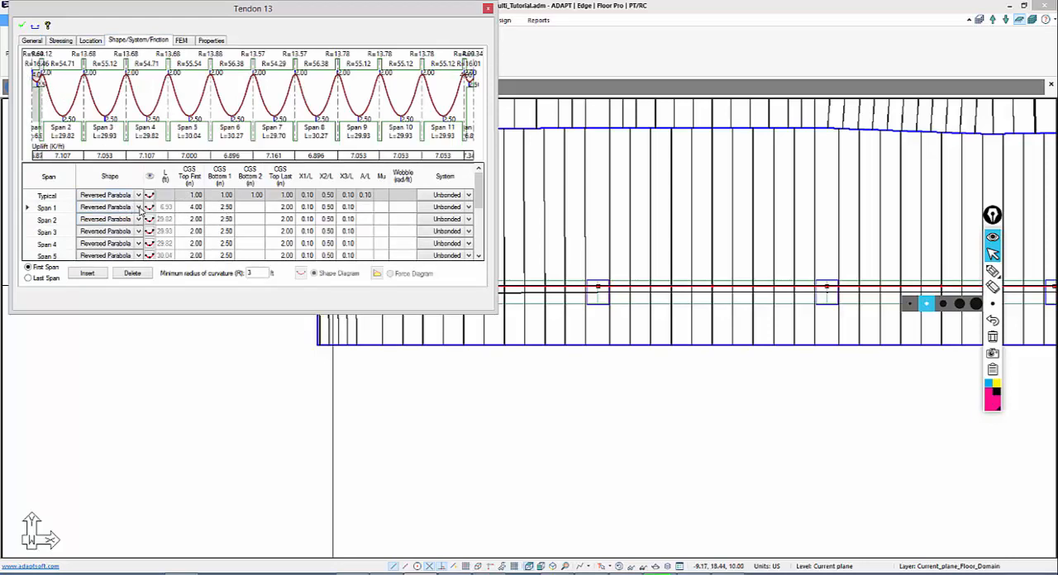
left_click(138, 208)
left_click(121, 263)
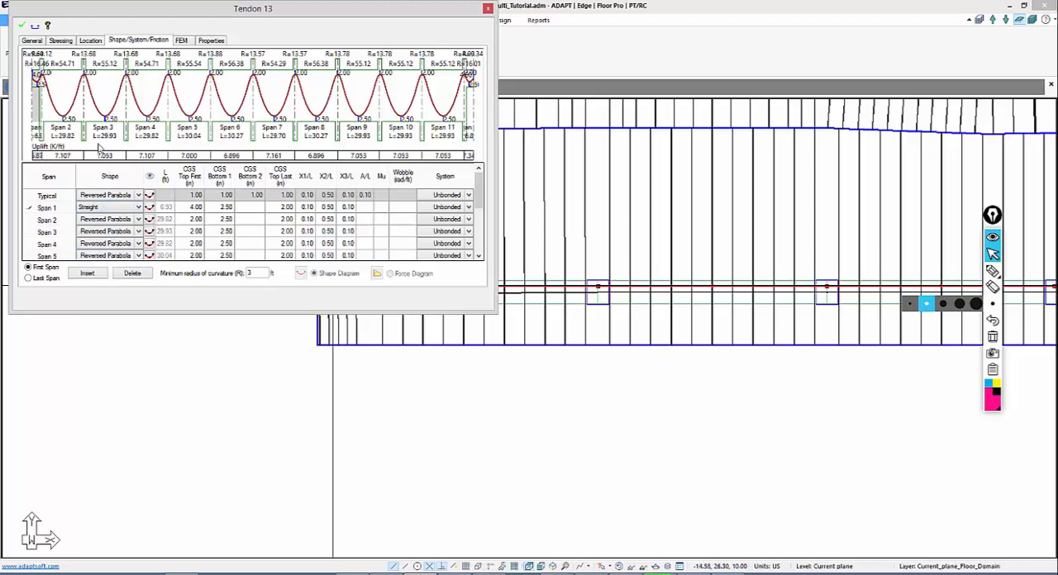
left_click(220, 210)
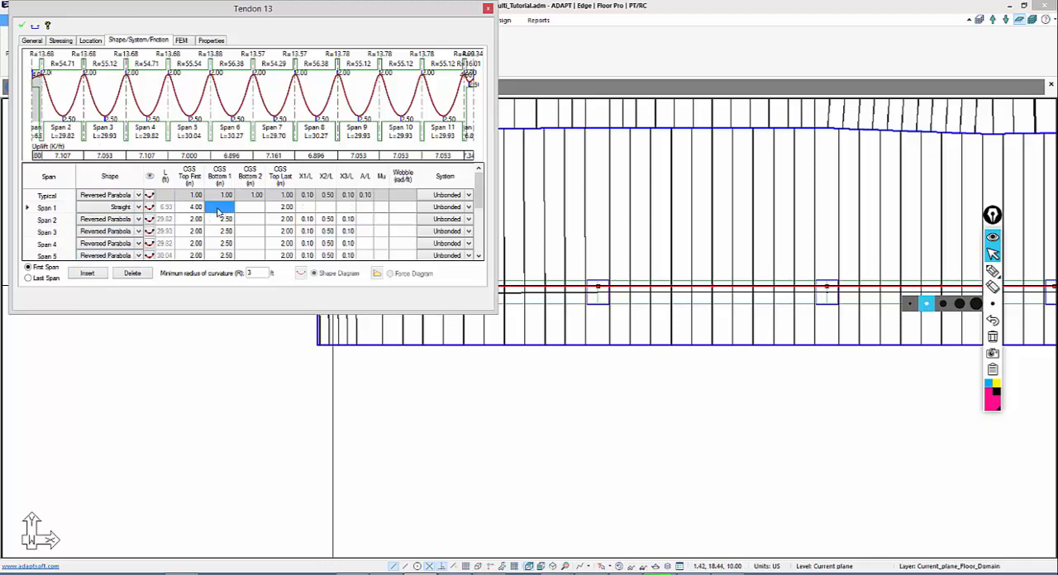
left_click(284, 209)
type("4")
left_click(269, 230)
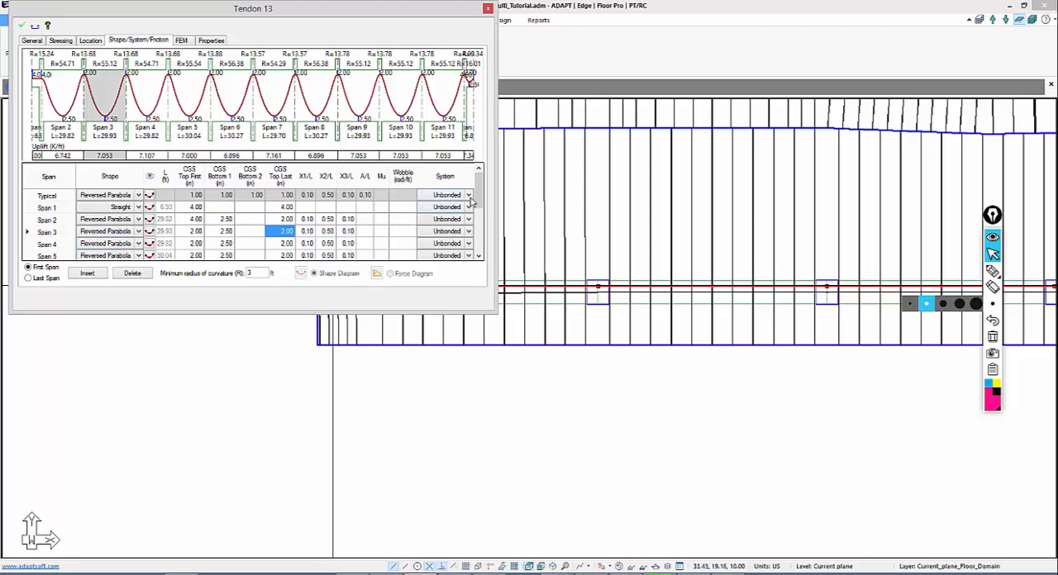
Make Span 12 Straight, set its first-end top CGS to 4 in and apply the tendon changes
left_click_drag(479, 191, 479, 242)
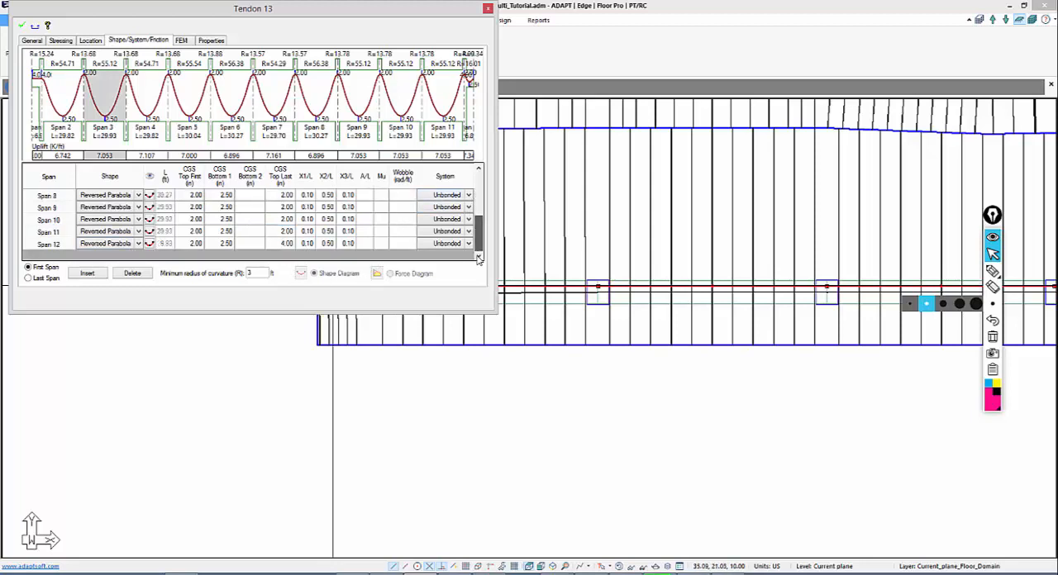
left_click(141, 250)
left_click(139, 245)
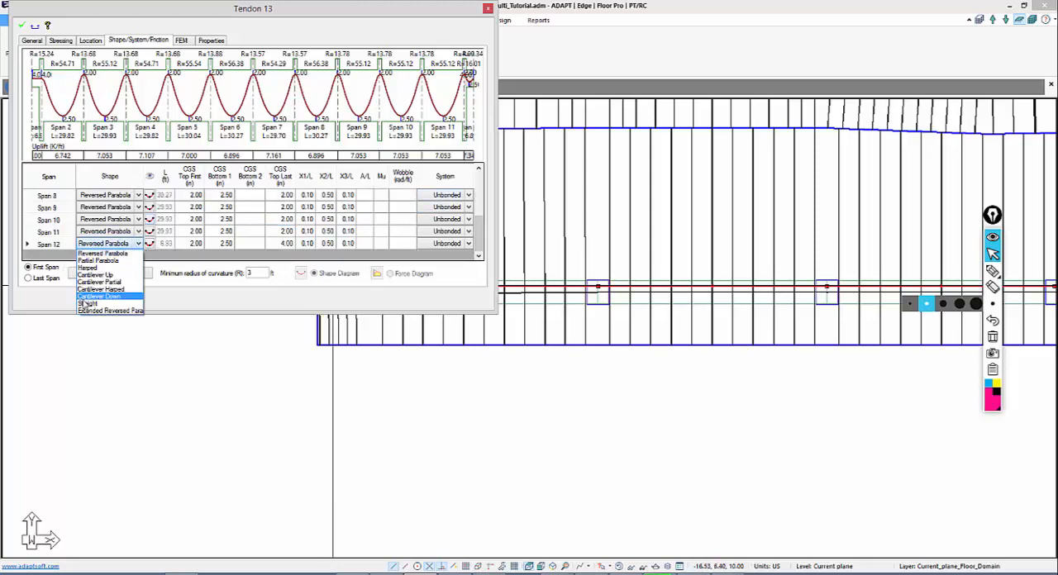
left_click(162, 300)
left_click(191, 244)
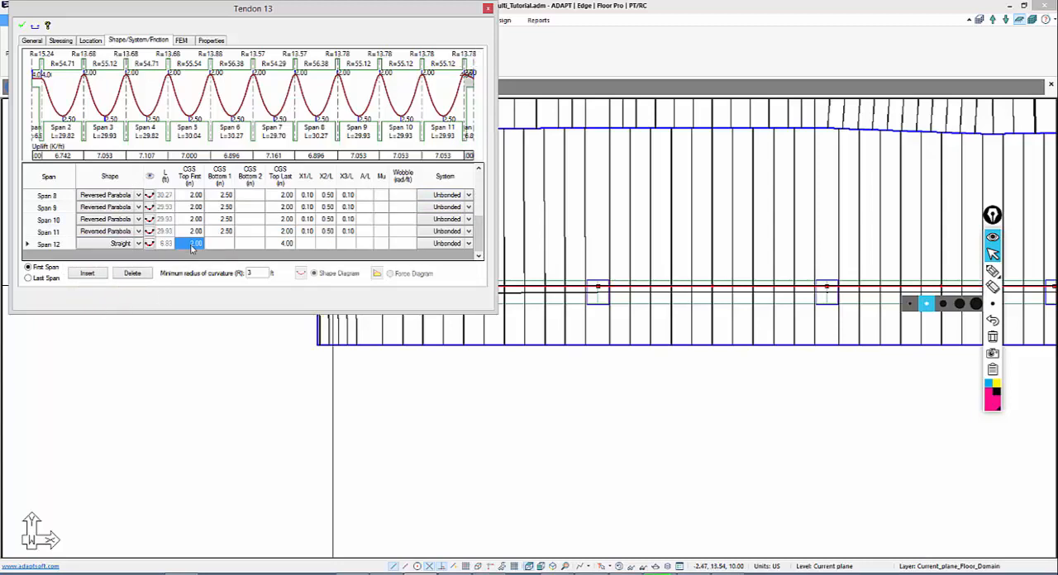
type("4")
left_click(195, 221)
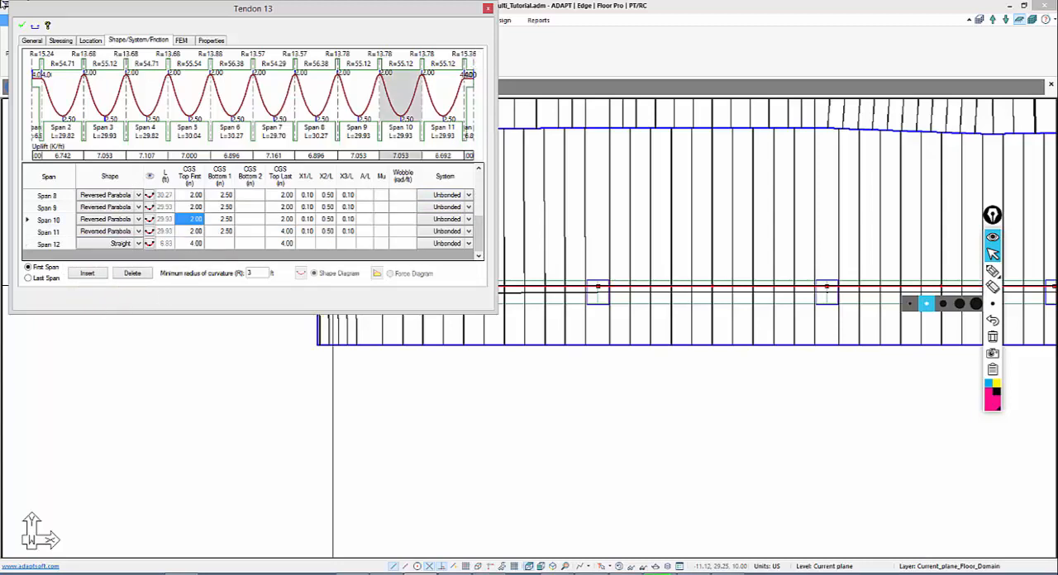
left_click(23, 26)
Set the tendon's stressing to Live at both ends, apply the change and close its properties
left_click(61, 40)
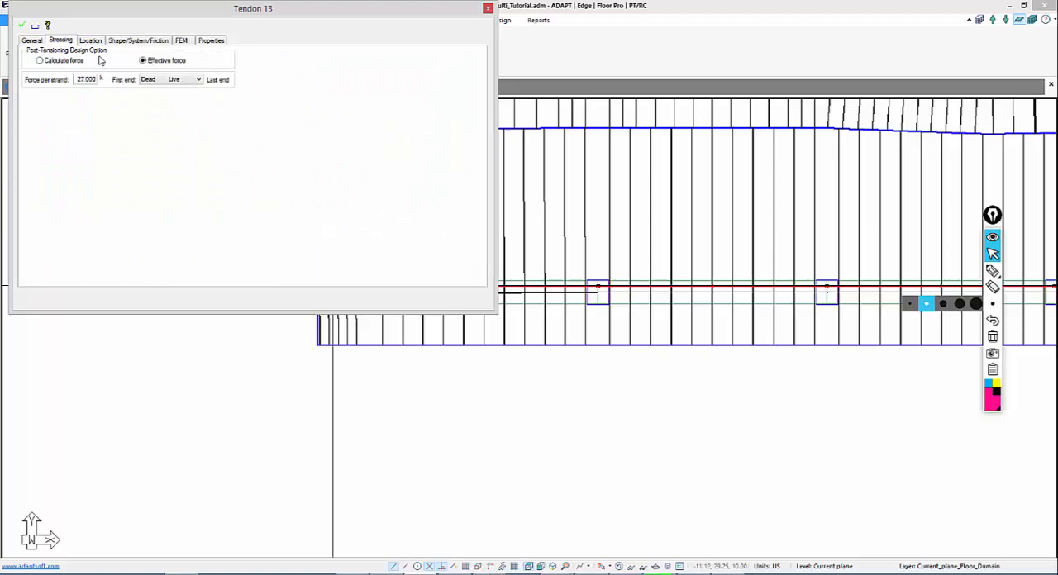
left_click(145, 79)
left_click(154, 94)
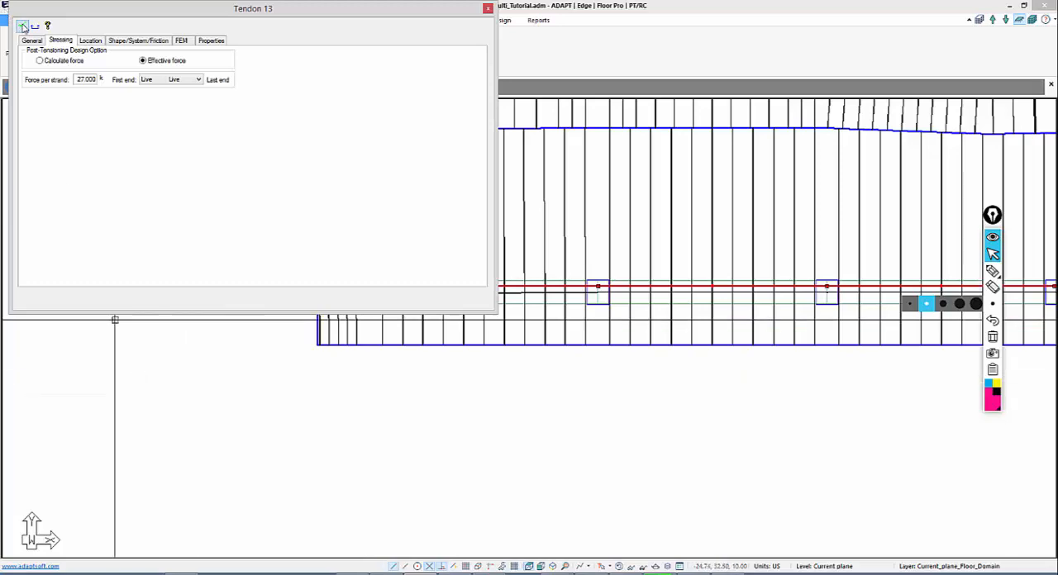
key("Escape")
Display the Y-direction design sections and support line tributaries in place of the X-direction ones, and pick the annotation pen
middle_click_drag(248, 427, 158, 433)
scroll(154, 365, "down", 2)
scroll(154, 366, "down", 2)
scroll(293, 427, "down", 2)
middle_click_drag(450, 466, 93, 432)
scroll(441, 345, "down", 1)
middle_click_drag(412, 282, 480, 328)
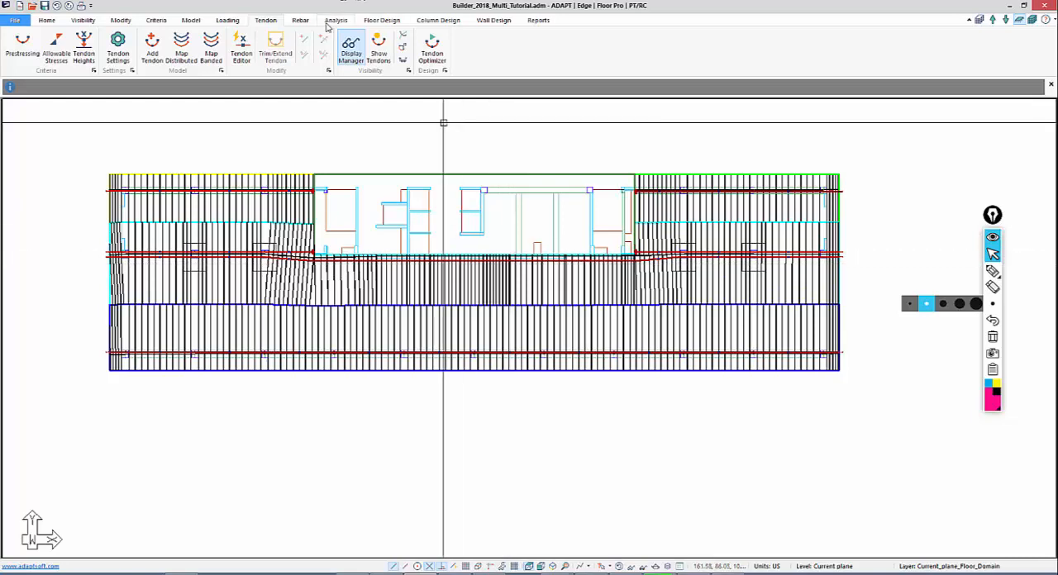
left_click(382, 20)
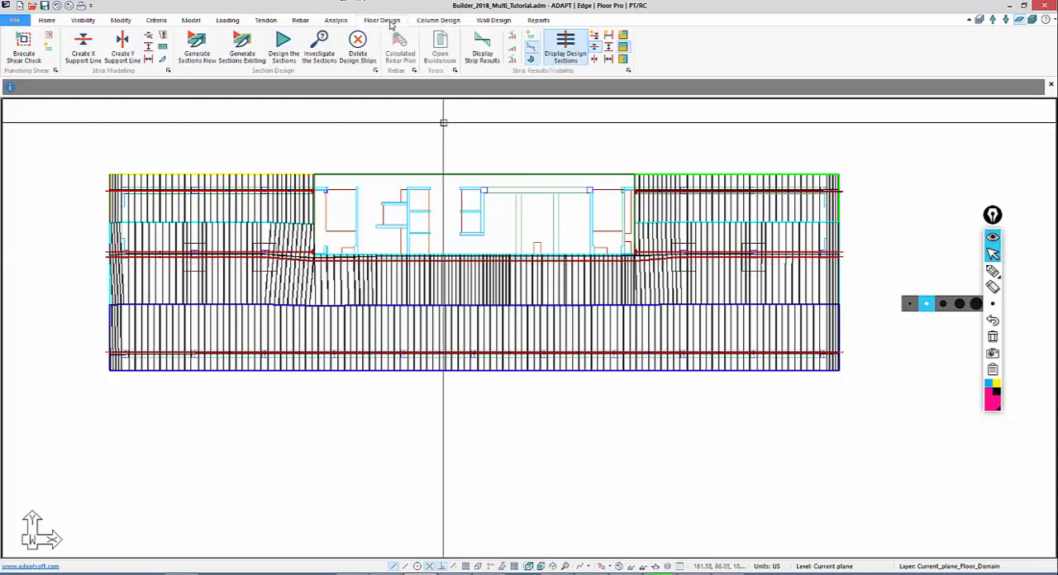
left_click(595, 60)
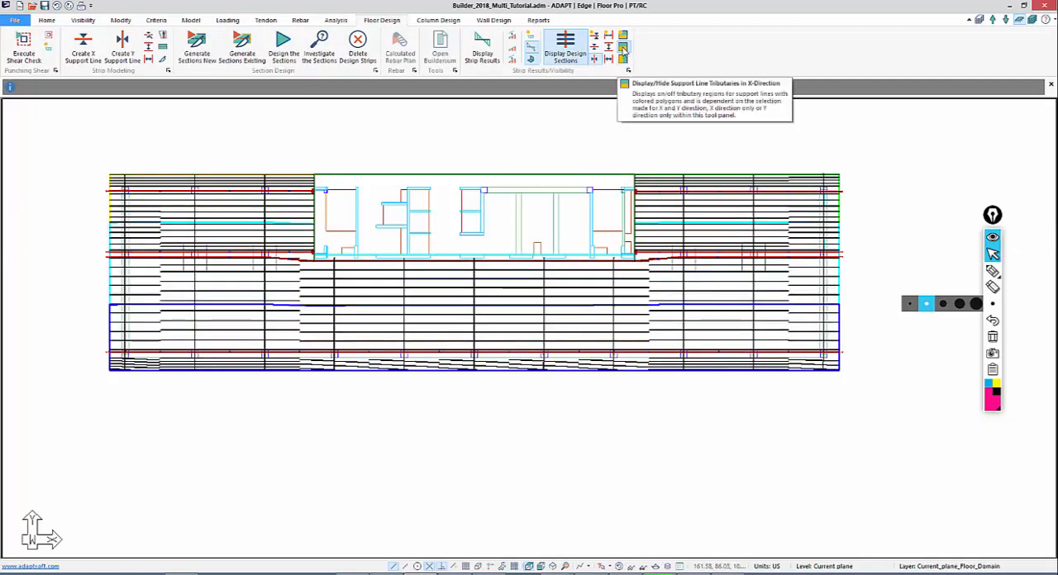
left_click(624, 48)
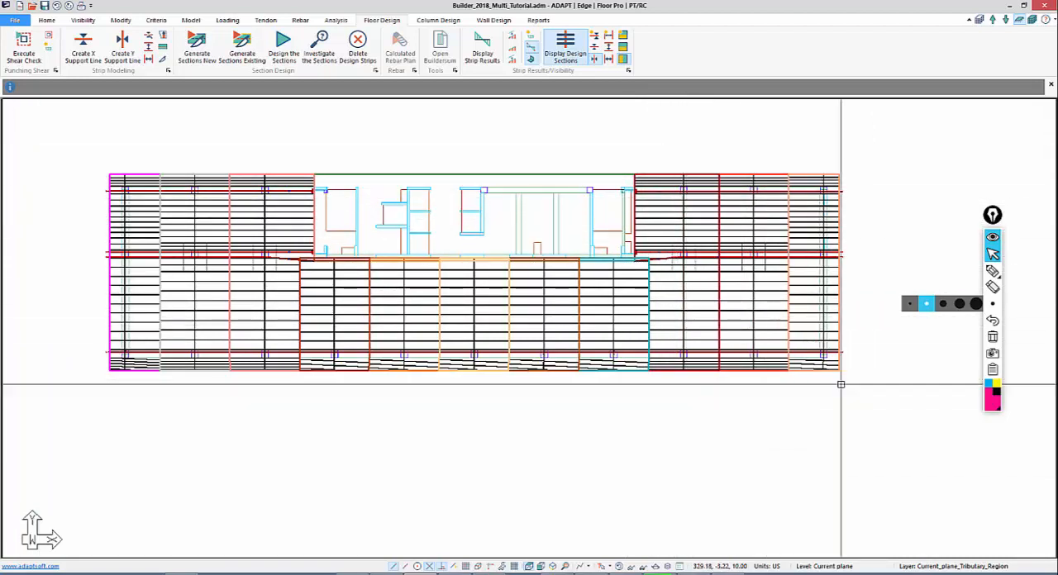
left_click(992, 272)
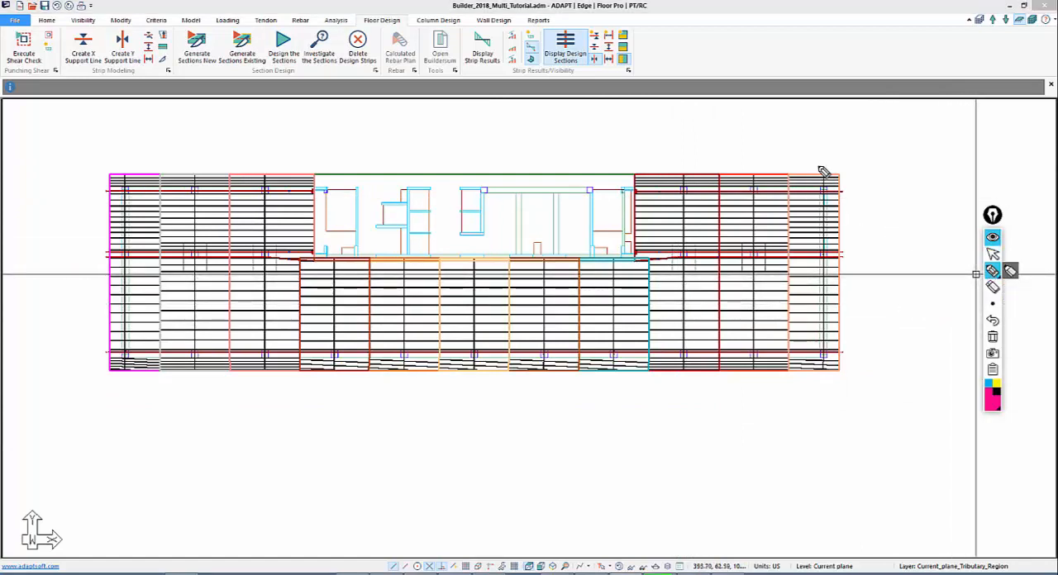
Mark the Y-direction support lines in the two end zones of the slab with the annotation pen
left_click_drag(821, 168, 824, 407)
left_click_drag(746, 157, 759, 289)
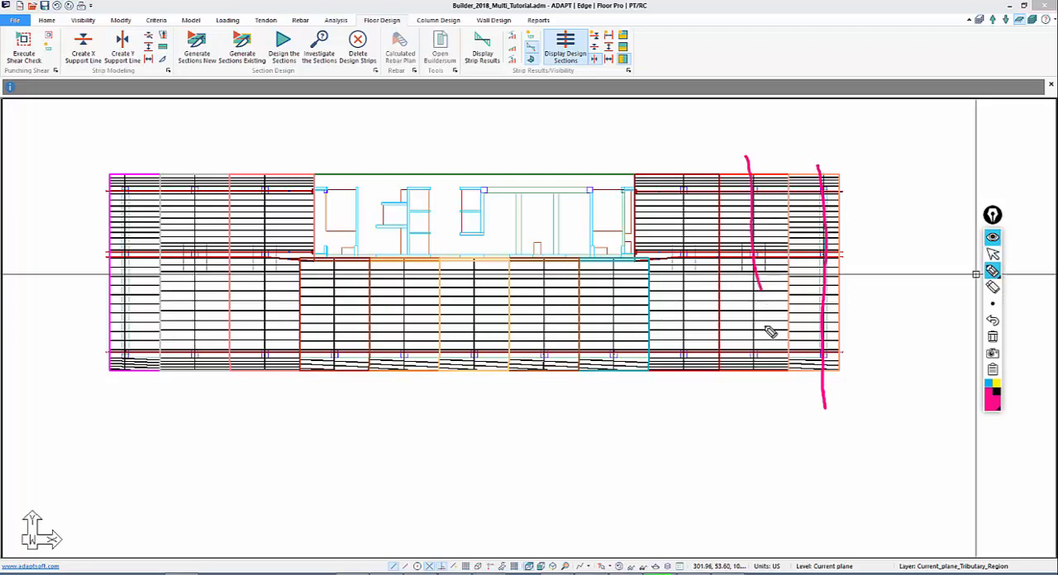
left_click_drag(769, 332, 752, 389)
left_click_drag(686, 164, 685, 414)
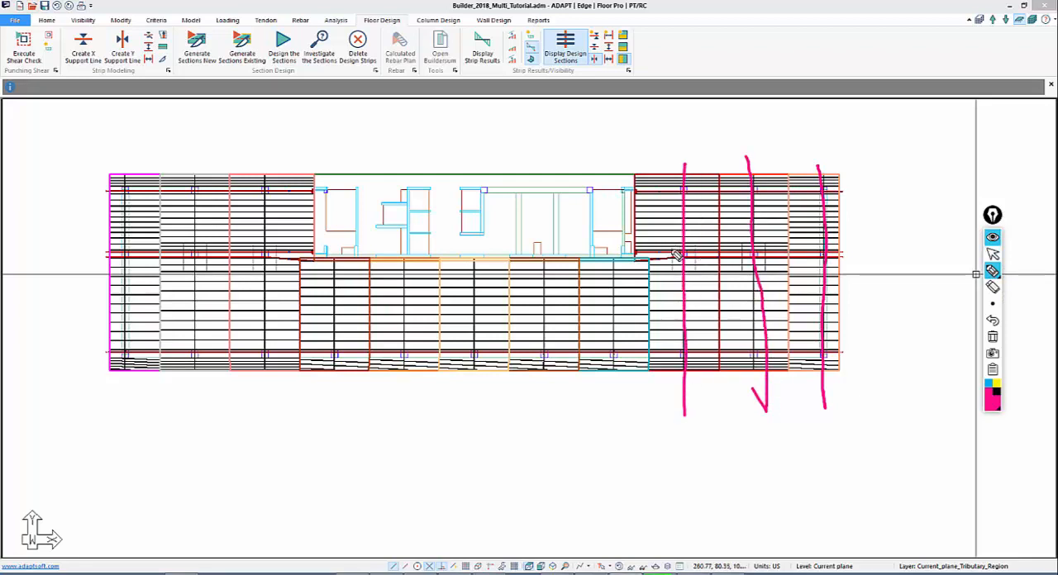
mouse_move(814, 233)
left_mouse_down()
mouse_move(645, 220)
mouse_move(669, 235)
left_mouse_up()
left_click_drag(799, 221, 803, 240)
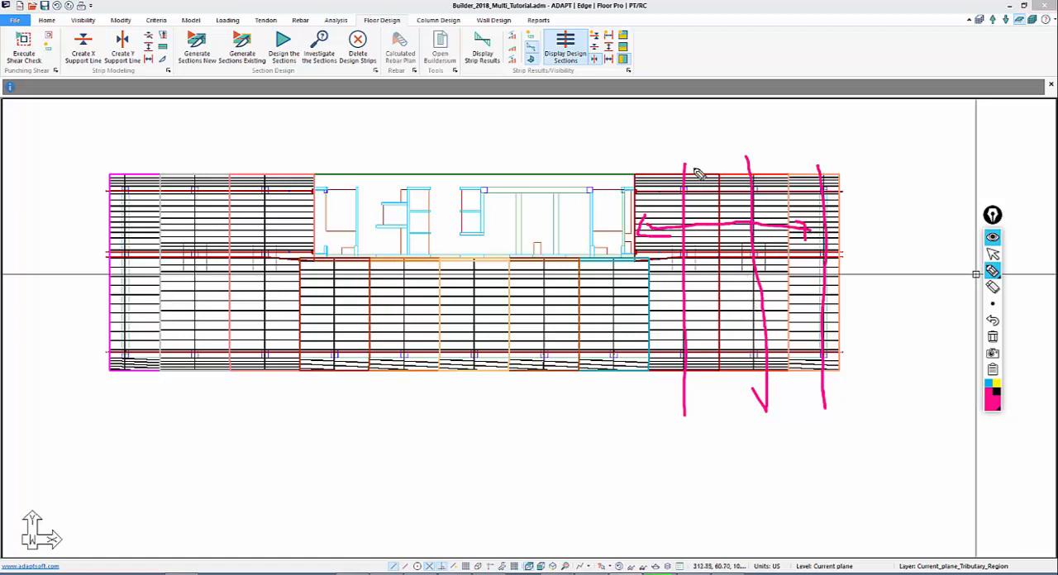
left_click_drag(263, 171, 268, 387)
left_click_drag(198, 173, 196, 417)
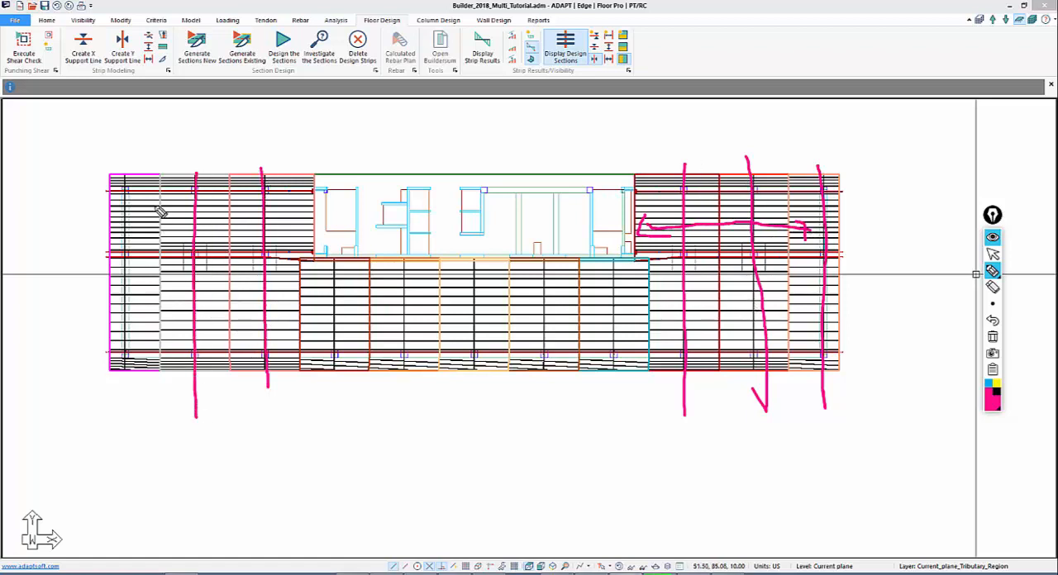
left_click_drag(120, 180, 153, 399)
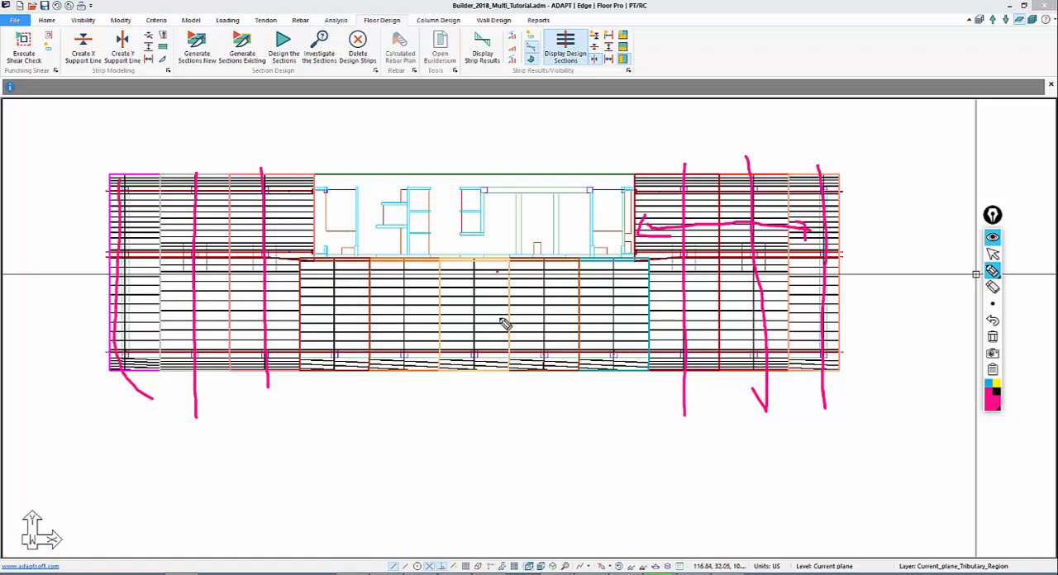
Mark the central strips' tendon layout and number the support lines with the pen, then clear all annotations
mouse_move(496, 271)
left_mouse_down()
mouse_move(502, 370)
mouse_move(488, 284)
left_mouse_up()
mouse_move(310, 296)
left_mouse_down()
mouse_move(485, 312)
mouse_move(641, 306)
mouse_move(625, 338)
mouse_move(331, 316)
mouse_move(340, 320)
left_mouse_up()
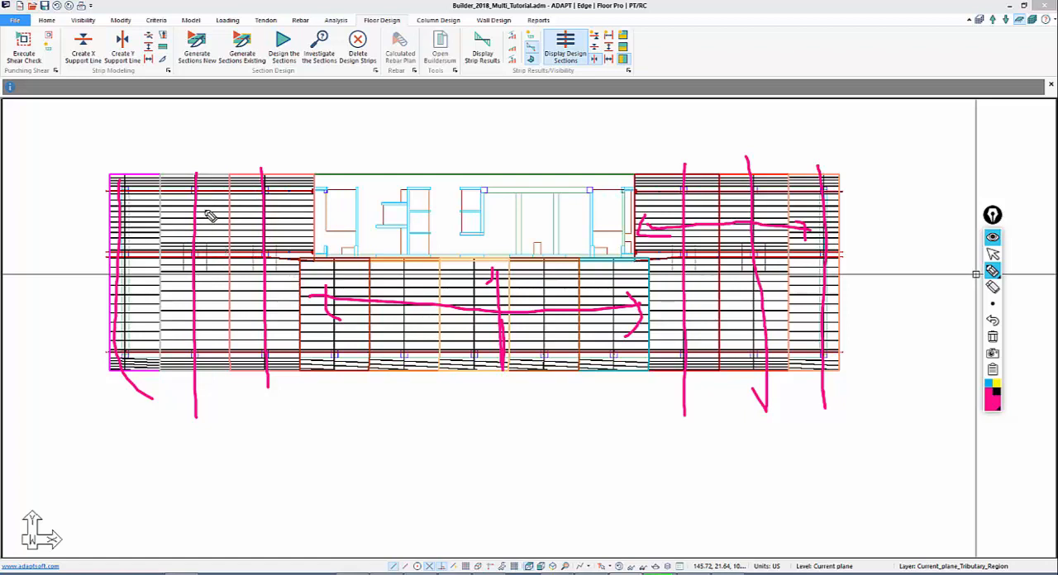
mouse_move(199, 117)
left_mouse_down()
mouse_move(199, 141)
mouse_move(260, 141)
left_mouse_up()
mouse_move(325, 260)
left_mouse_down()
mouse_move(335, 266)
mouse_move(327, 282)
left_mouse_up()
mouse_move(692, 124)
left_mouse_down()
mouse_move(690, 141)
mouse_move(702, 123)
mouse_move(745, 147)
mouse_move(745, 158)
left_mouse_up()
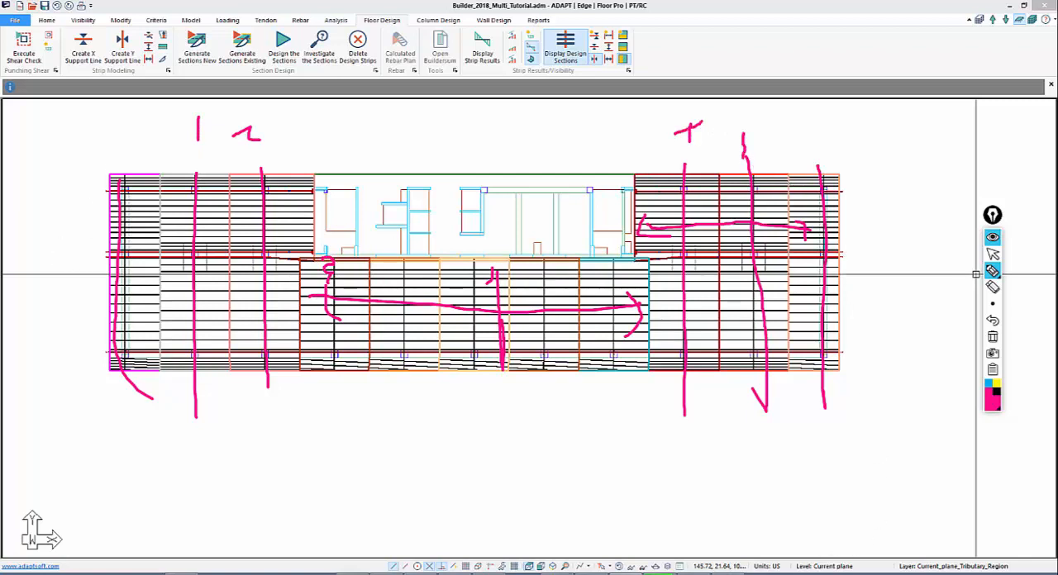
left_click(993, 254)
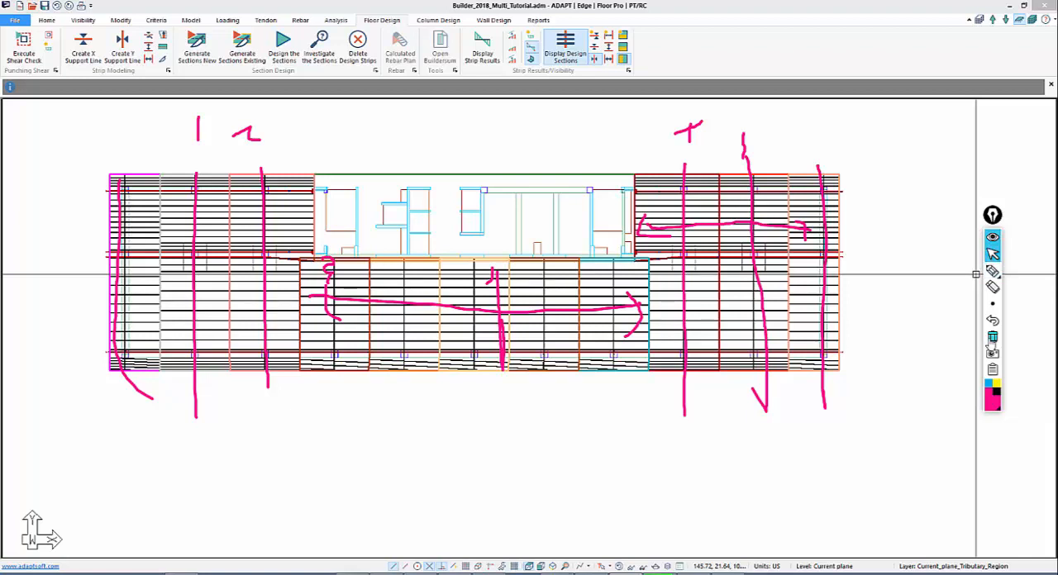
left_click(993, 337)
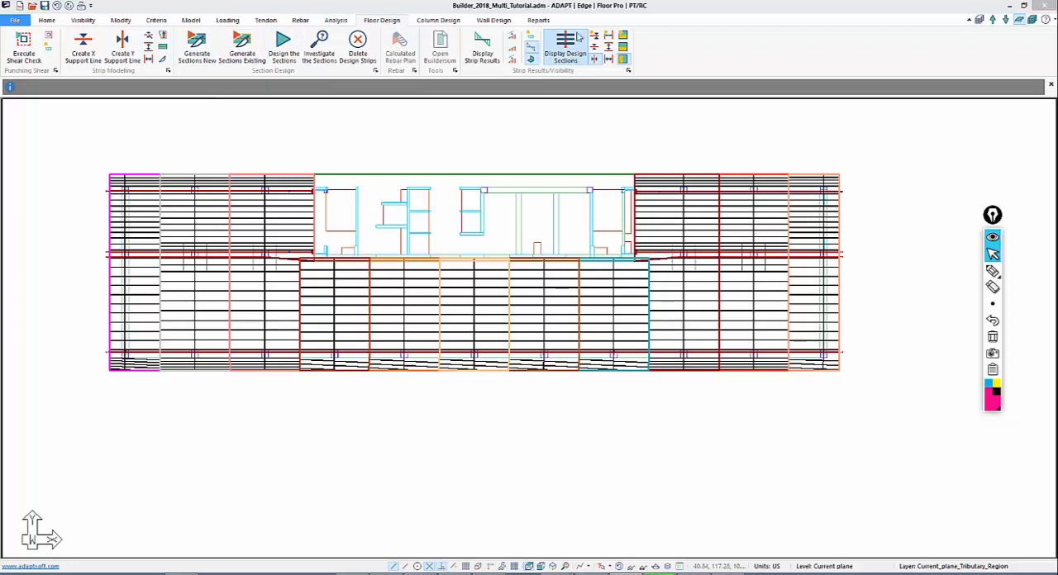
Check the general properties of the banded tendon along the slab's upper-left support line, including its number of strands
left_click(265, 20)
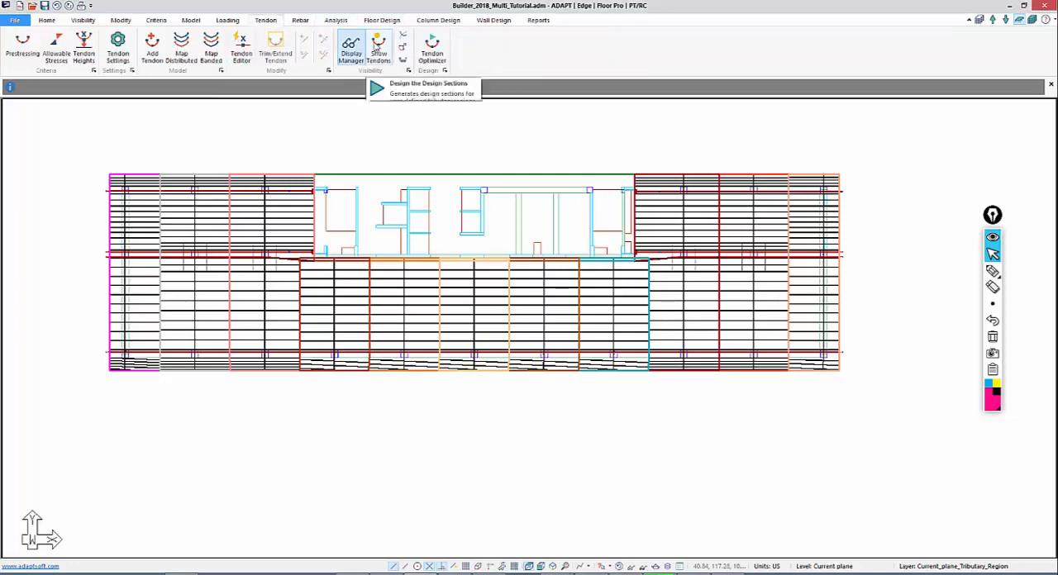
left_click(378, 48)
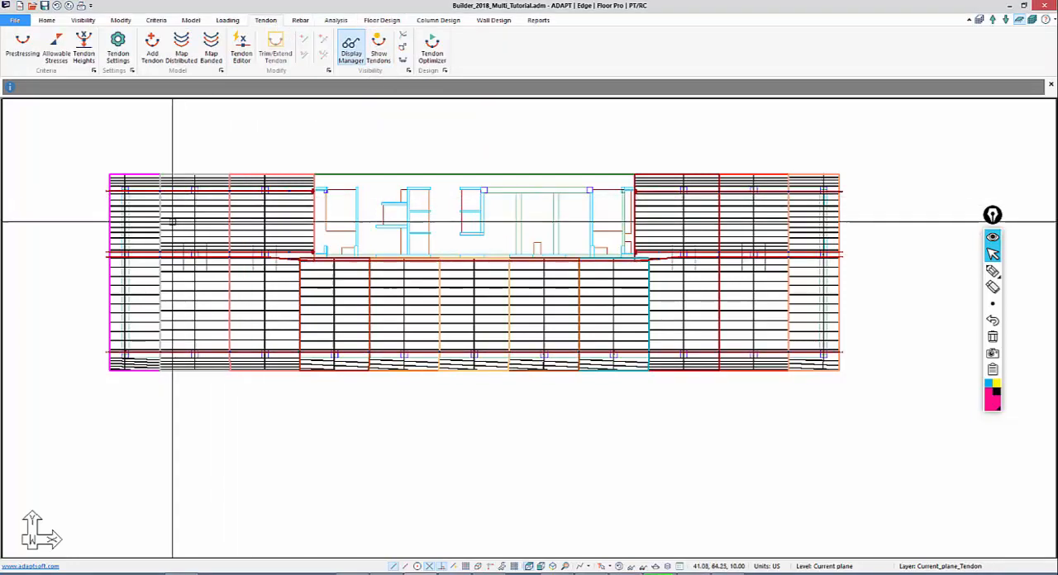
double_click(102, 191)
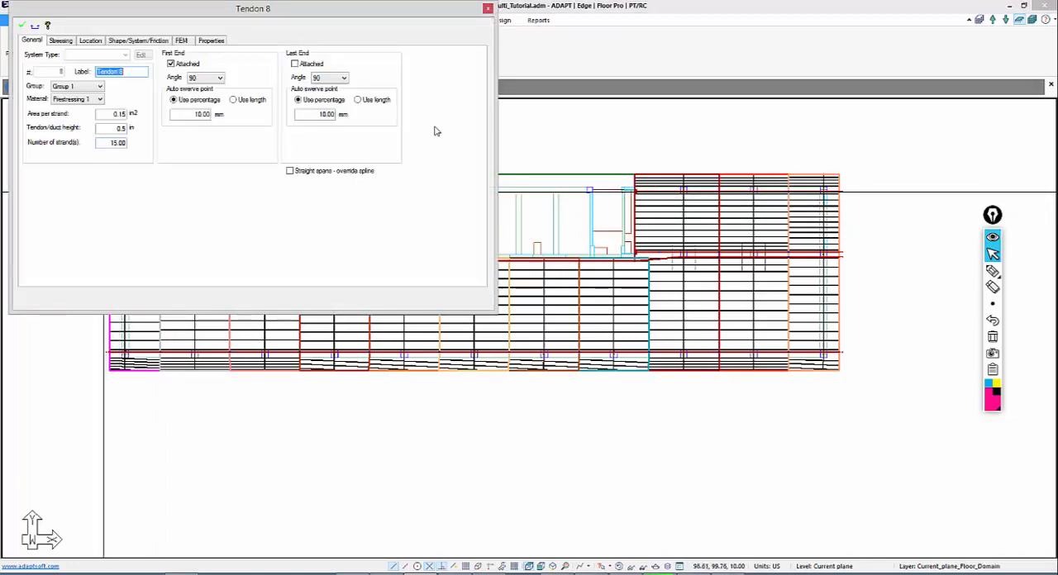
left_click(557, 149)
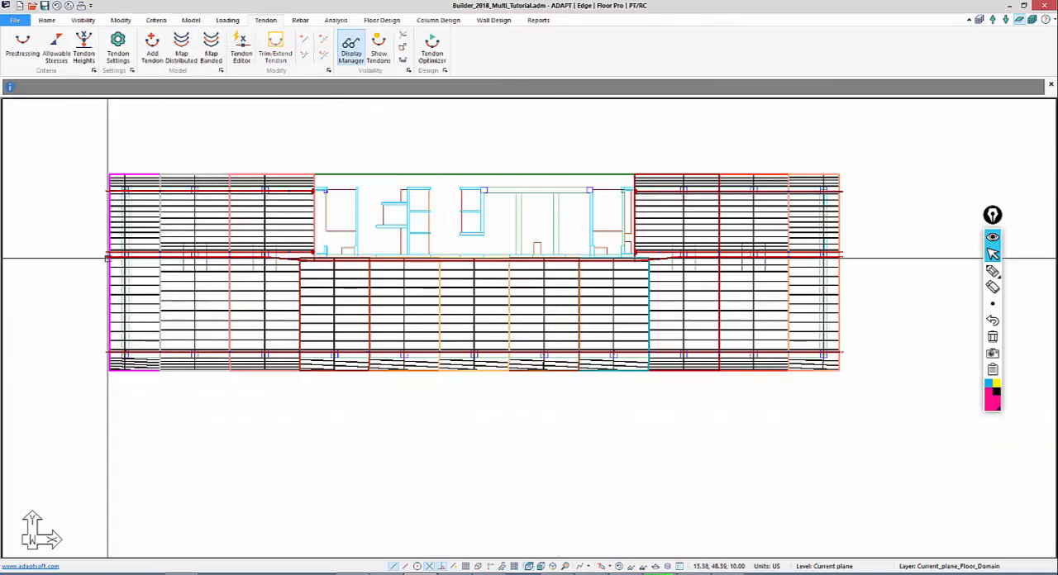
Add a tendon along the leftmost Y-direction support line, from the slab's bottom edge through the column lines to its top edge
middle_click_drag(57, 248, 155, 258)
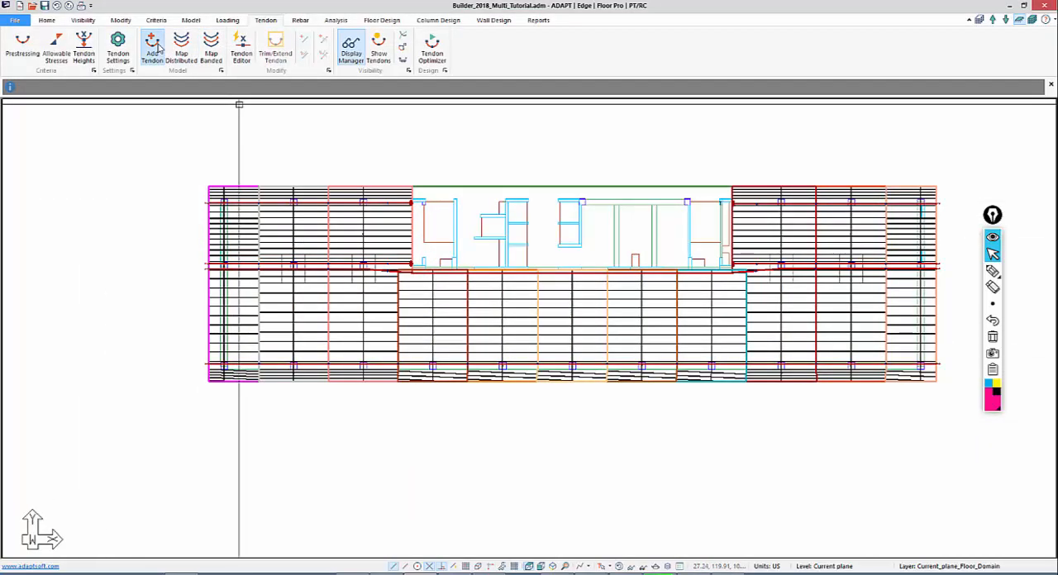
left_click(154, 47)
scroll(232, 385, "up", 5)
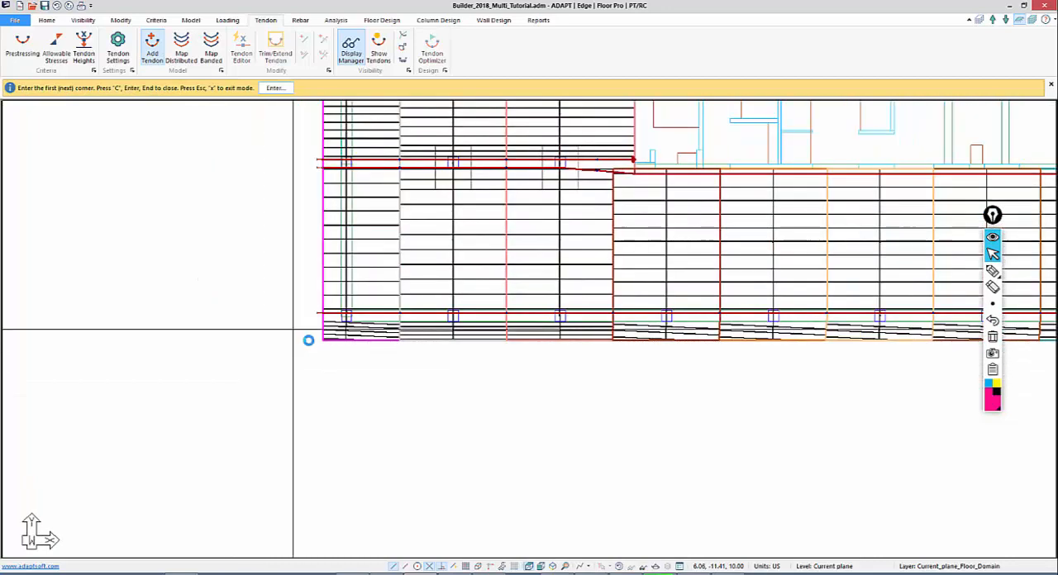
scroll(293, 329, "up", 2)
middle_click_drag(293, 329, 337, 341)
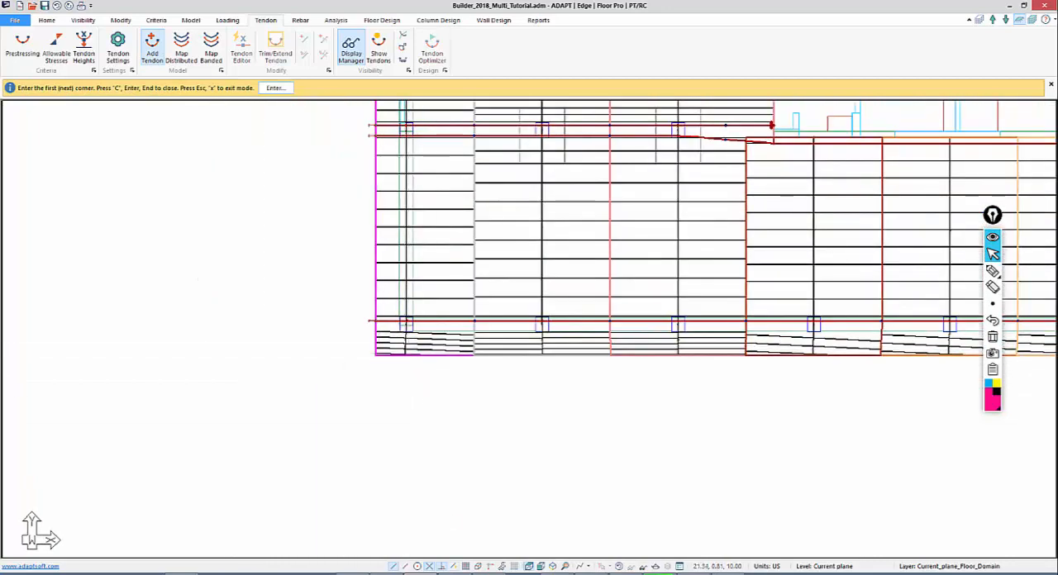
left_click(409, 356)
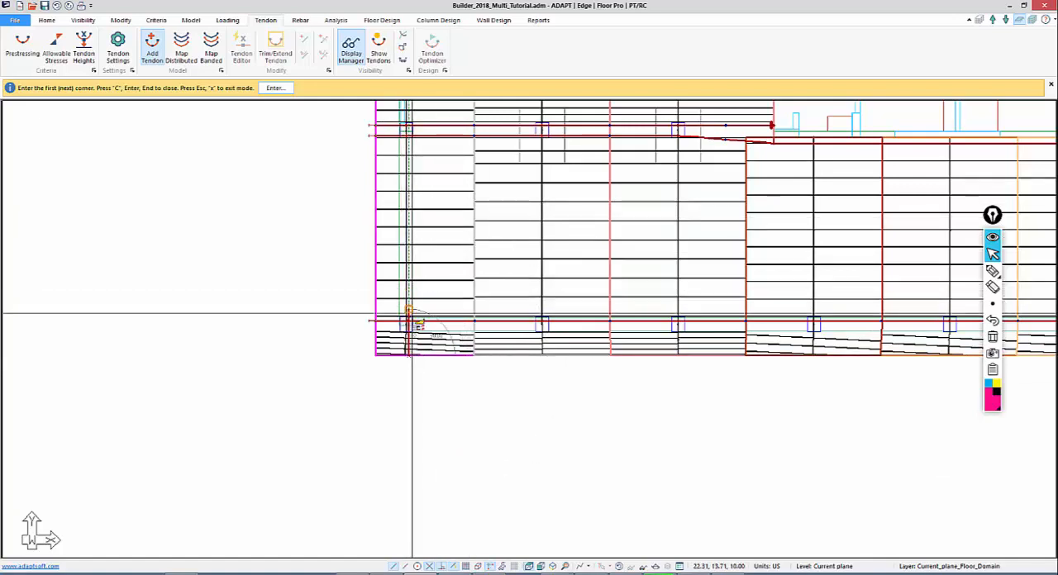
left_click(410, 320)
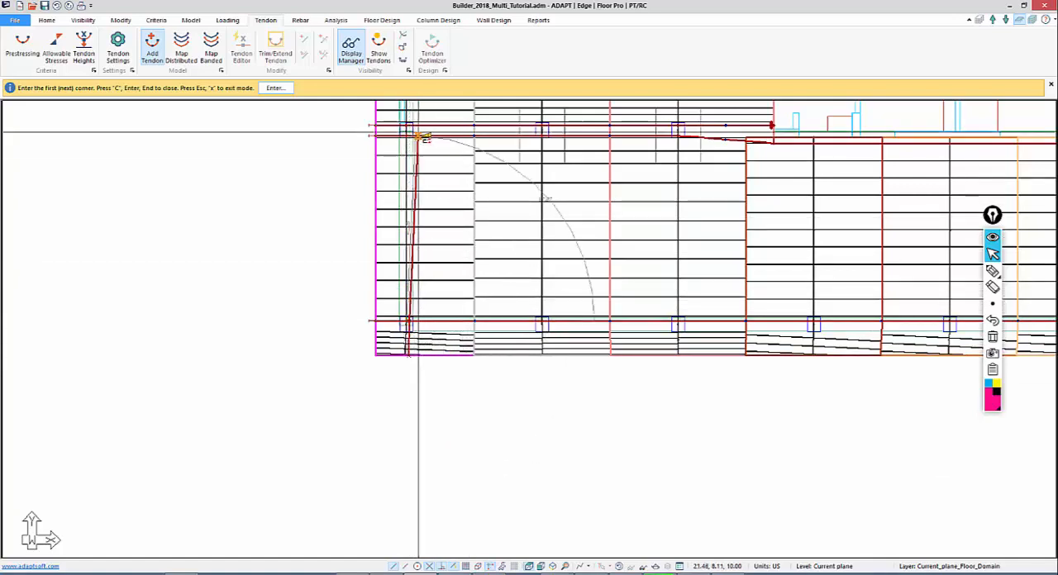
middle_click_drag(424, 173, 416, 377)
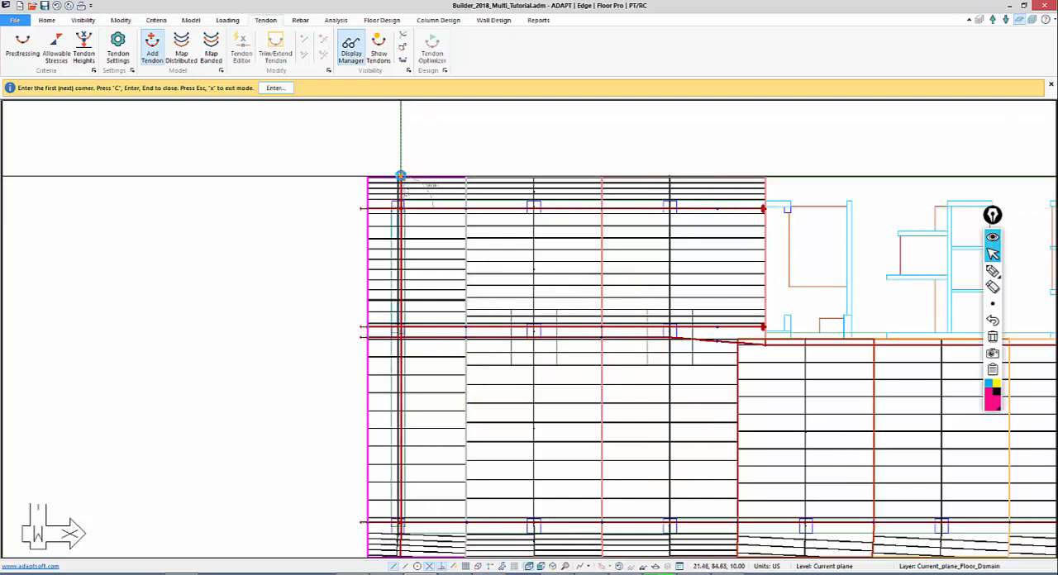
right_click(341, 131)
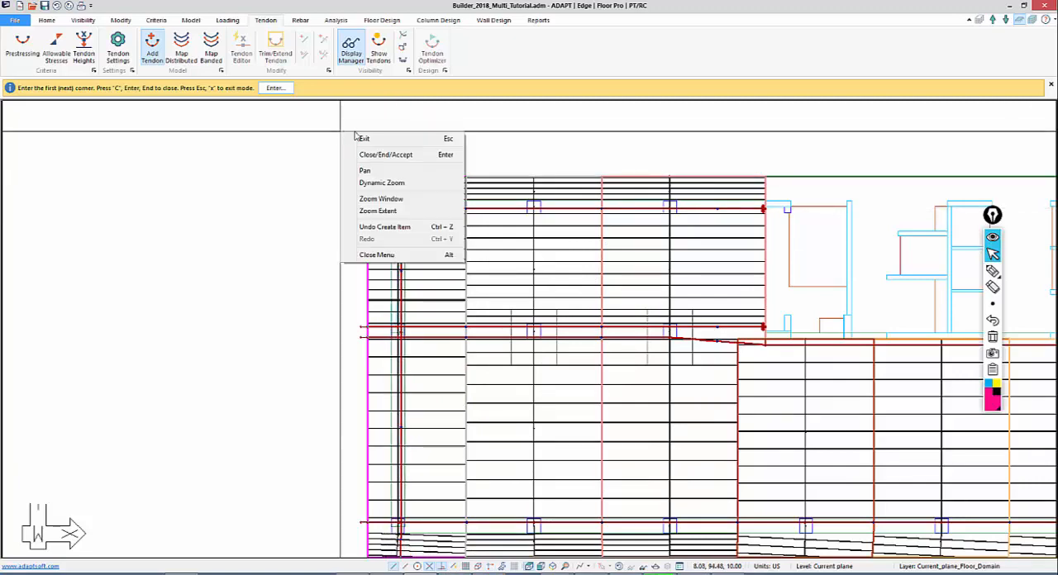
left_click(363, 139)
Set the new Y-direction tendon's stressing to Dead at the first end and Live at the last end
middle_click_drag(379, 304, 358, 184)
scroll(380, 446, "down", 1)
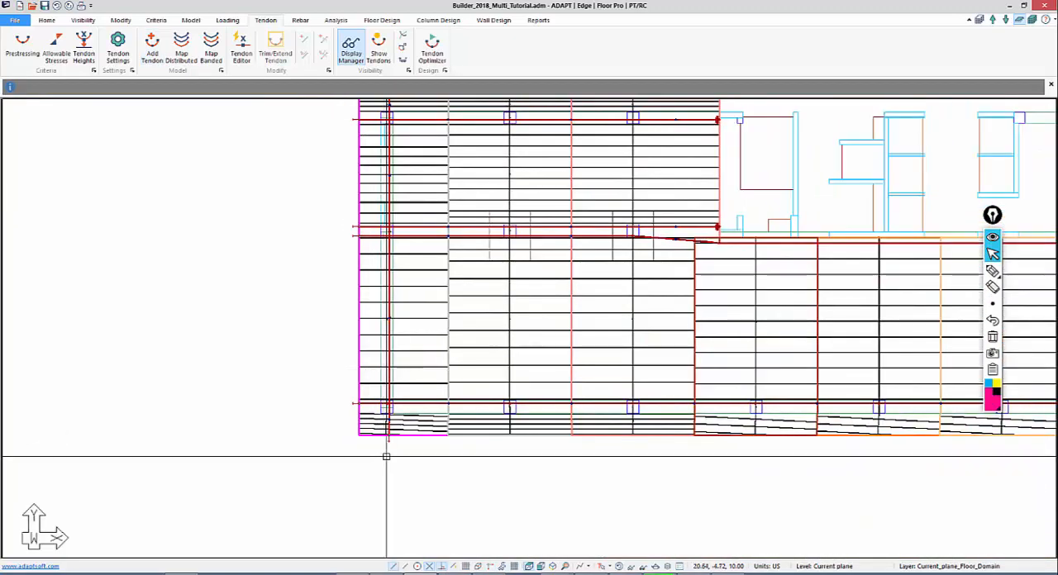
double_click(388, 445)
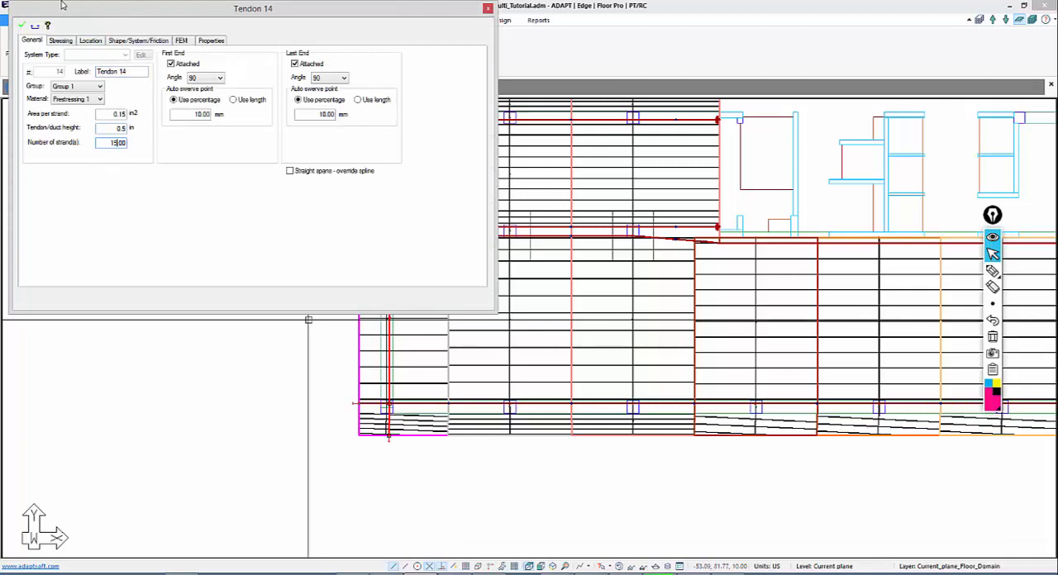
left_click(61, 41)
left_click(150, 83)
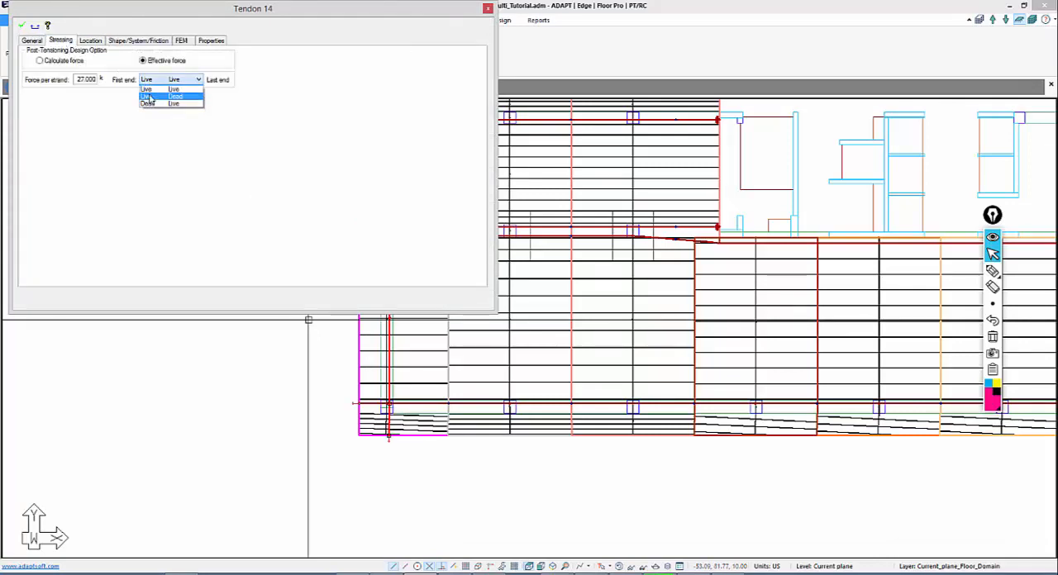
left_click(150, 99)
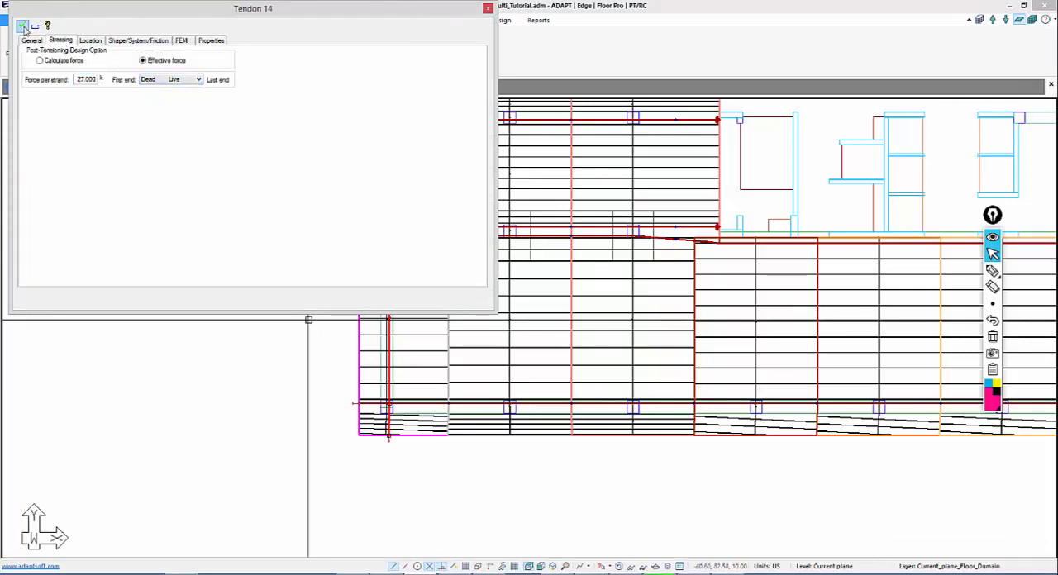
In the tendon's shape properties, make Span 1 Straight and set its last-end top CGS to 4 in
left_click(120, 41)
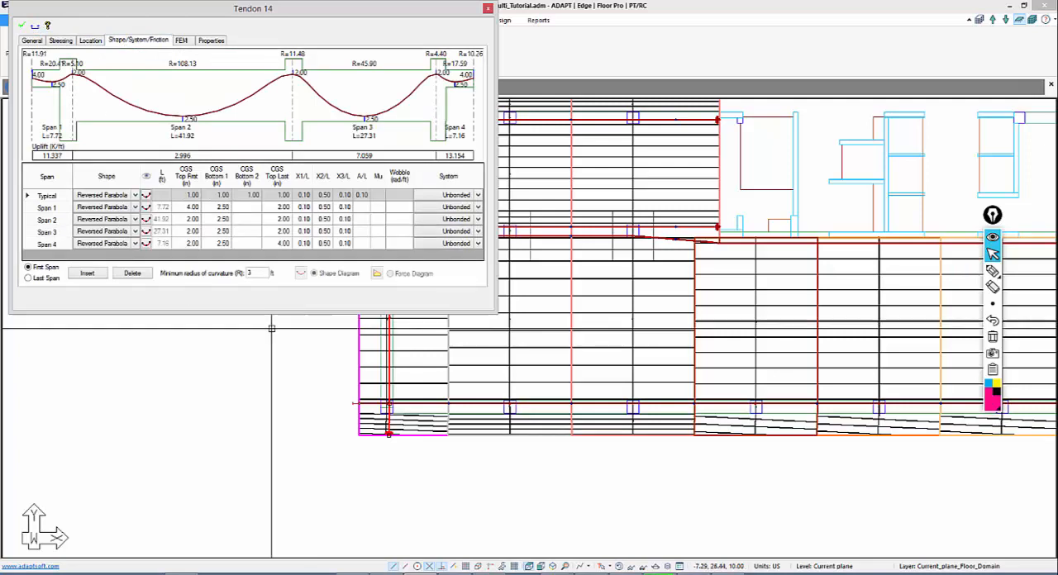
left_click(135, 206)
left_click(135, 206)
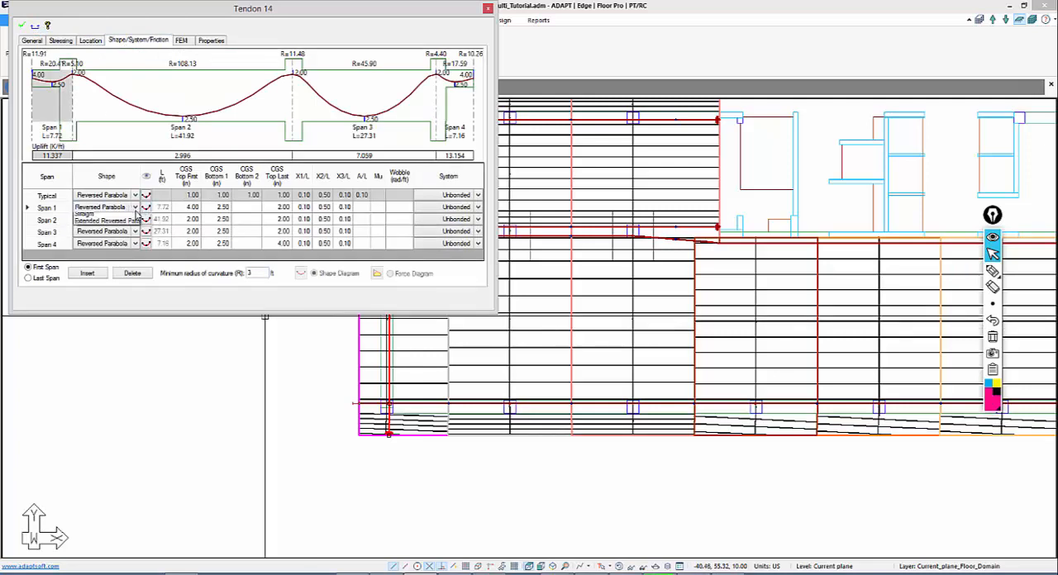
left_click(99, 273)
left_click(243, 212)
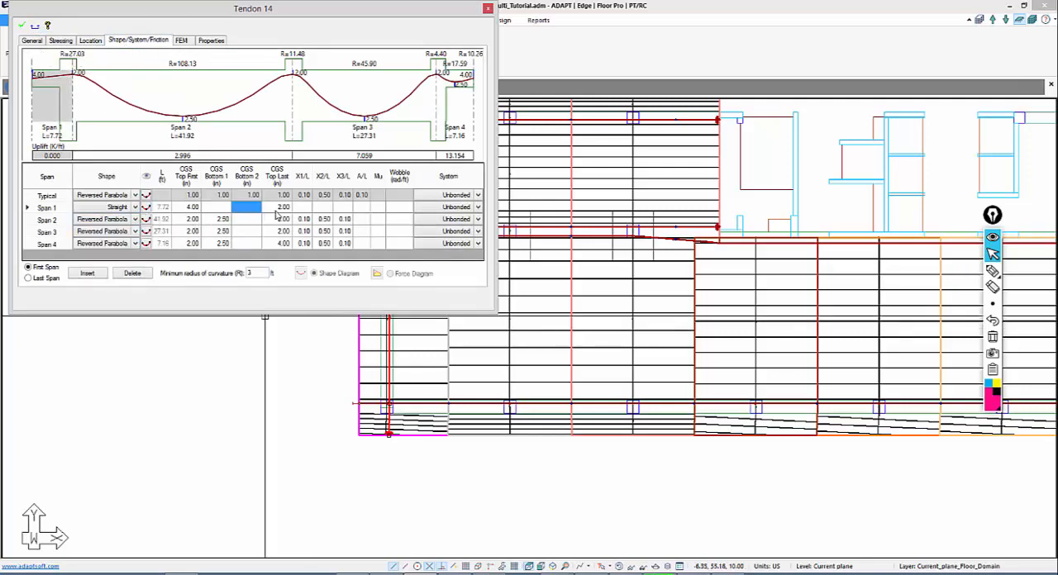
left_click(276, 211)
key("Delete")
left_click(276, 232)
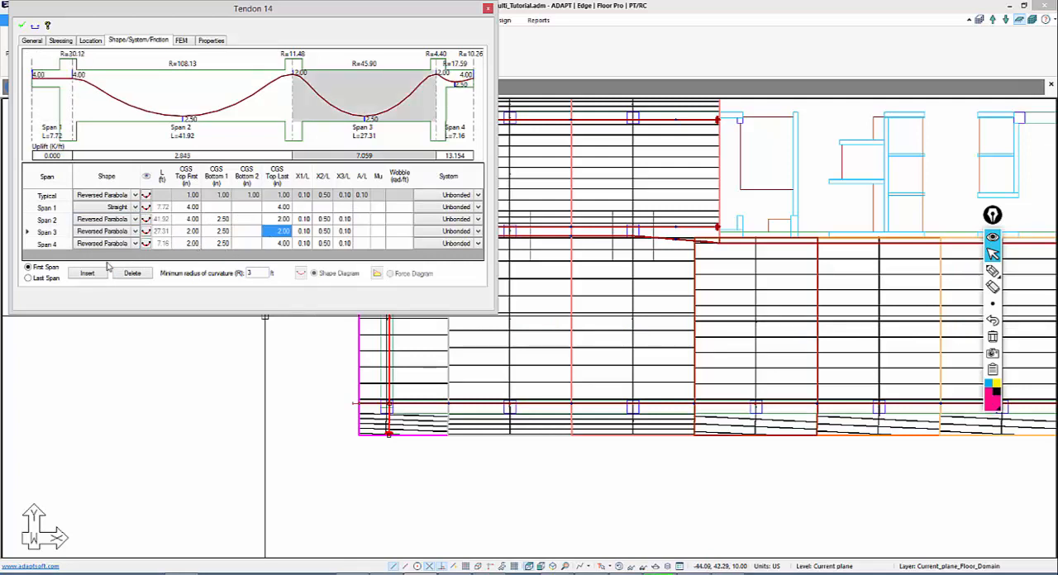
Make Span 4 Straight, set its first-end top CGS to 4 in, apply the changes and close the tendon's properties
left_click(136, 246)
left_click(135, 244)
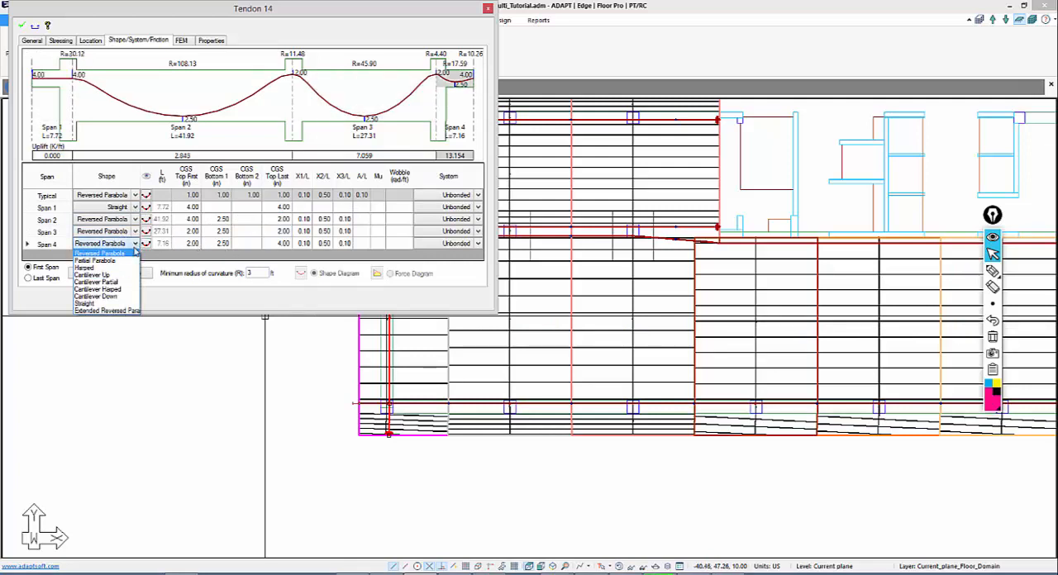
left_click(118, 305)
left_click(195, 245)
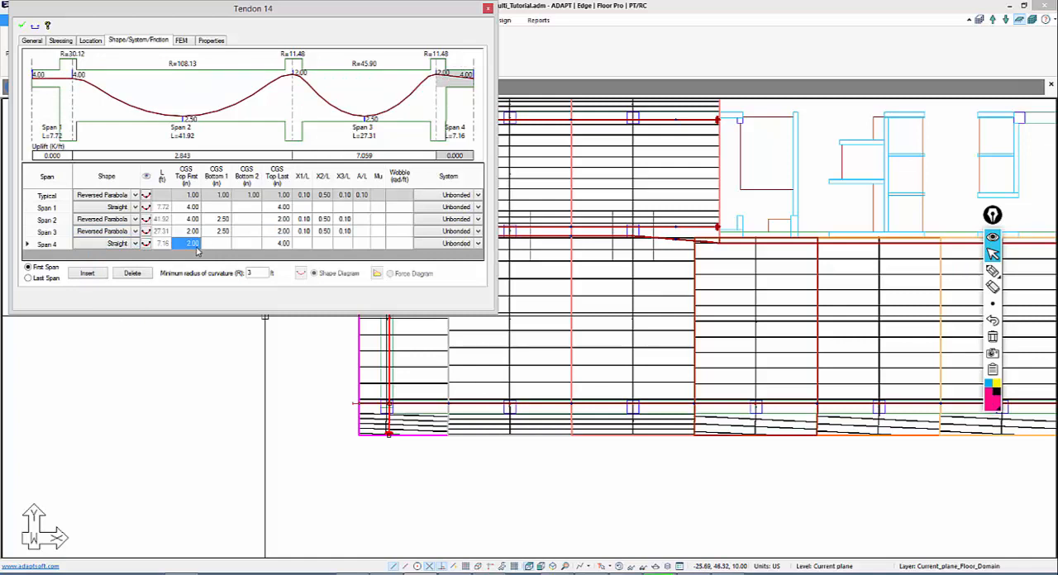
type("4")
left_click(217, 222)
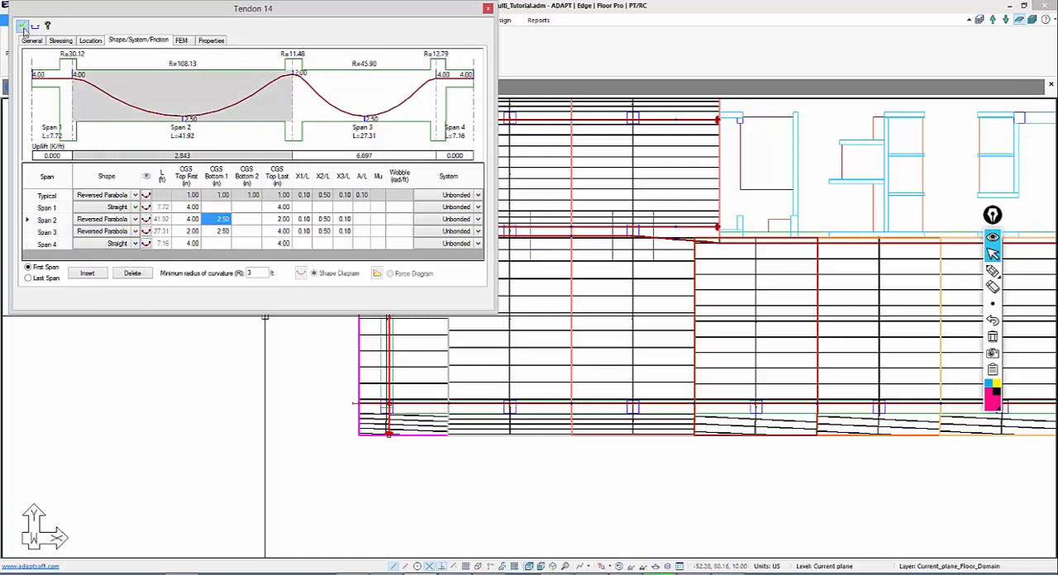
left_click(22, 26)
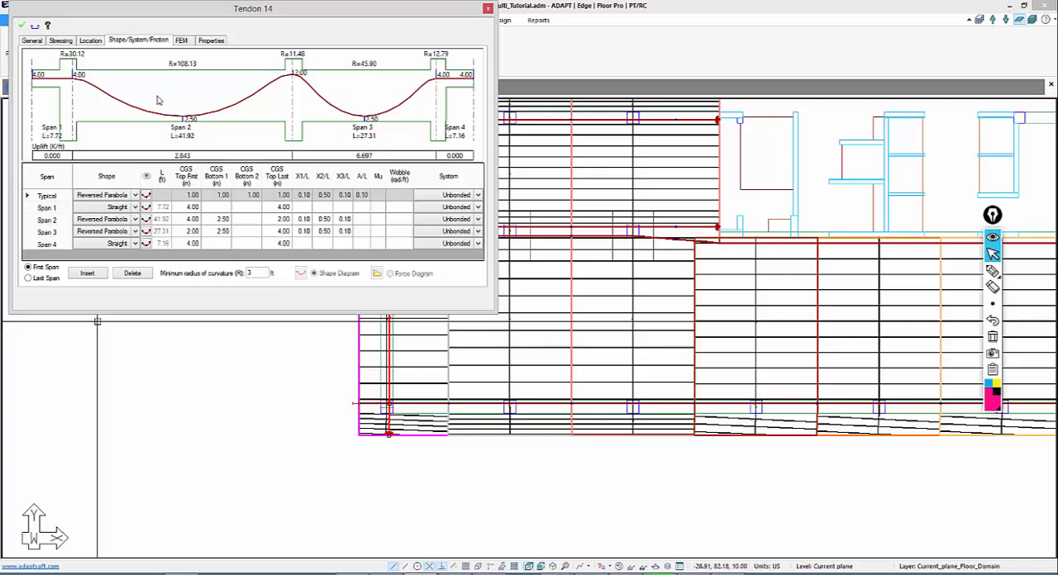
left_click(23, 27)
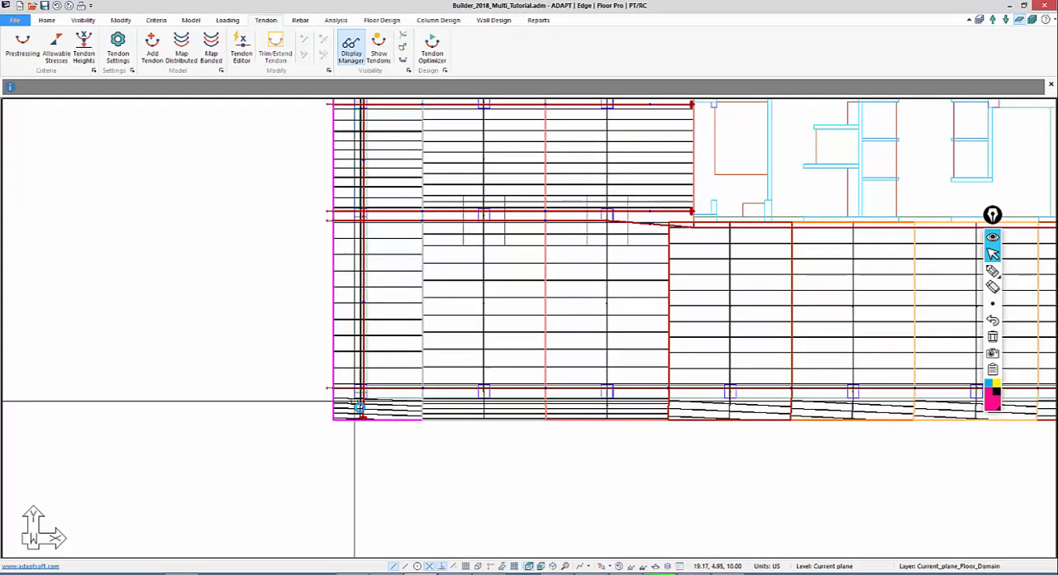
Copy the leftmost Y-direction tendon to the rightmost support line, using the column nearest the slab's lower edge as reference
scroll(357, 406, "up", 3)
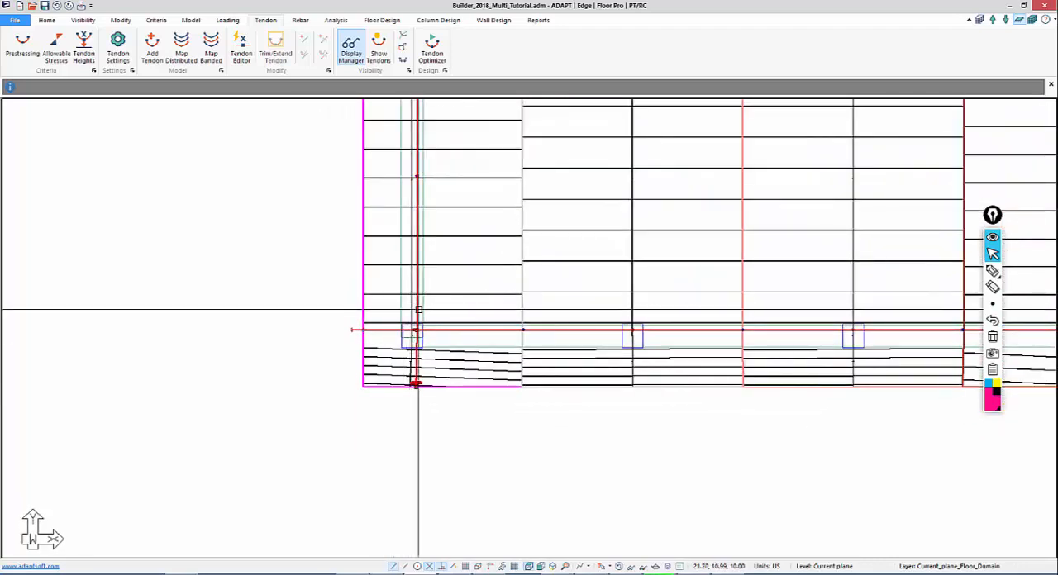
key("m")
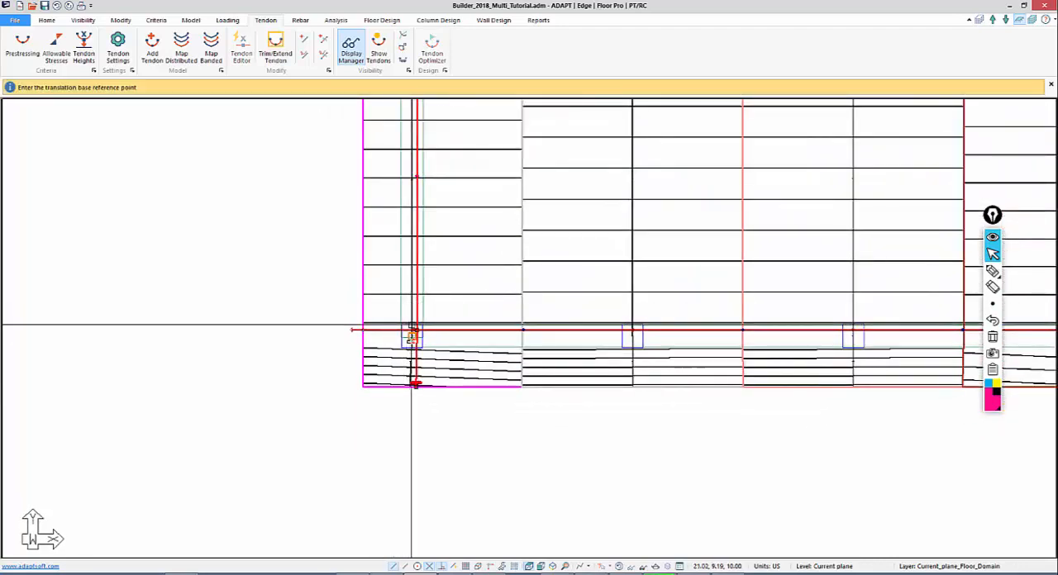
left_click(406, 335)
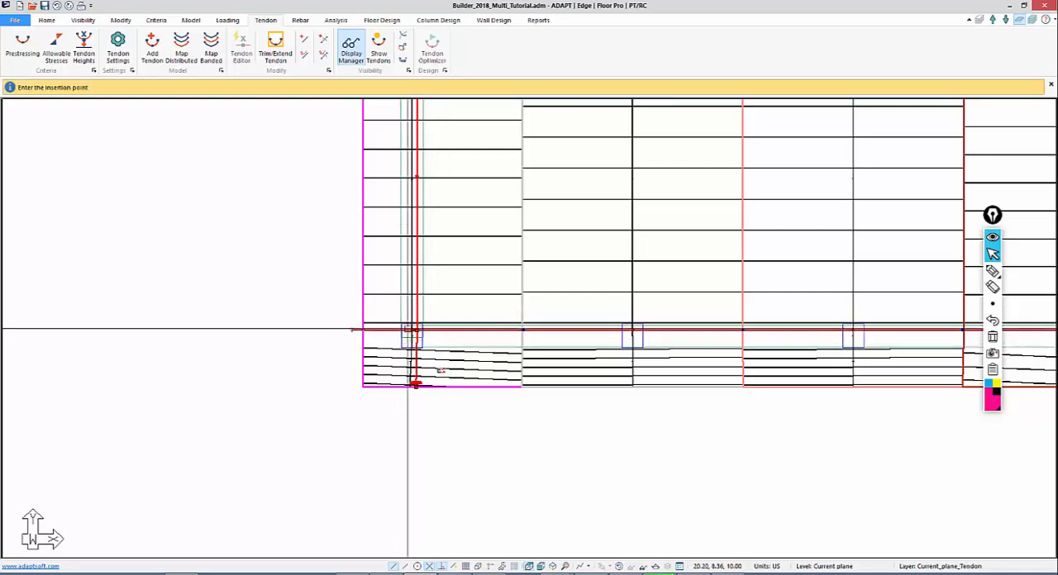
middle_click_drag(543, 369, 184, 384)
scroll(186, 382, "down", 3)
scroll(403, 285, "down", 2)
middle_click_drag(627, 383, 184, 382)
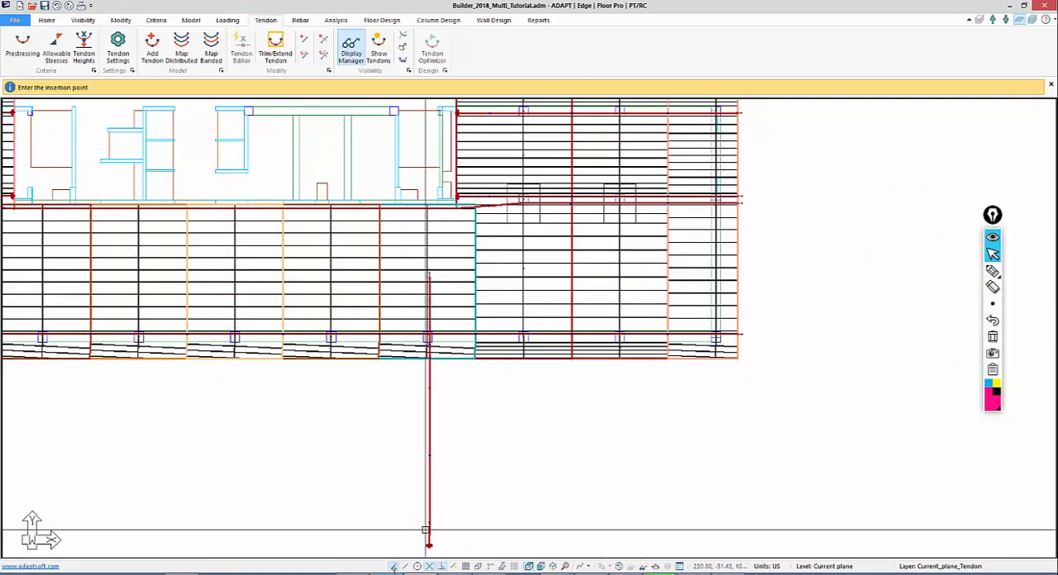
scroll(697, 395, "up", 4)
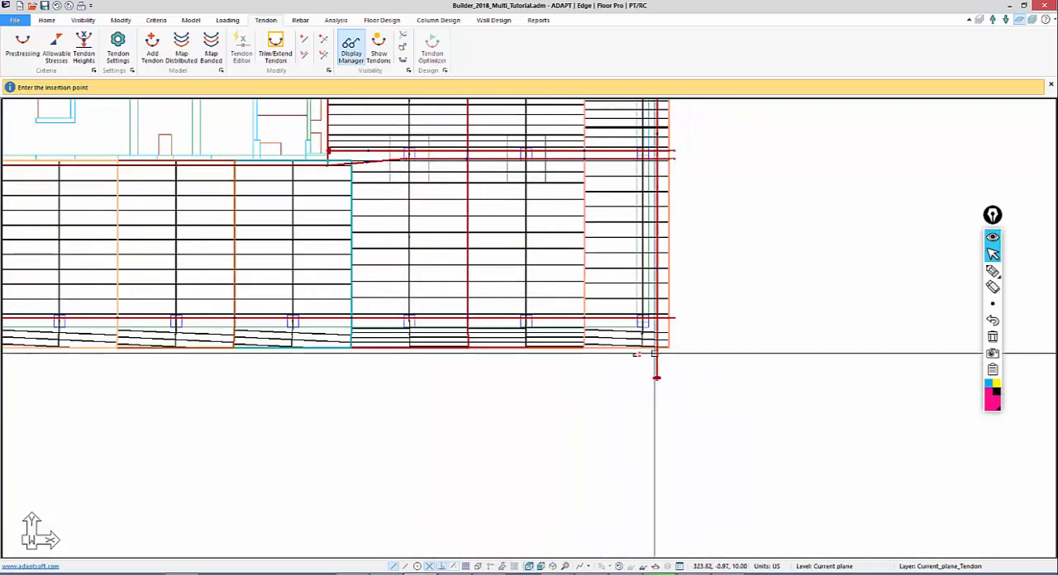
left_click(641, 329)
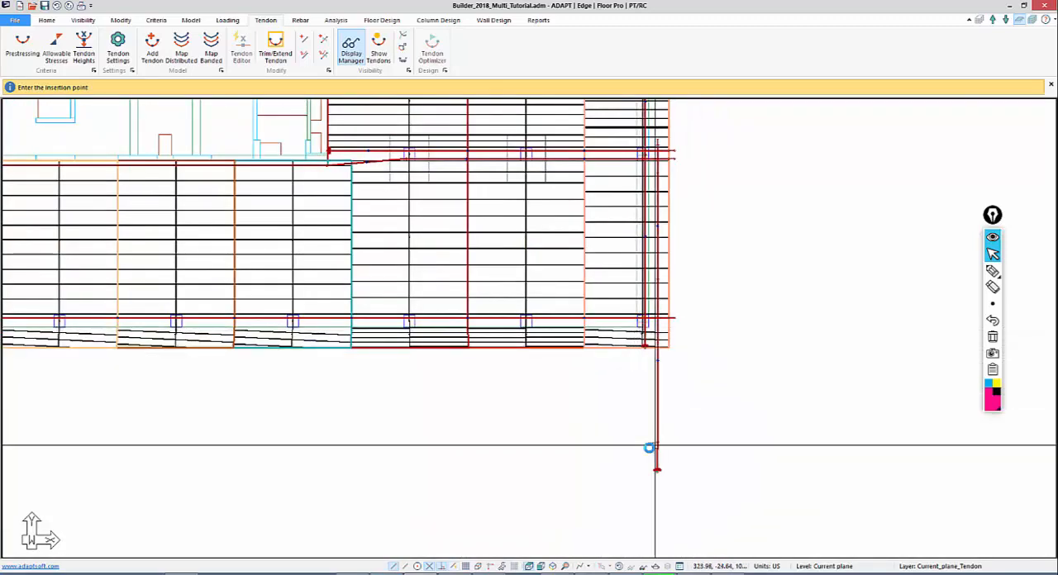
key("Escape")
Open the copied tendon's properties and check its span shapes and CGS heights
middle_click_drag(584, 458, 667, 477)
scroll(896, 441, "down", 5)
scroll(694, 416, "up", 4)
middle_click_drag(752, 427, 615, 420)
scroll(619, 356, "up", 5)
scroll(570, 368, "up", 2)
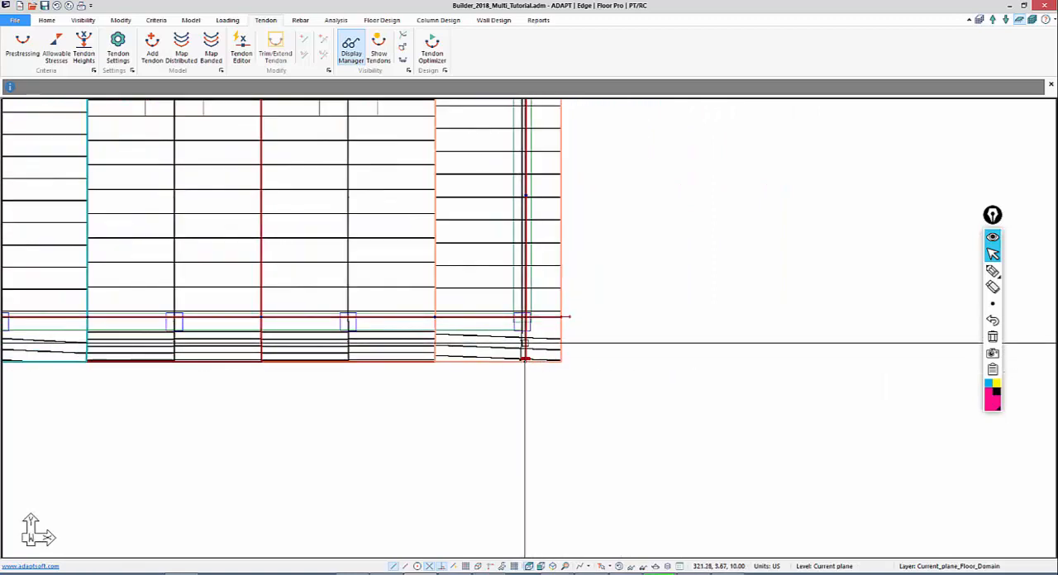
left_click(525, 343)
double_click(525, 343)
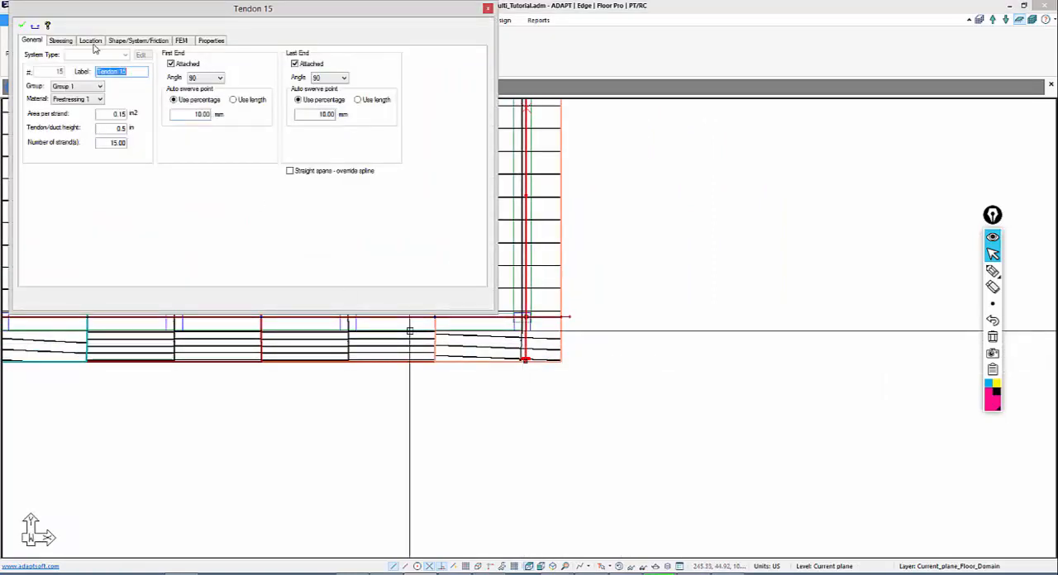
left_click(123, 41)
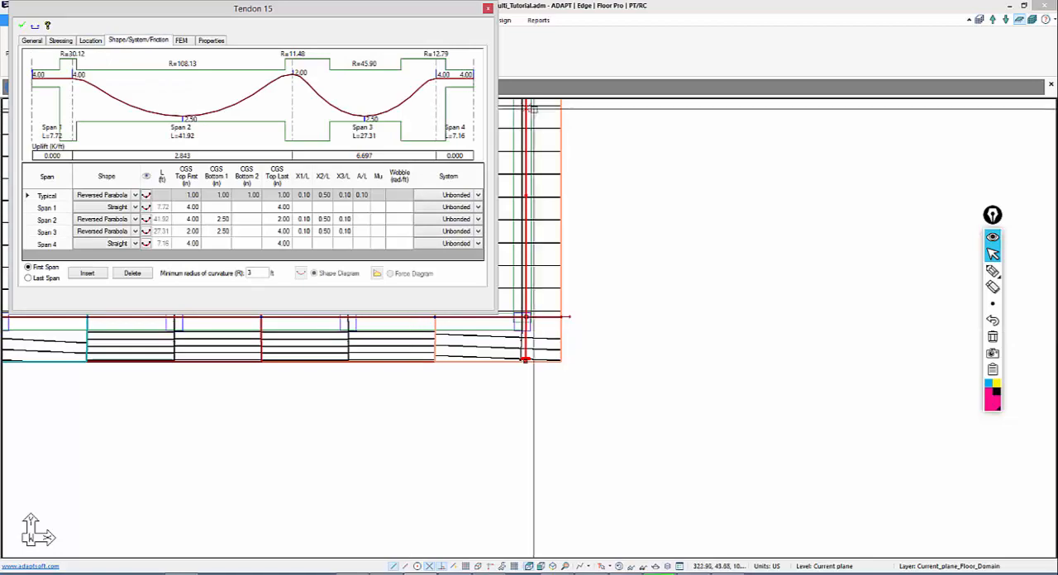
key("Escape")
Select the two interior Y-direction design strips on each side of the central core and open the banded tendon mapping settings
middle_click_drag(664, 406, 895, 442)
scroll(909, 430, "down", 2)
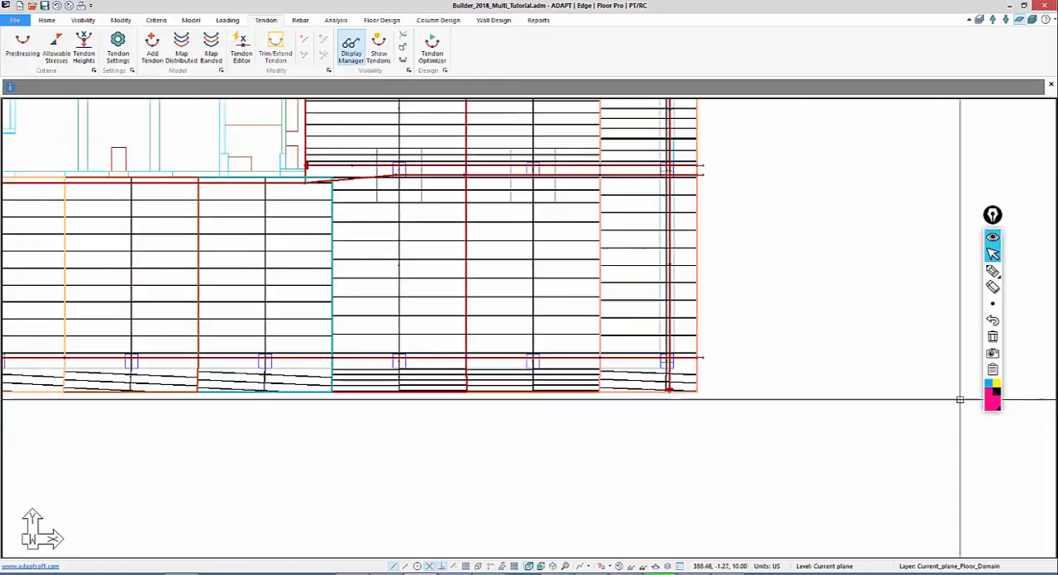
middle_click_drag(361, 502, 621, 521)
scroll(671, 414, "down", 2)
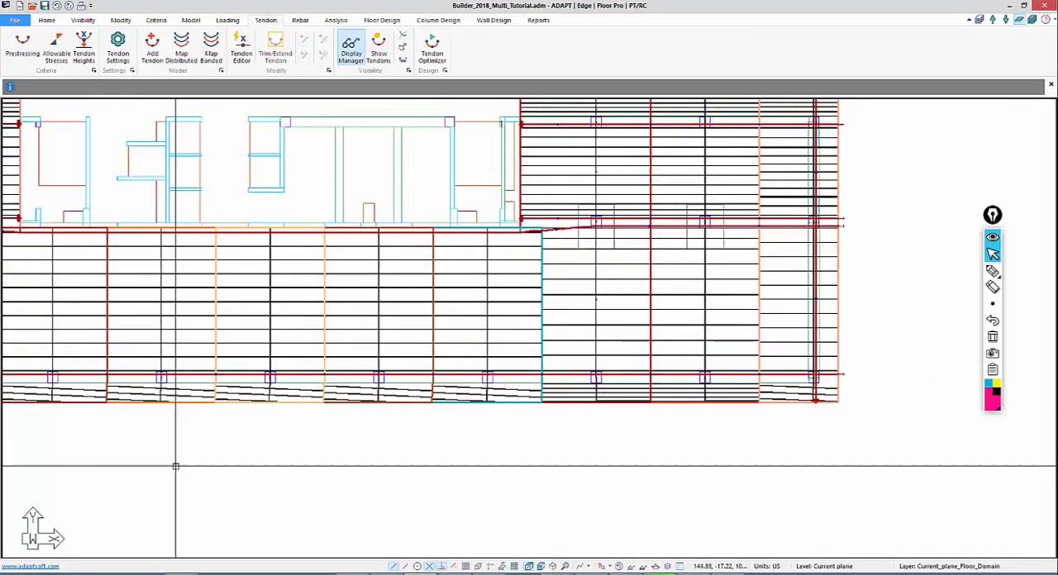
middle_click_drag(213, 466, 419, 533)
scroll(395, 484, "down", 1)
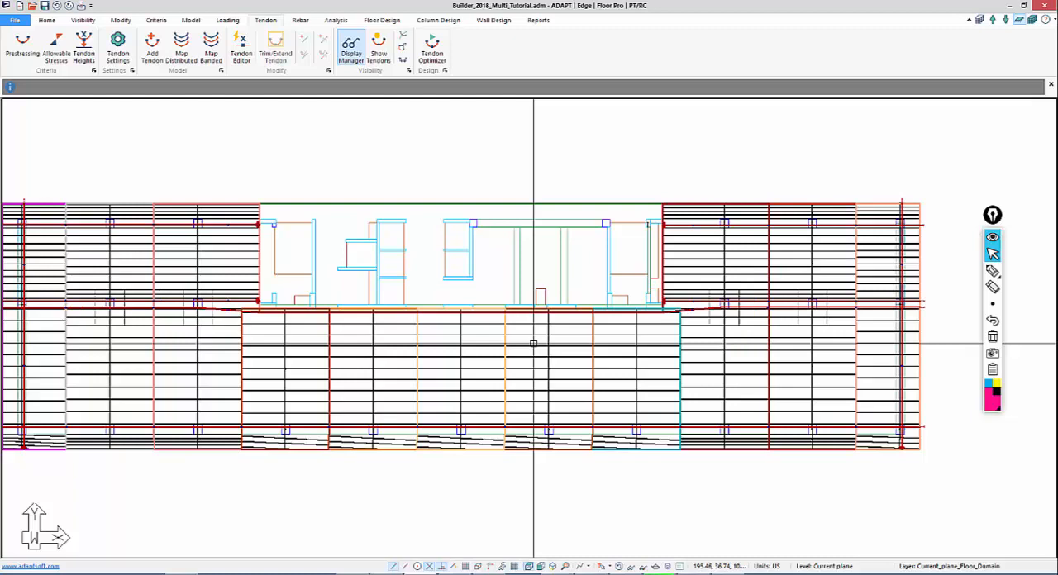
middle_click_drag(442, 379, 491, 329)
scroll(519, 331, "down", 1)
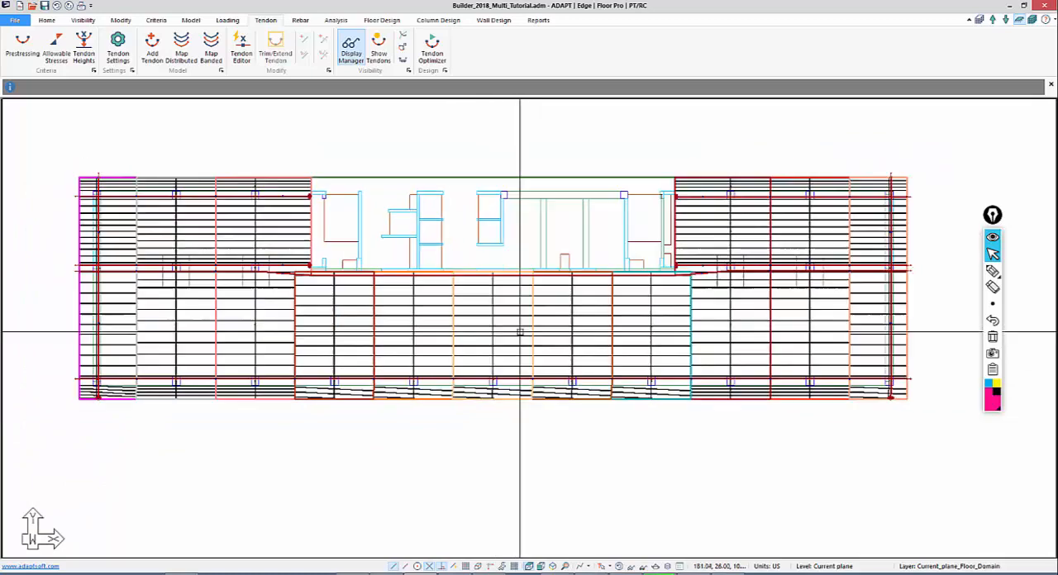
scroll(422, 402, "down", 1)
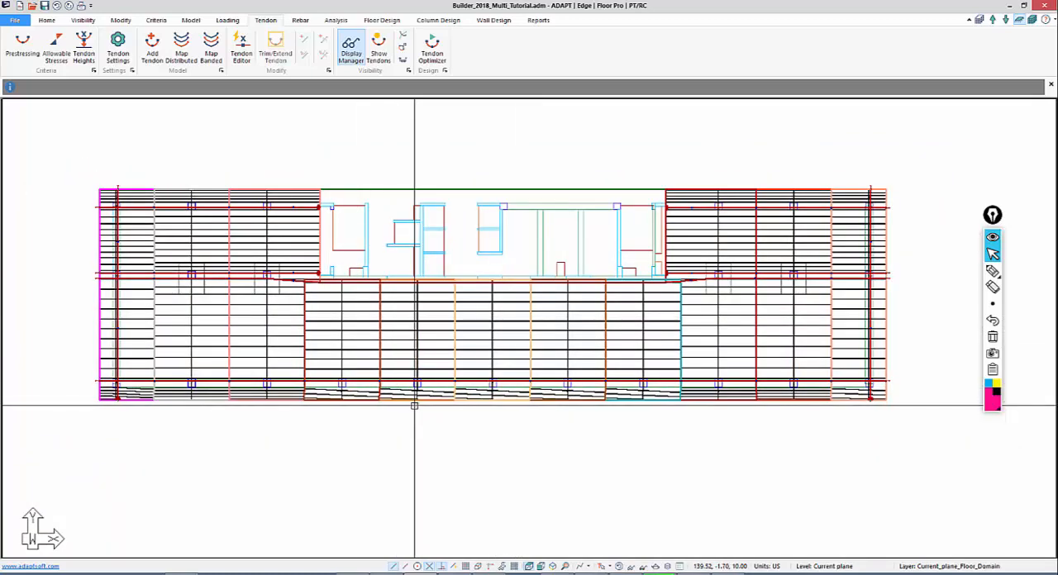
left_click(173, 314)
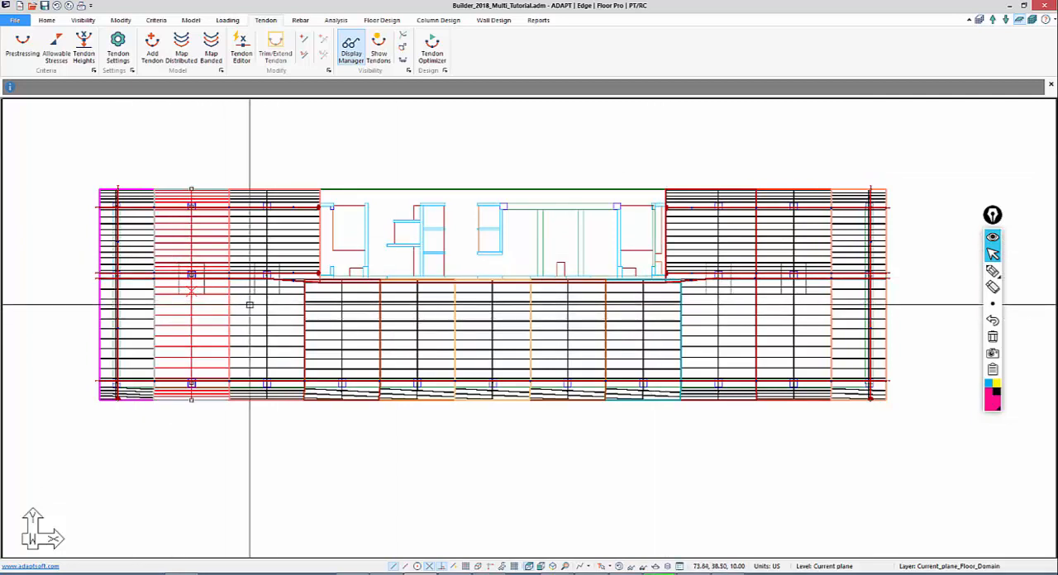
left_click(249, 305)
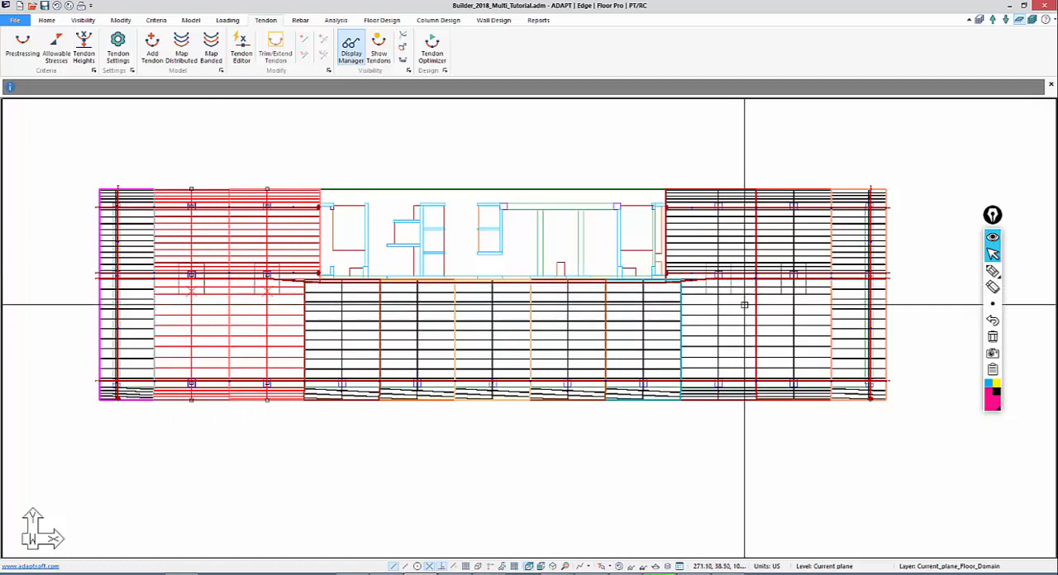
left_click(750, 307)
left_click(774, 305)
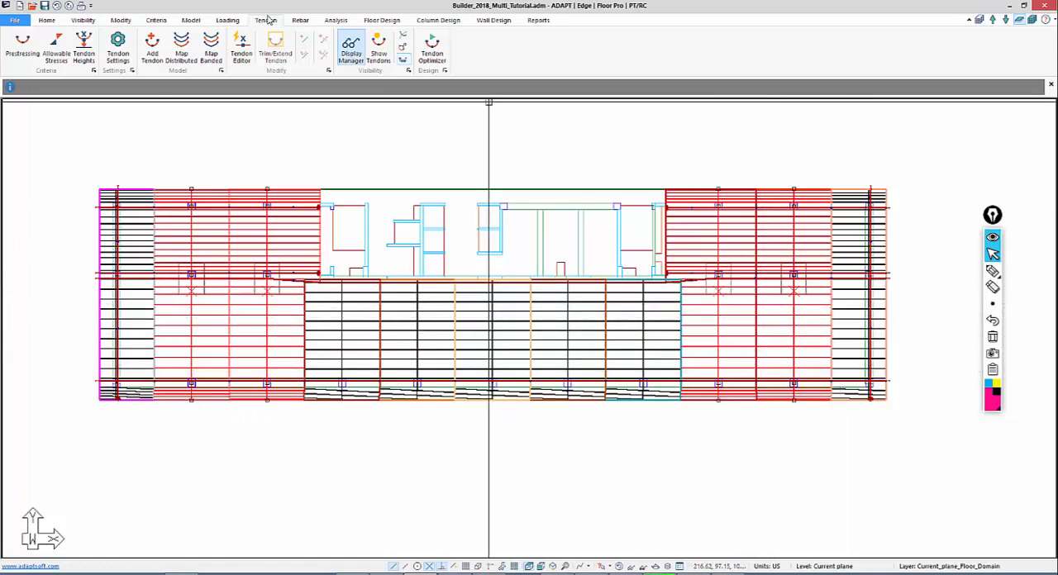
left_click(214, 52)
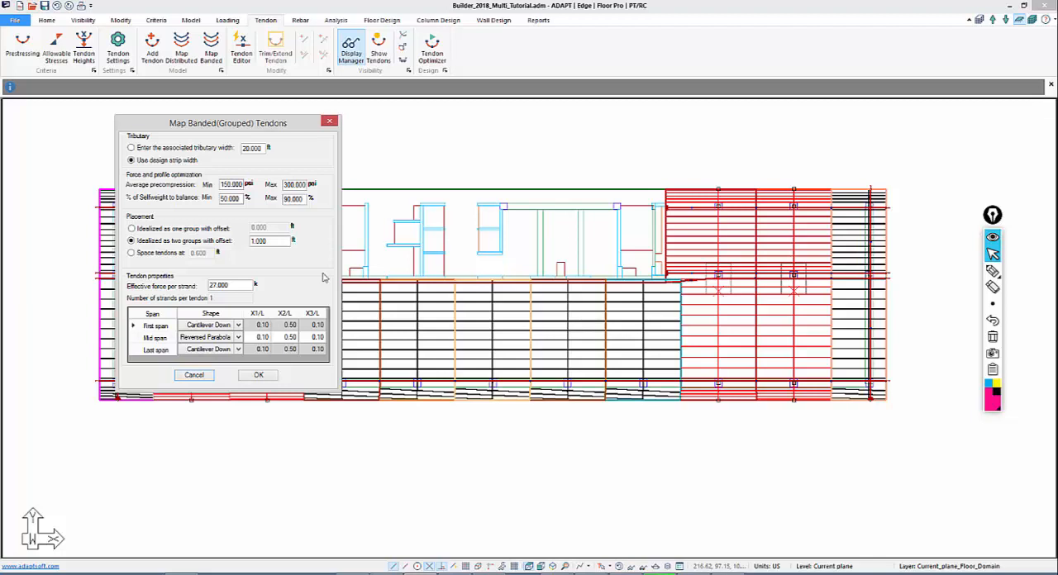
left_click(705, 574)
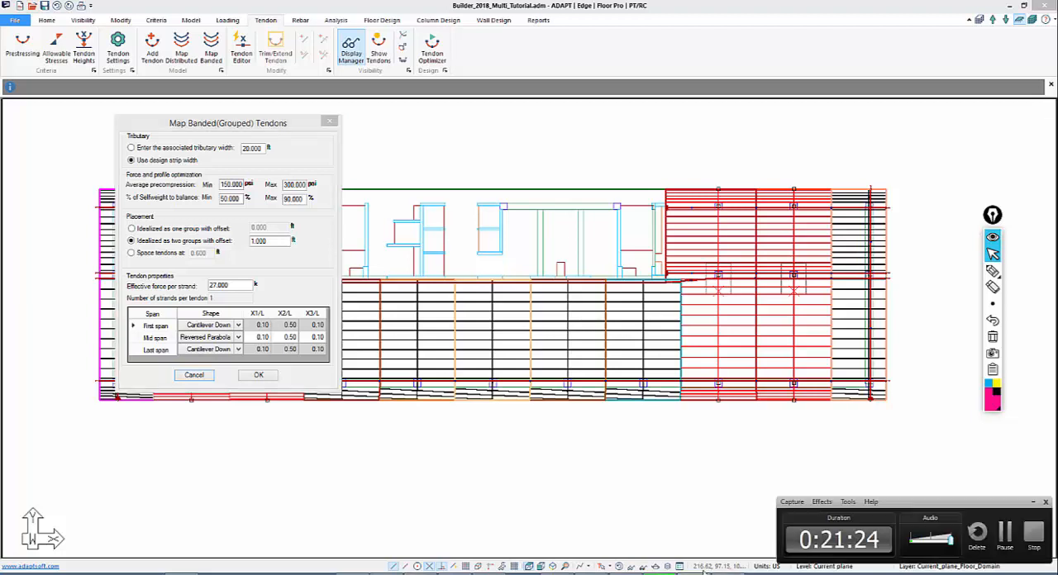
left_click(1002, 539)
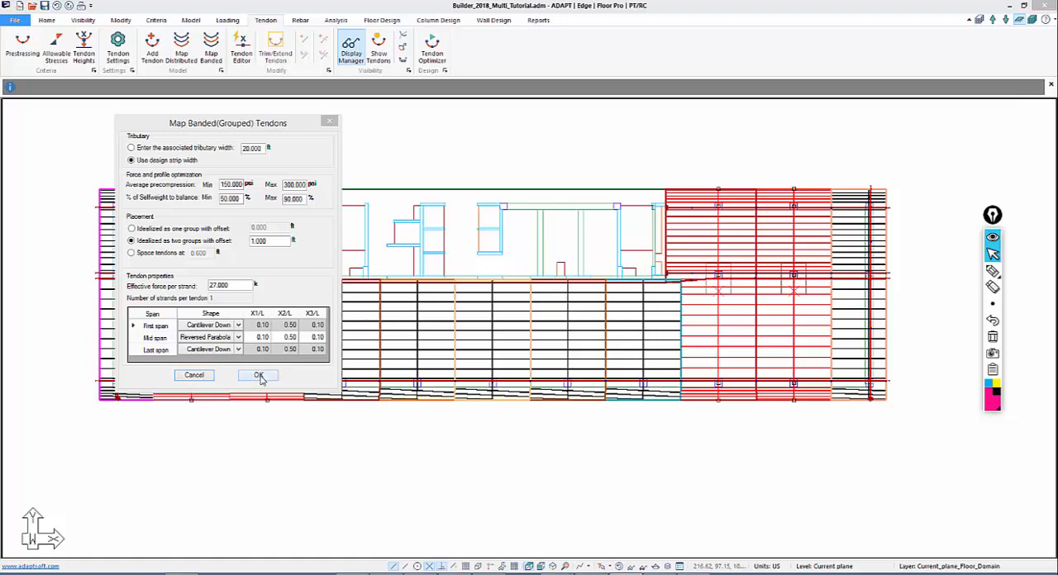
Map banded tendons along the selected interior Y-direction strips as two groups offset 1 ft, then check one new tendon's number of strands
left_click(259, 376)
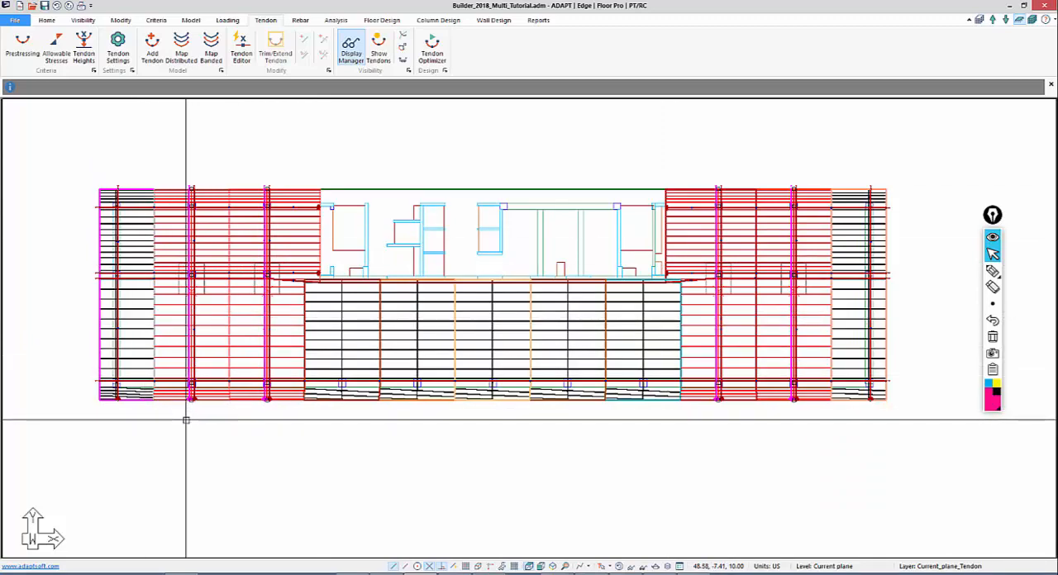
middle_click_drag(183, 439, 276, 402)
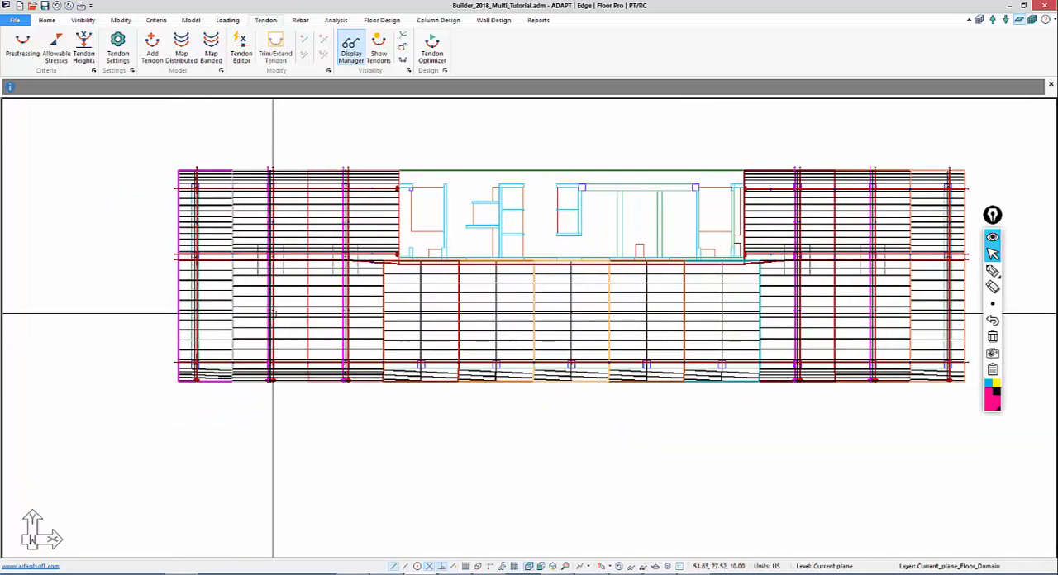
scroll(273, 314, "up", 5)
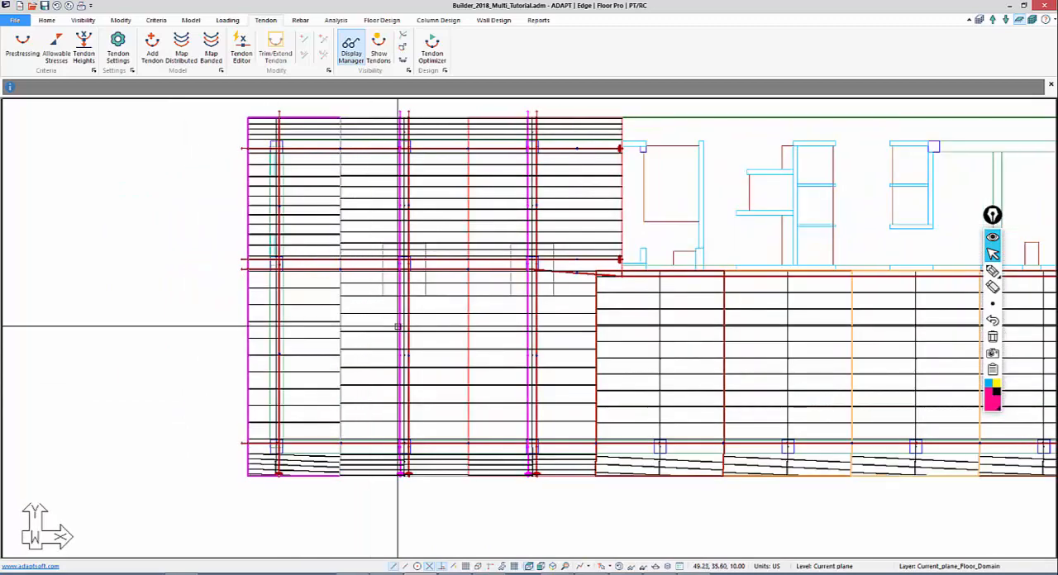
double_click(398, 326)
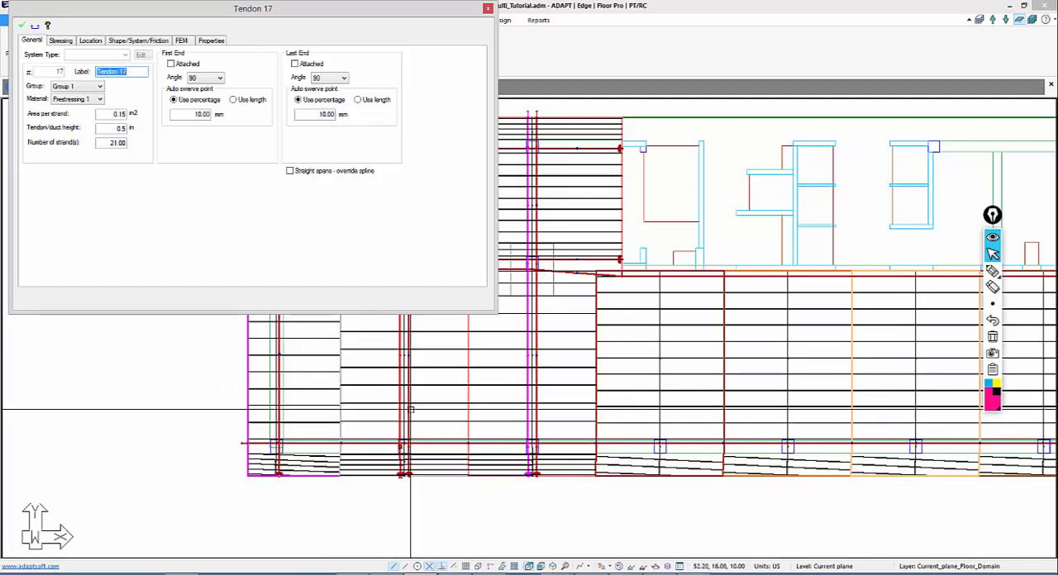
key("Escape")
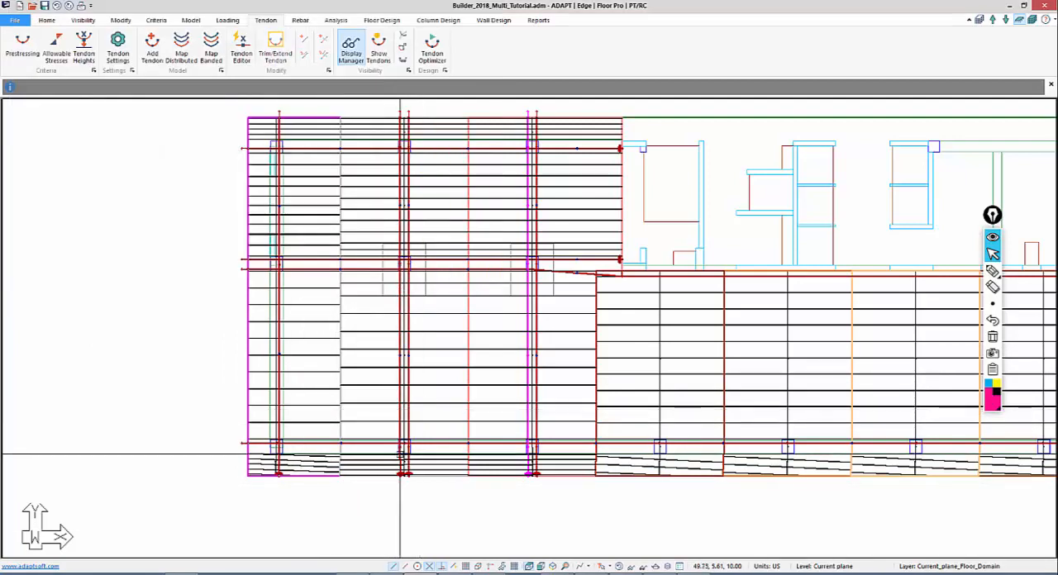
Open the second Y-direction support line's properties and check the length and height of its design section near the slab's upper edge
middle_click_drag(391, 451, 340, 436)
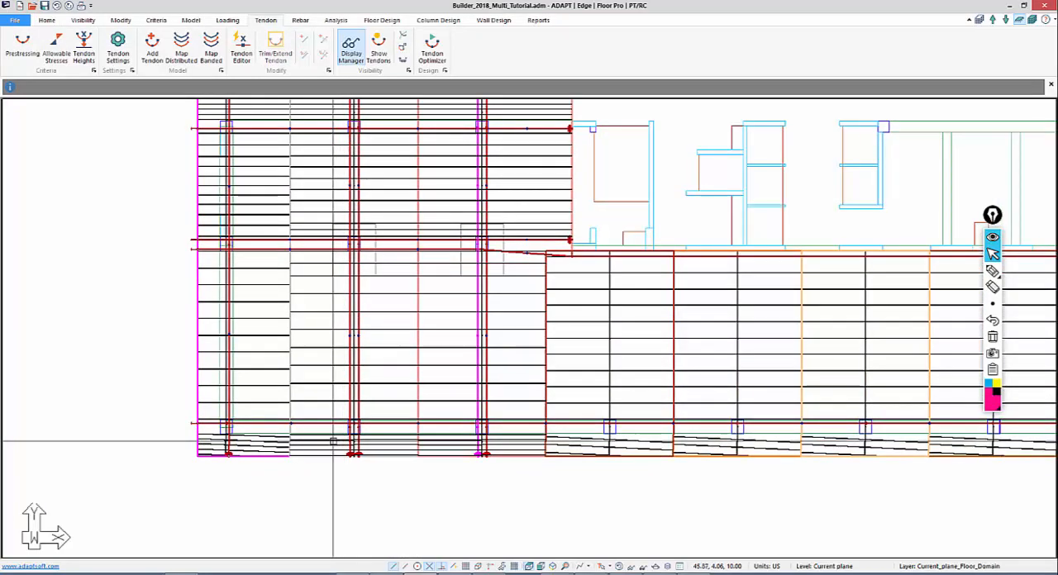
scroll(309, 446, "up", 1)
middle_click_drag(342, 342, 331, 462)
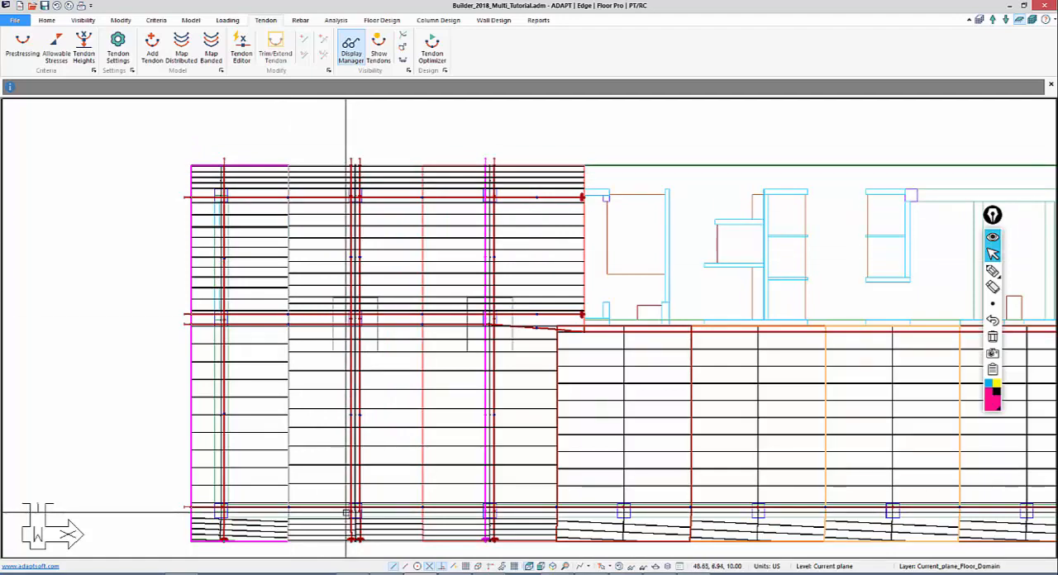
middle_click_drag(351, 343, 356, 292)
scroll(359, 178, "up", 3)
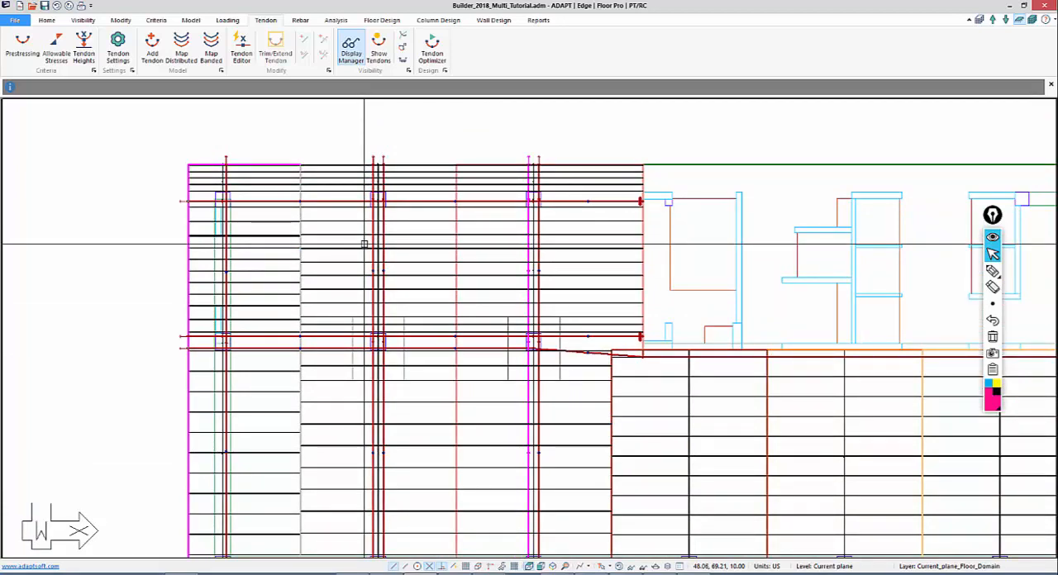
double_click(363, 245)
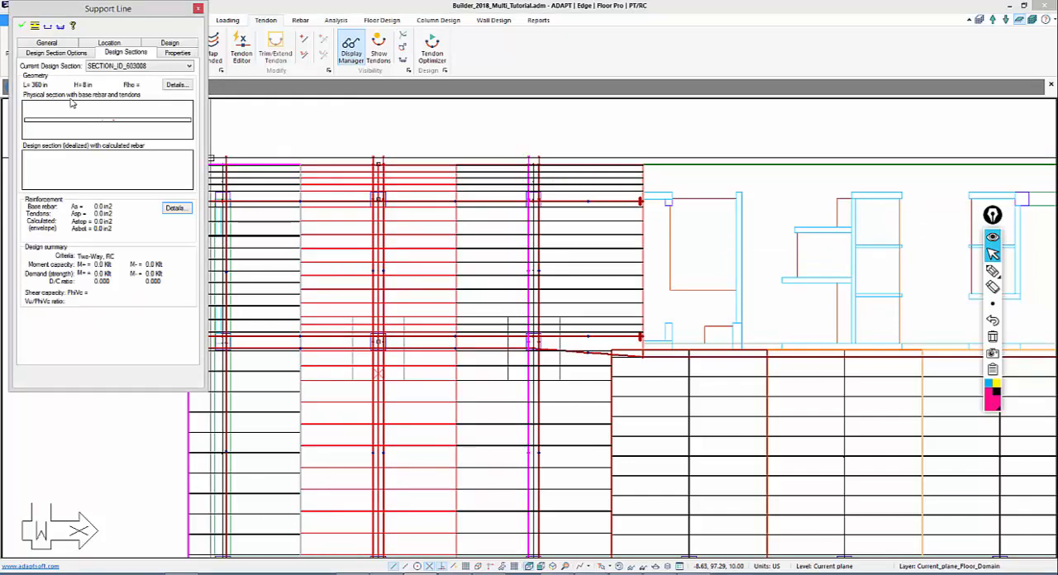
In Calculator, work out the strands needed for the 360 by 8 in section at 150 psi, dividing 432 by 27, then return to the model
left_click(655, 574)
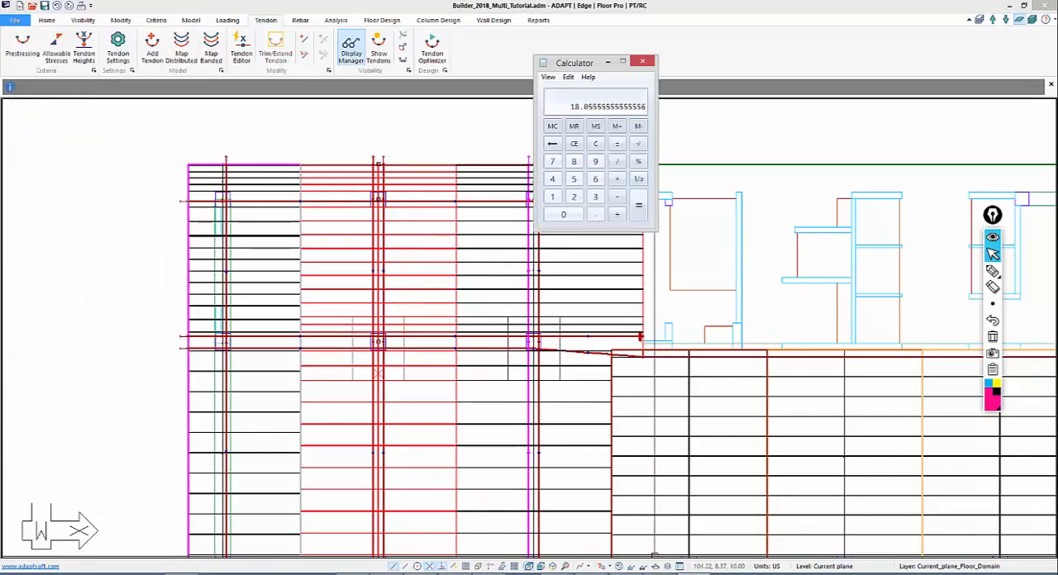
left_click(595, 145)
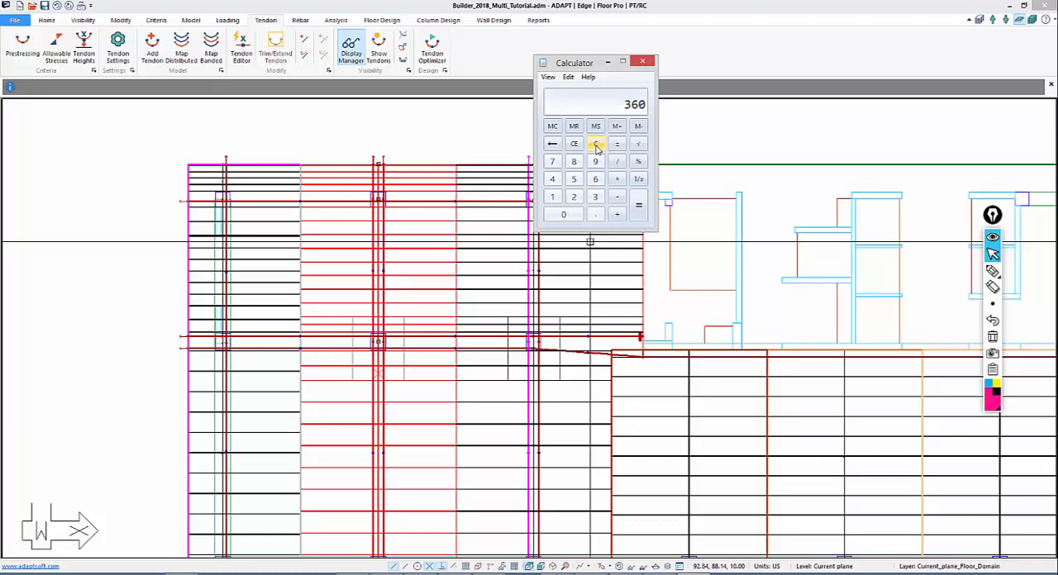
type("*8")
key("Return")
key("Return")
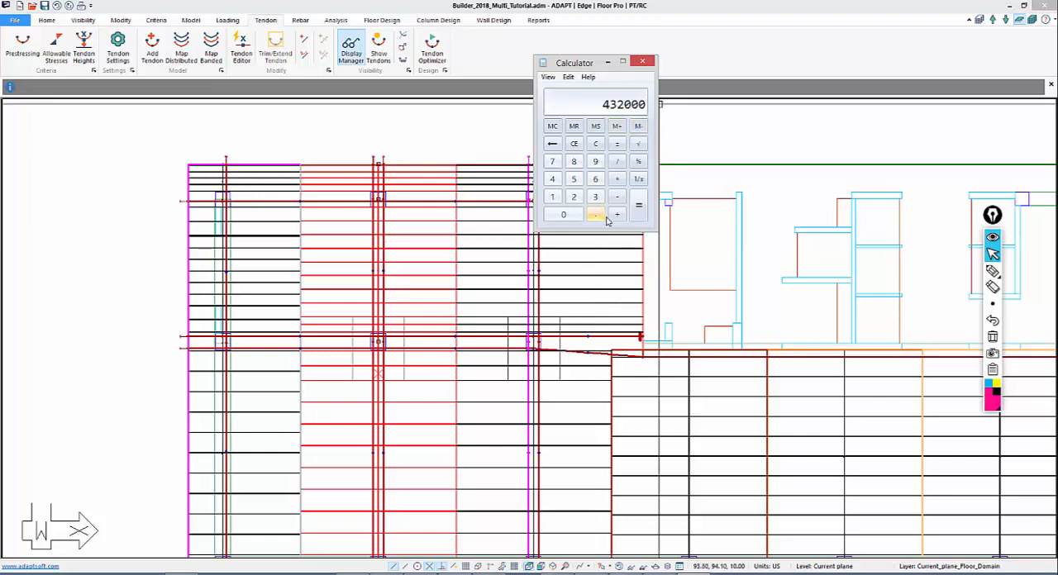
left_click(595, 144)
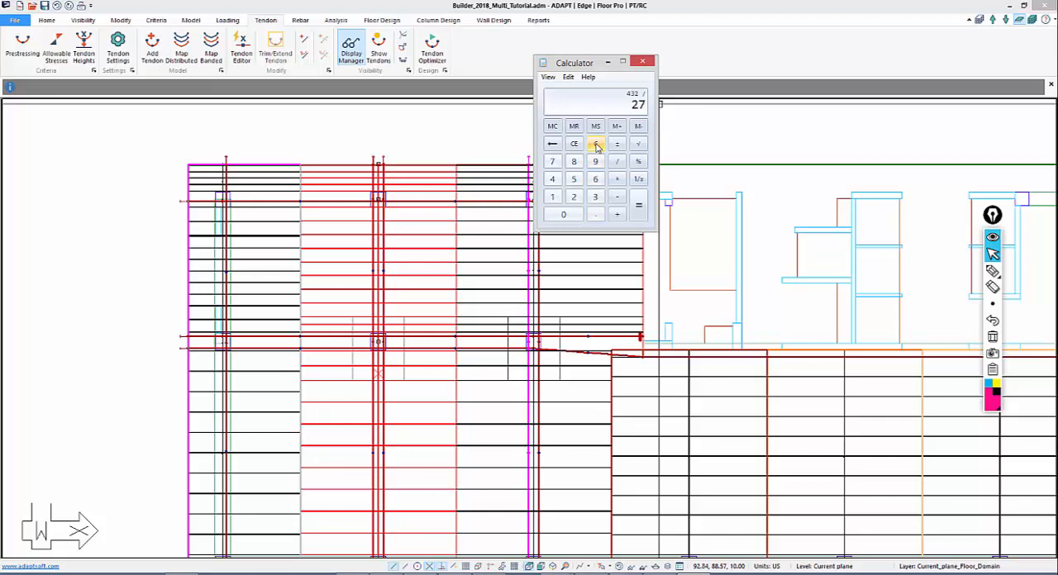
left_click(441, 137)
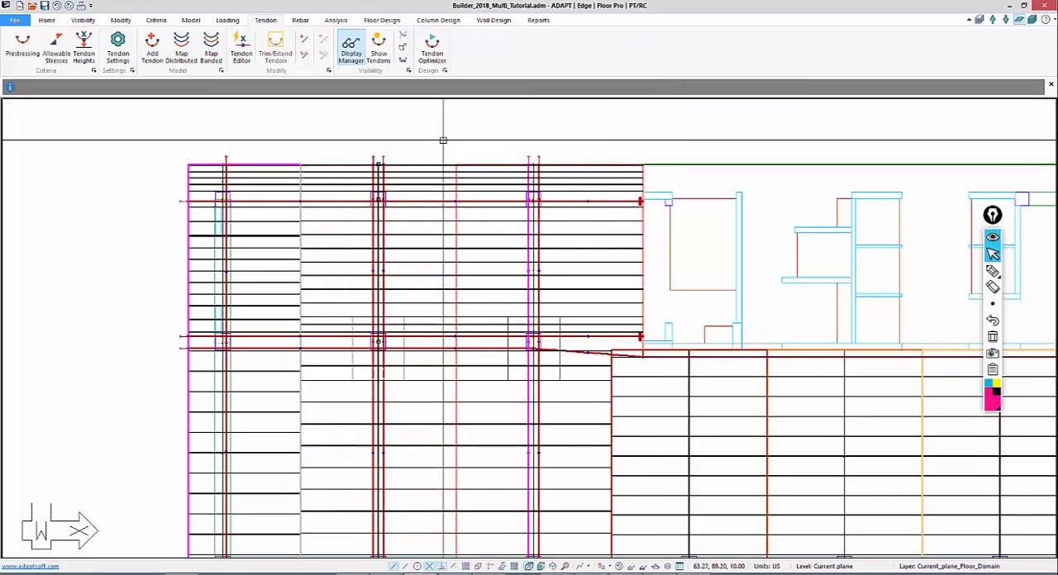
Select the interior Y-direction banded tendons on both sides of the core and try to modify their number of strands together
scroll(371, 141, "down", 6)
middle_click_drag(502, 205, 344, 175)
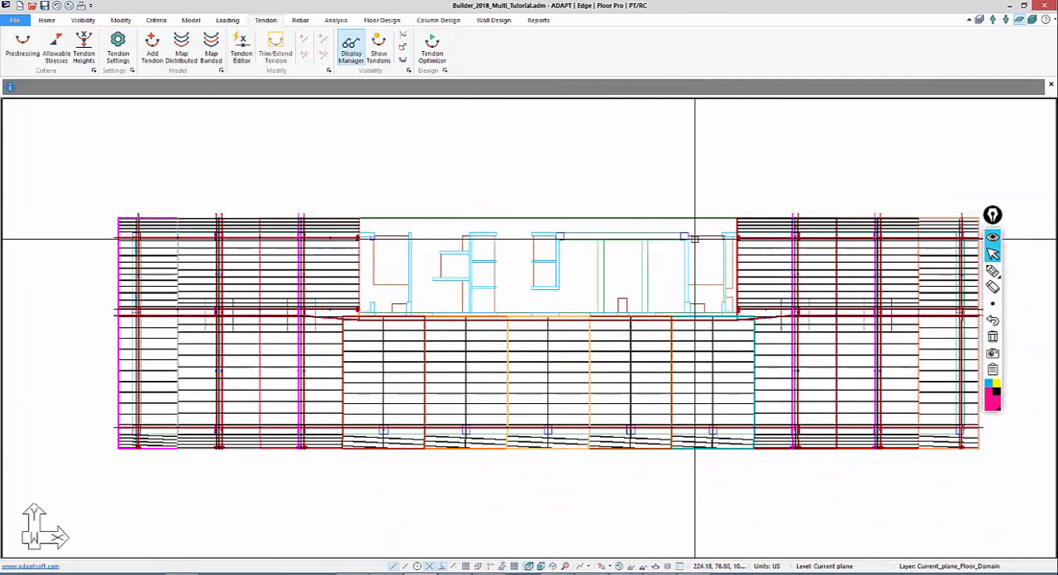
scroll(916, 215, "up", 1)
scroll(916, 215, "up", 1)
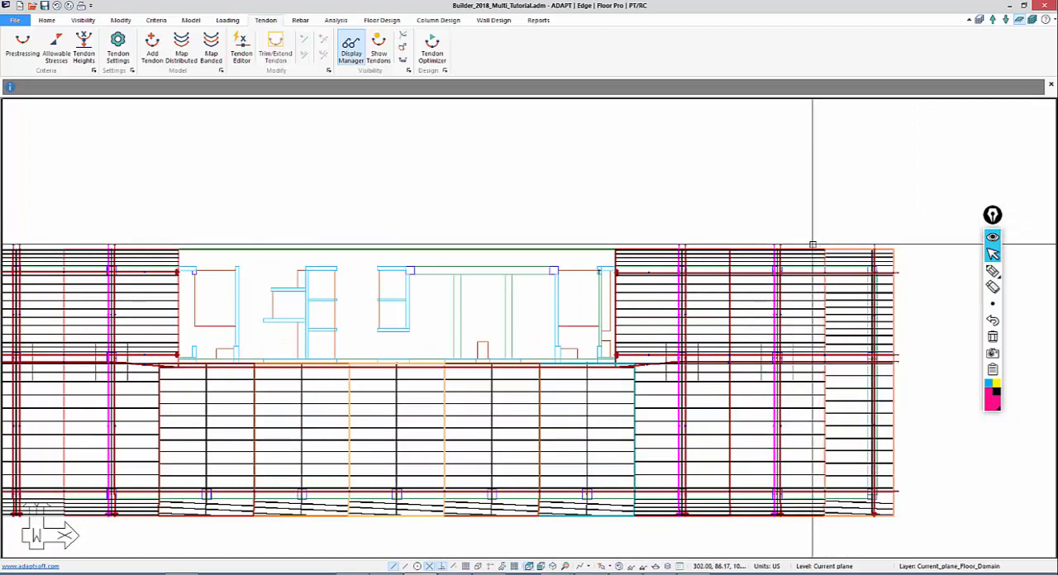
left_click_drag(812, 244, 11, 233)
middle_click_drag(38, 231, 219, 216)
scroll(328, 215, "down", 1)
left_click(121, 20)
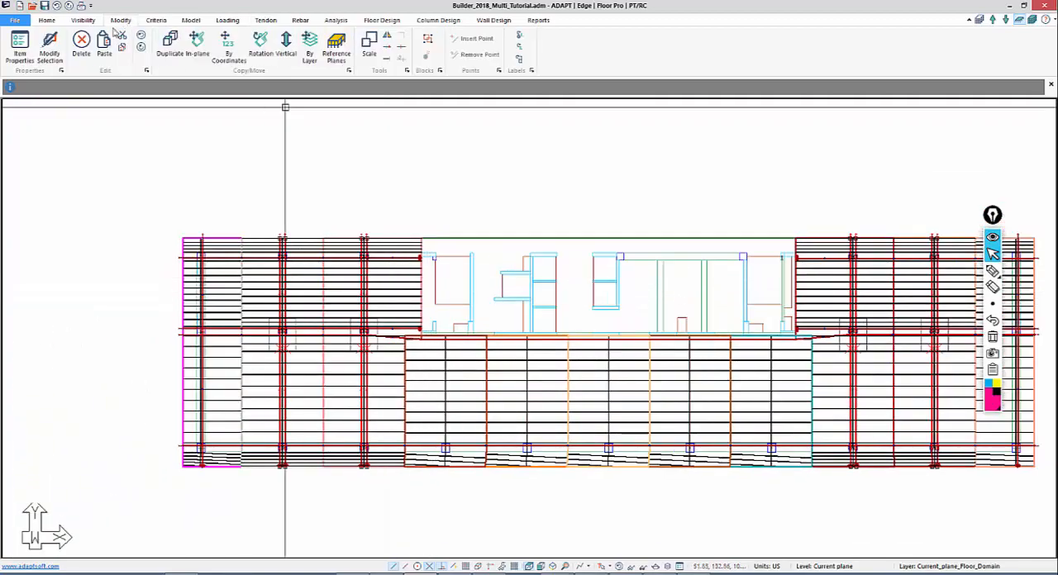
left_click(50, 48)
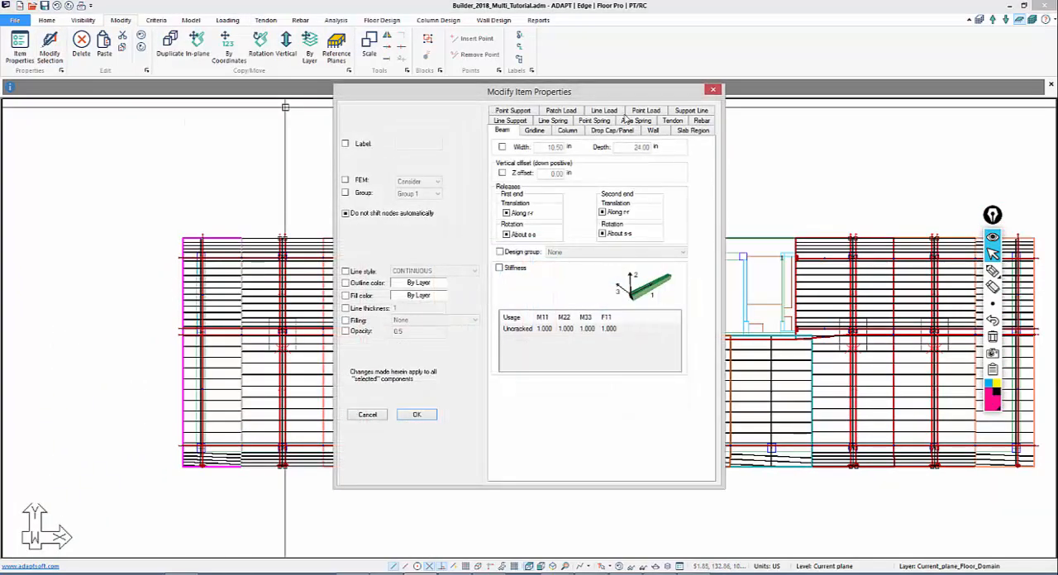
left_click(667, 122)
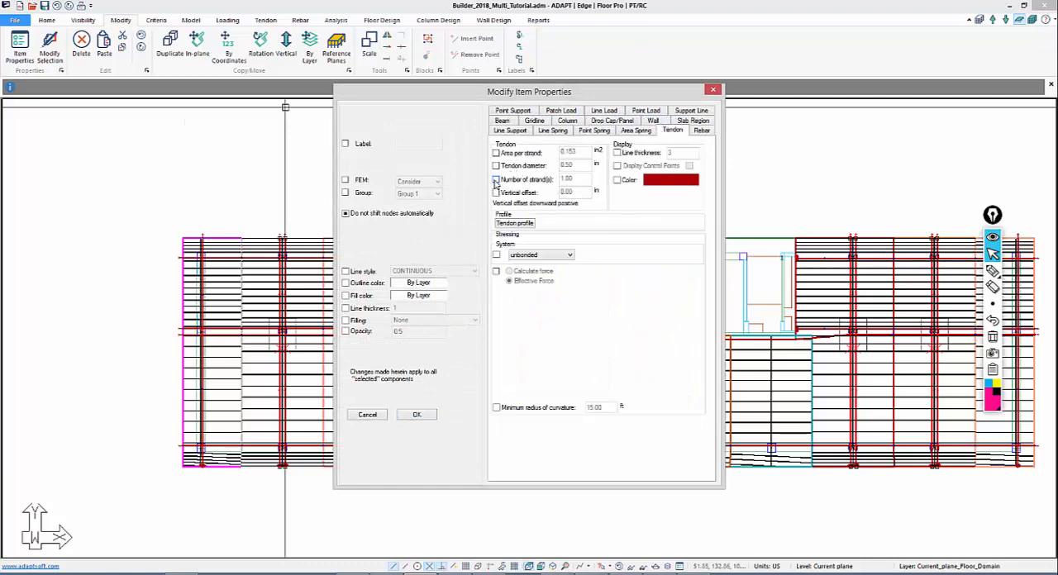
left_click(496, 179)
left_click_drag(582, 180, 531, 190)
key("Return")
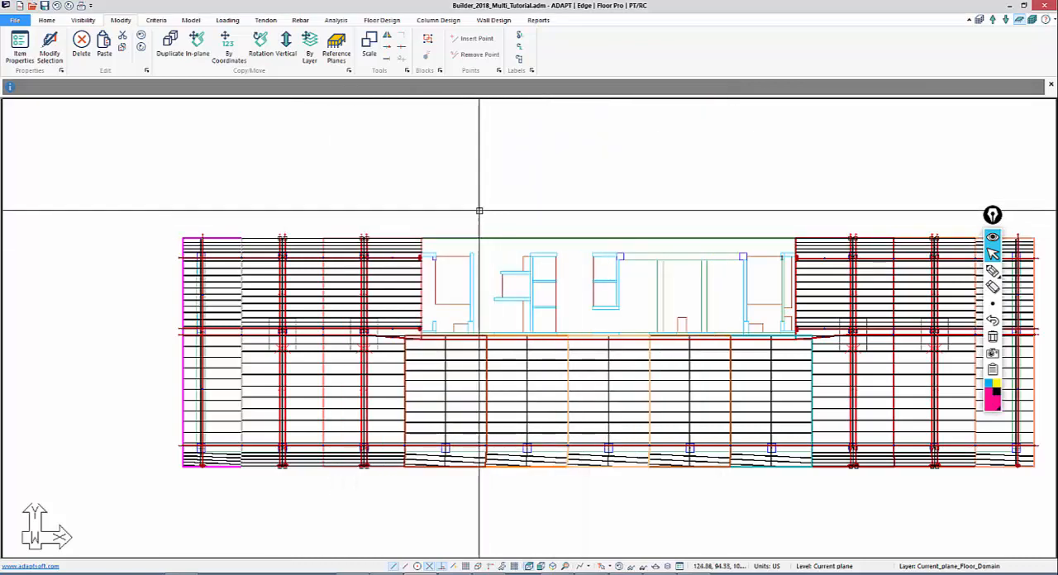
Set the Dynamic Tendon Editor to 8 strands and apply it to the interior Y-direction banded tendons right of the core
left_click(266, 20)
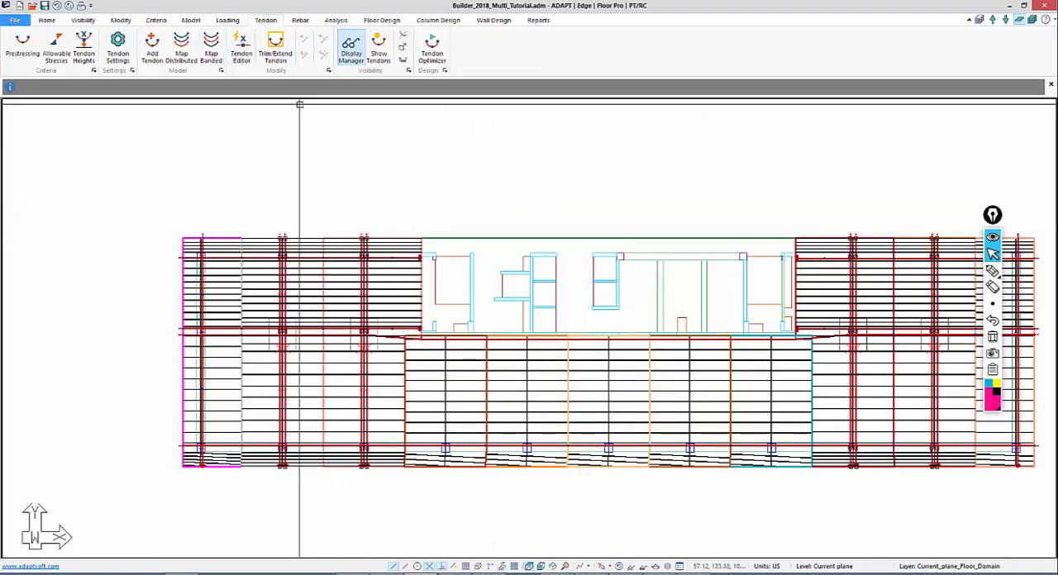
left_click(242, 48)
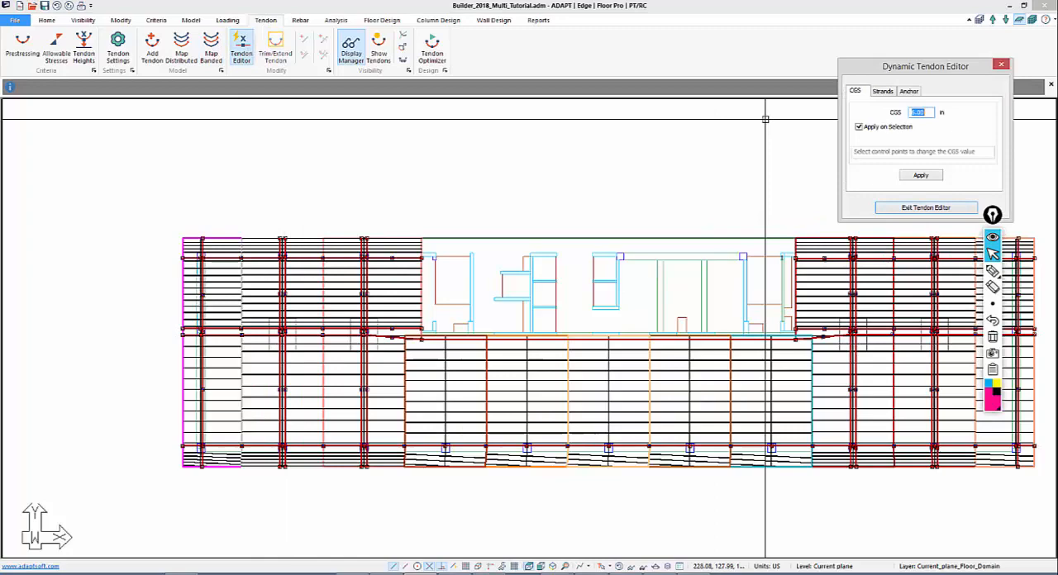
left_click(883, 91)
type("8")
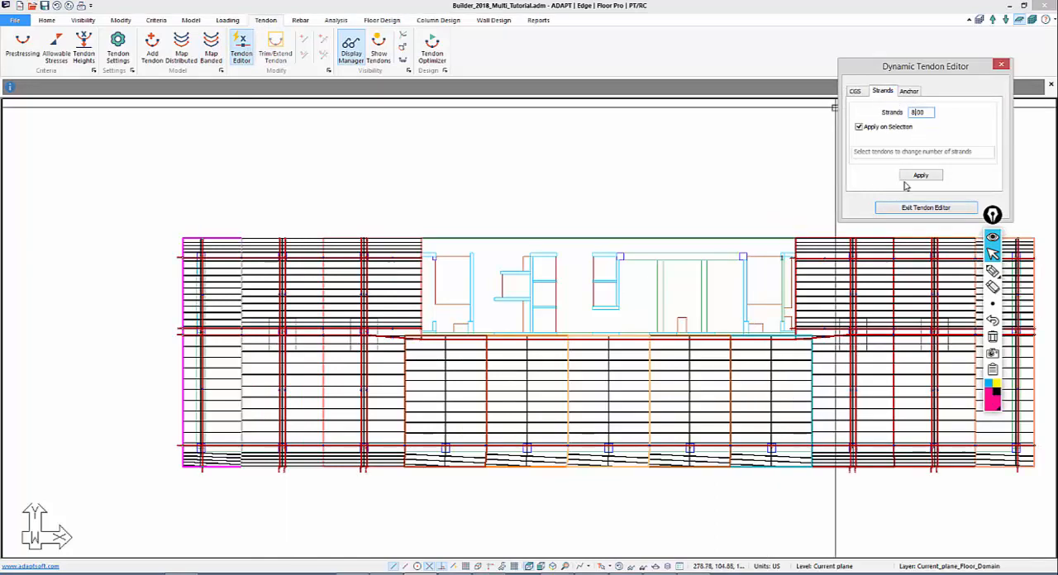
left_click(921, 176)
middle_click_drag(842, 504, 729, 375)
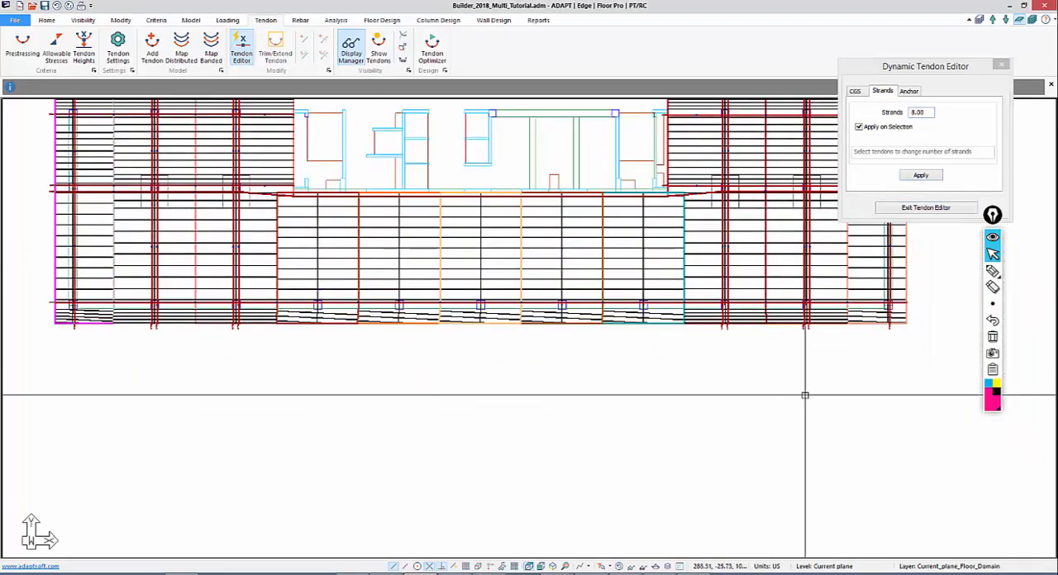
middle_click_drag(811, 345, 611, 369)
scroll(692, 397, "up", 3)
scroll(427, 394, "up", 2)
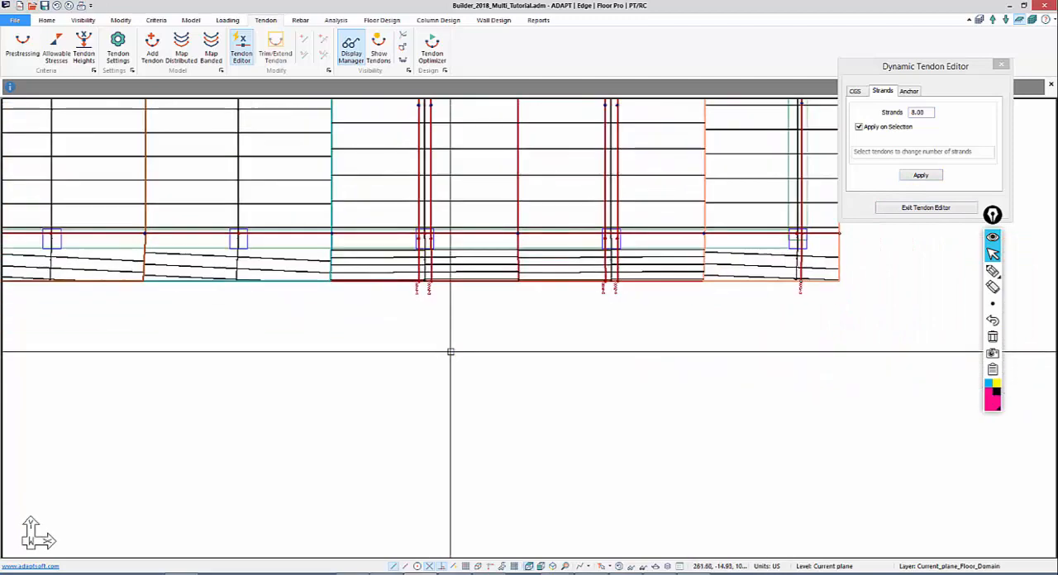
scroll(449, 349, "up", 2)
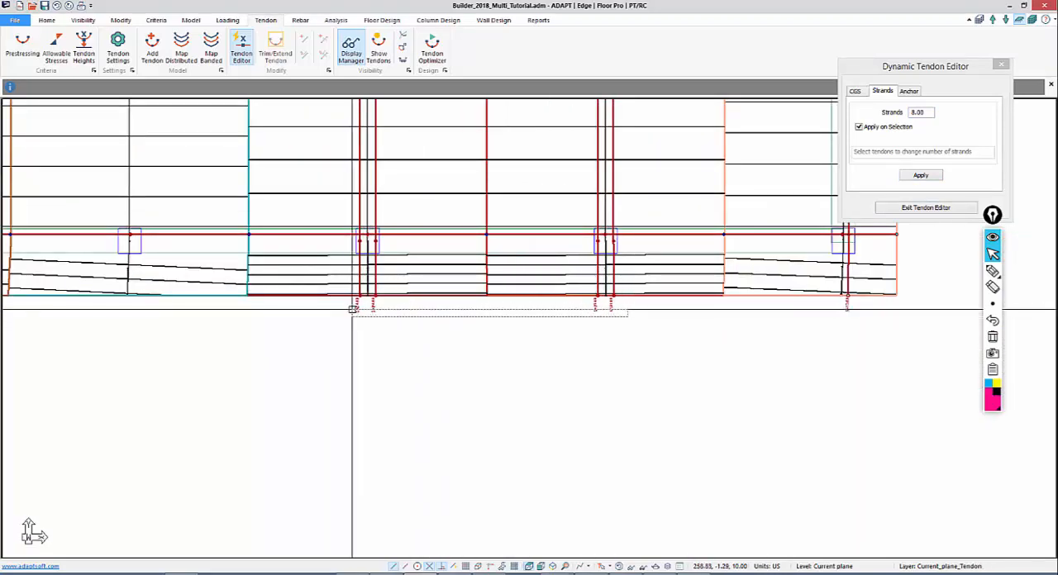
middle_click_drag(343, 312, 366, 320)
scroll(381, 317, "up", 1)
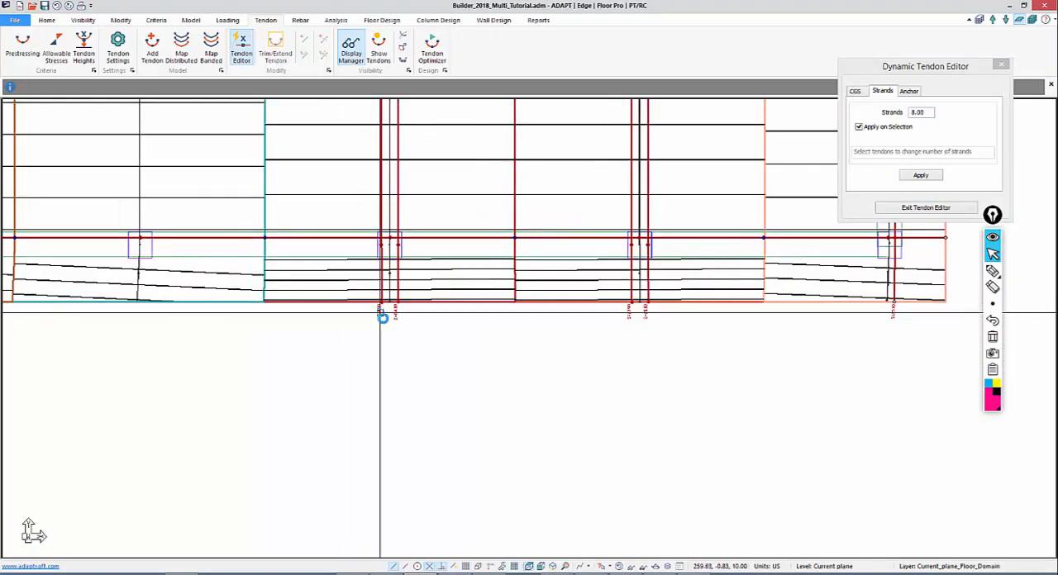
scroll(382, 317, "up", 2)
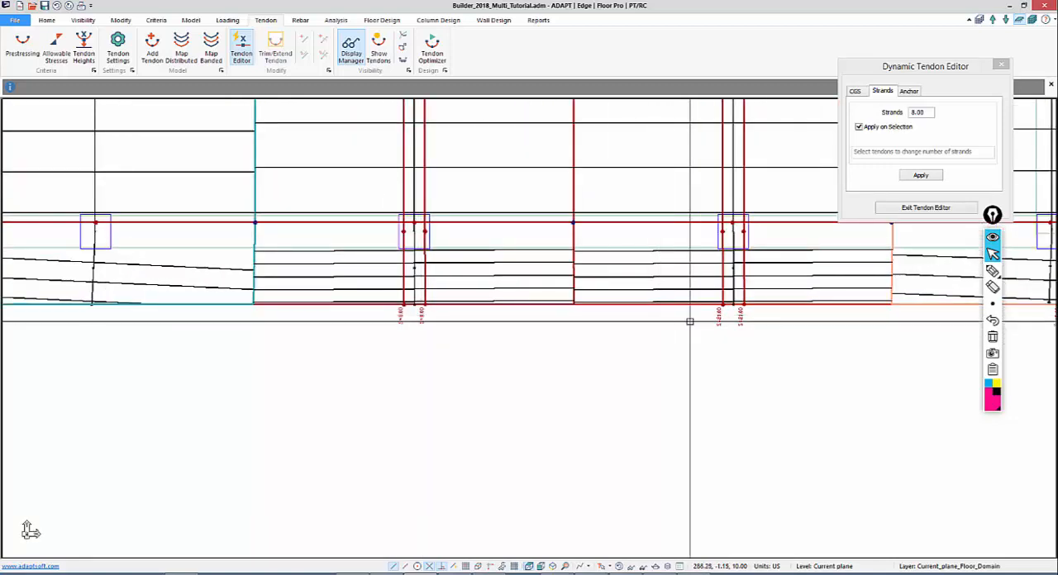
Assign 8 strands to each of the four interior Y-direction banded tendons left of the core
middle_click_drag(414, 381, 1030, 352)
scroll(287, 395, "up", 1)
middle_click_drag(286, 394, 858, 413)
scroll(377, 374, "up", 1)
middle_click_drag(377, 375, 1045, 346)
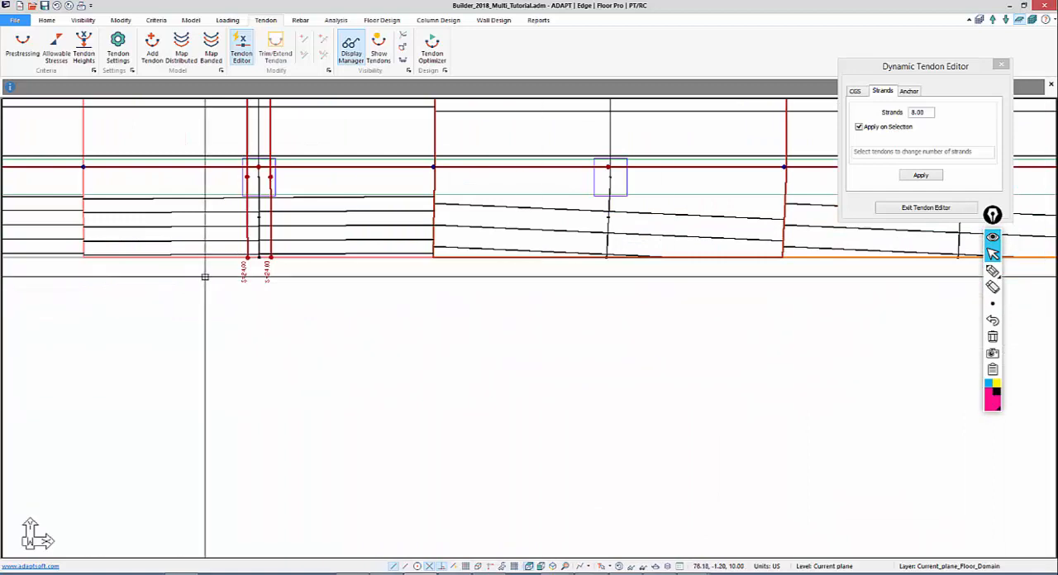
scroll(264, 261, "up", 1)
mouse_move(264, 260)
middle_mouse_down()
mouse_move(536, 300)
mouse_move(496, 327)
middle_mouse_up()
scroll(495, 326, "up", 2)
left_click(494, 333)
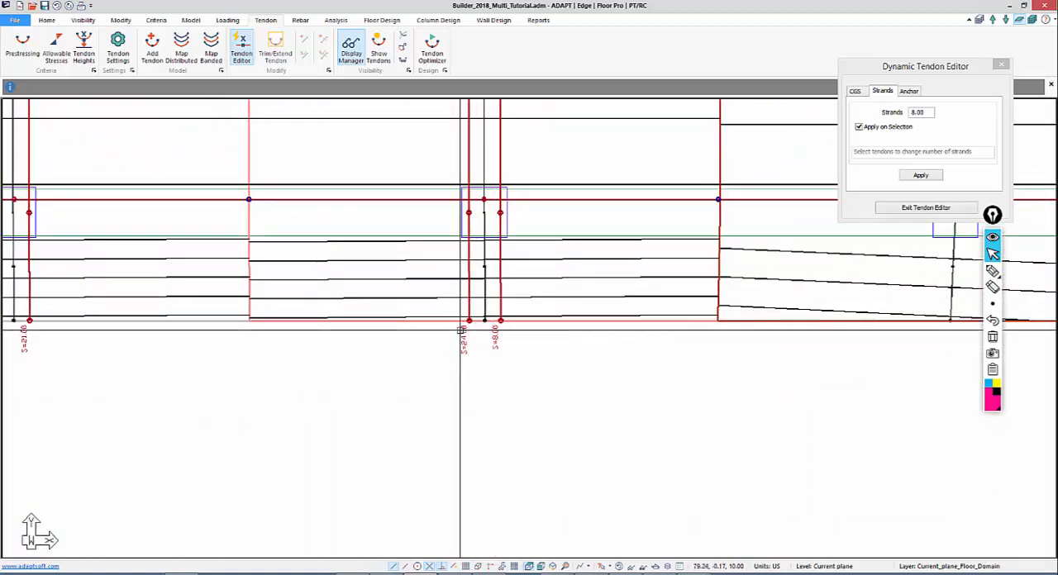
left_click(461, 331)
scroll(309, 375, "down", 1)
middle_click_drag(310, 376, 623, 359)
left_click_drag(416, 353, 293, 300)
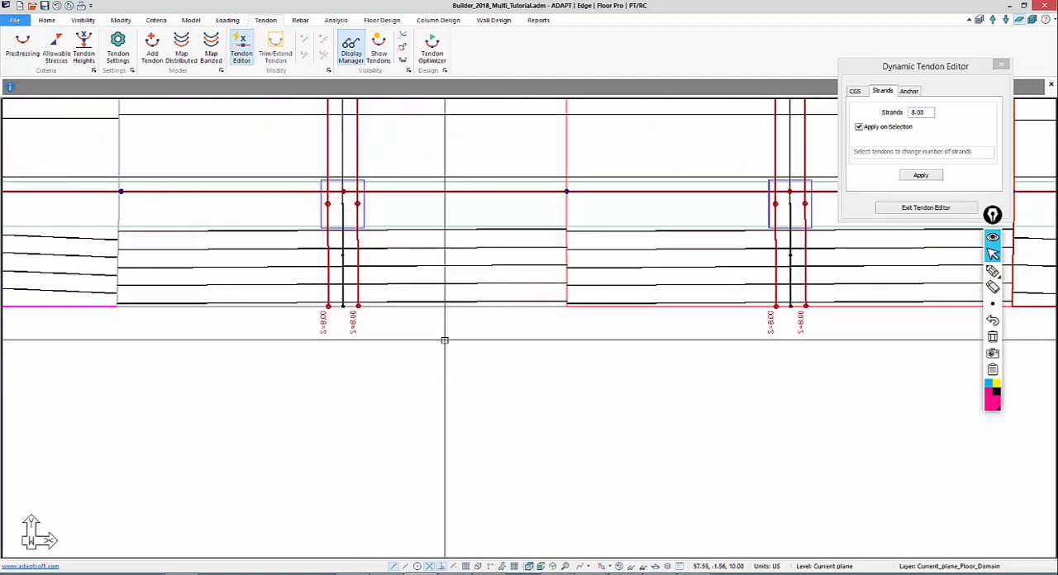
scroll(301, 383, "down", 6)
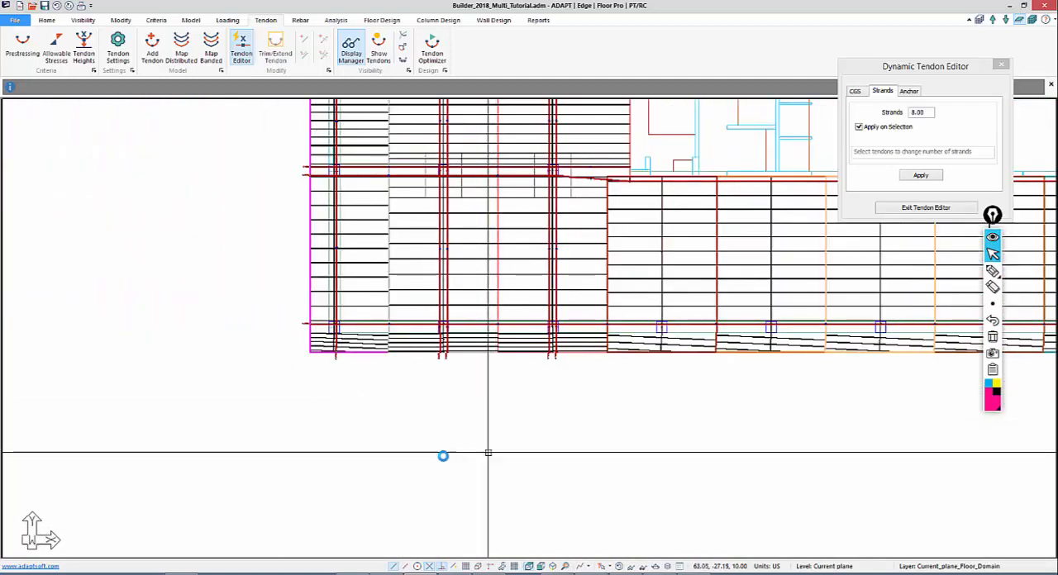
scroll(446, 422, "down", 2)
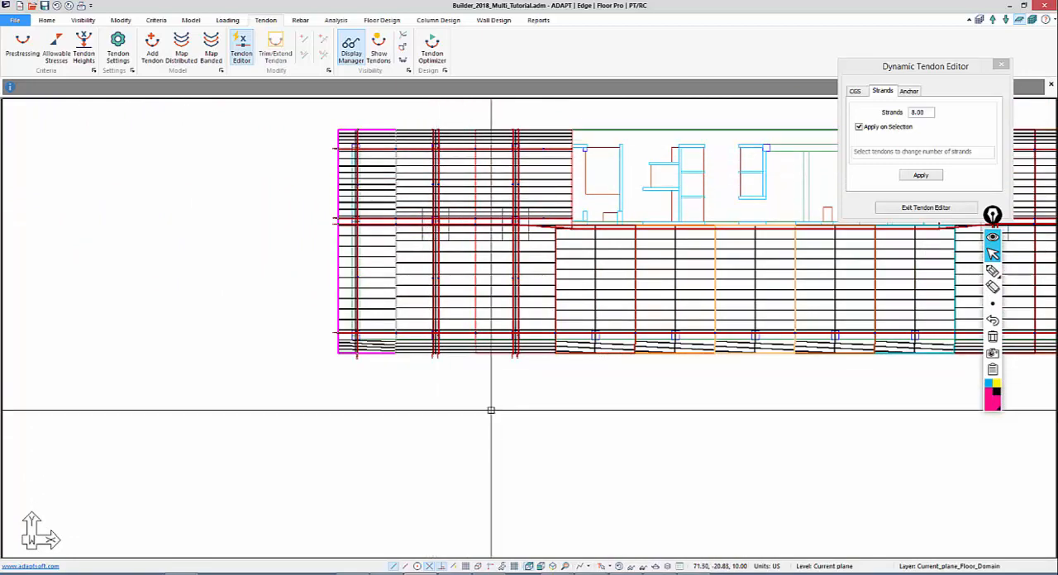
middle_click_drag(555, 444, 345, 503)
scroll(208, 319, "down", 2)
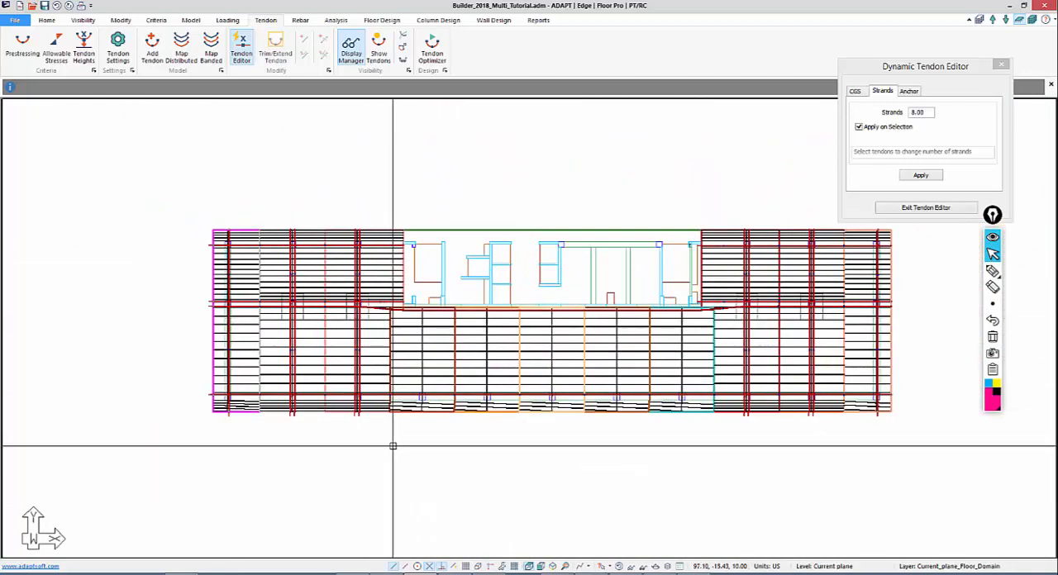
middle_click_drag(324, 455, 270, 443)
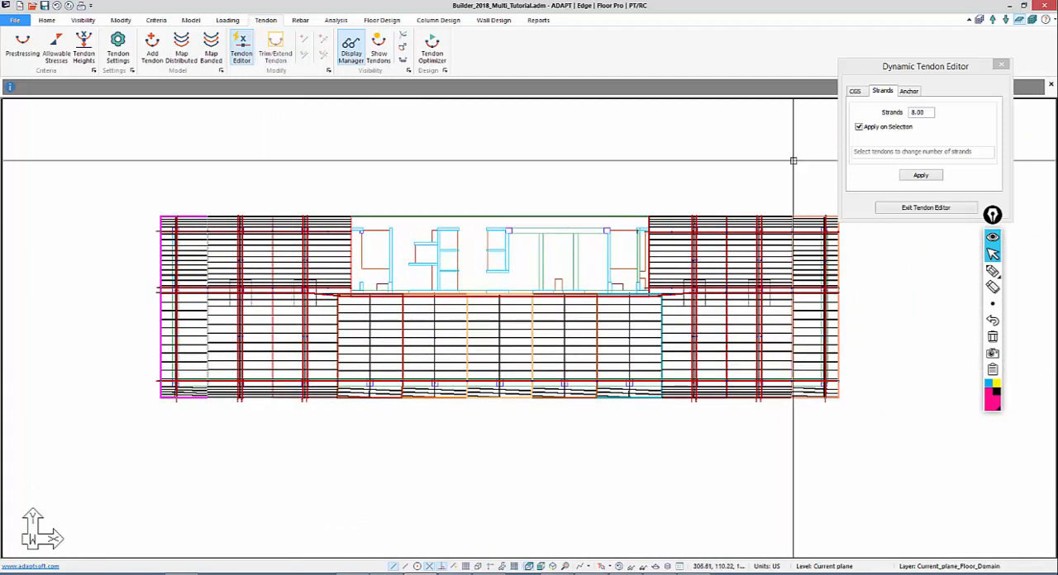
Leave the tendon editor and inspect the stressing and shape settings of an interior Y-direction banded tendon left of the core
left_click(1001, 64)
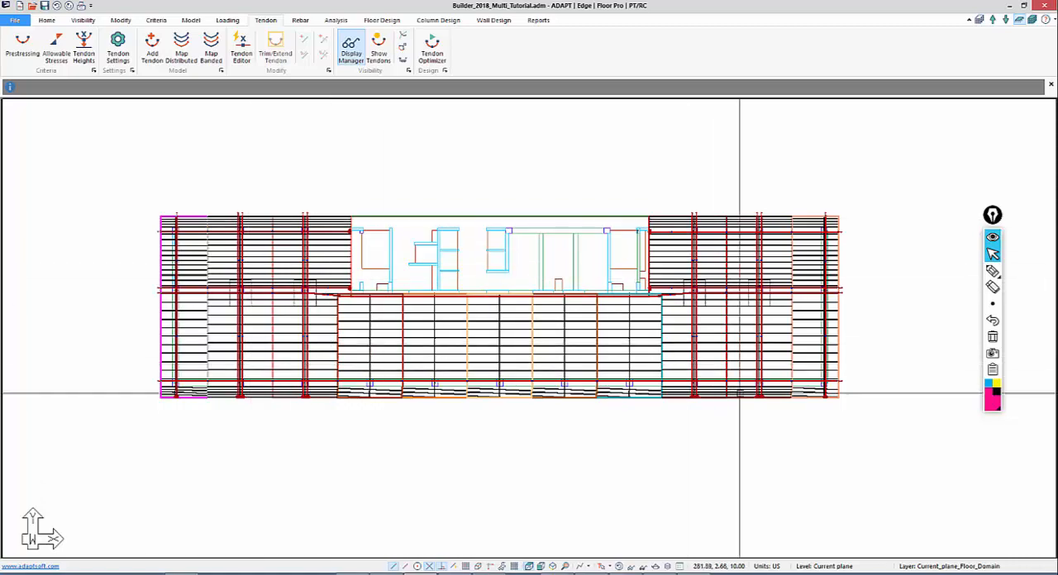
mouse_move(392, 420)
middle_mouse_down()
mouse_move(425, 406)
mouse_move(430, 387)
middle_mouse_up()
scroll(259, 380, "up", 2)
scroll(353, 323, "up", 5)
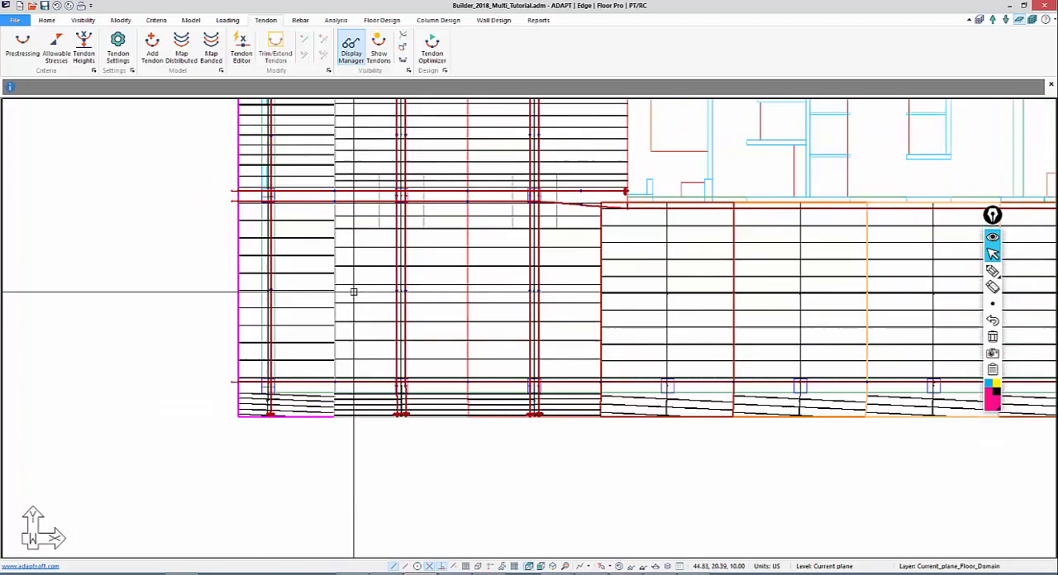
double_click(430, 287)
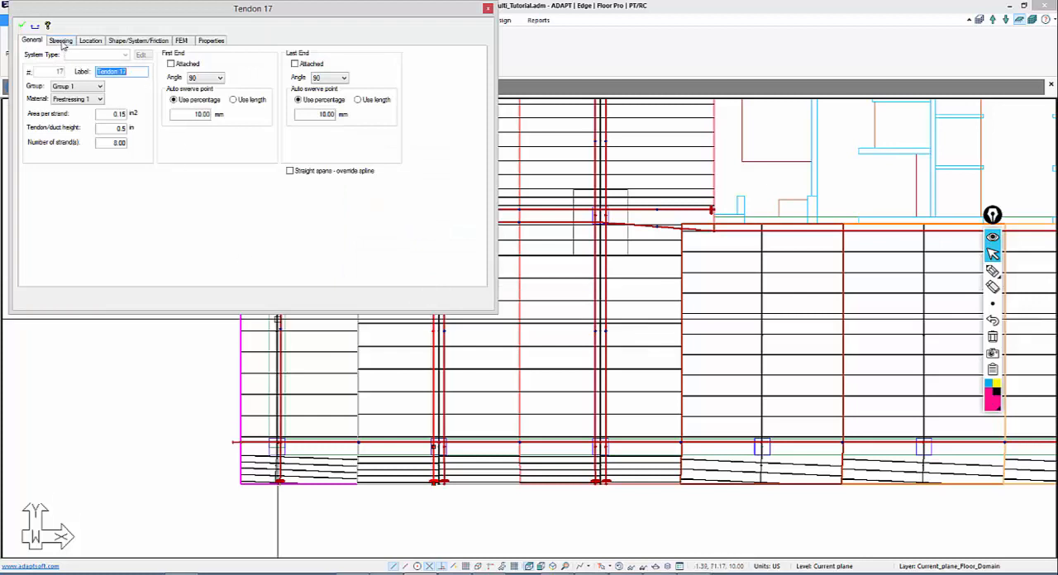
left_click(61, 41)
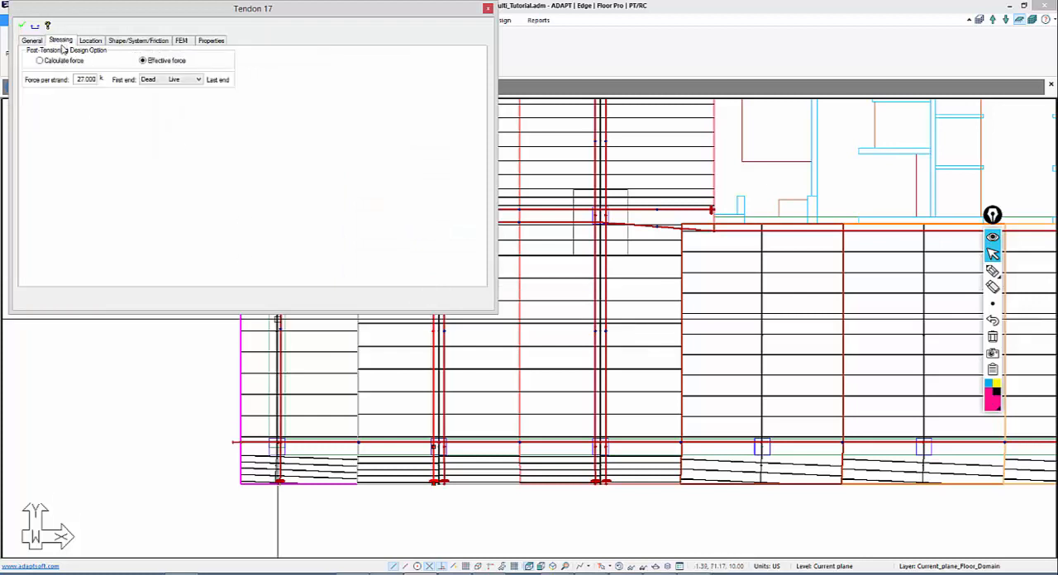
left_click(120, 42)
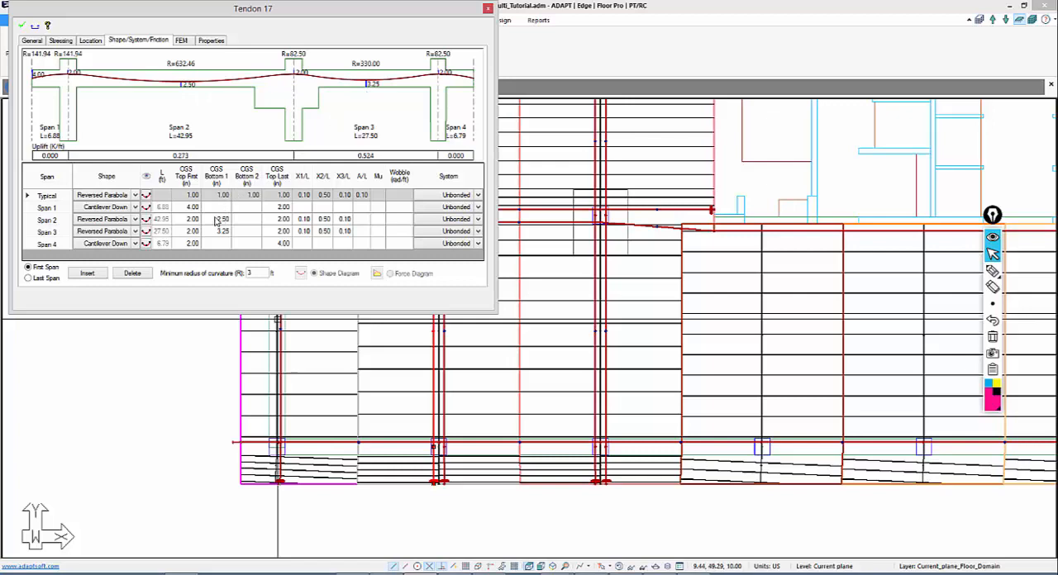
key("Escape")
Set the CGS to 1.00 in at the low points of the interior Y-direction banded tendons in the long lower span, both sides of the core
middle_click_drag(224, 386, 157, 385)
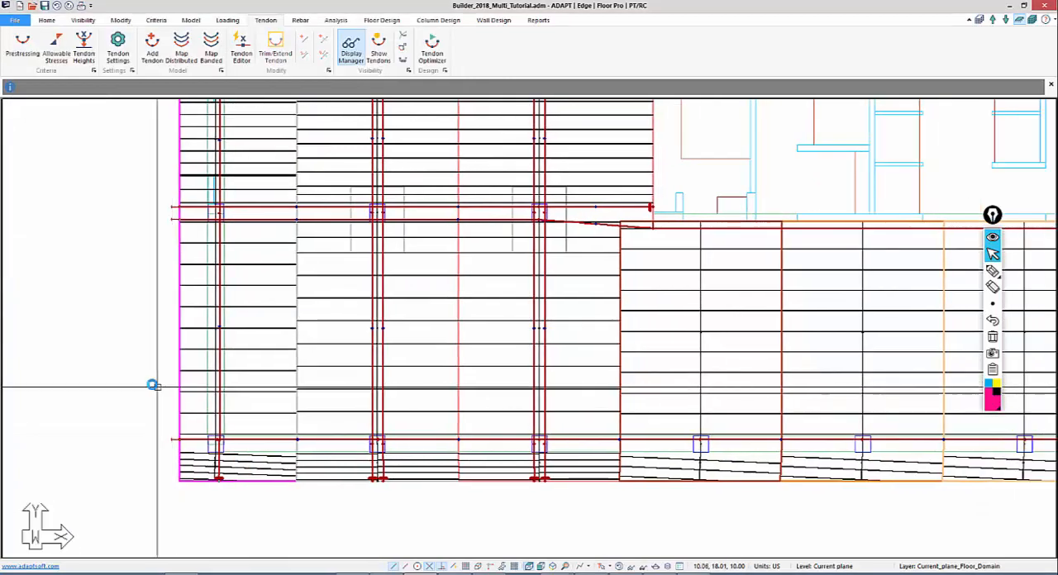
scroll(156, 386, "down", 2)
middle_click_drag(367, 423, 262, 430)
scroll(262, 449, "down", 2)
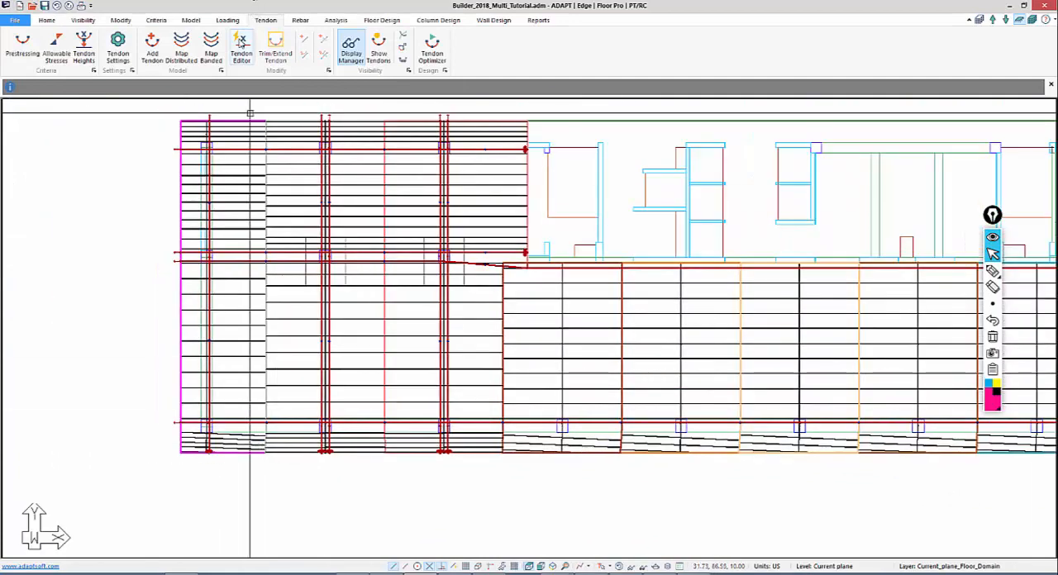
left_click(241, 46)
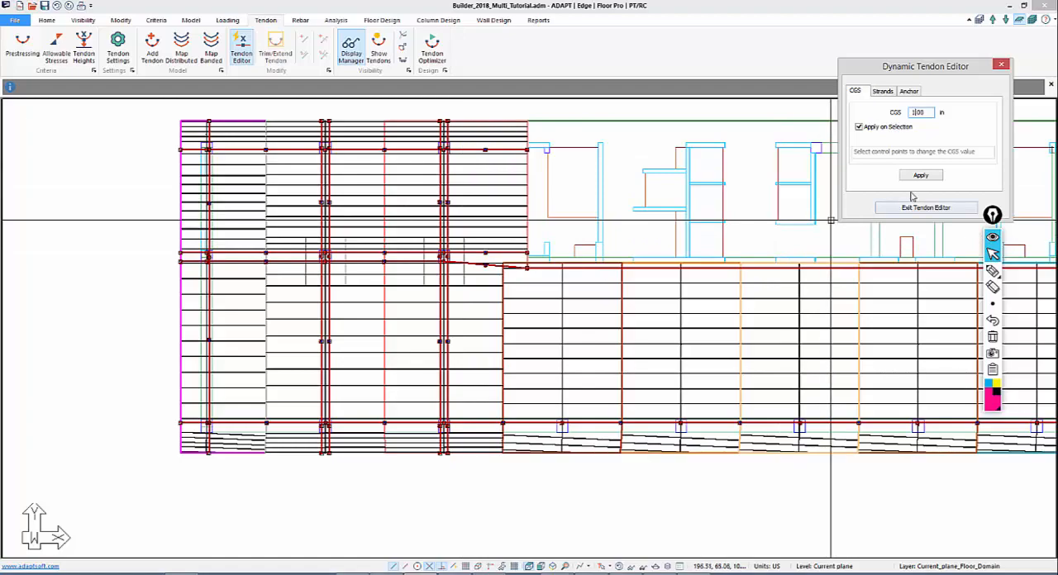
scroll(402, 319, "up", 5)
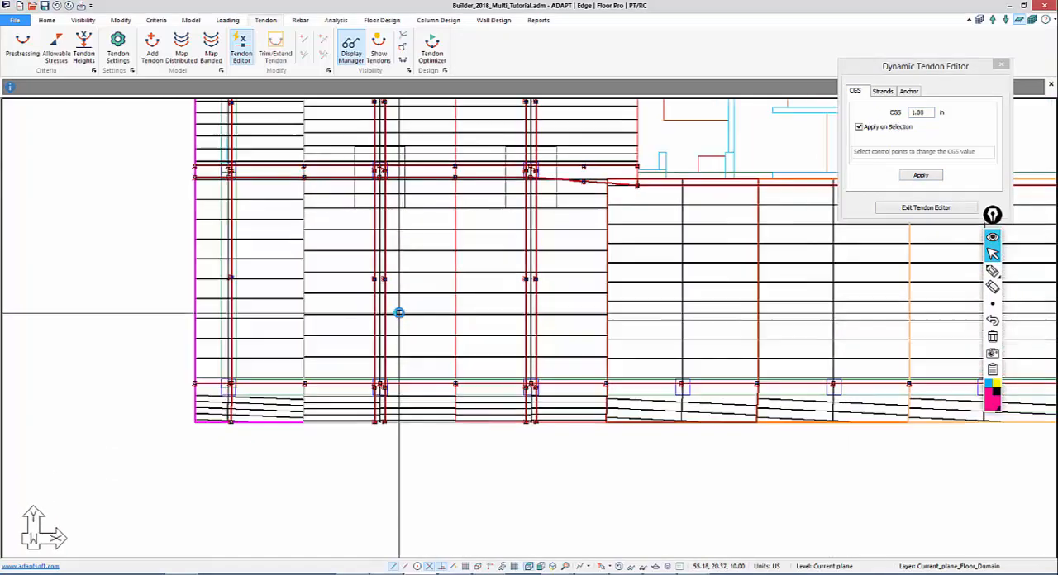
scroll(391, 323, "up", 3)
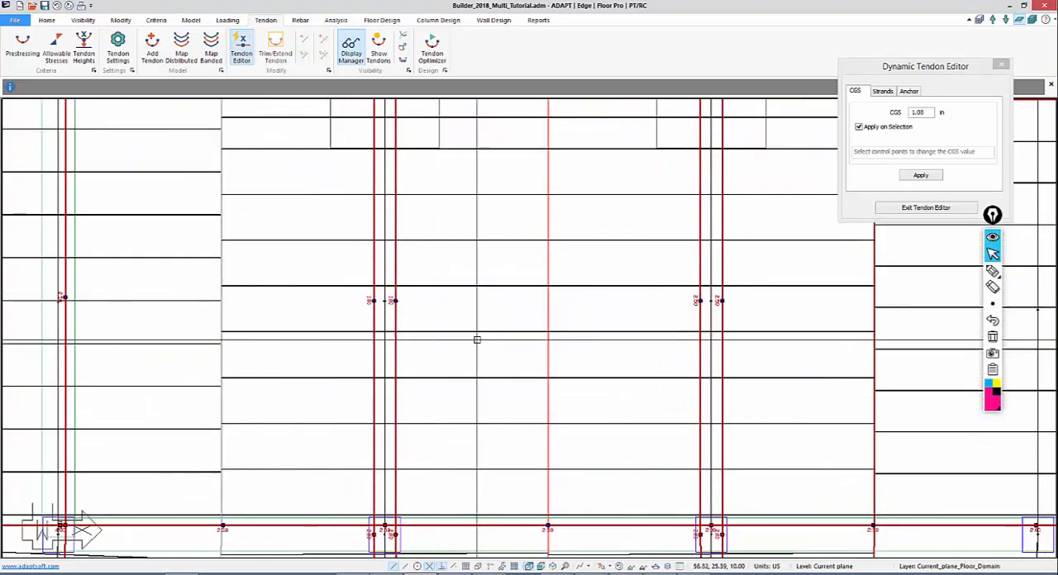
scroll(102, 259, "down", 5)
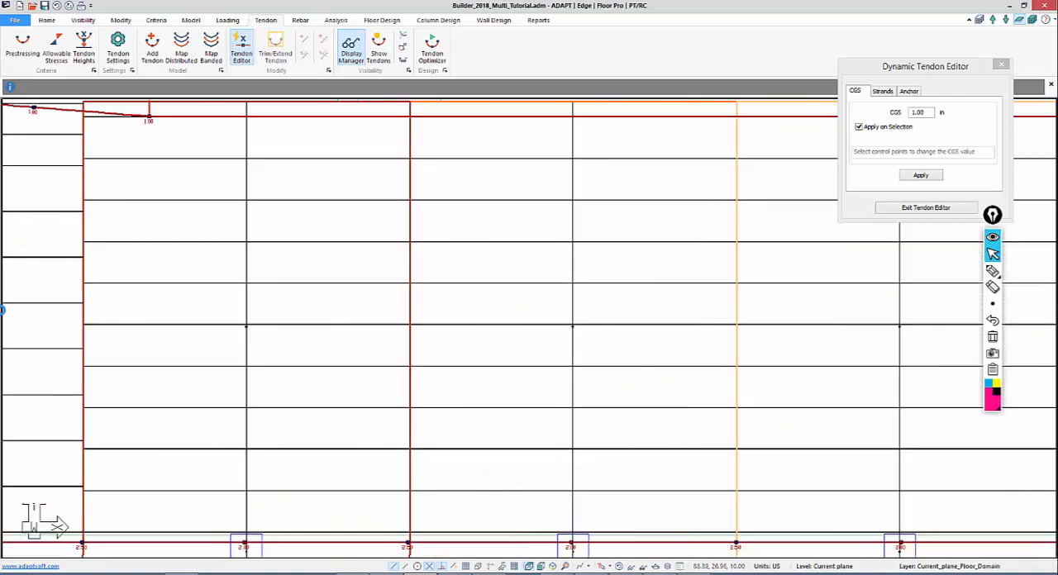
middle_click_drag(474, 356, 16, 363)
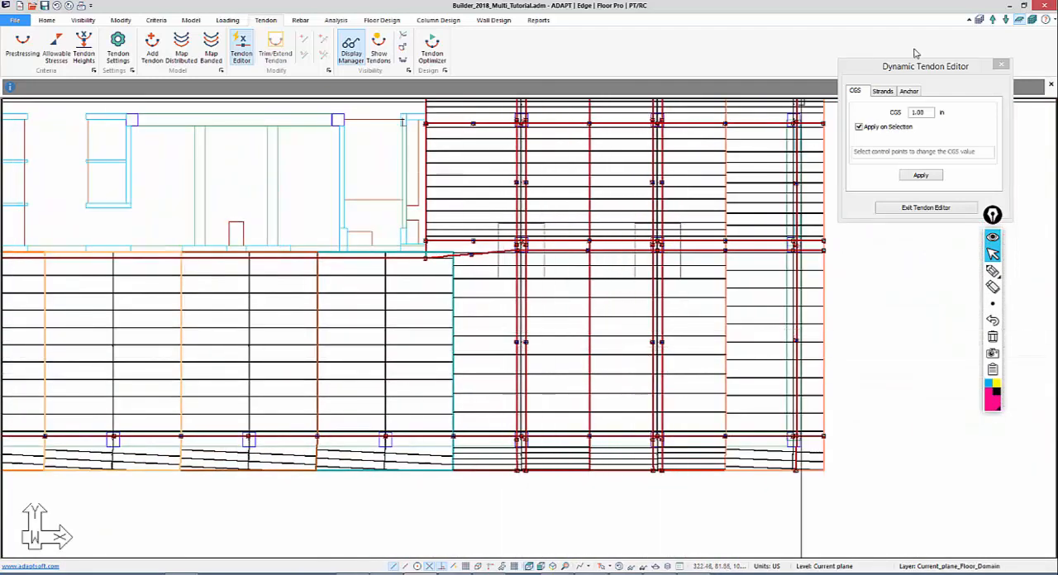
middle_click_drag(700, 381, 747, 201)
Apply the 1.00 in CGS to the interior Y-direction tendons' high points at the lower column line right of the core
scroll(697, 303, "up", 3)
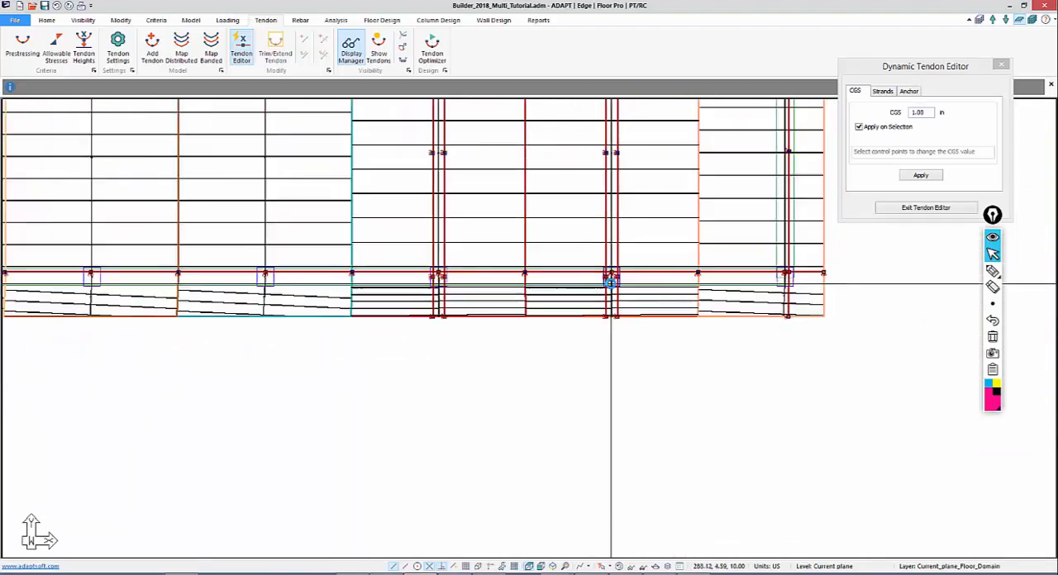
scroll(542, 329, "up", 5)
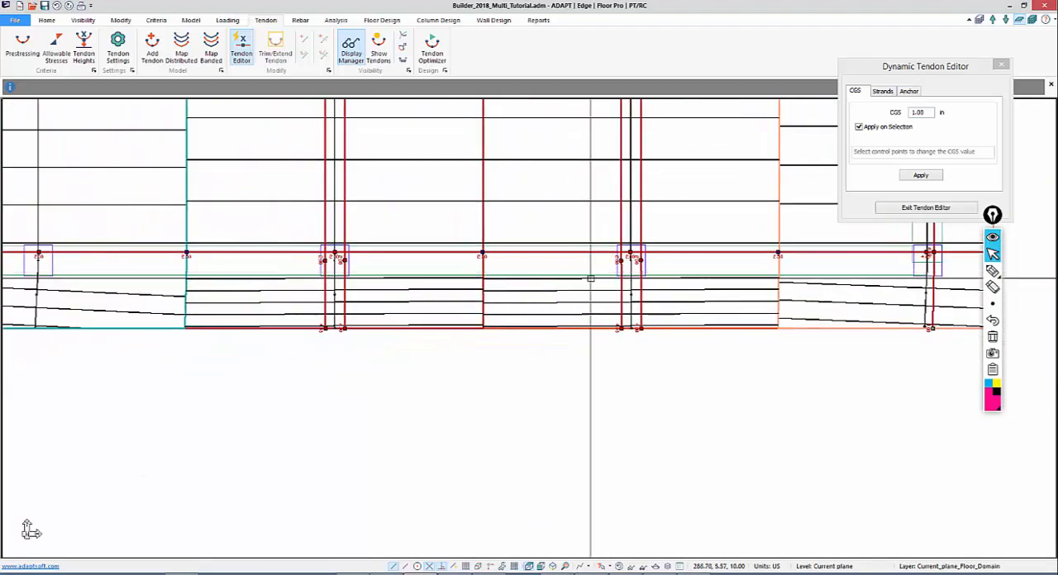
scroll(512, 316, "up", 1)
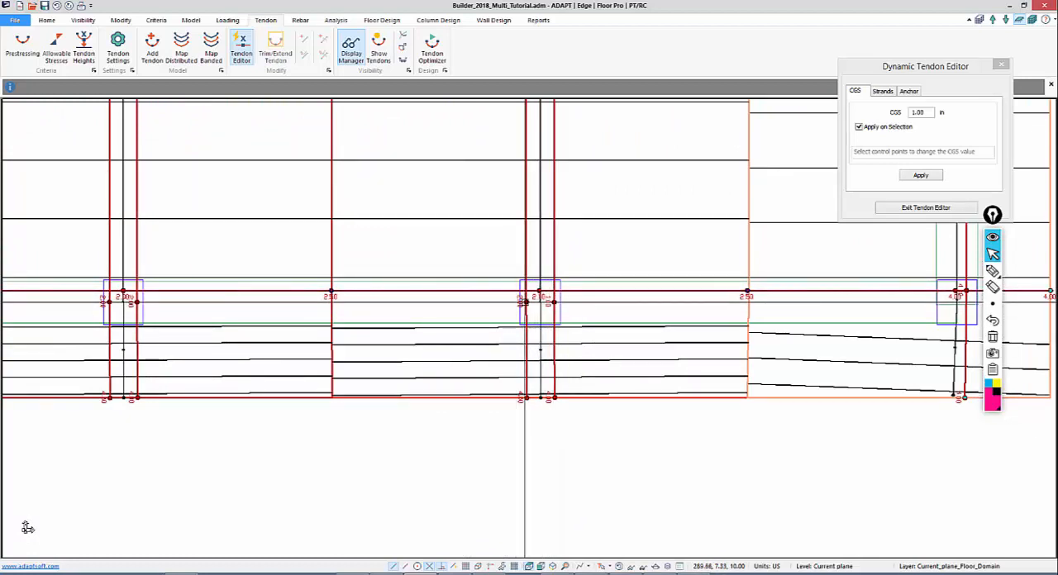
middle_click_drag(411, 322, 697, 310)
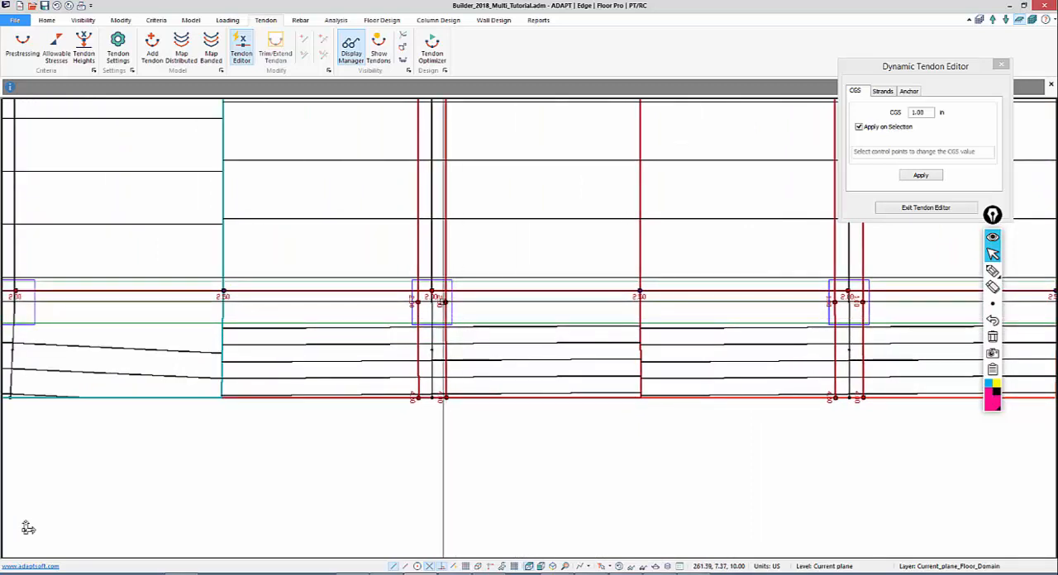
Apply the 1.00 in CGS to the interior Y-direction tendons' high points at the lower column line left of the core, then exit the tendon editor
middle_click_drag(355, 347, 785, 368)
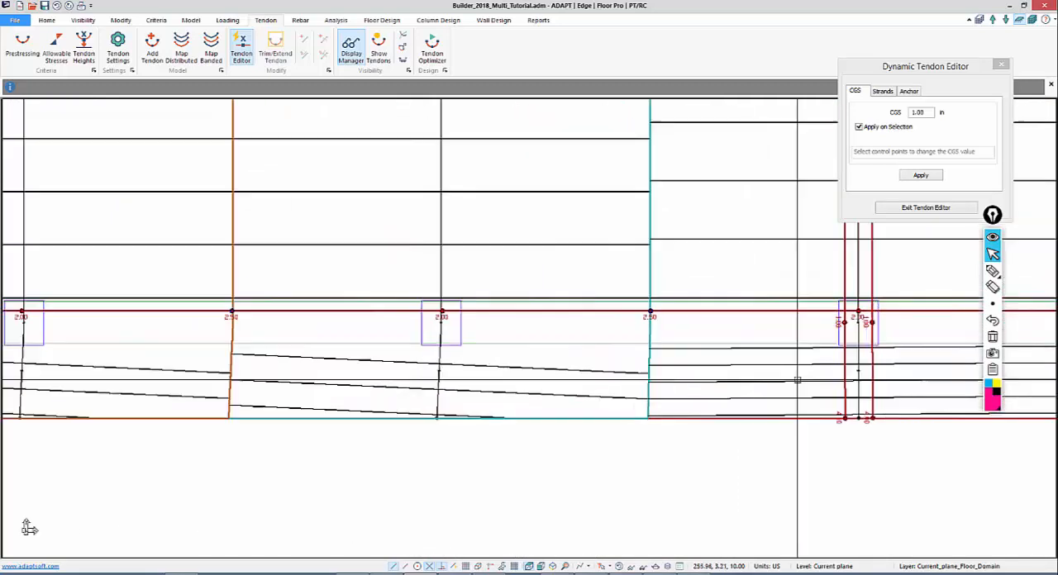
middle_click_drag(161, 416, 705, 365)
scroll(331, 356, "down", 2)
middle_click_drag(228, 366, 939, 312)
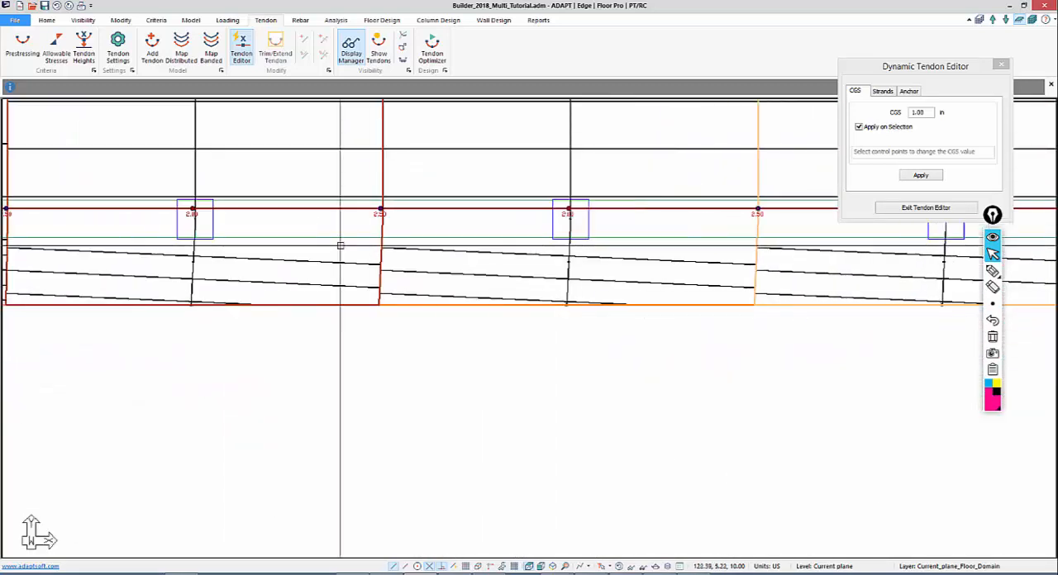
scroll(340, 246, "up", 1)
middle_click_drag(331, 248, 885, 340)
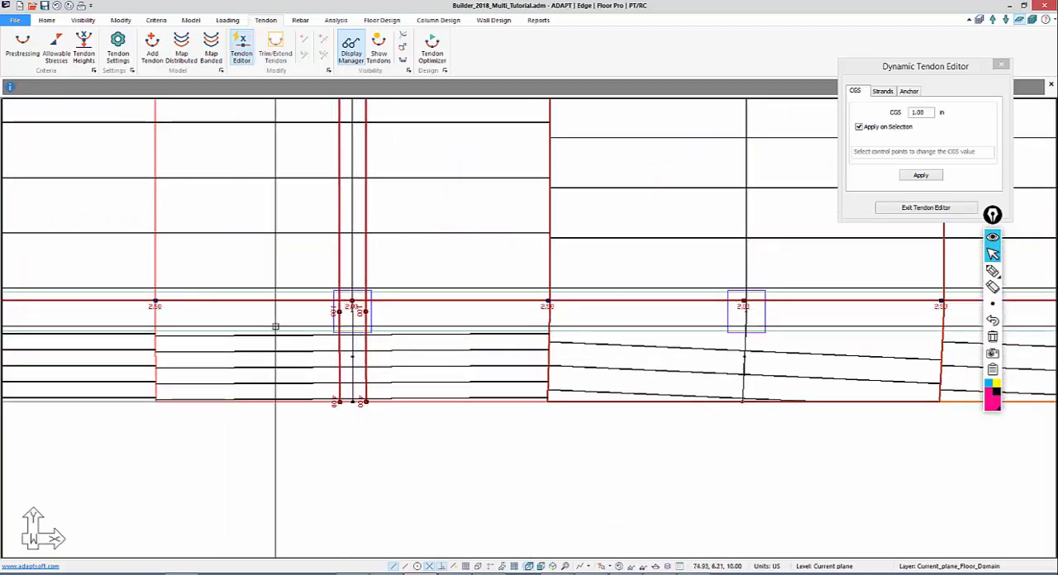
middle_click_drag(279, 314, 371, 411)
scroll(371, 410, "down", 3)
scroll(184, 456, "up", 1)
middle_click_drag(185, 456, 495, 364)
scroll(488, 355, "up", 3)
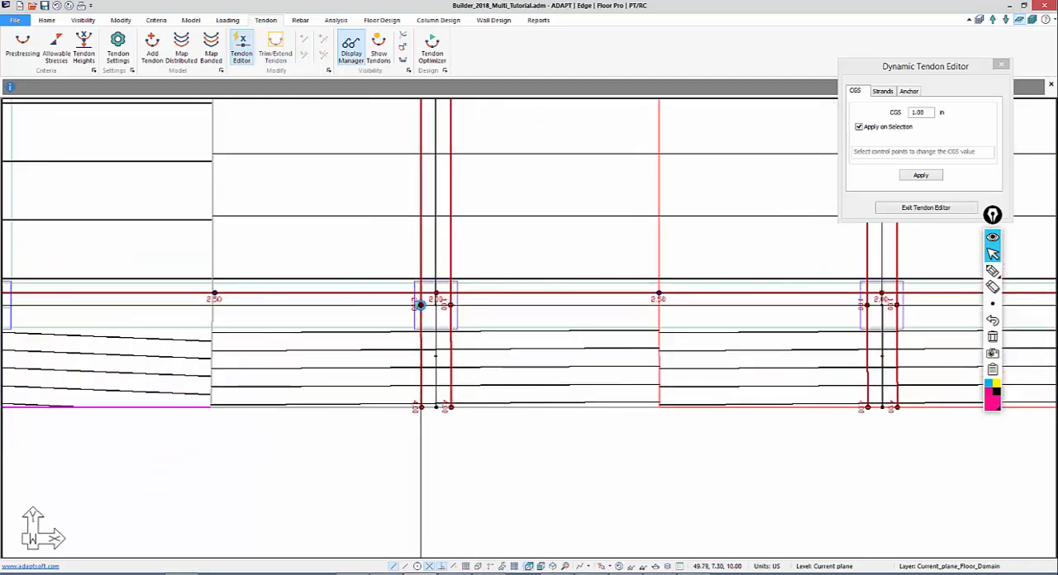
scroll(295, 350, "down", 3)
middle_click_drag(308, 243, 338, 366)
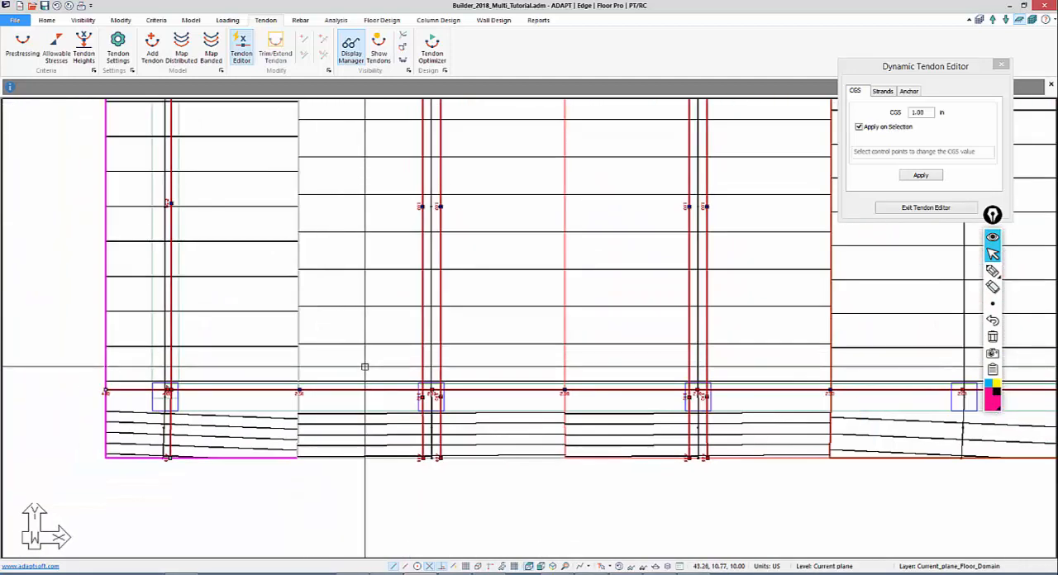
key("Escape")
Enlarge the tendon display by setting its symbol size to 5 in and its font height to 20 in
middle_click_drag(490, 319, 384, 397)
scroll(281, 262, "down", 4)
middle_click_drag(457, 334, 419, 366)
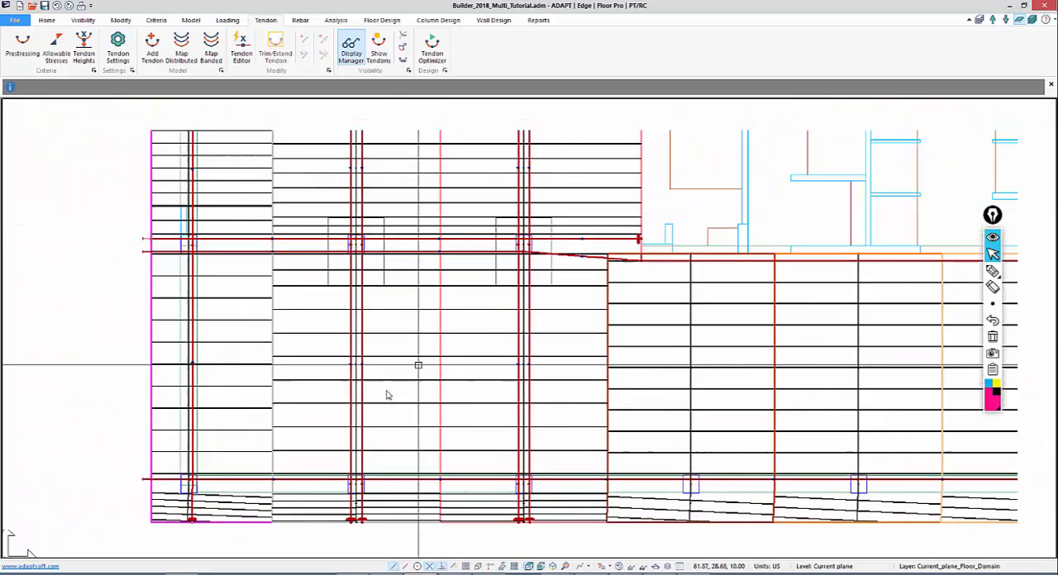
middle_click_drag(386, 395, 344, 429)
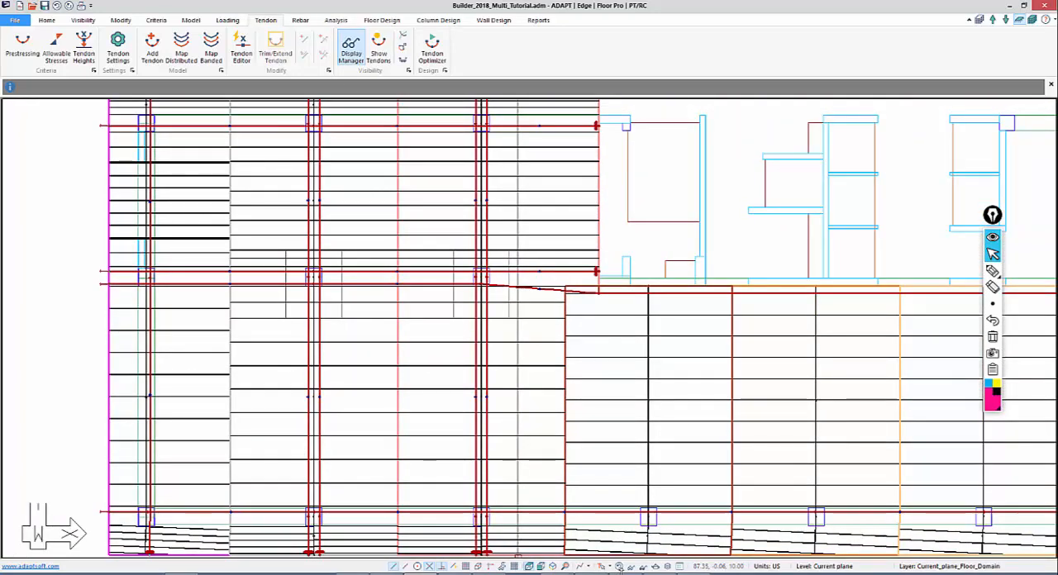
left_click(85, 20)
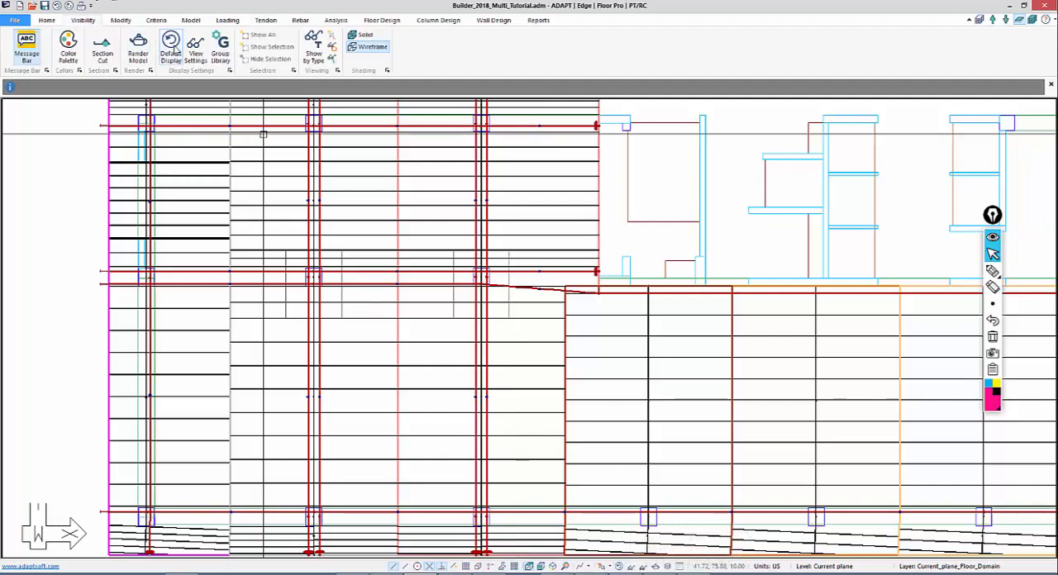
left_click(195, 50)
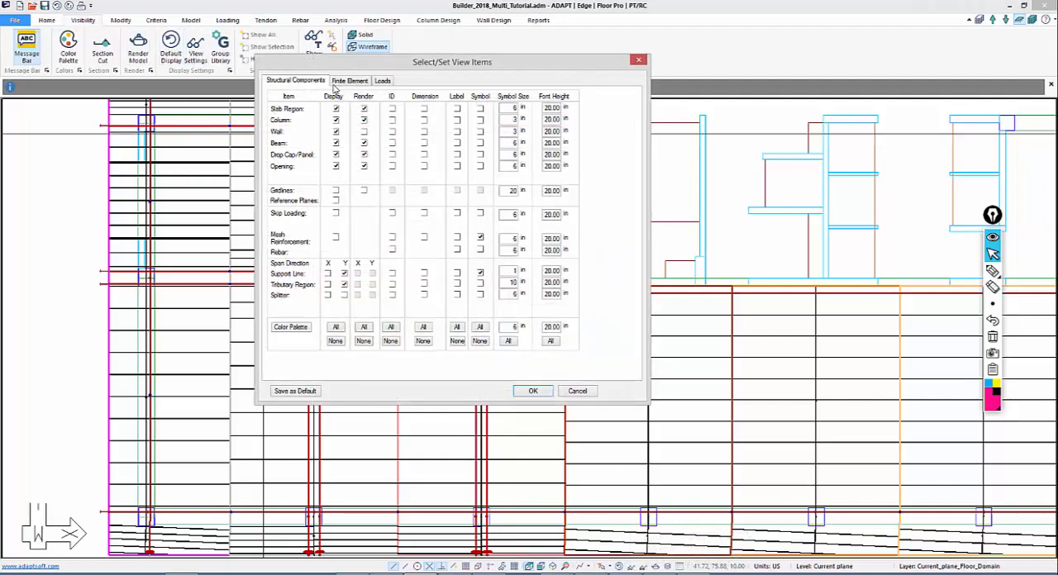
left_click(350, 81)
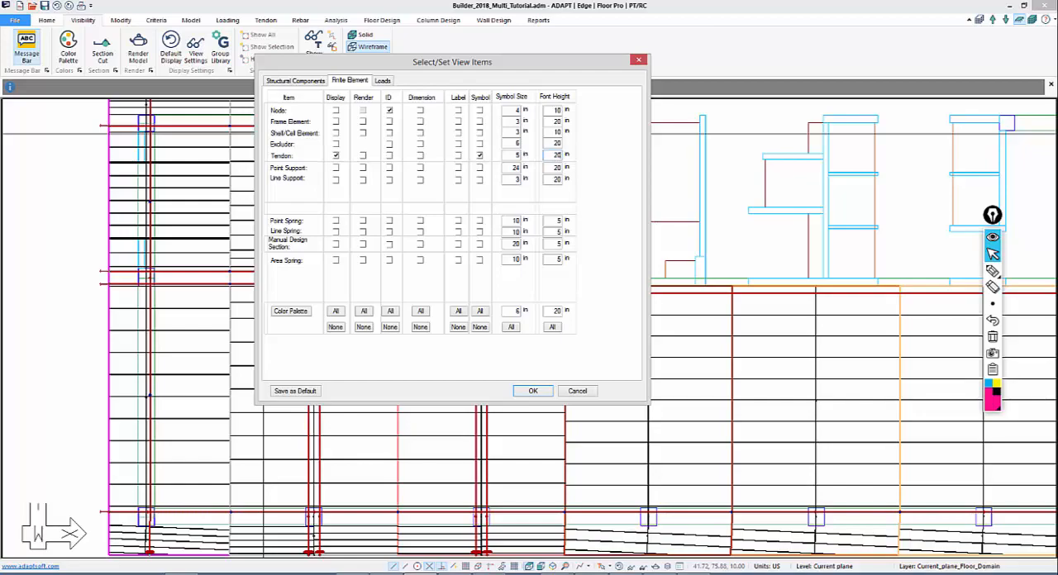
left_click(537, 393)
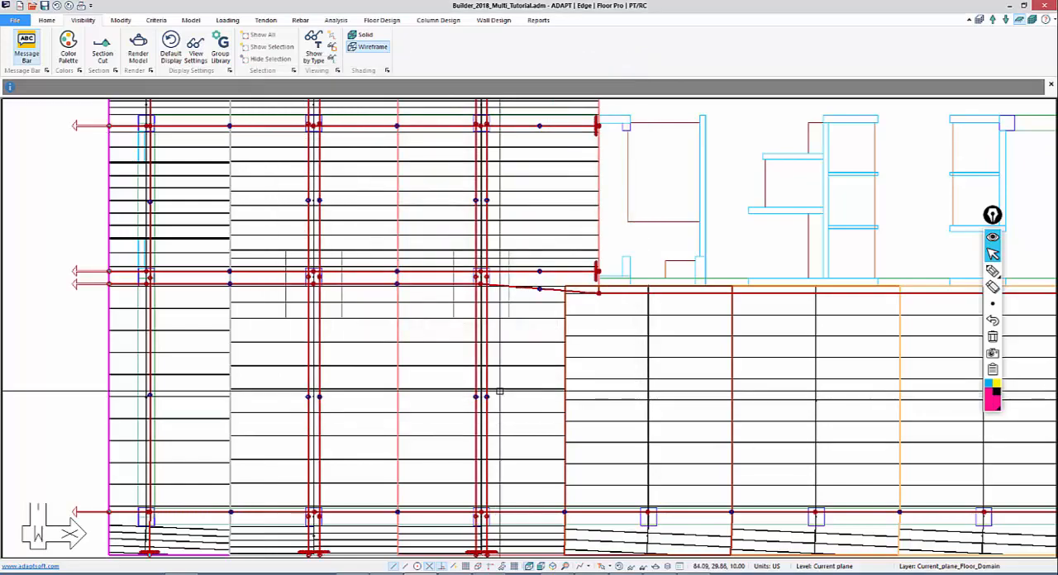
Set the CGS to 1.75 in at the upper-span low points of the interior Y-direction banded tendons left of the core
middle_click_drag(449, 376, 335, 361)
scroll(335, 361, "down", 2)
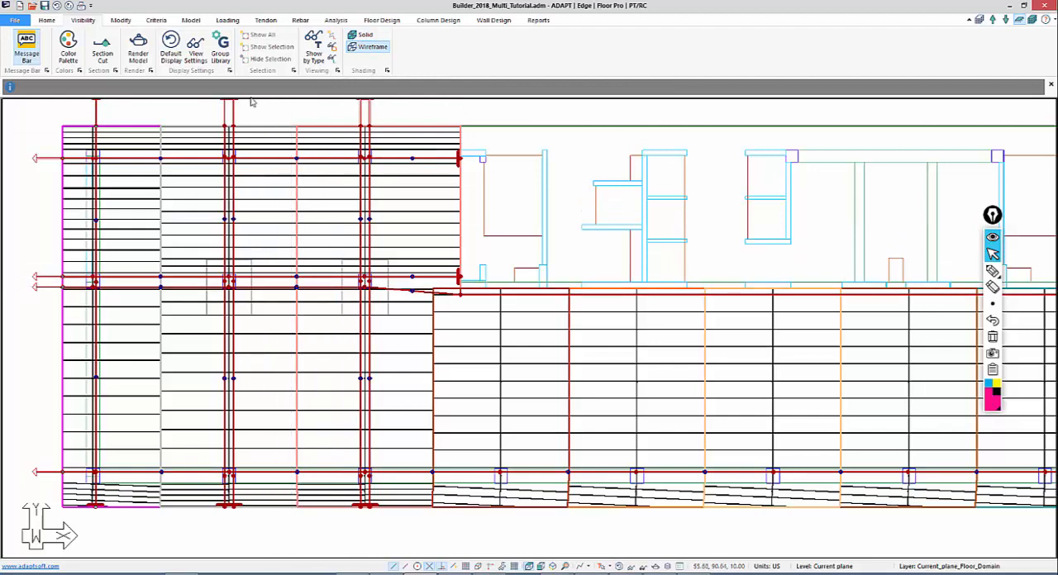
left_click(266, 20)
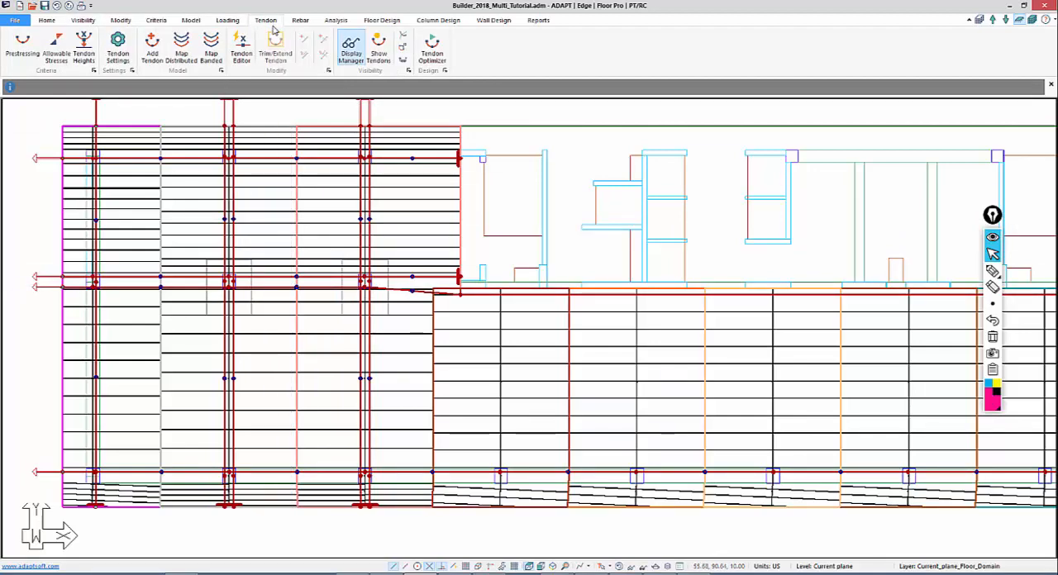
left_click(241, 49)
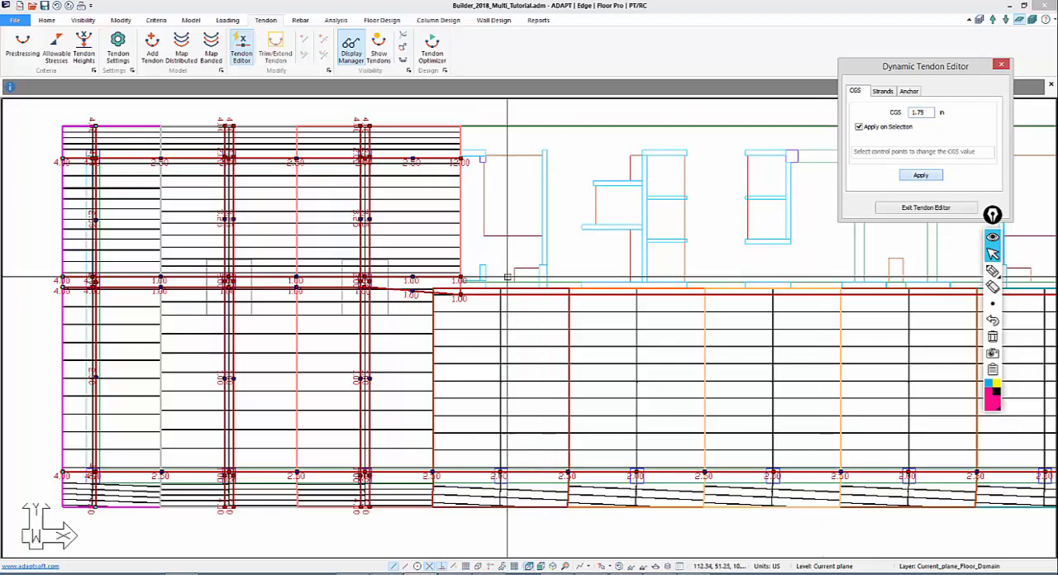
left_click_drag(401, 235, 194, 207)
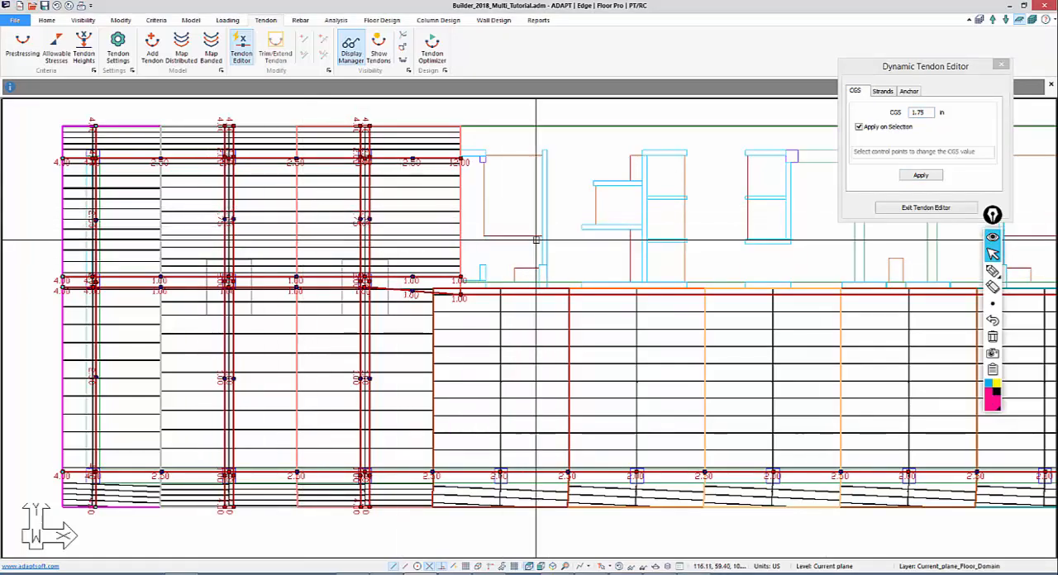
Apply the 1.75 in CGS to the upper-span low points of the interior Y-direction banded tendons right of the core
middle_click_drag(603, 229, 196, 281)
middle_click_drag(642, 286, 281, 229)
scroll(281, 229, "down", 1)
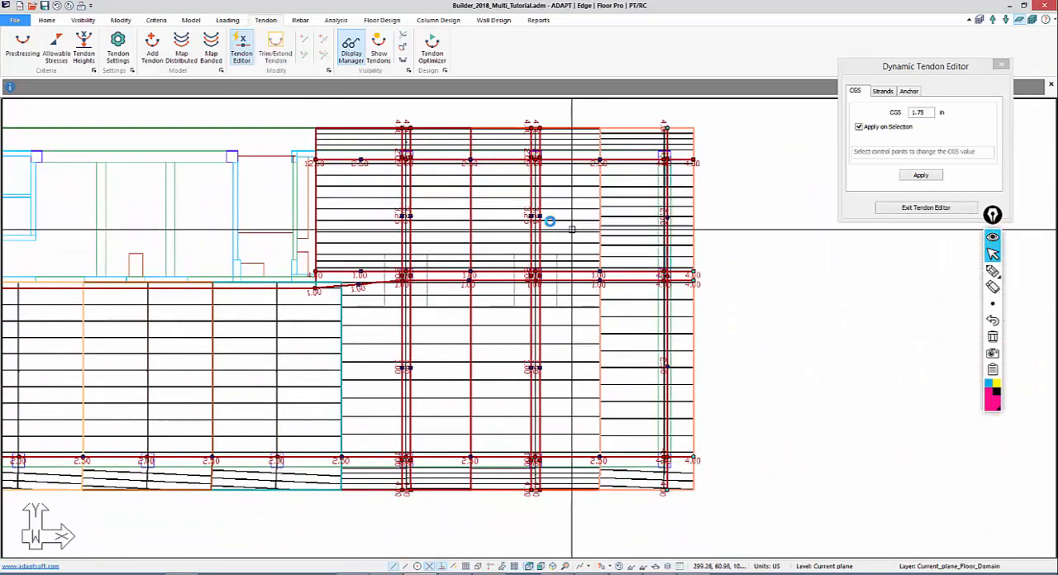
middle_click_drag(406, 248, 534, 200)
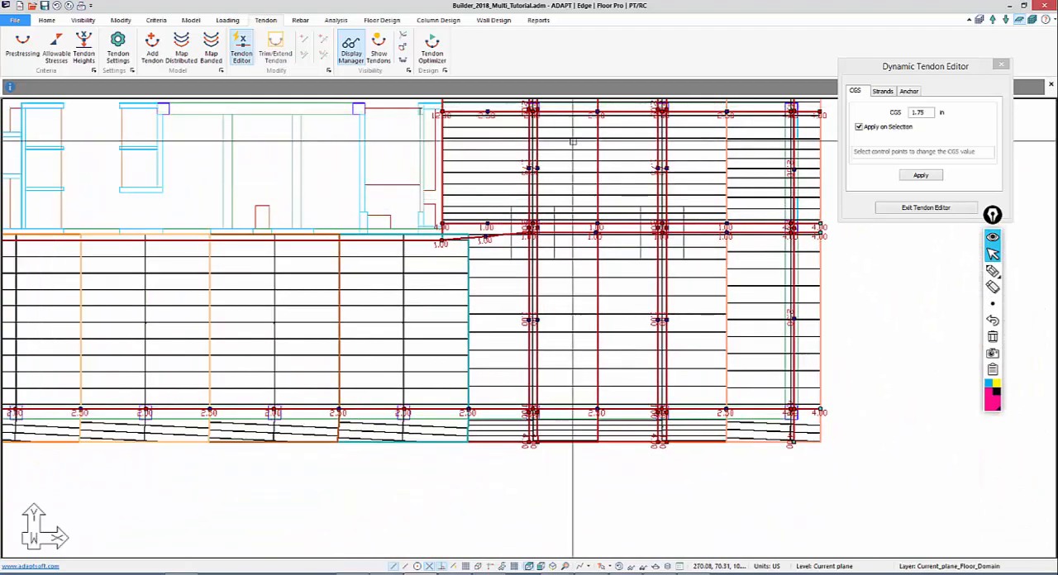
middle_click_drag(683, 117, 681, 235)
Set the CGS to 1.00 in at the support high points of the interior Y-direction banded tendons right of the core
scroll(681, 235, "up", 1)
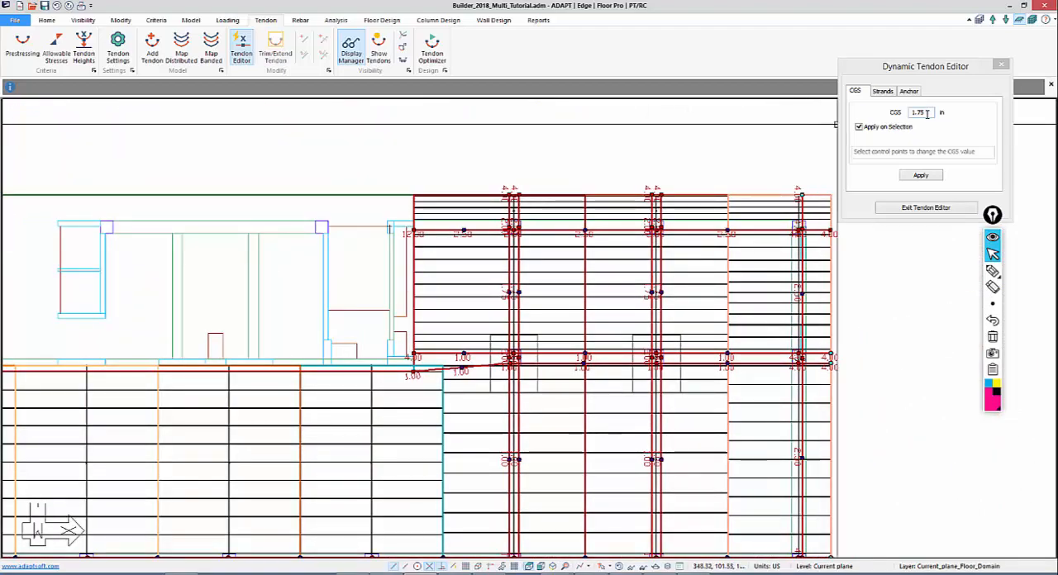
left_click_drag(928, 114, 890, 120)
left_click_drag(718, 250, 737, 222)
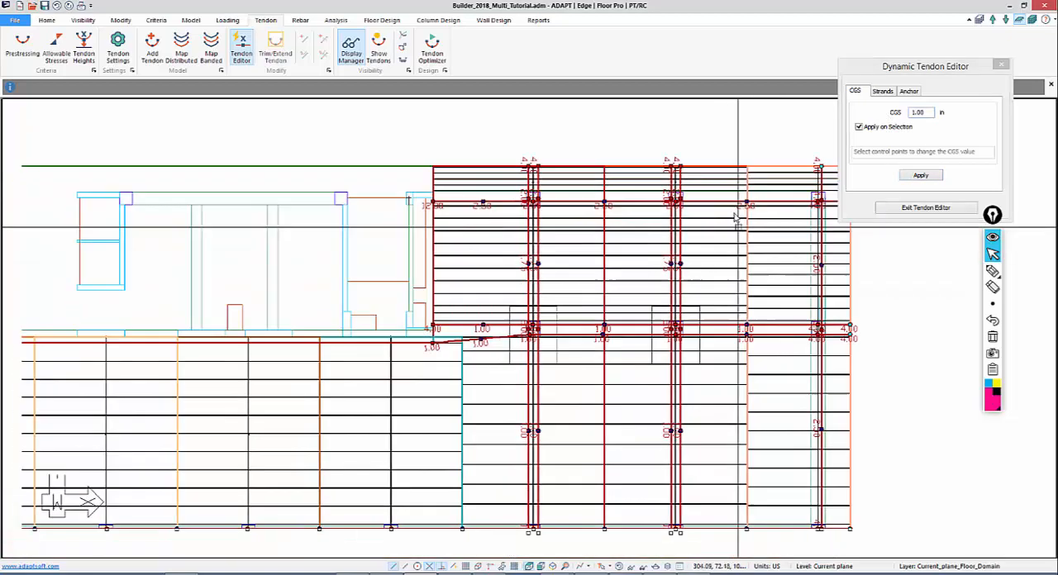
middle_click_drag(736, 222, 729, 204)
scroll(685, 194, "up", 1)
middle_click_drag(730, 262, 611, 225)
scroll(500, 279, "up", 3)
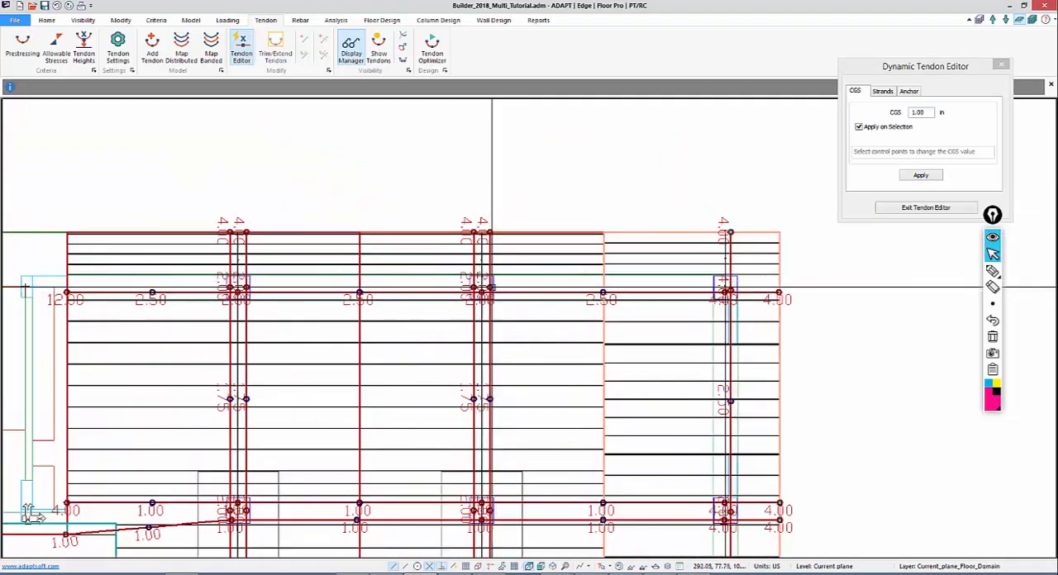
middle_click_drag(430, 301, 646, 237)
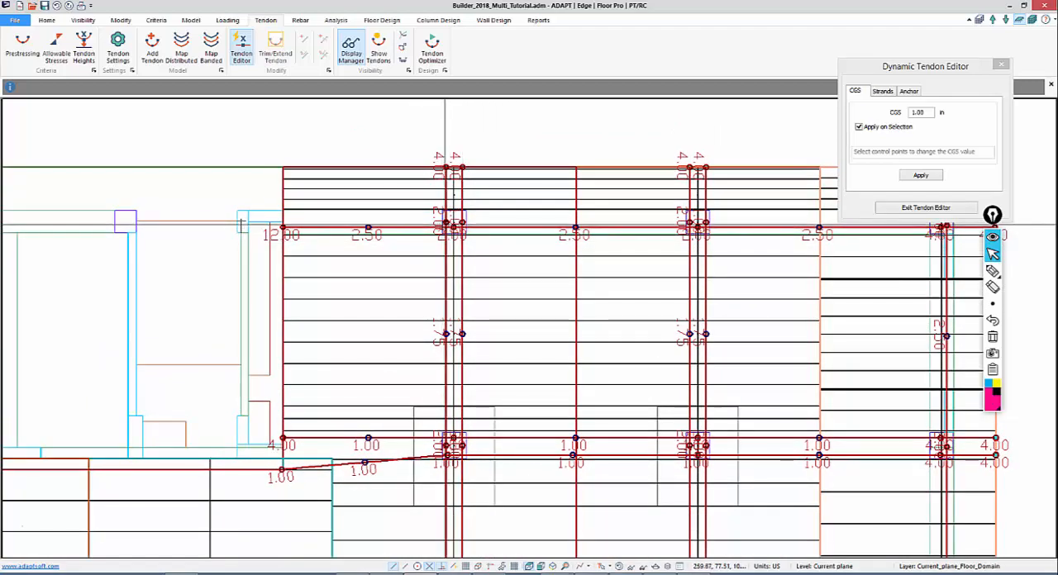
middle_click_drag(438, 297, 500, 125)
scroll(695, 264, "up", 3)
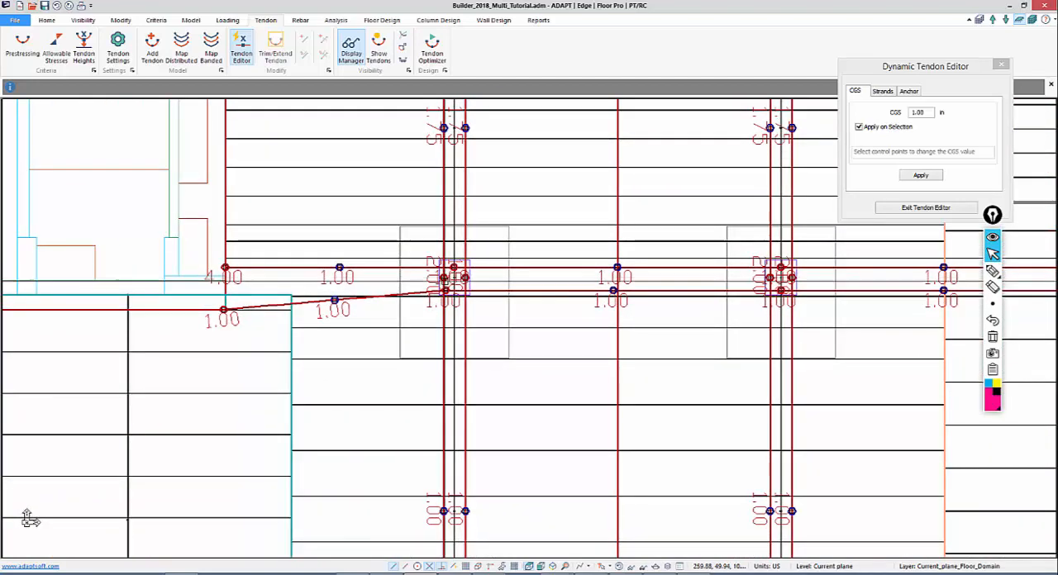
middle_click_drag(630, 329, 505, 332)
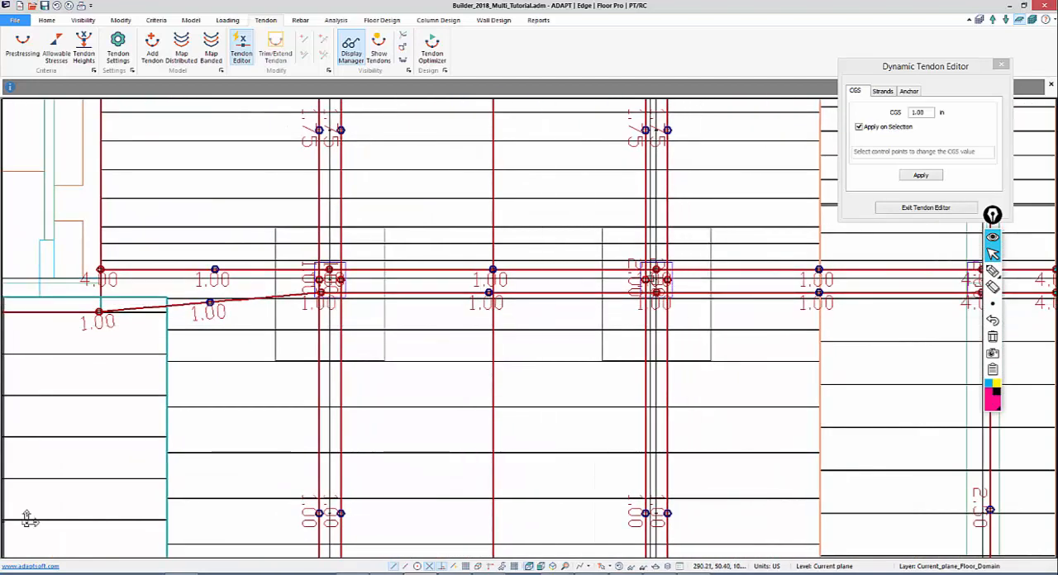
middle_click_drag(485, 402, 926, 386)
Apply the 1.00 in CGS to the interior Y-direction banded tendons' support high points left of the core, then exit the tendon editor
scroll(926, 386, "down", 5)
middle_click_drag(239, 399, 1025, 413)
middle_click_drag(418, 371, 621, 307)
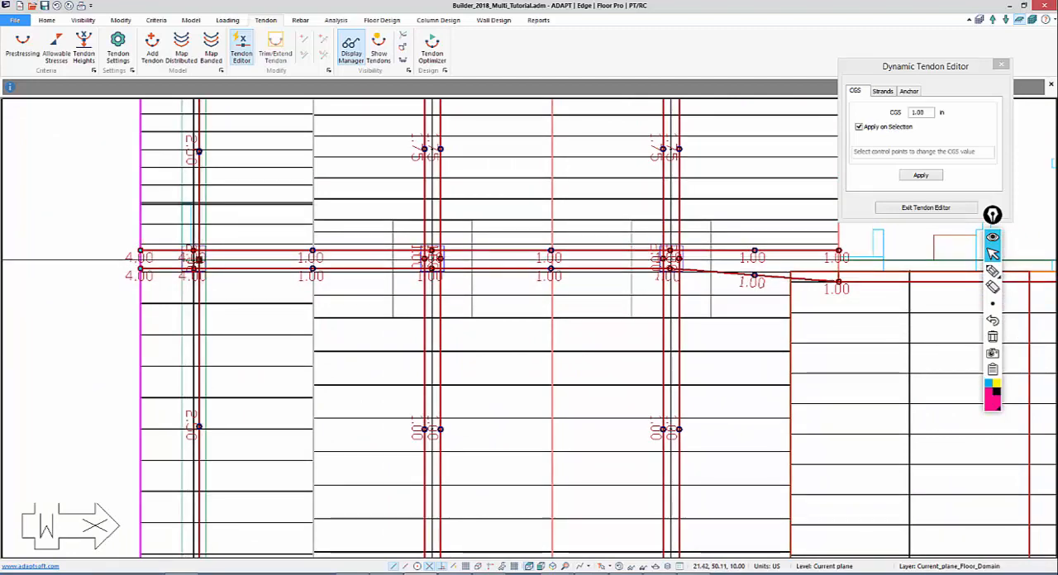
middle_click_drag(529, 298, 443, 312)
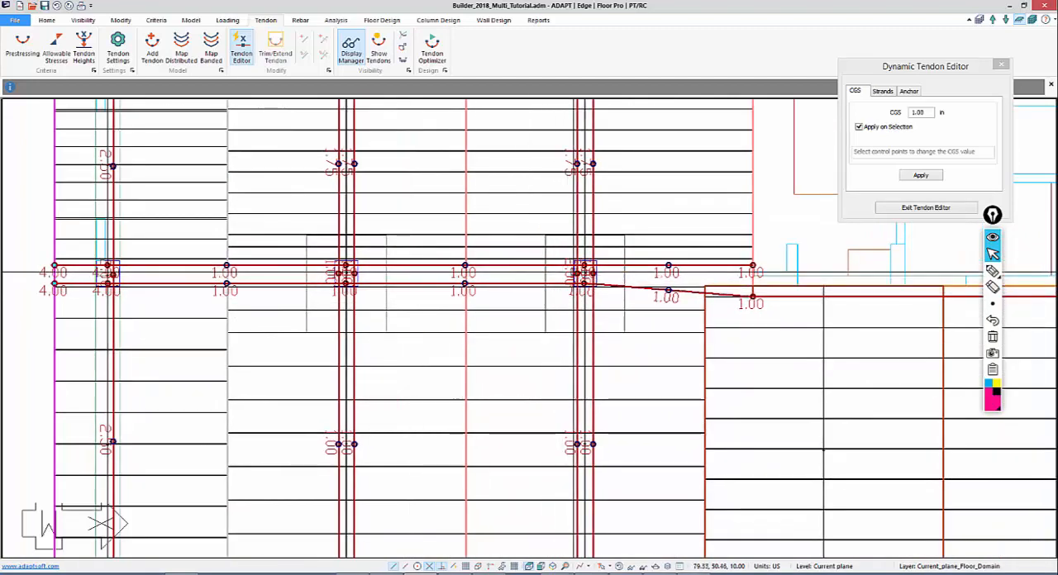
middle_click_drag(575, 272, 495, 527)
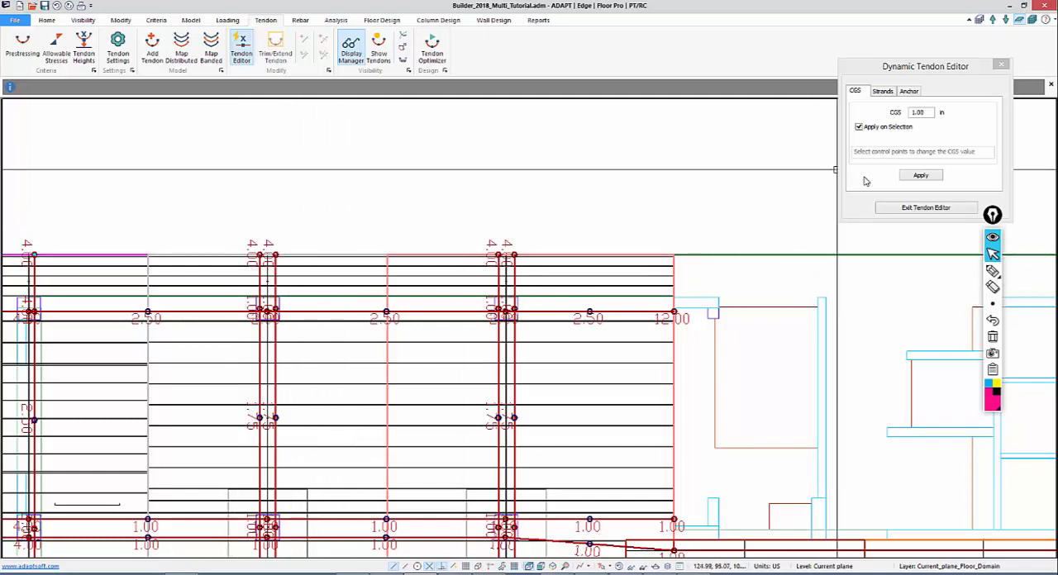
left_click(1001, 64)
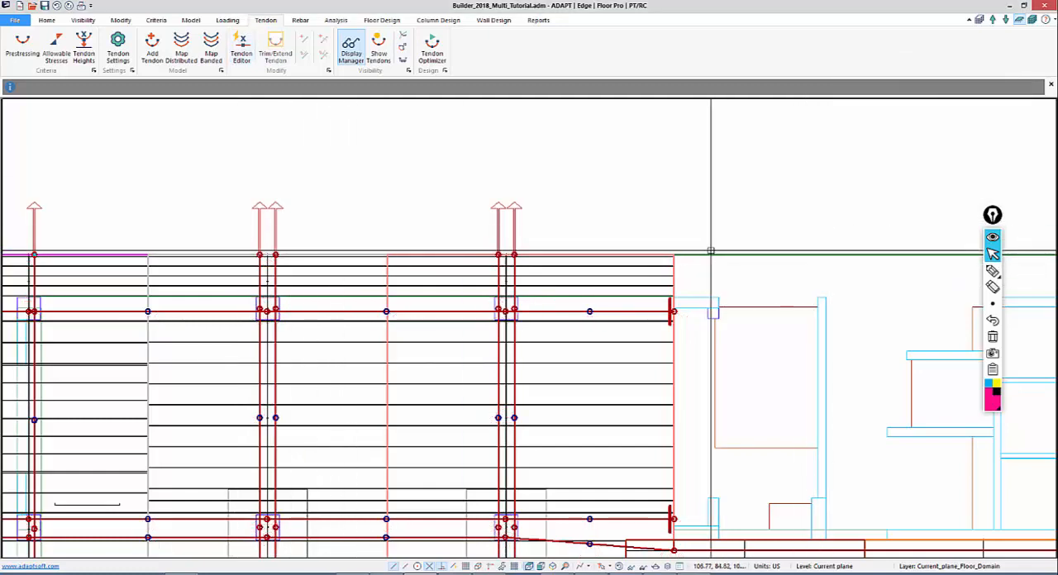
Add a Y-direction tendon near the left end of the central slab region, from the lower slab edge up to the core
middle_click_drag(581, 168, 527, 106)
middle_click_drag(437, 371, 408, 292)
scroll(338, 229, "down", 7)
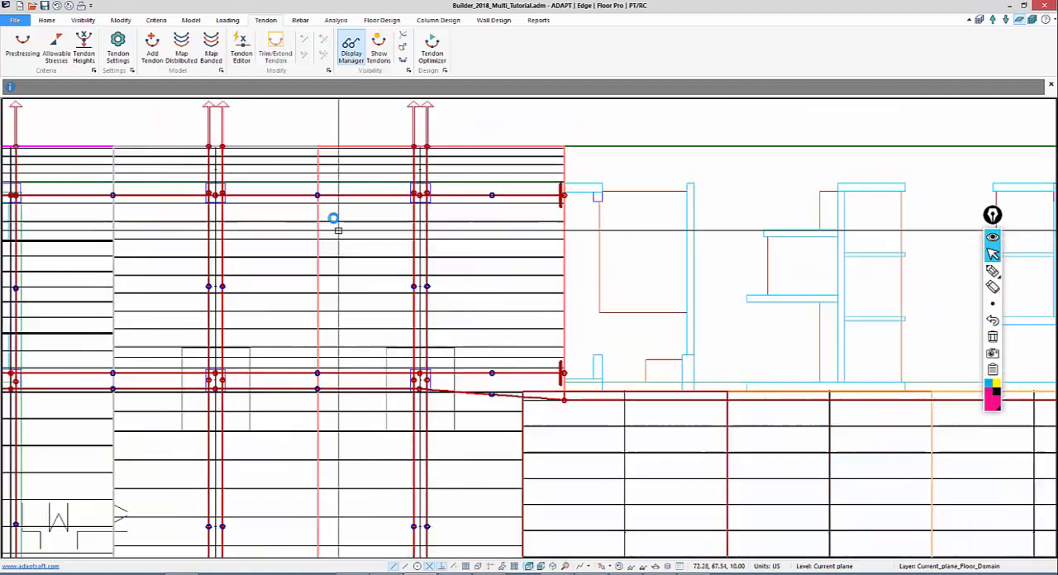
middle_click_drag(499, 469, 246, 347)
scroll(432, 322, "down", 8)
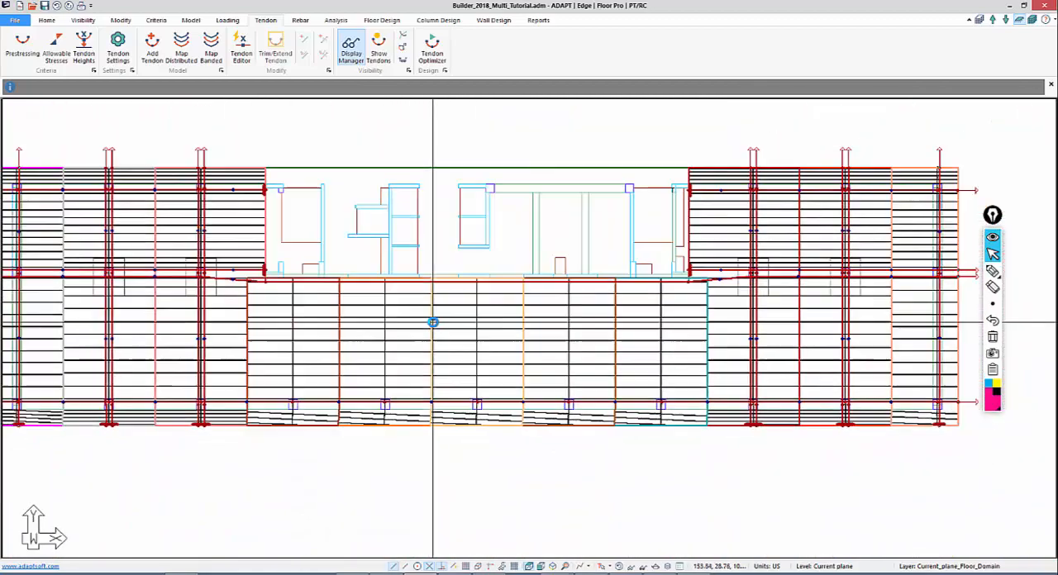
scroll(285, 455, "down", 1)
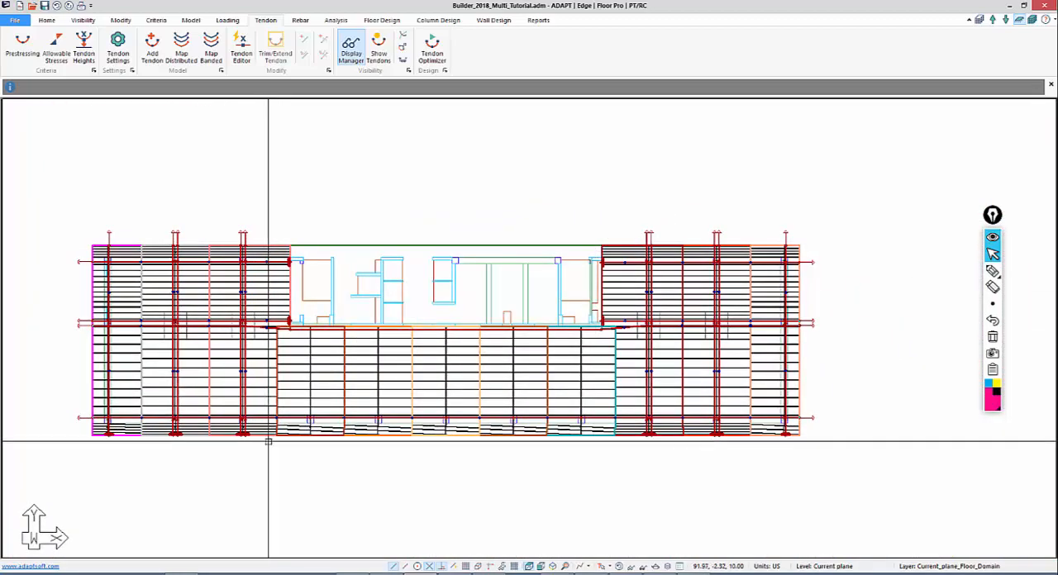
middle_click_drag(269, 441, 345, 399)
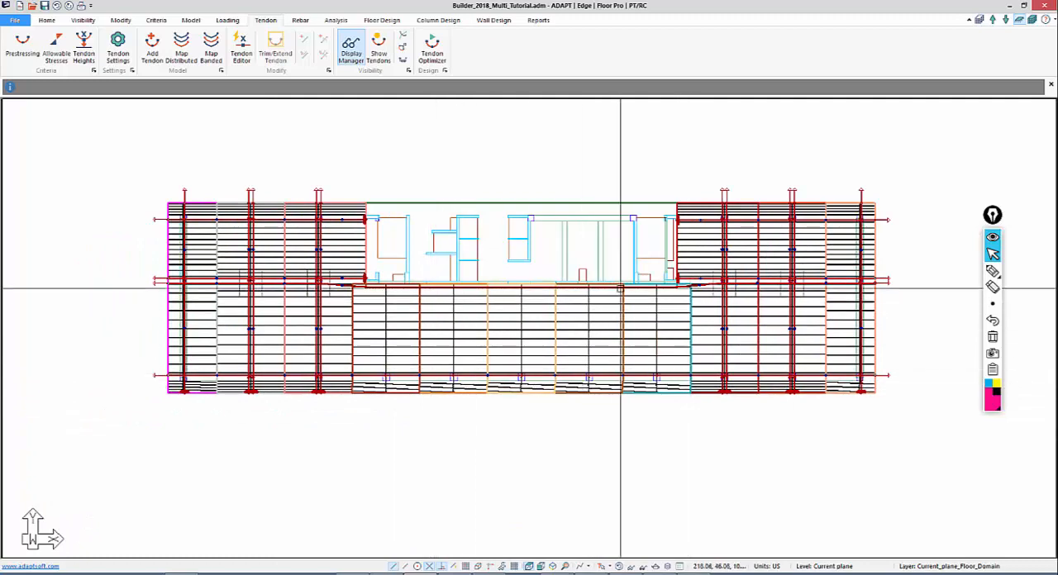
middle_click_drag(431, 420, 515, 358)
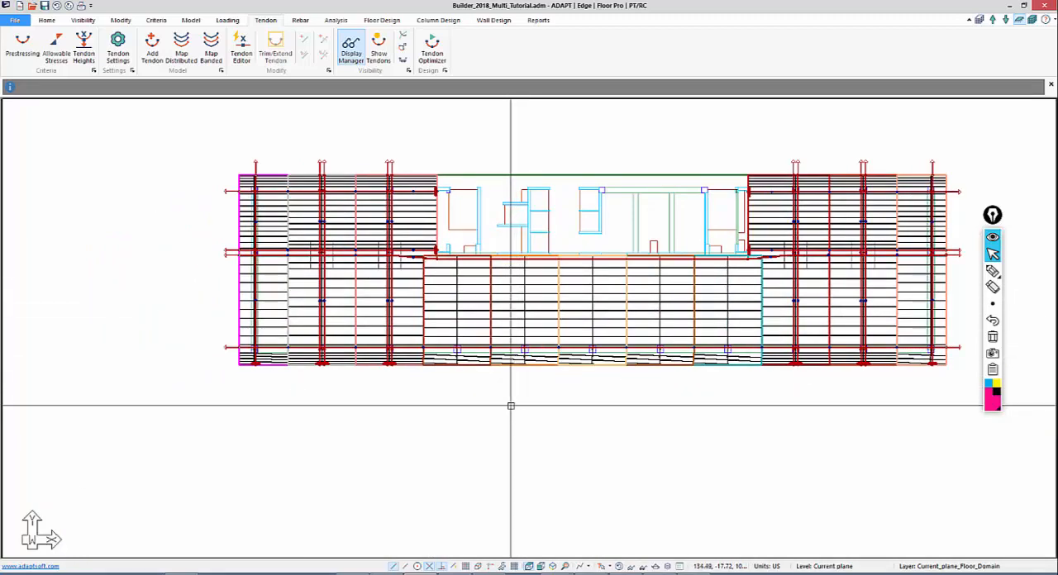
scroll(488, 496, "up", 4)
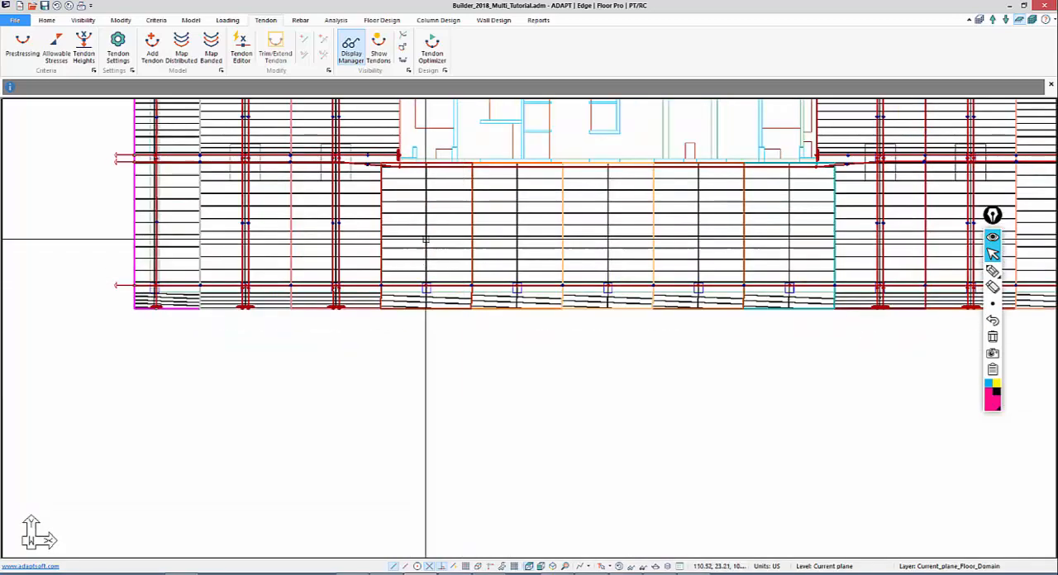
scroll(426, 240, "up", 2)
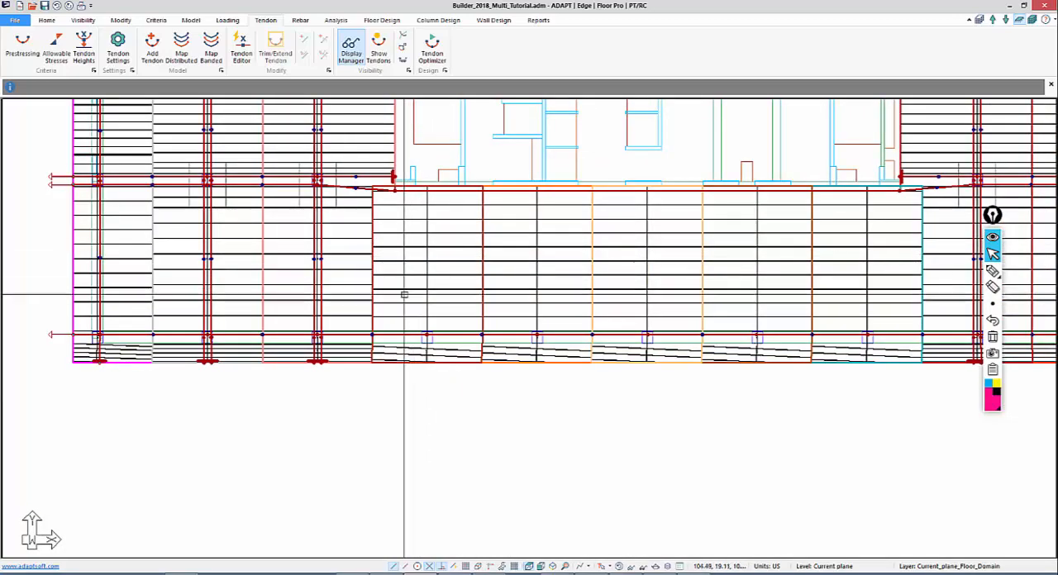
left_click(152, 51)
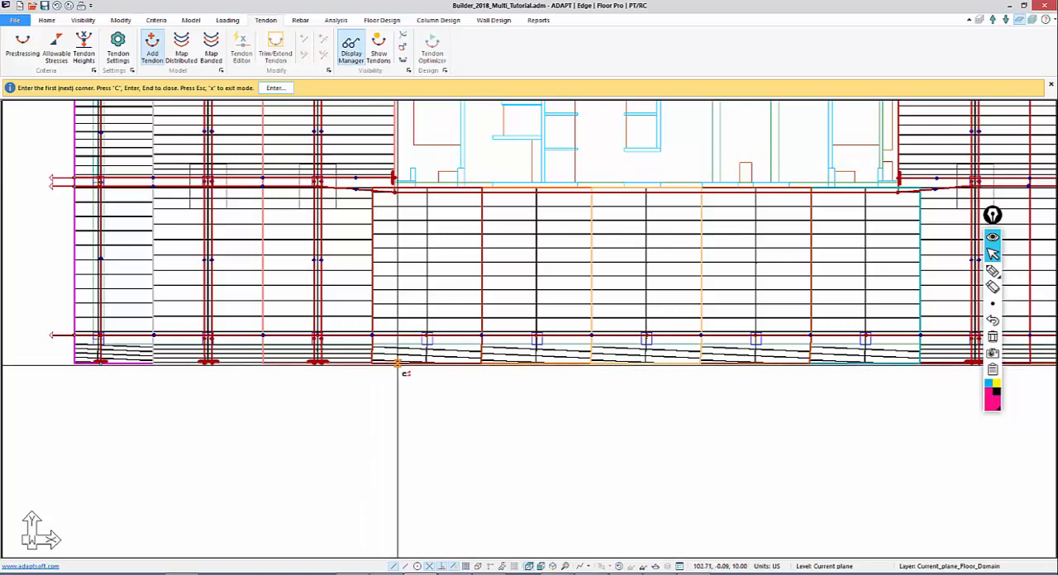
left_click(401, 363)
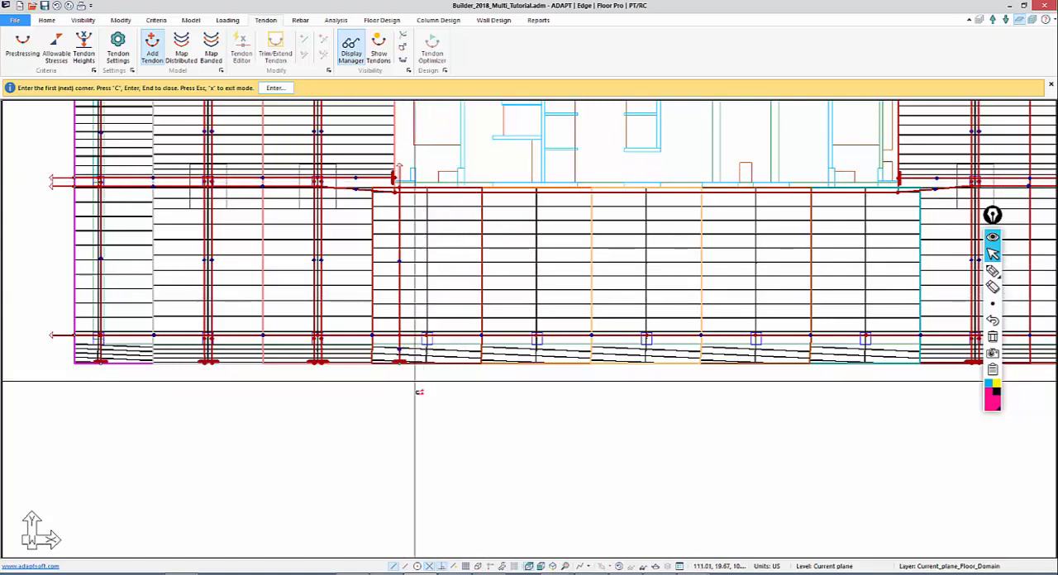
right_click(403, 394)
left_click(426, 402)
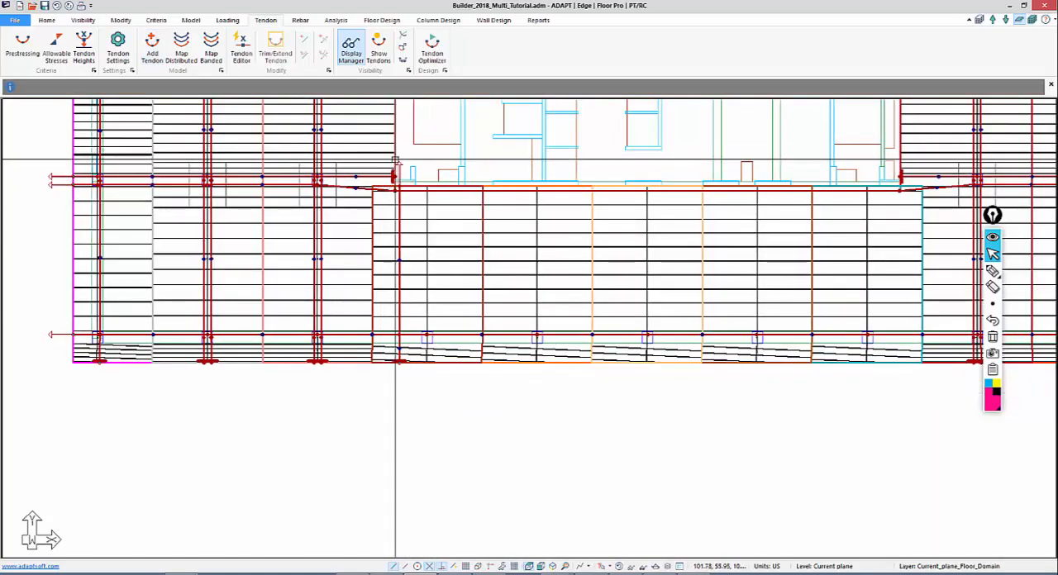
Set the new tendon's first end to Live and last end to Dead, and its number of strands to 2
double_click(398, 168)
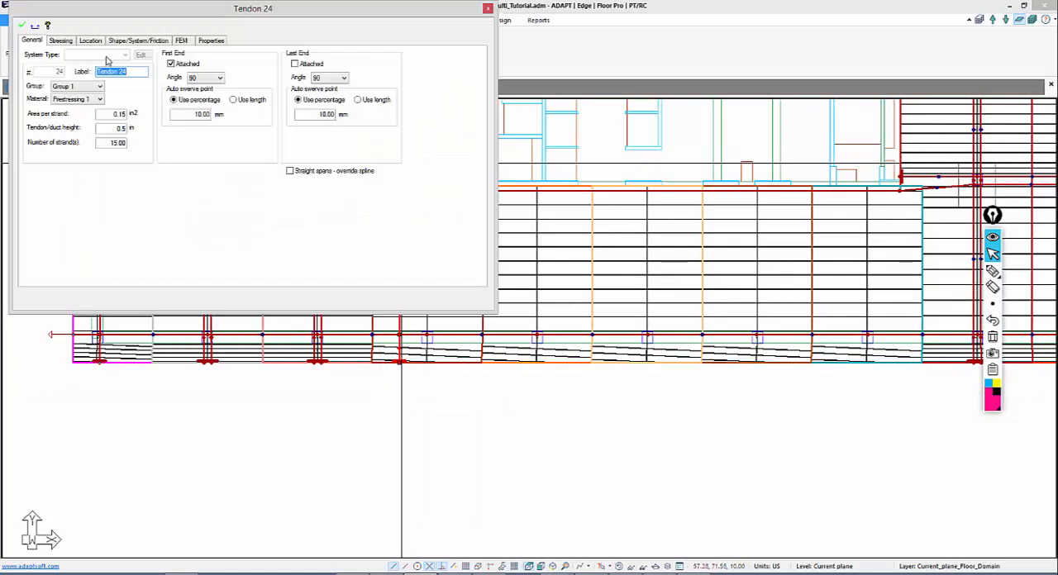
left_click(62, 40)
left_click(157, 80)
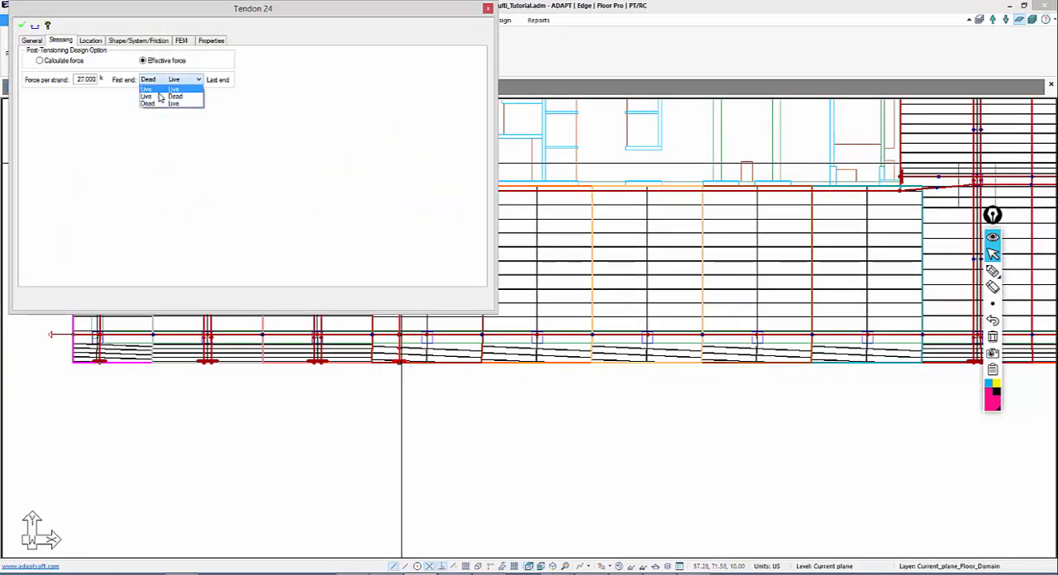
left_click(153, 94)
left_click(21, 26)
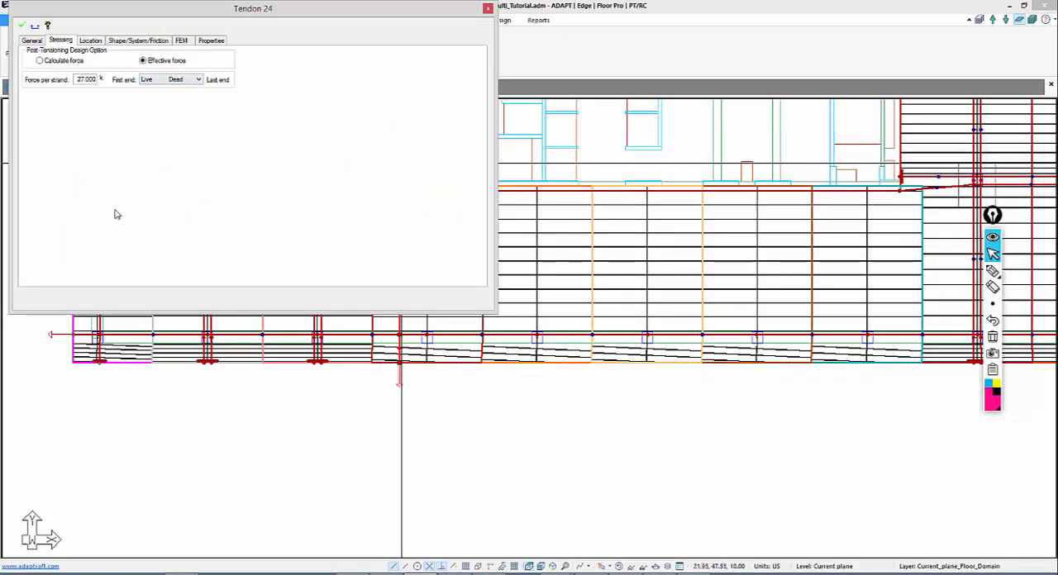
left_click(32, 41)
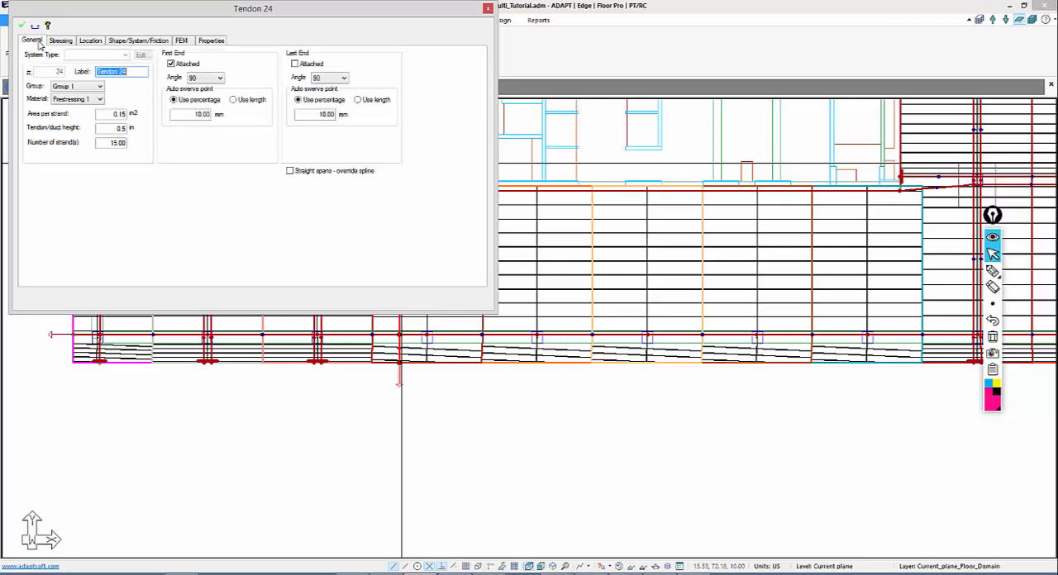
left_click_drag(107, 143, 166, 154)
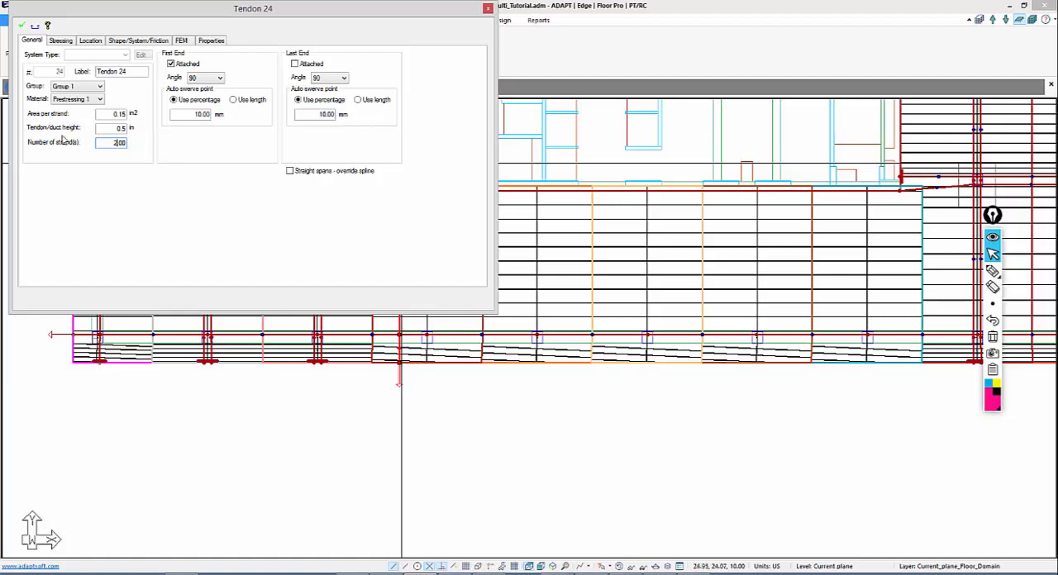
Change the shape of the new tendon's Span 1 to Cantilever Down
left_click(120, 40)
left_click(136, 207)
left_click(135, 207)
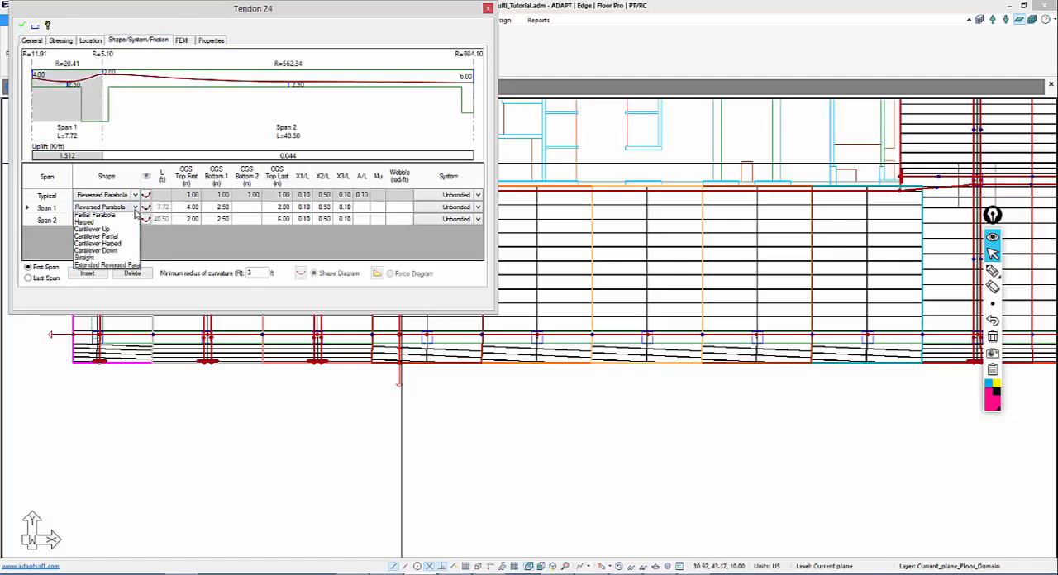
left_click(110, 261)
left_click(191, 219)
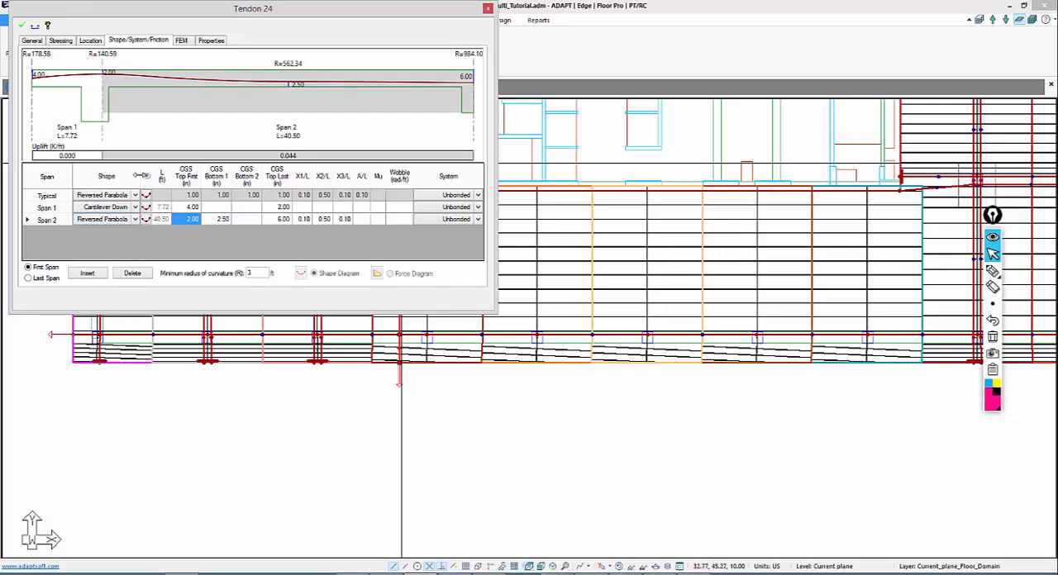
Set the tendon's Span 2 last-top CGS to 4 in, Span 2 bottom and Span 1 last-top CGS to 1 in, and save its properties
left_click(279, 219)
type("4")
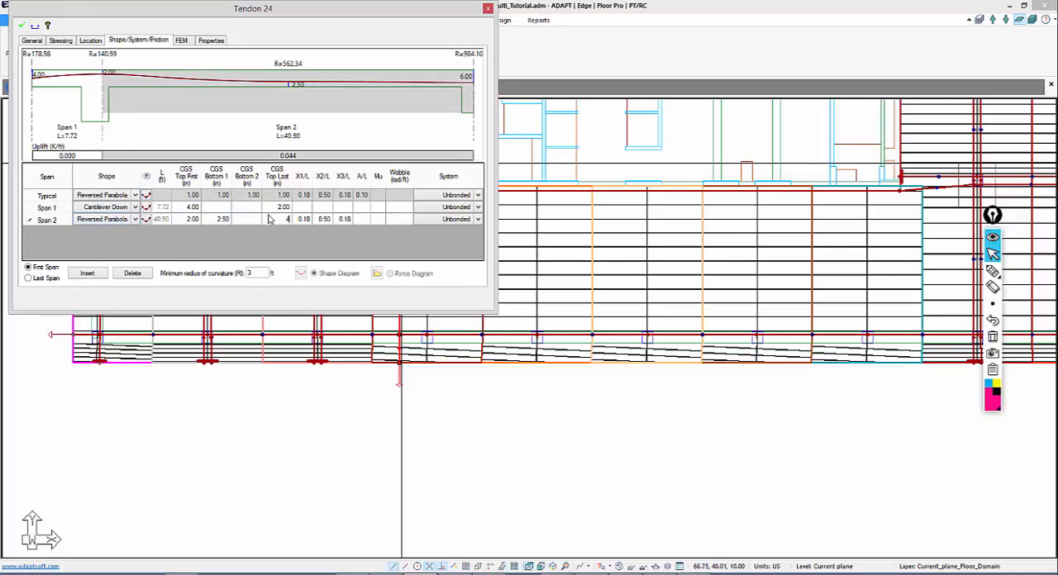
left_click(277, 209)
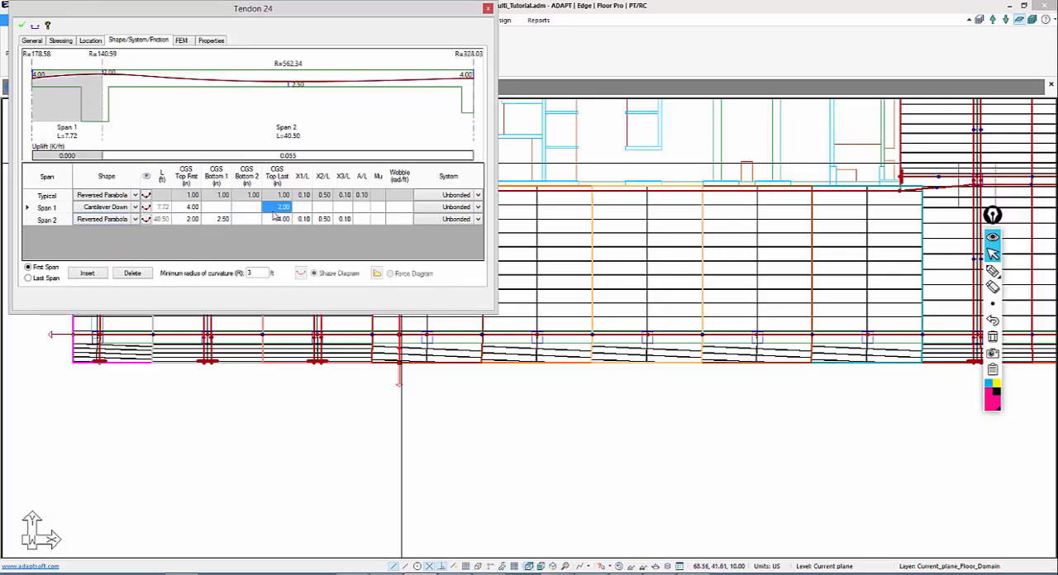
left_click(223, 219)
type("1")
left_click(277, 208)
type("1")
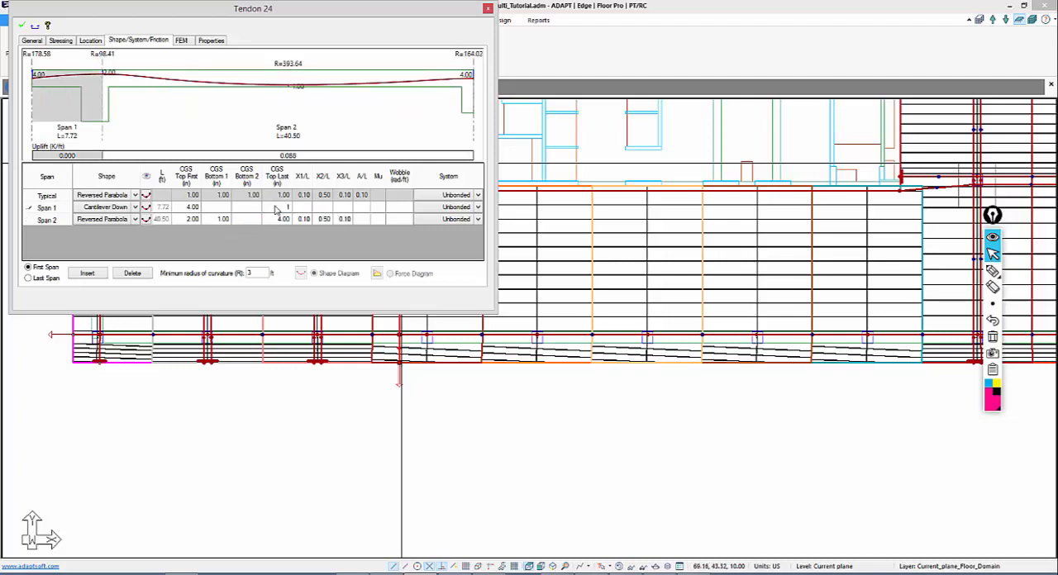
left_click(190, 219)
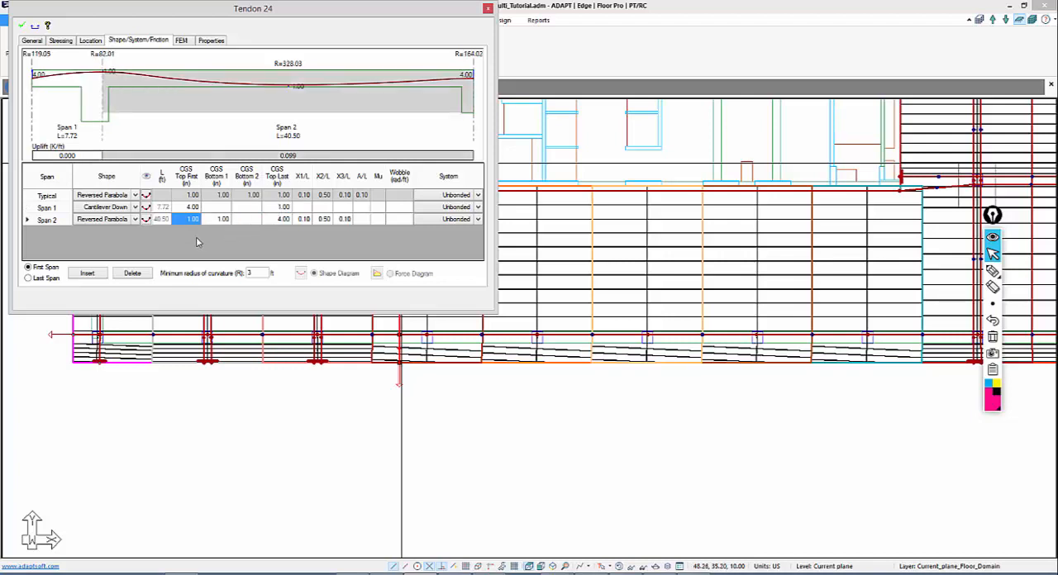
left_click(34, 26)
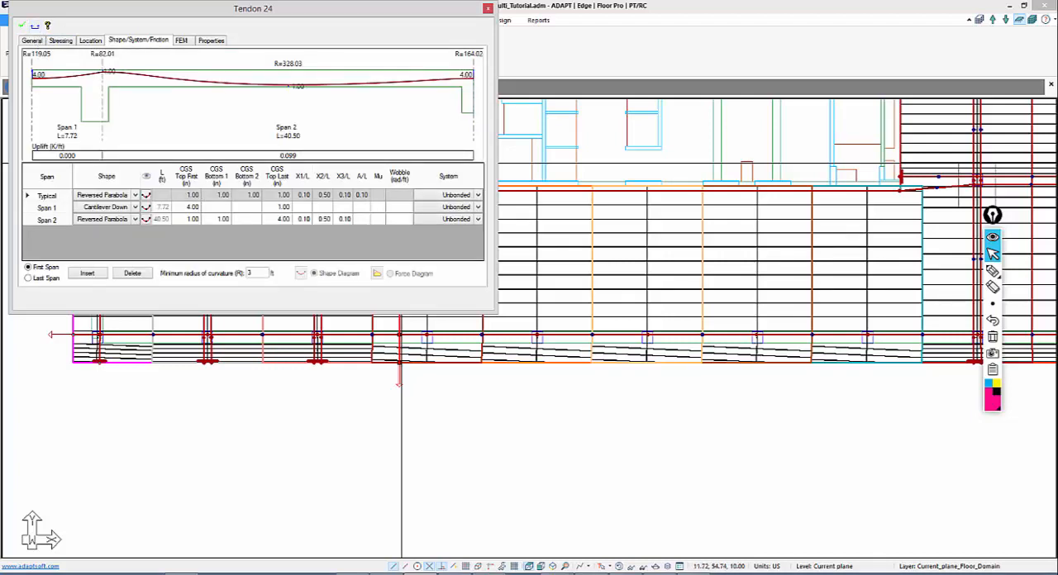
left_click(28, 31)
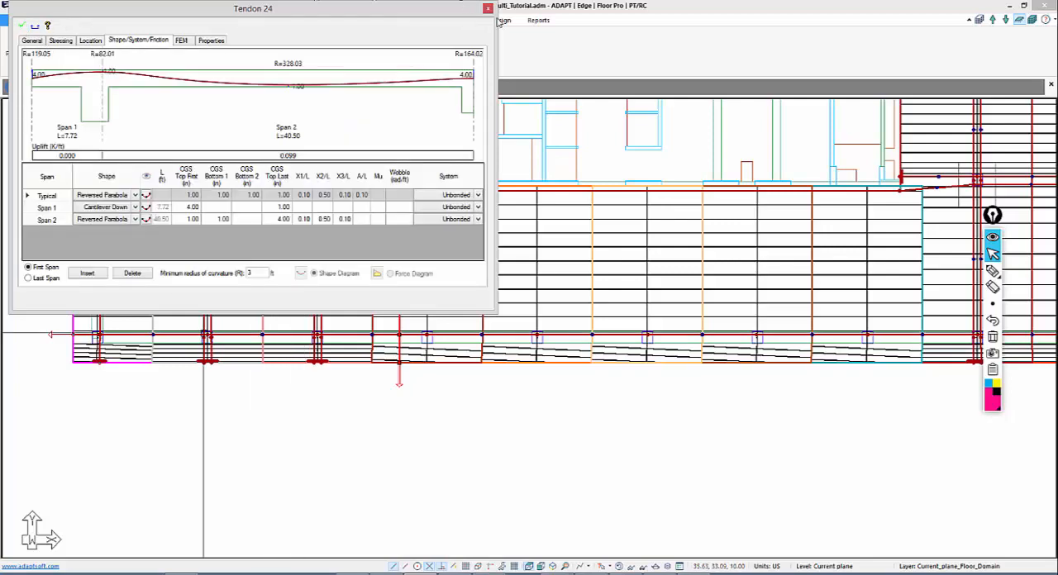
left_click(488, 8)
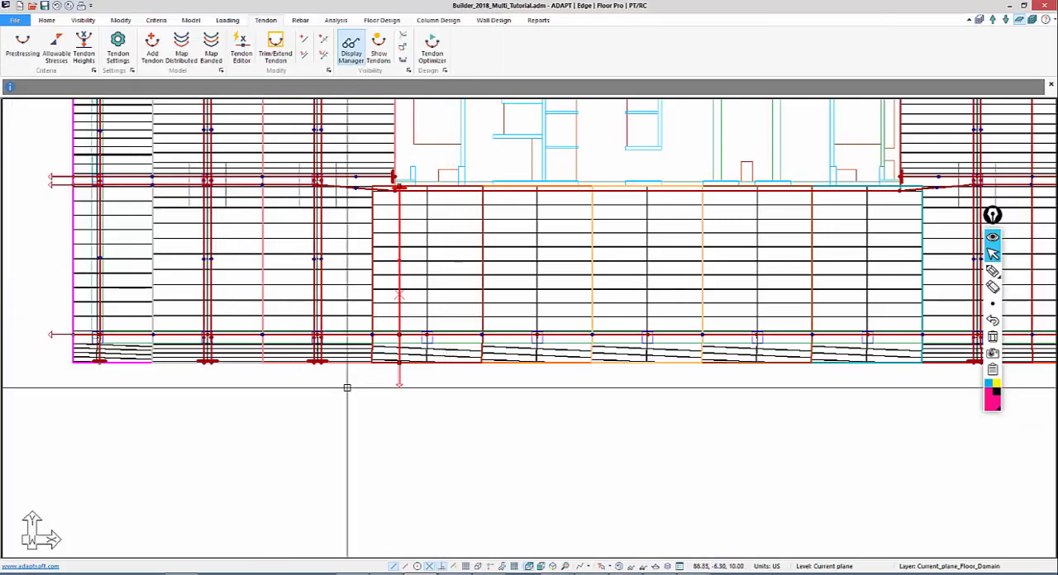
Start mapping distributed tendons from the new Y-direction tendon, optimizing for an average precompression between 150 and 300 psi
left_click(178, 49)
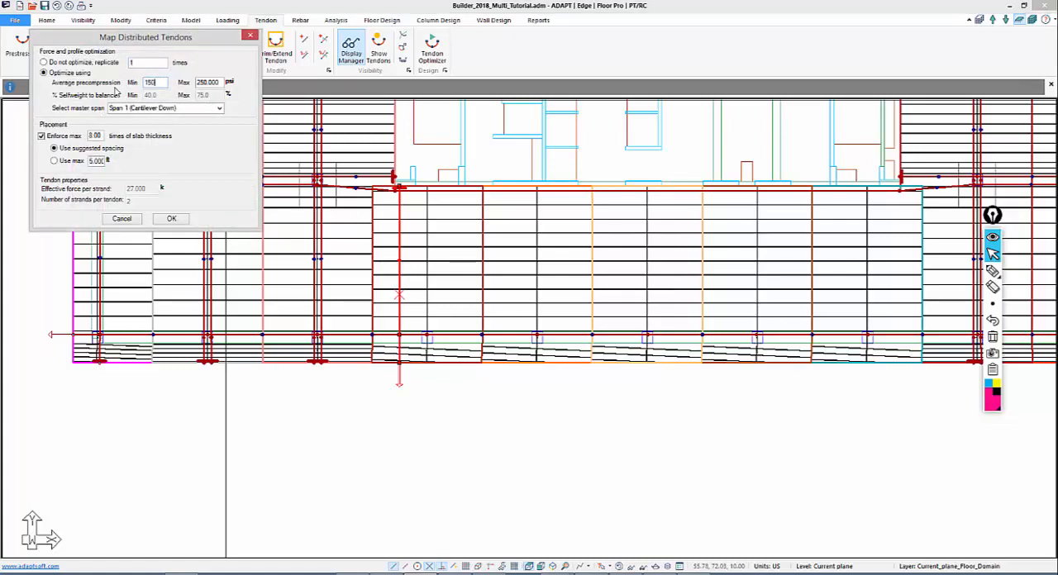
type("300")
key("Tab")
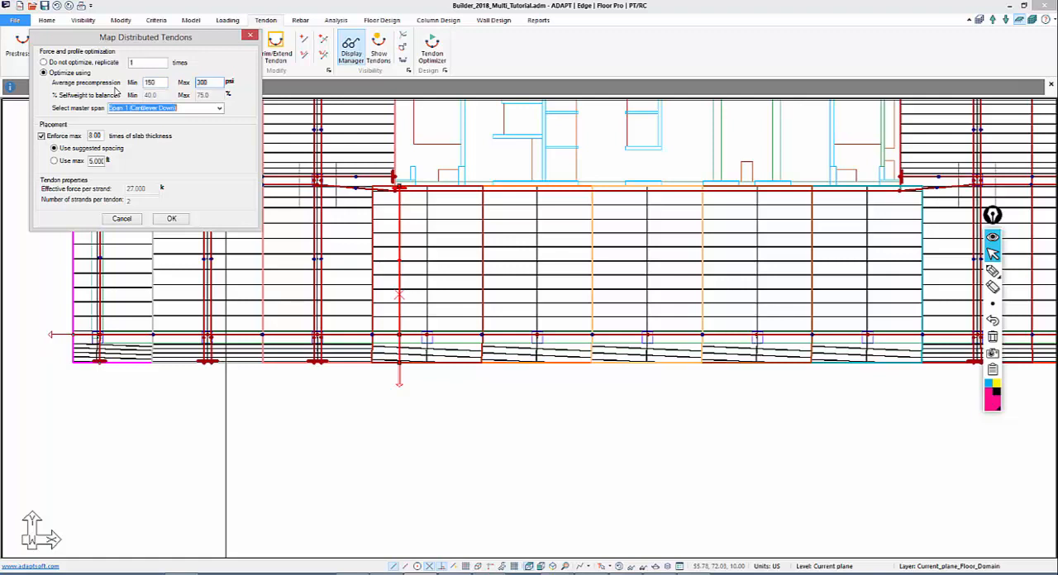
Use Span 2 (Reversed Parabola) as master span with 50 to 90% selfweight to balance, and accept the mapping settings
left_click(220, 110)
left_click(158, 121)
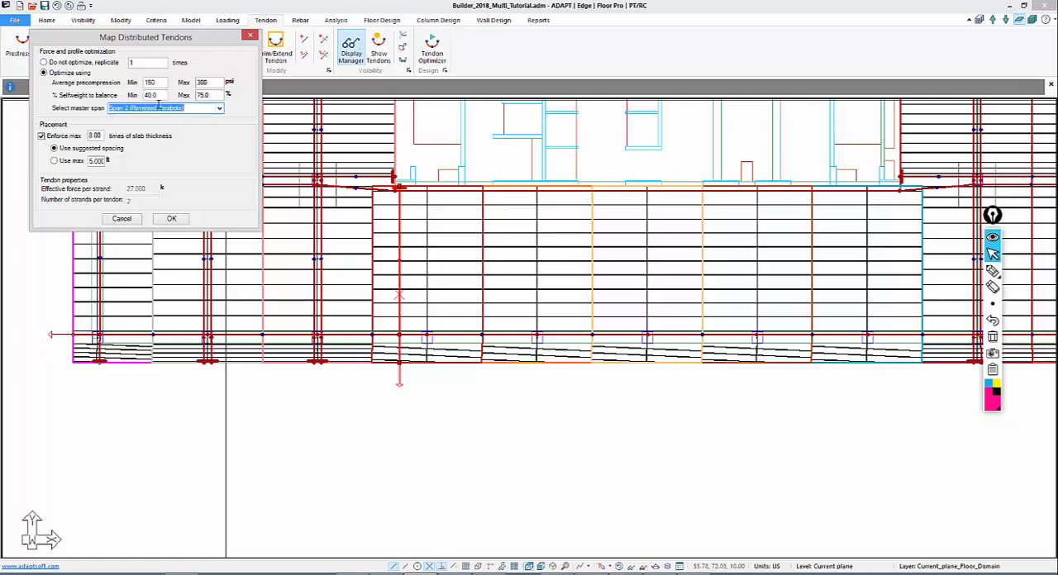
double_click(154, 96)
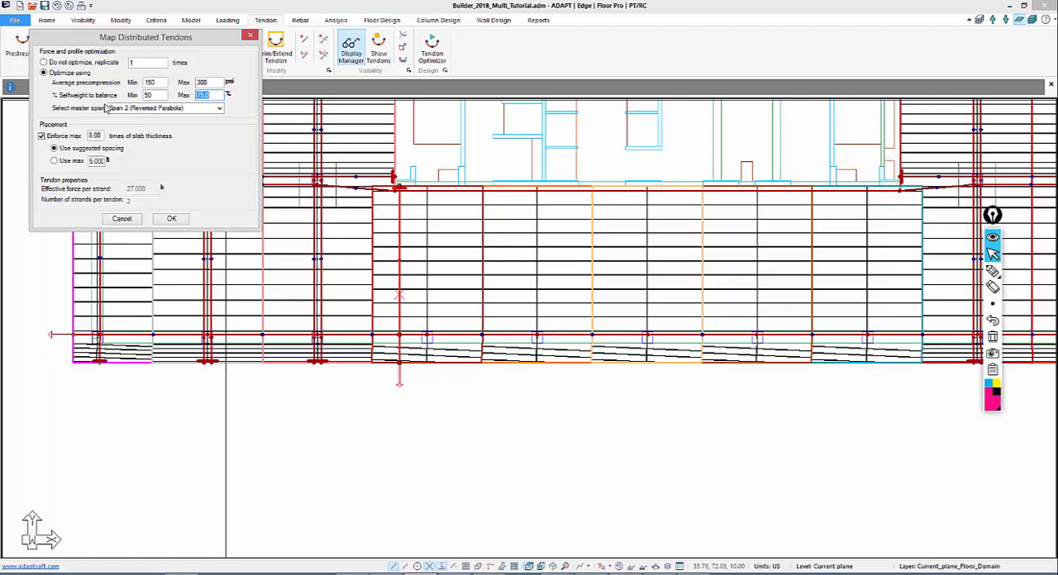
type("90")
key("Tab")
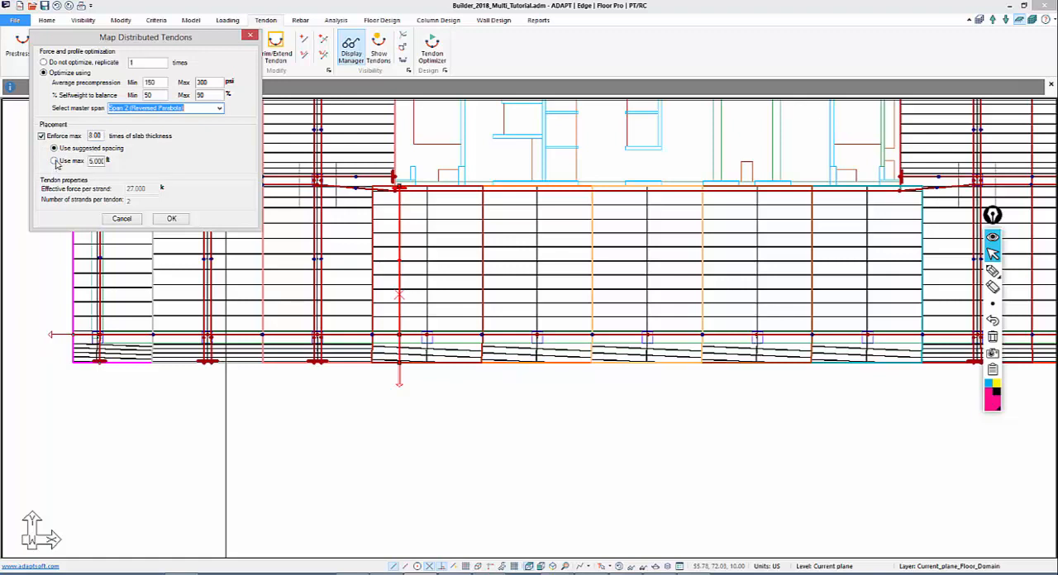
left_click(169, 219)
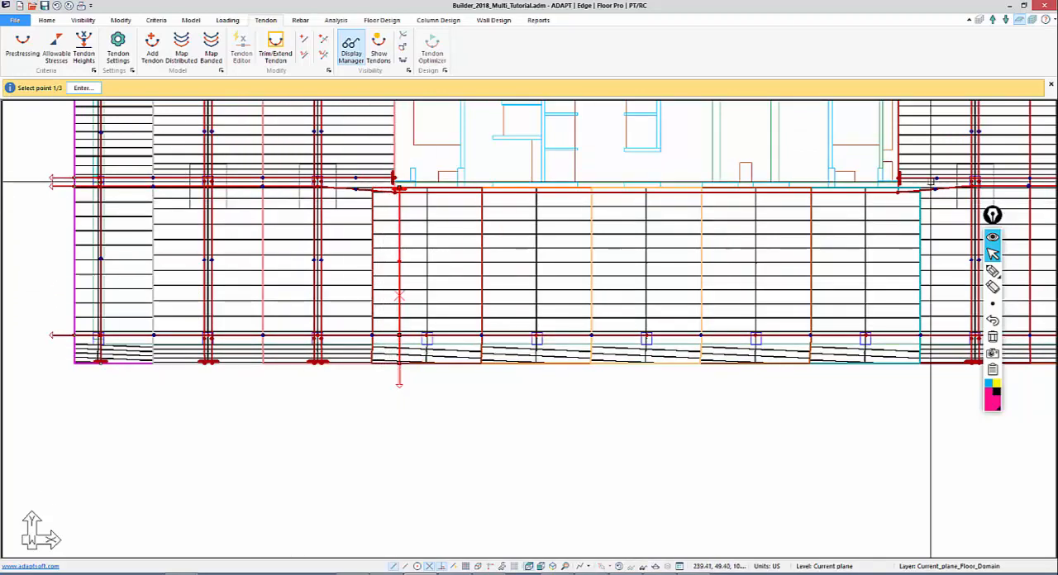
Define the mapping extent from the source tendon across the central slab region to just past its last lower-edge column, ending at the core
middle_click_drag(887, 367, 768, 354)
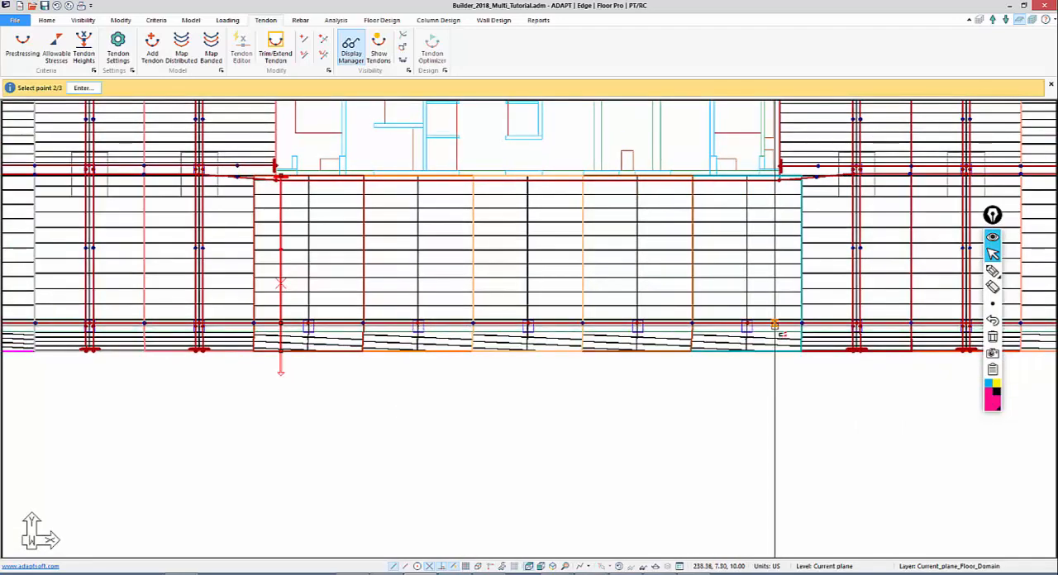
left_click(773, 324)
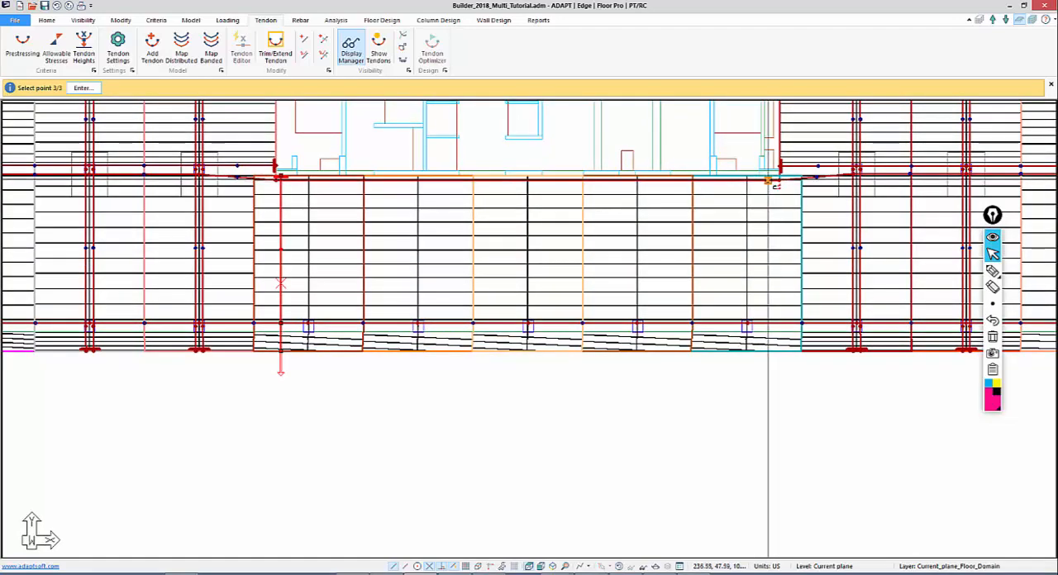
left_click(773, 177)
left_click(770, 178)
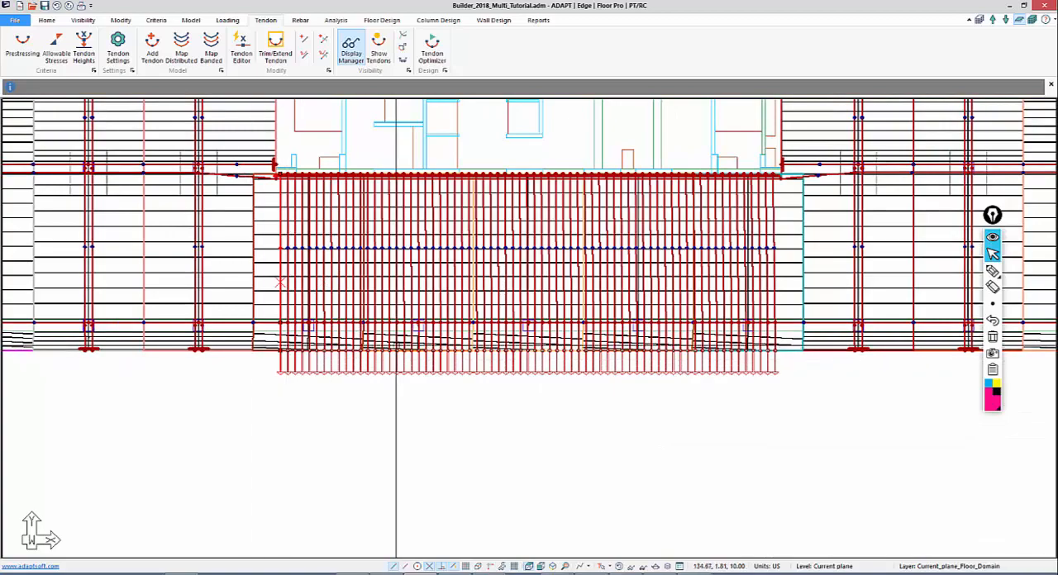
middle_click_drag(725, 526, 682, 534)
key("Escape")
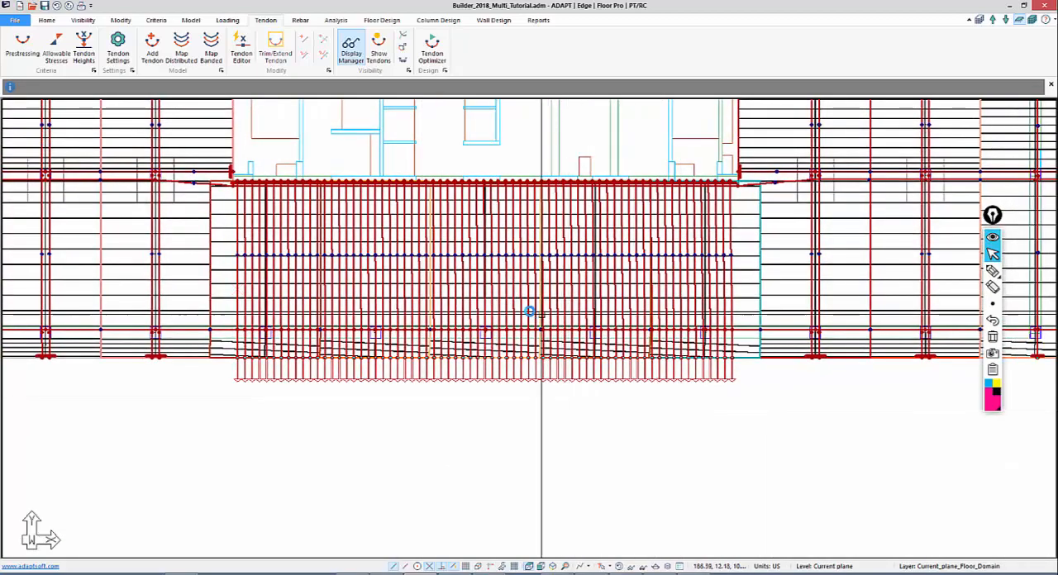
scroll(416, 363, "down", 2)
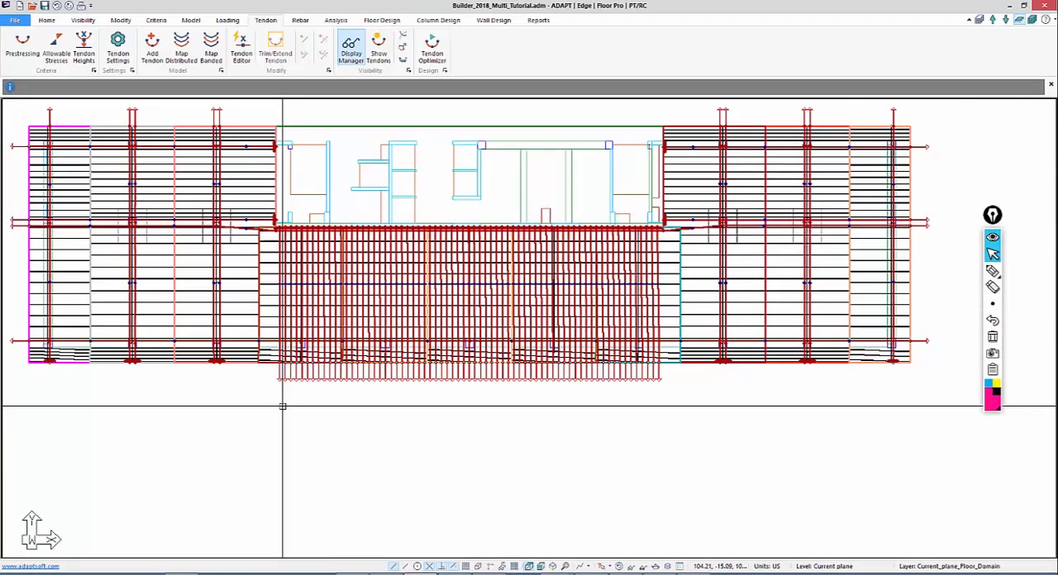
scroll(500, 389, "up", 1)
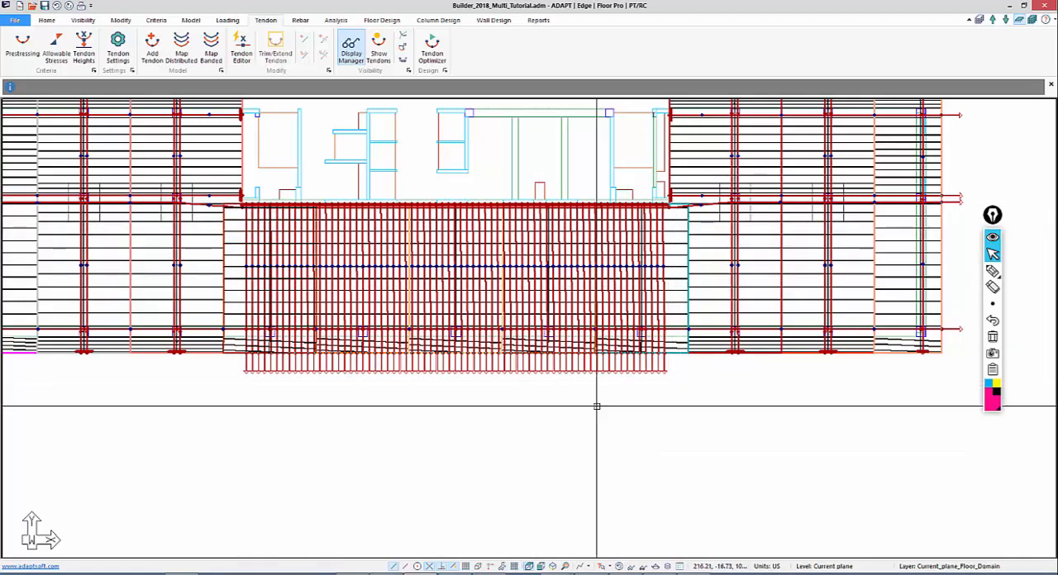
middle_click_drag(572, 368, 582, 401)
scroll(413, 377, "down", 2)
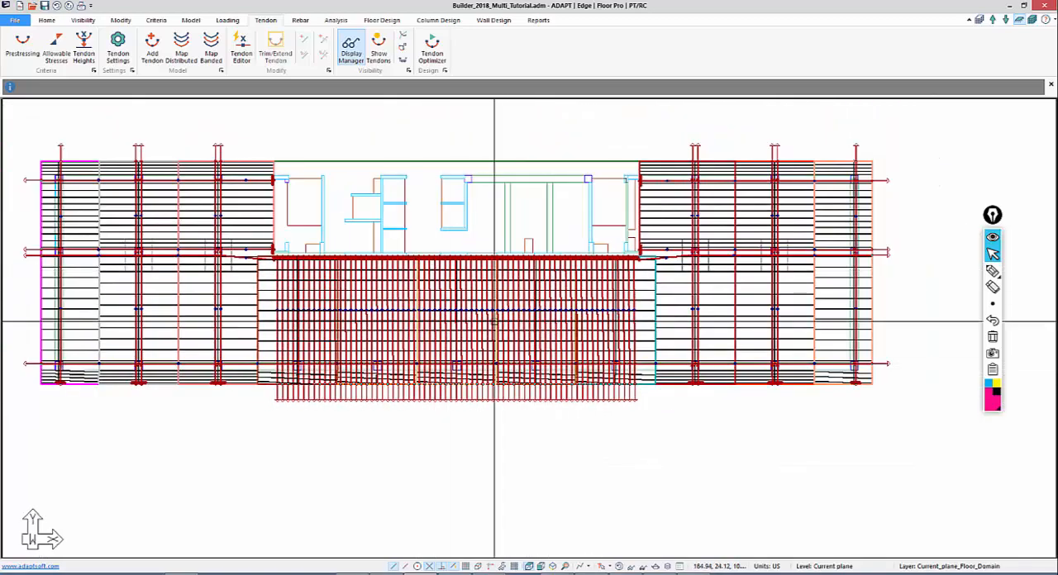
middle_click_drag(520, 289, 527, 279)
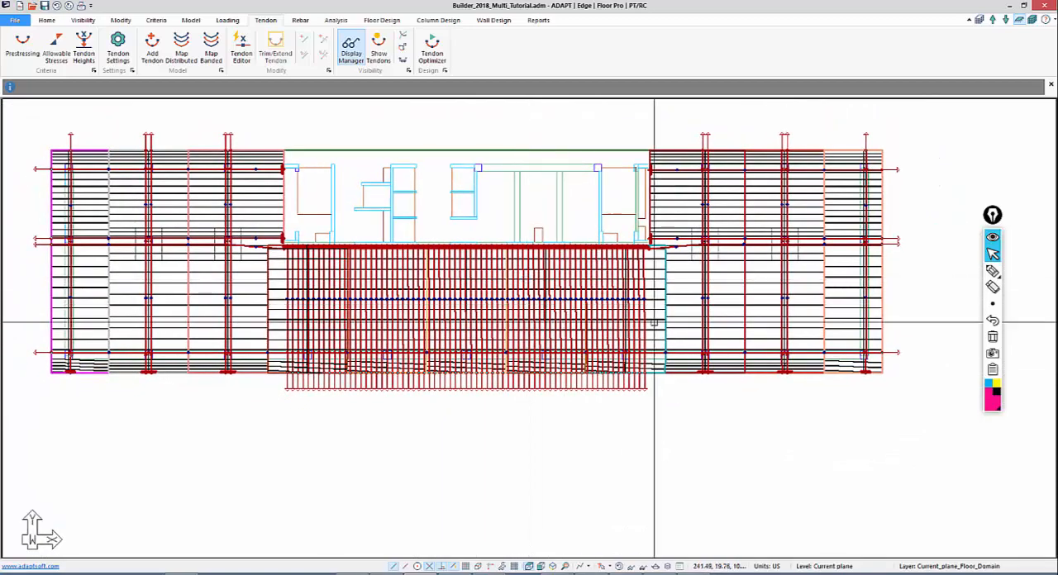
Hide the design sections and the coloured design strip outlines on the floor plan
left_click(389, 21)
left_click(621, 58)
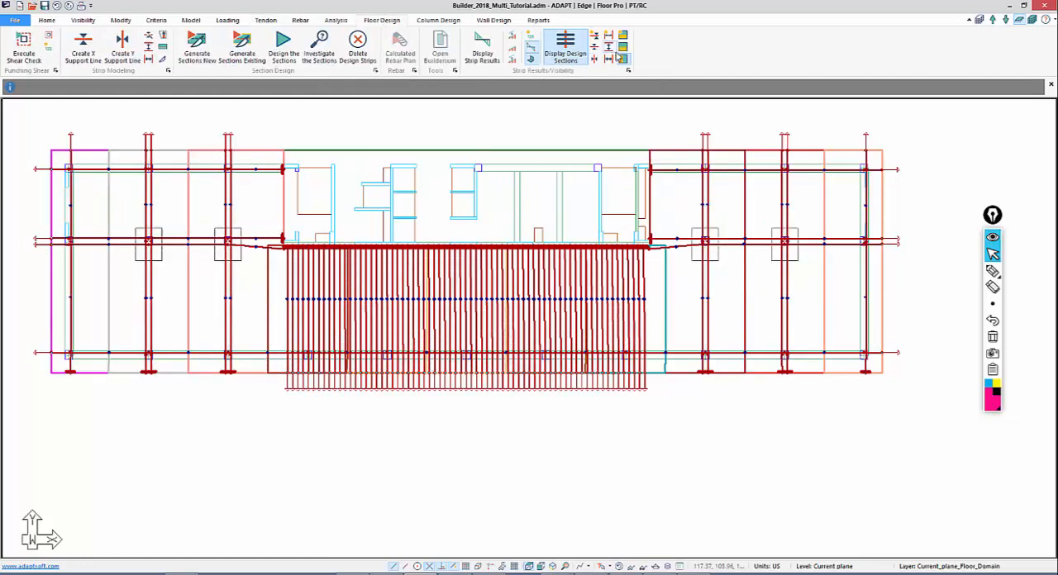
middle_click_drag(508, 226, 557, 228)
middle_click_drag(577, 172, 557, 193)
scroll(486, 341, "down", 1)
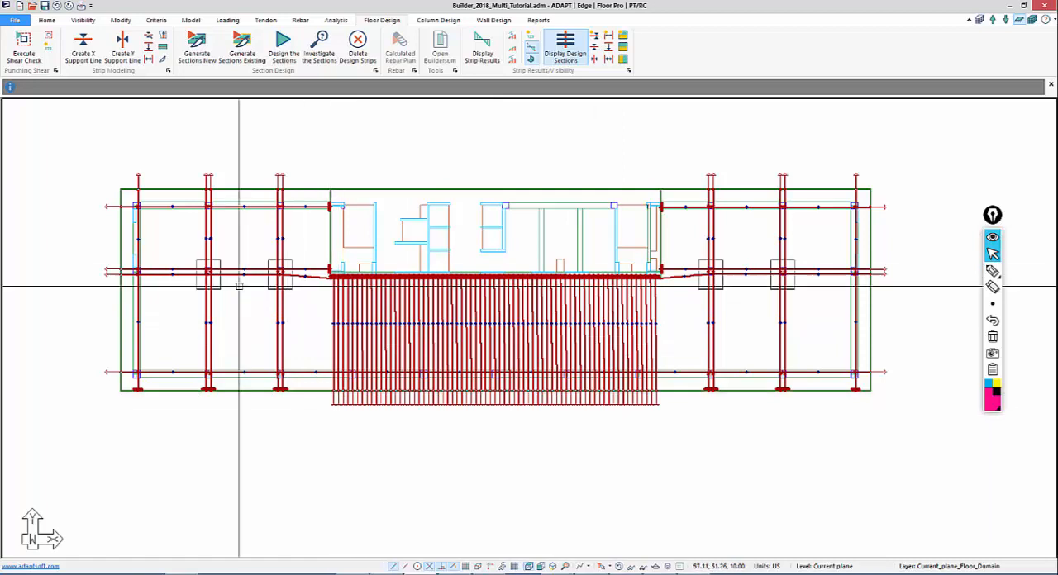
Render the model in a 3D solid view and display it as wireframe so the tendons show through the slab
left_click(80, 22)
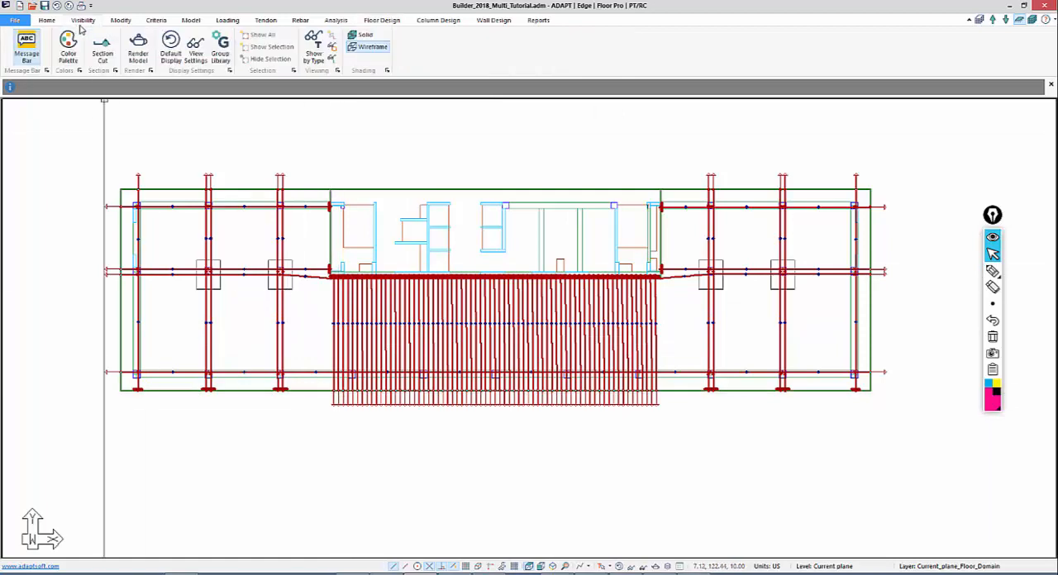
left_click(138, 50)
mouse_move(439, 262)
left_mouse_down()
mouse_move(456, 231)
mouse_move(458, 259)
left_mouse_up()
scroll(427, 451, "up", 5)
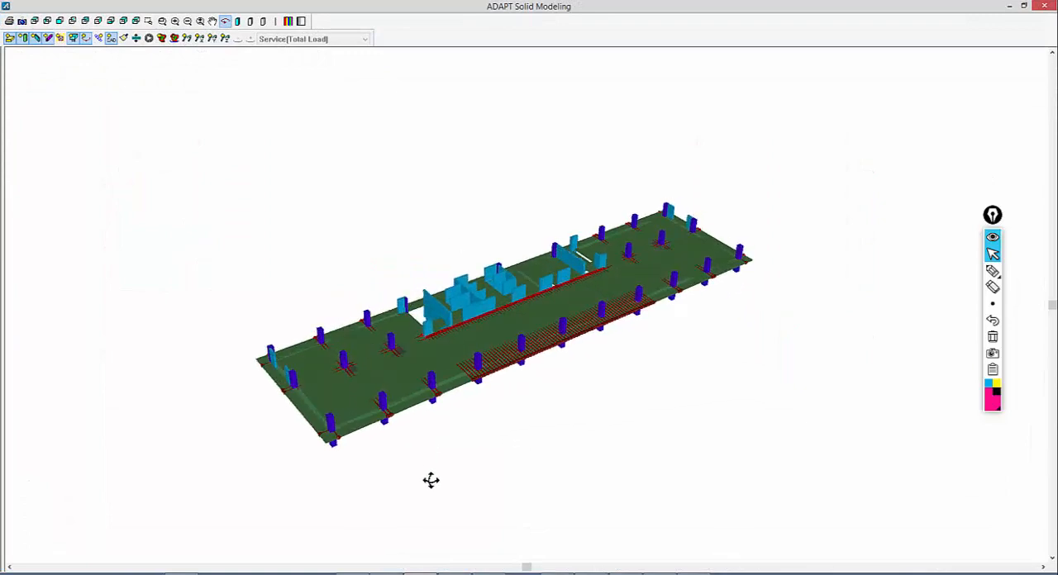
left_click_drag(428, 469, 465, 486)
left_click(263, 22)
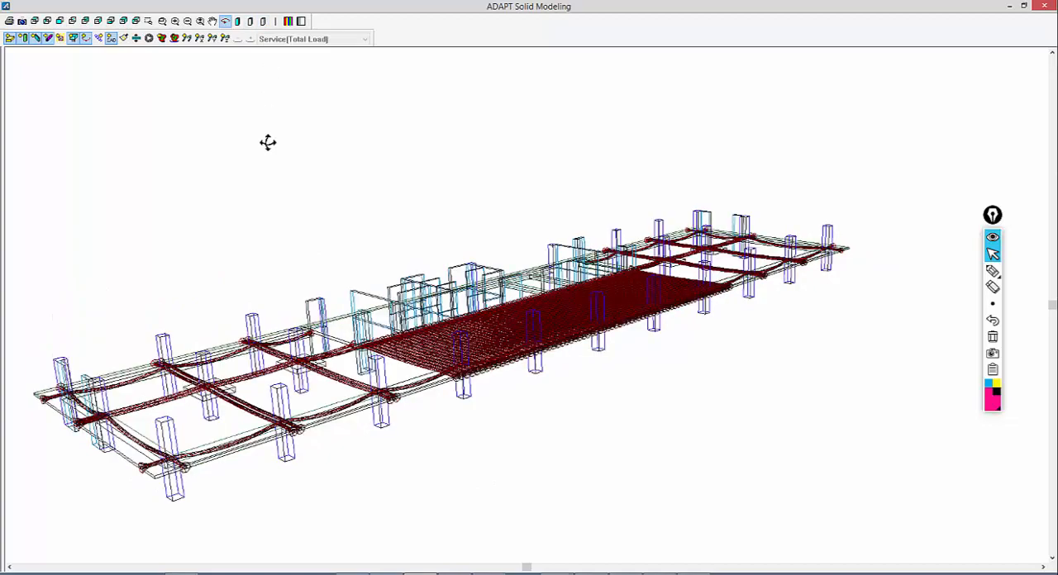
left_click_drag(267, 141, 269, 153)
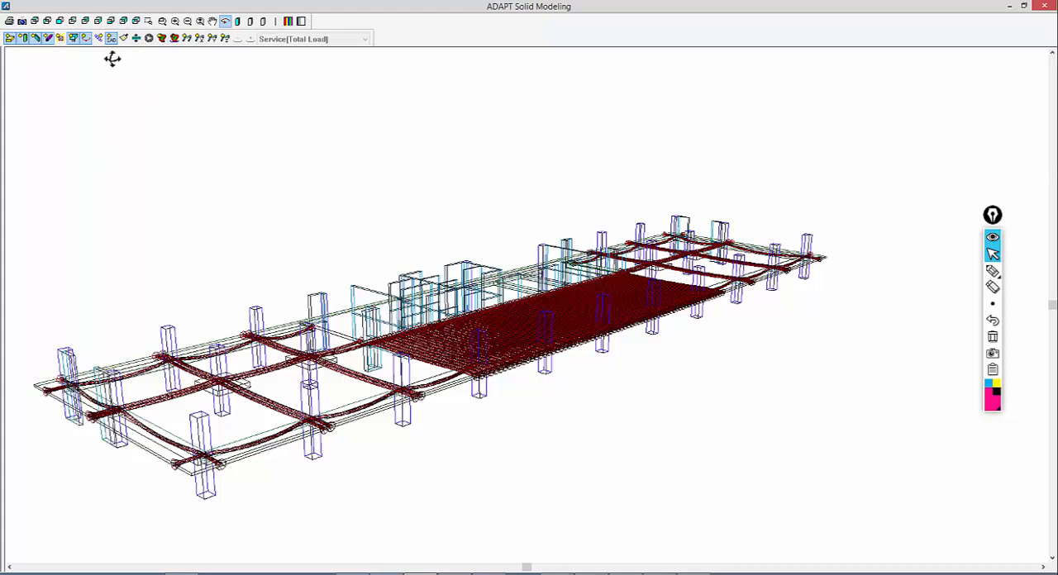
Hide the walls and columns in the 3D view and exaggerate the Z-direction scale to inspect the tendon profiles
left_click(34, 38)
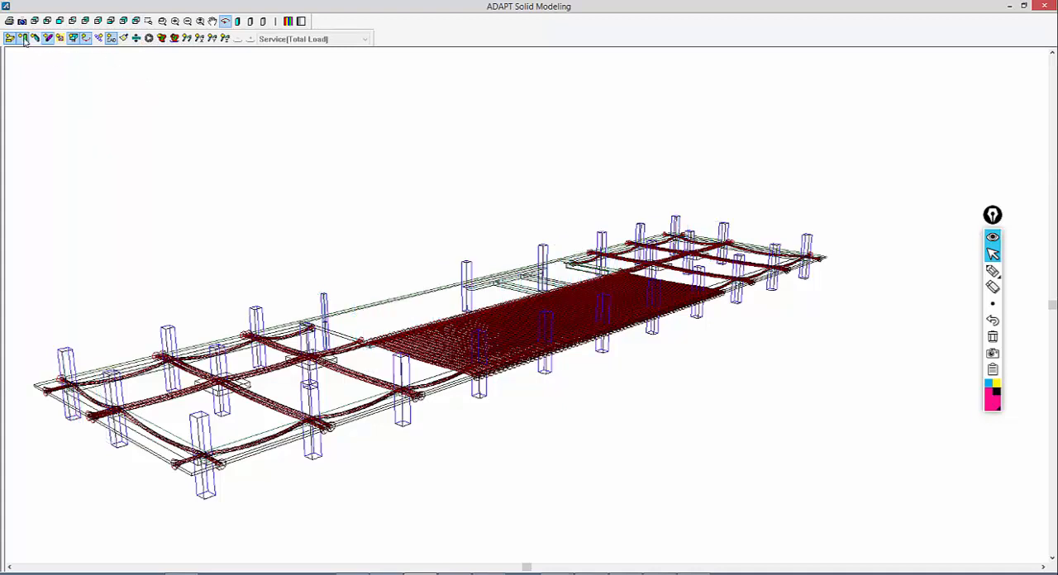
left_click(24, 39)
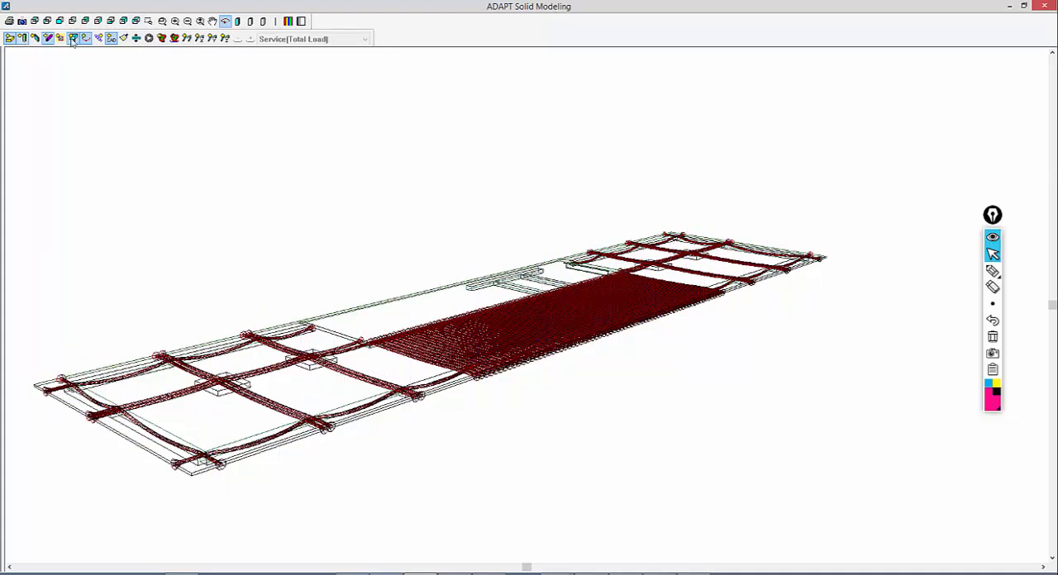
left_click(135, 39)
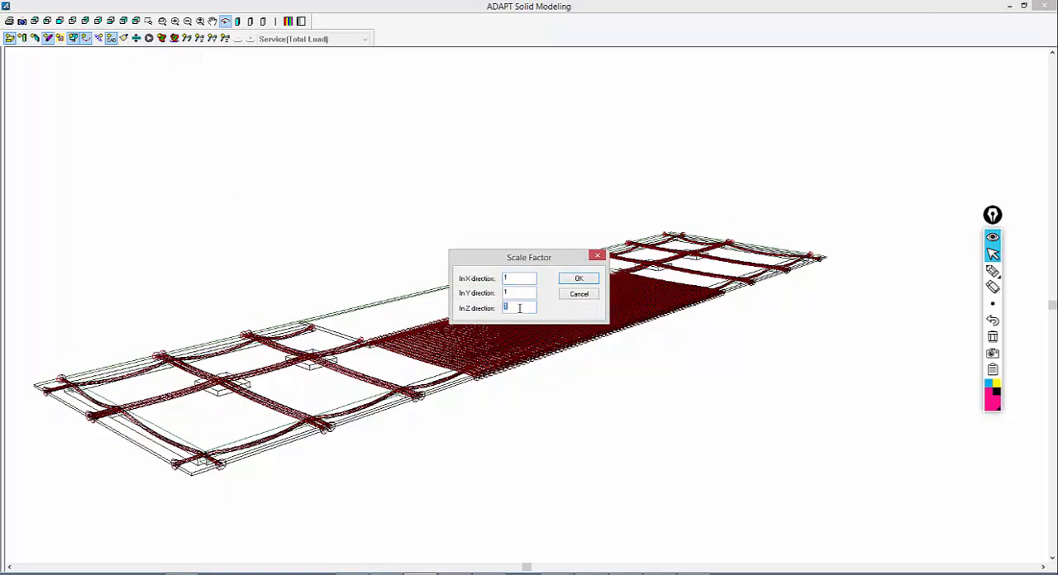
left_click(580, 282)
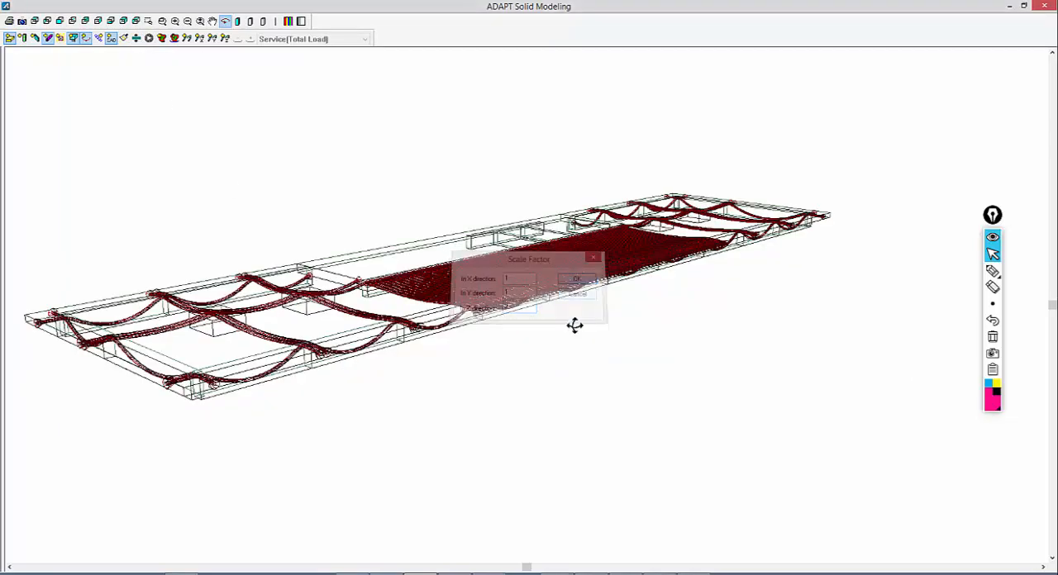
mouse_move(574, 326)
left_mouse_down()
mouse_move(594, 333)
mouse_move(584, 323)
mouse_move(560, 331)
left_mouse_up()
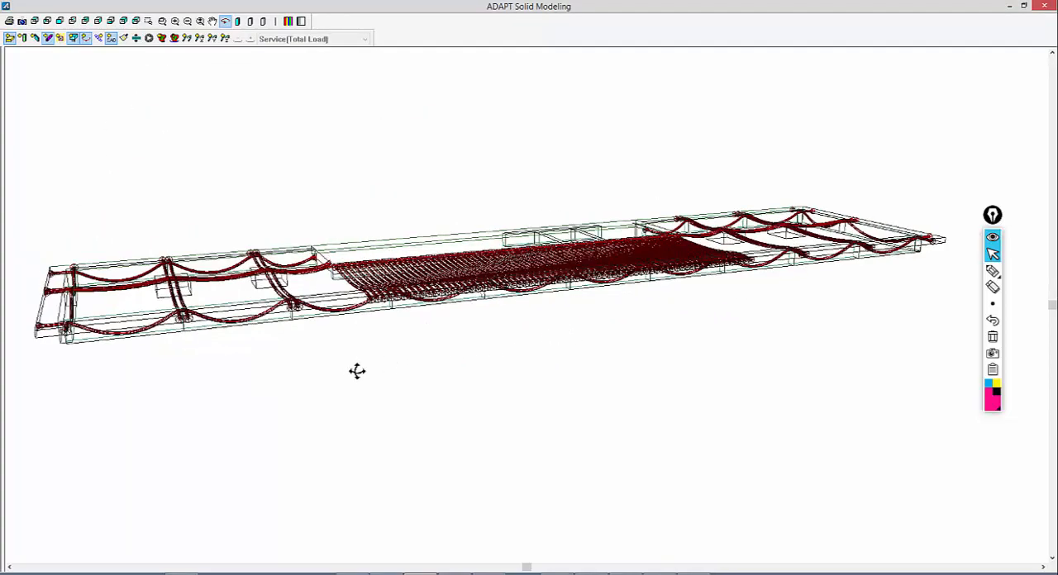
mouse_move(640, 352)
left_mouse_down()
mouse_move(598, 361)
mouse_move(612, 334)
mouse_move(638, 364)
left_mouse_up()
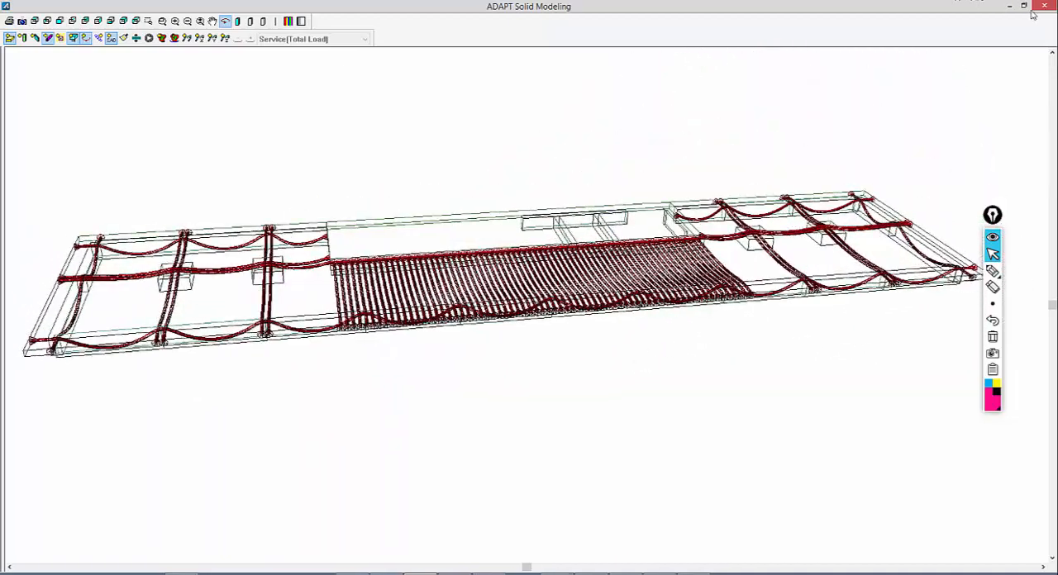